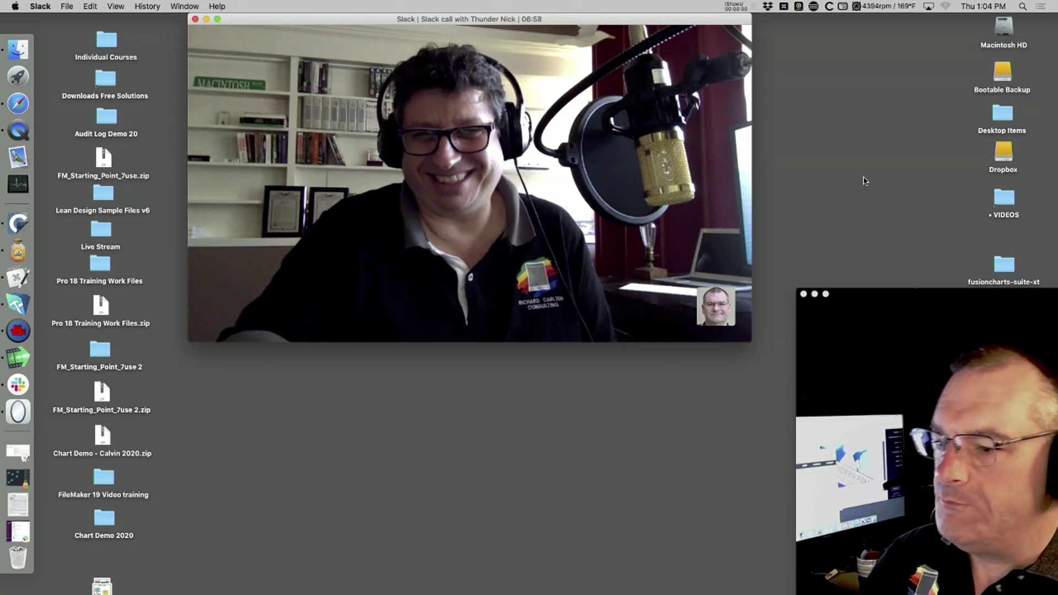
Make the FileMaker FMSP_20use dashboard window active in the Slack screen share
{"action": "mouse_move", "coordinate": [526, 144]}
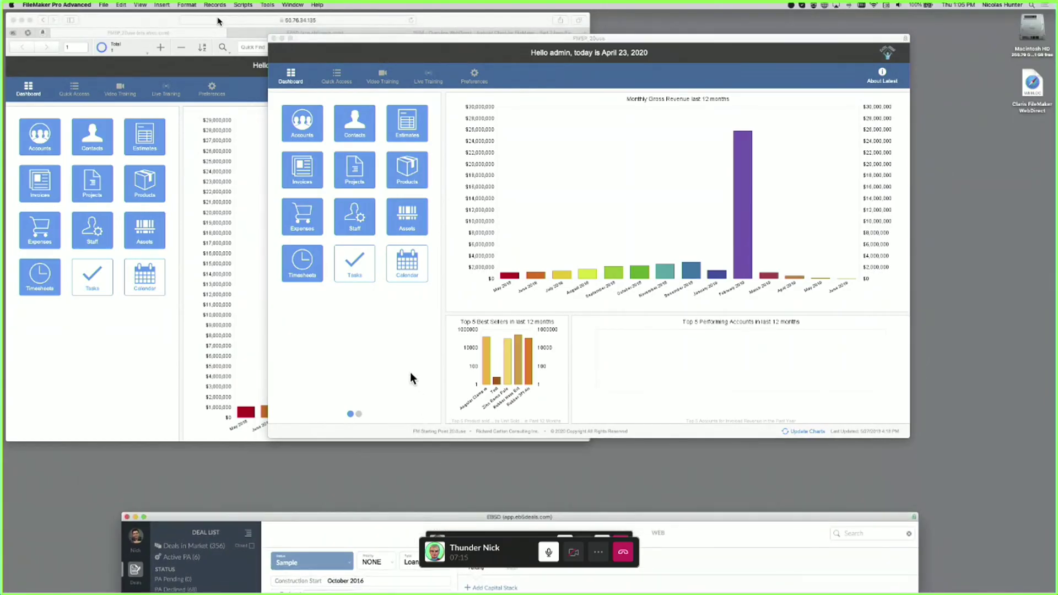
Focus the FileMaker dashboard, then bring the Safari WebDirect copy of the dashboard to the front
{"action": "left_click", "coordinate": [410, 373]}
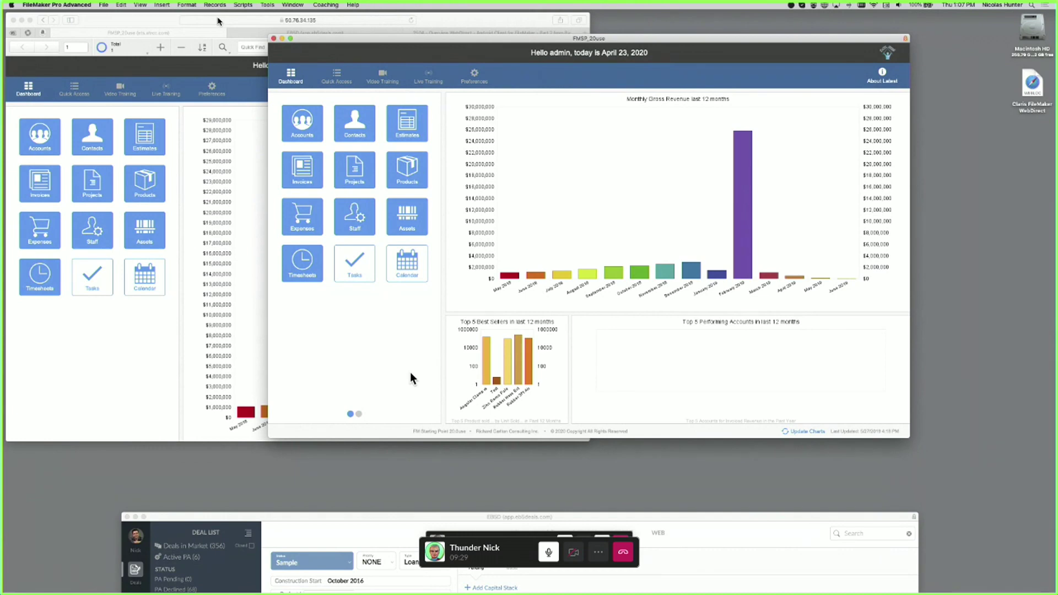
{"action": "left_click", "coordinate": [460, 18]}
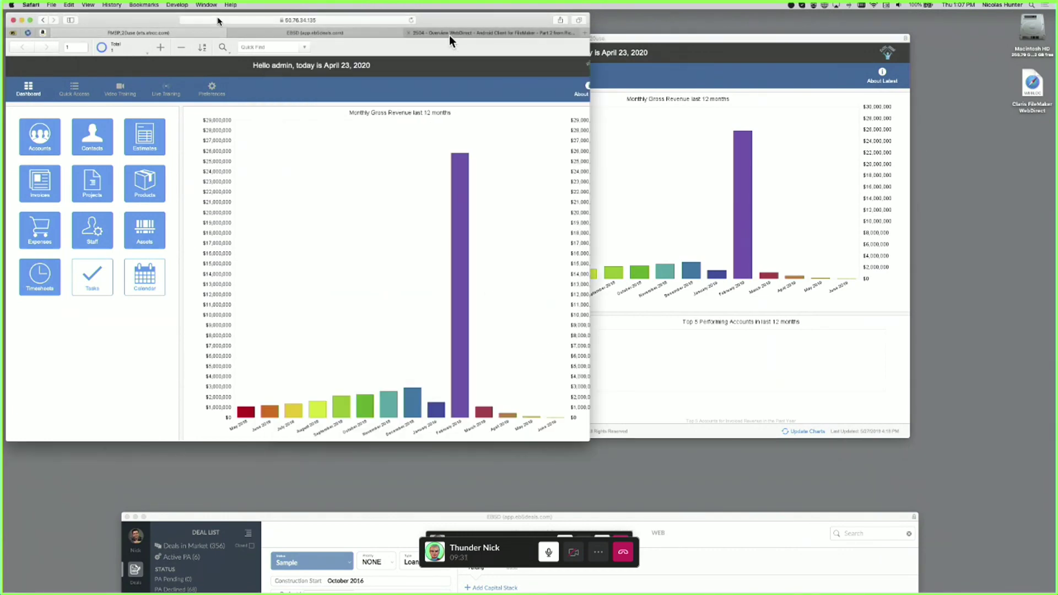
Switch Safari to its third tab, the WebDirect overview Vimeo video
{"action": "left_click", "coordinate": [449, 35]}
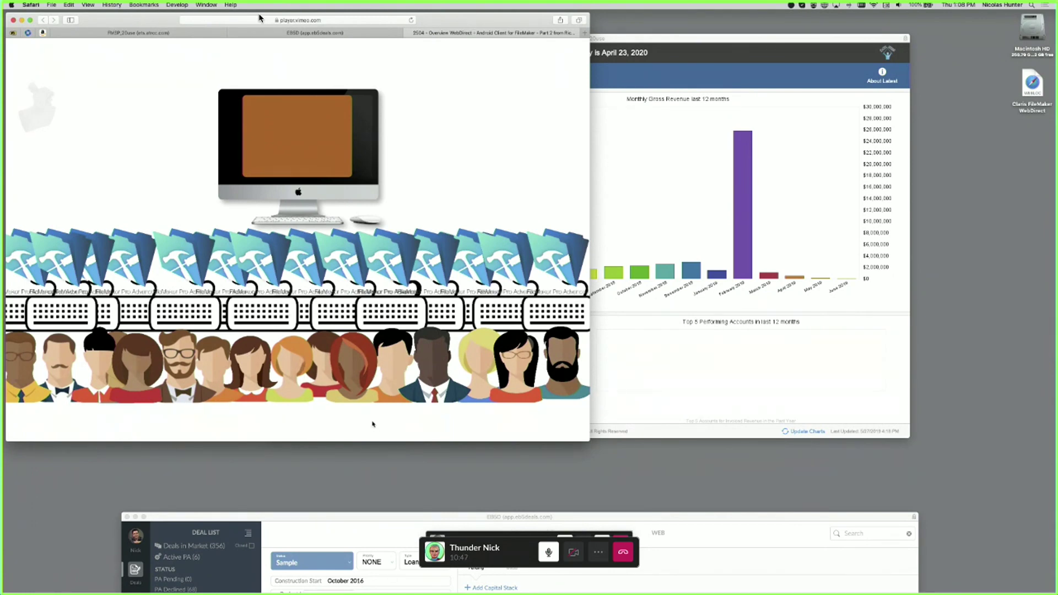
Leave and re-enter the full-screen share, then bring the FileMaker dashboard window in front of Safari
{"action": "key", "text": "ctrl+Left"}
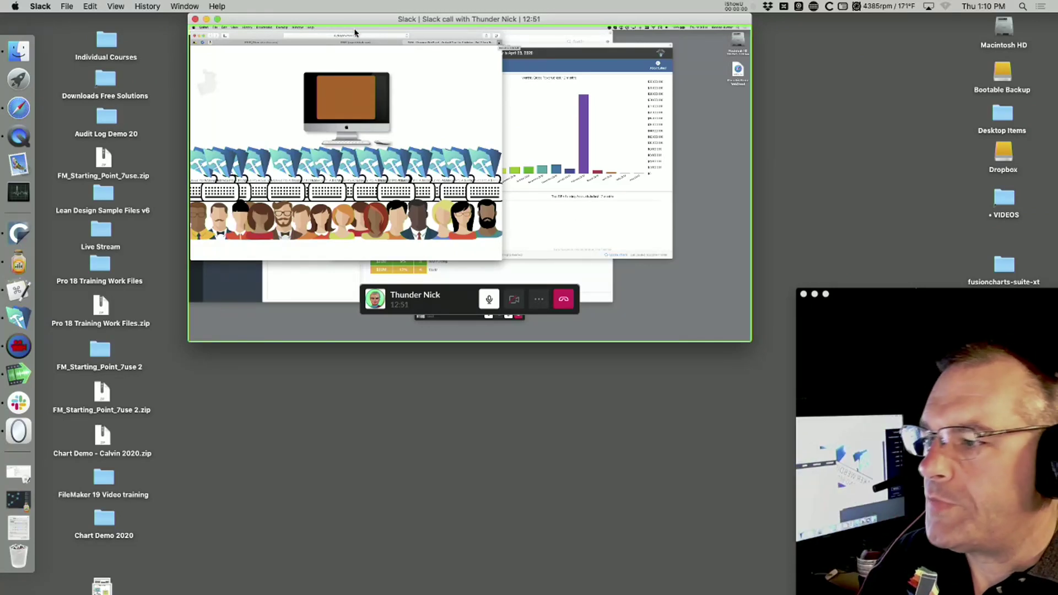
{"action": "left_click", "coordinate": [217, 19]}
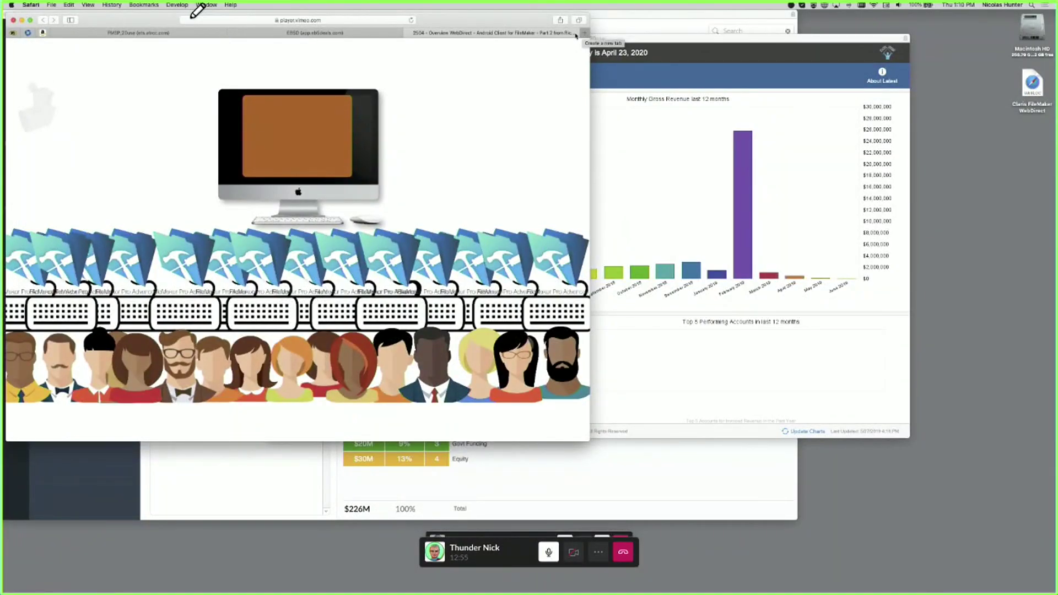
{"action": "left_click", "coordinate": [765, 166]}
{"action": "left_click", "coordinate": [103, 4]}
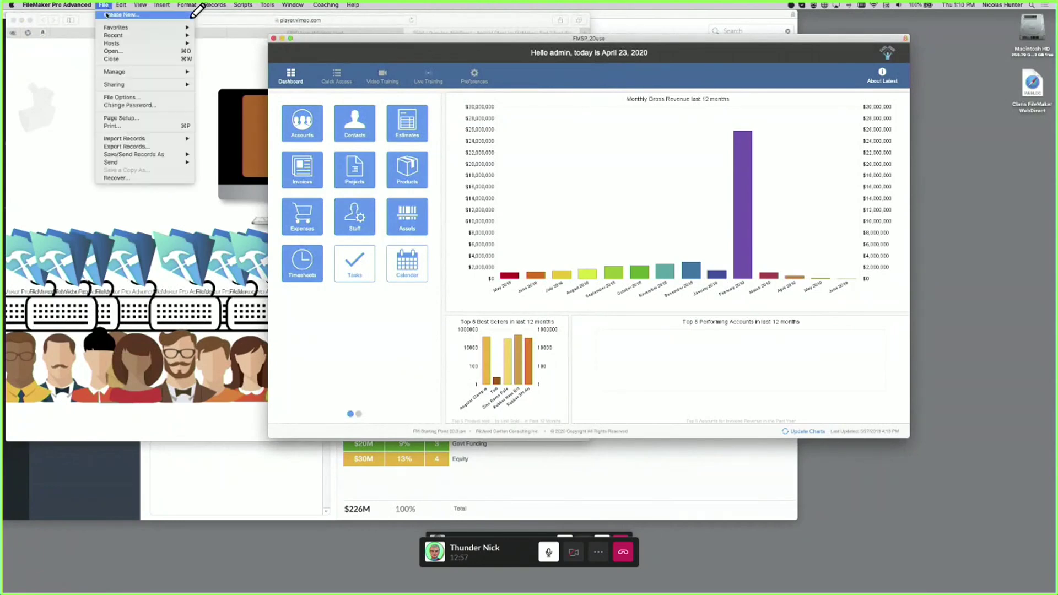
{"action": "left_click", "coordinate": [106, 15]}
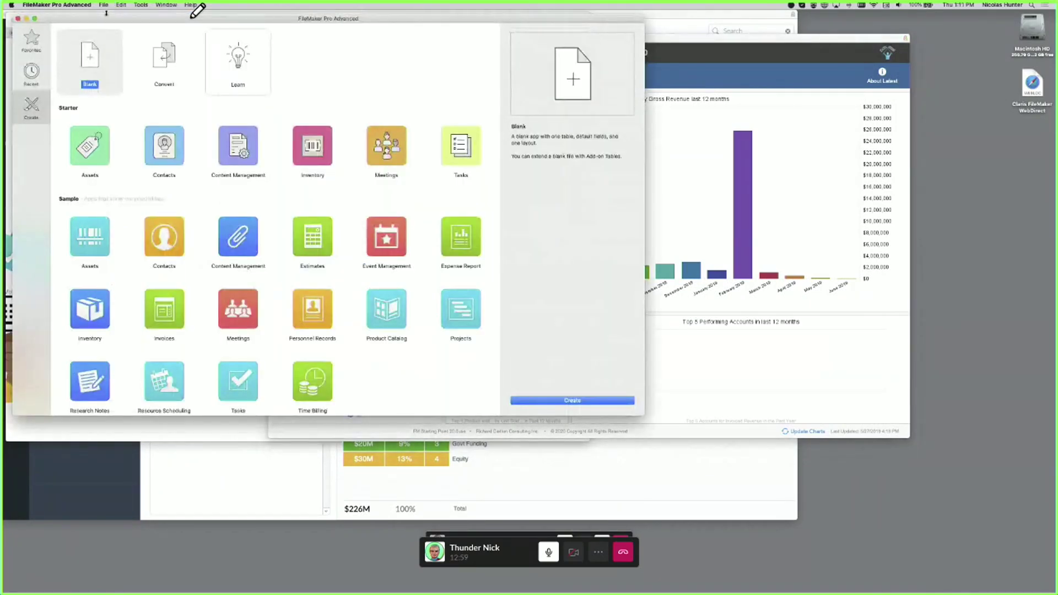
{"action": "left_click", "coordinate": [18, 19]}
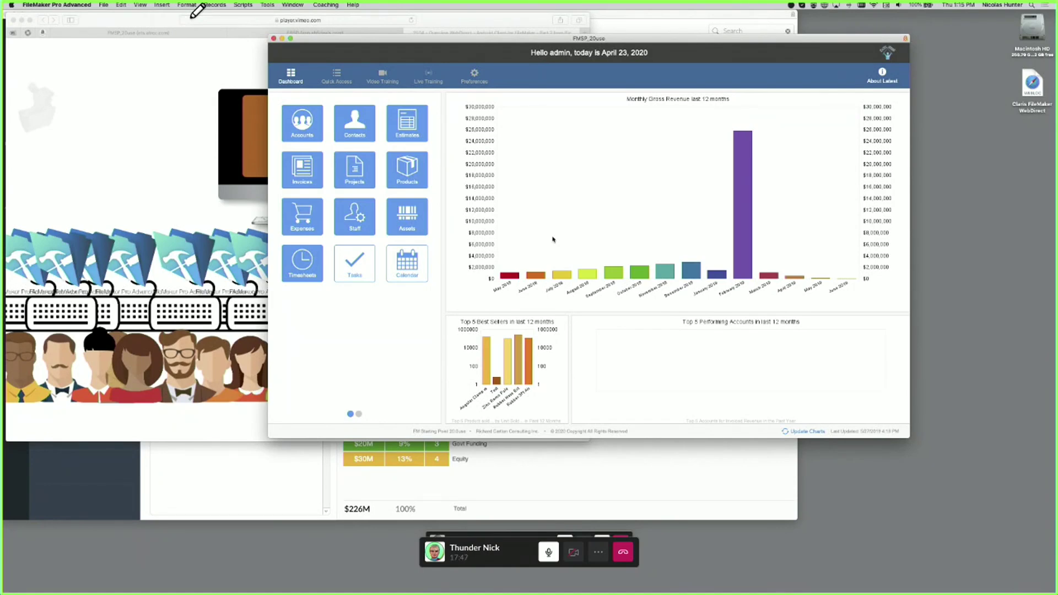
Take the Slack call window out of full screen so it sits as a smaller window
{"action": "mouse_move", "coordinate": [112, 2]}
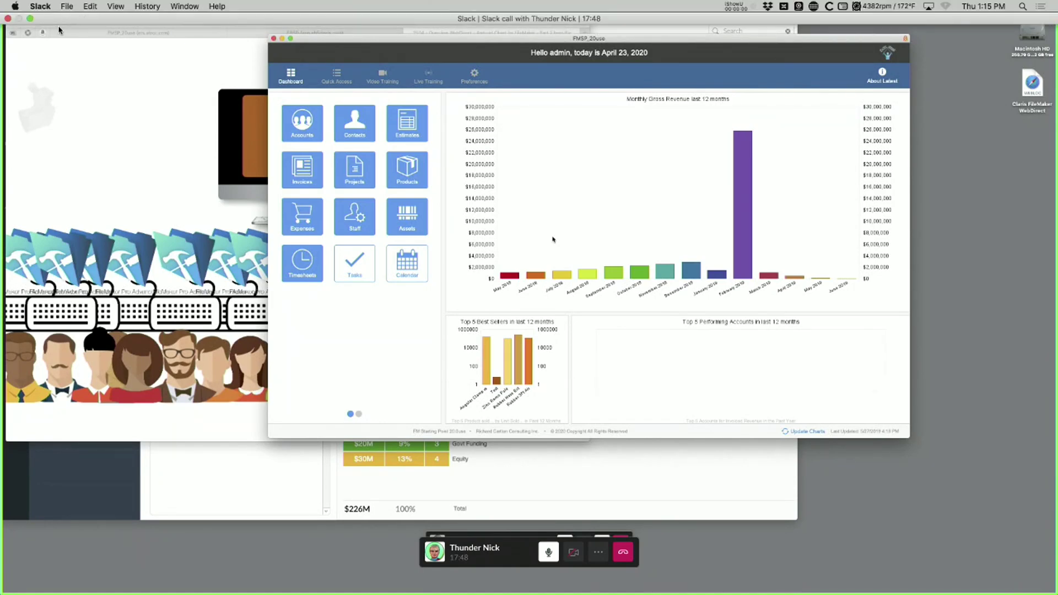
{"action": "left_click", "coordinate": [31, 19]}
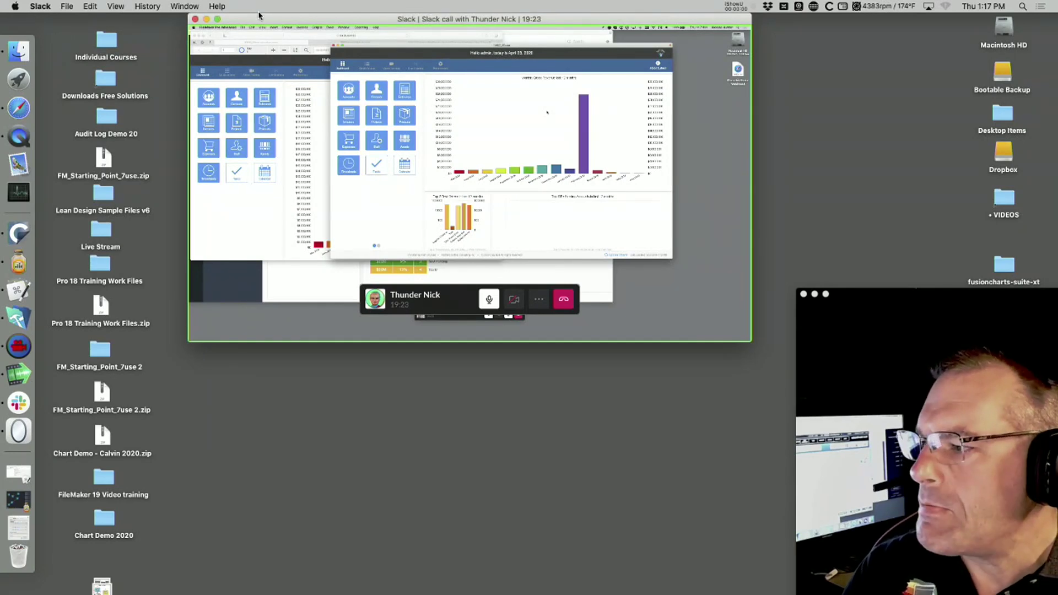
Return the Slack call window to full screen with the shared FileMaker screen filling the display
{"action": "mouse_move", "coordinate": [218, 21]}
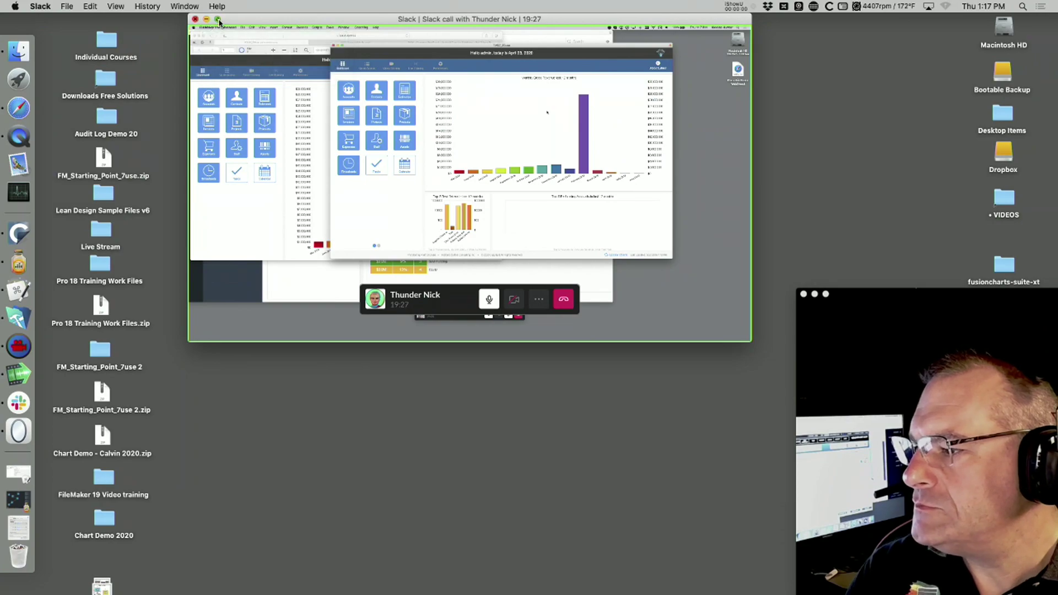
{"action": "left_click", "coordinate": [219, 21]}
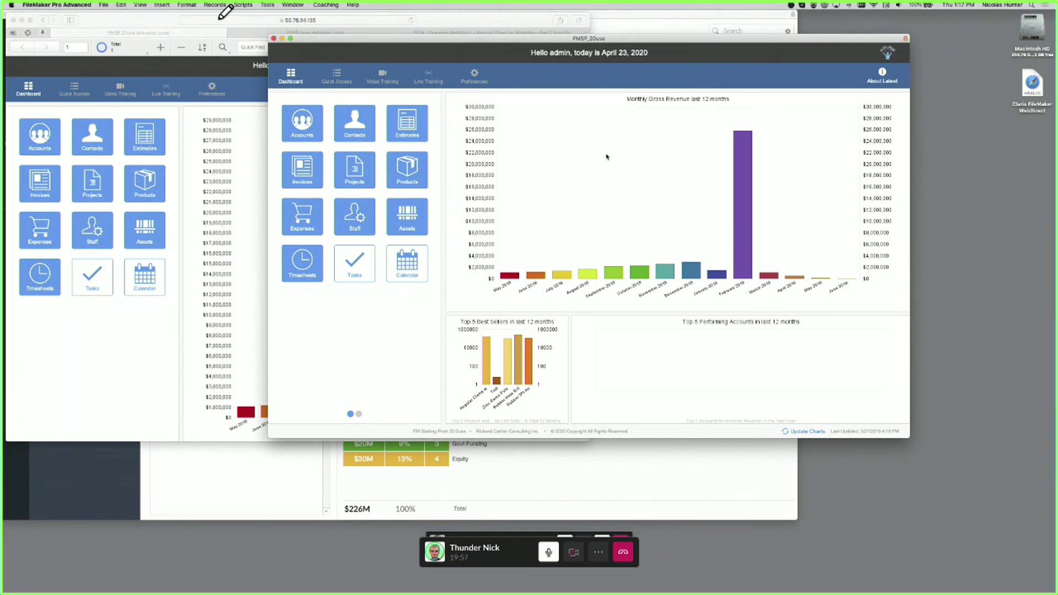
Open the desktop Contacts layout on the first contact and reposition the FMSP_20use window
{"action": "left_click", "coordinate": [363, 121]}
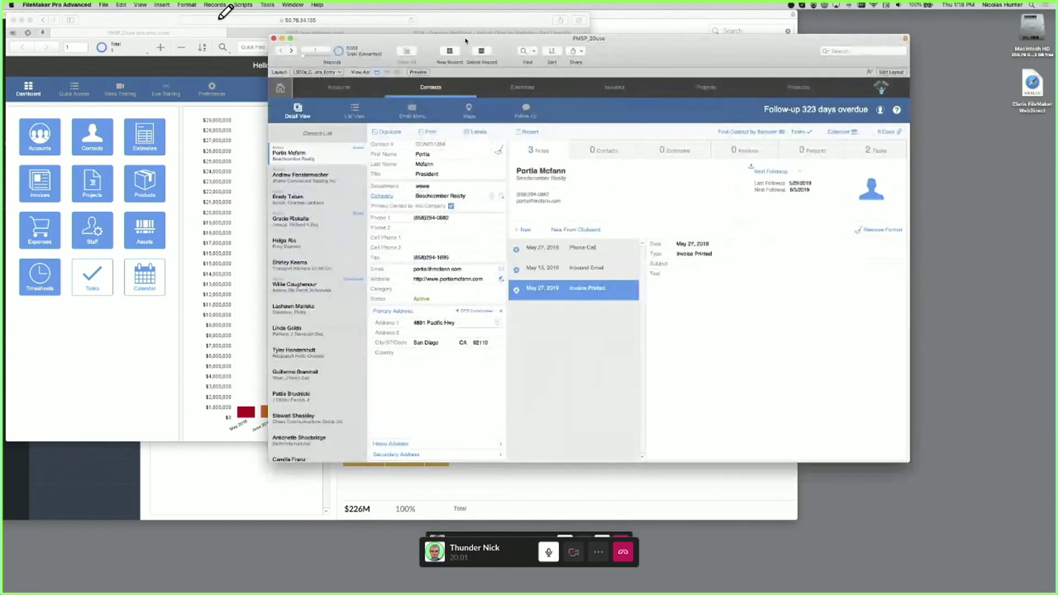
{"action": "left_click_drag", "start_coordinate": [466, 40], "coordinate": [394, 46]}
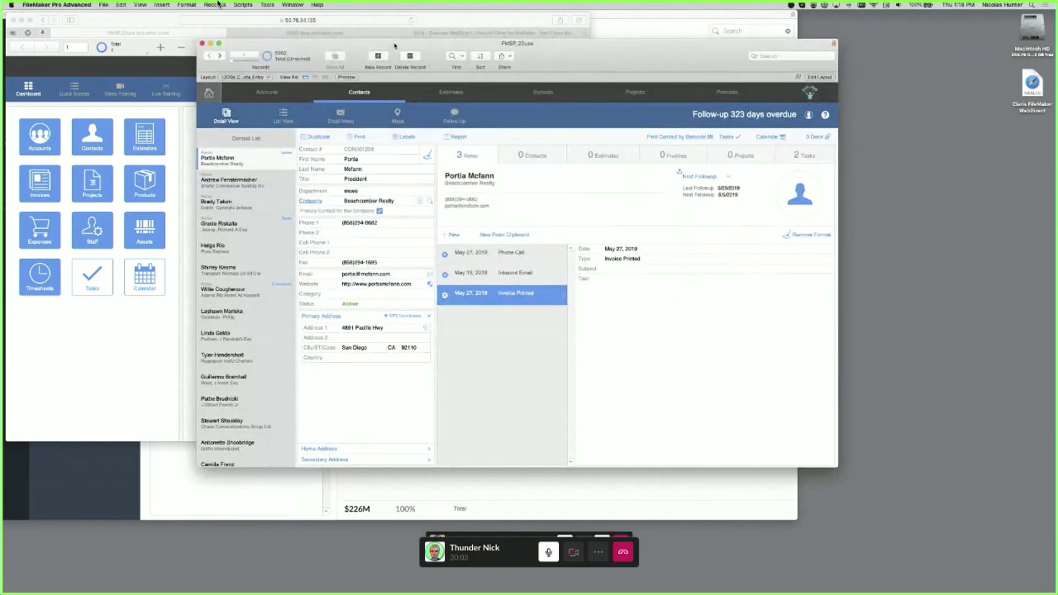
{"action": "mouse_move", "coordinate": [226, 7]}
{"action": "left_click_drag", "start_coordinate": [394, 45], "coordinate": [414, 50]}
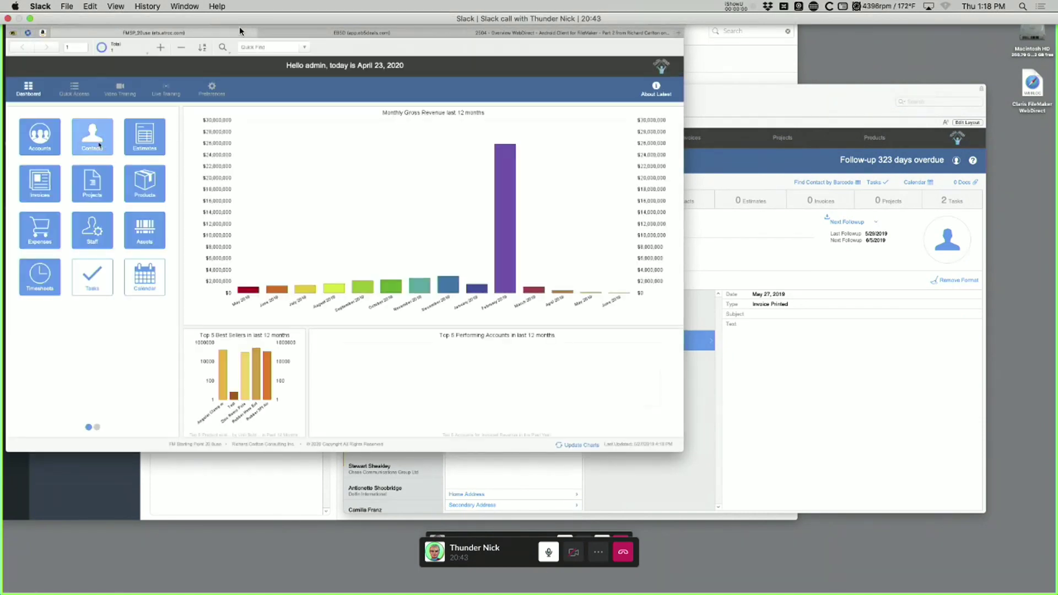
Open Contacts in WebDirect, compare it with the desktop Contacts window, and narrow the browser window
{"action": "left_click", "coordinate": [99, 145]}
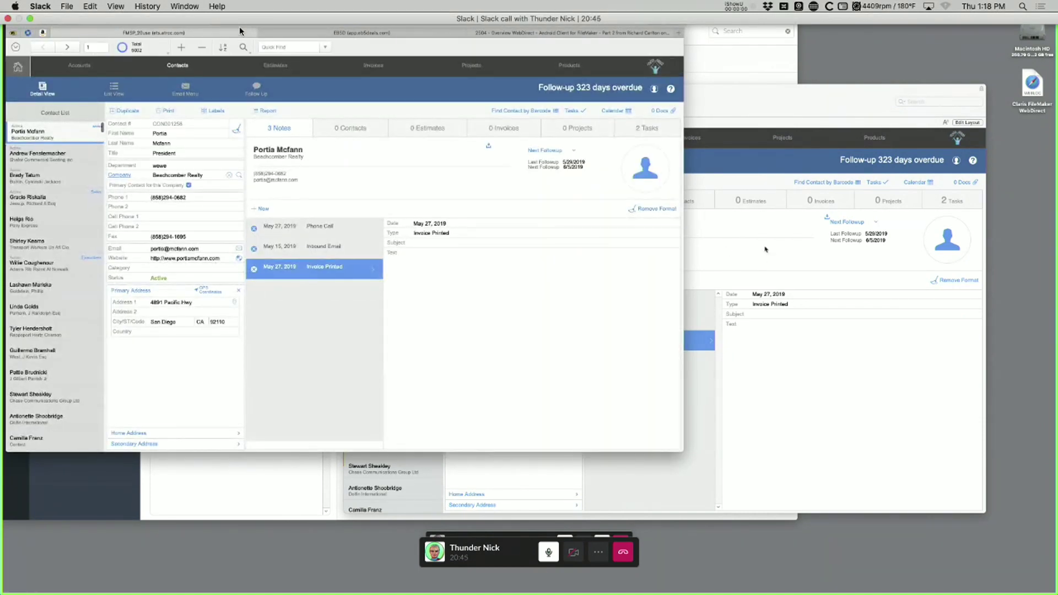
{"action": "left_click", "coordinate": [766, 249]}
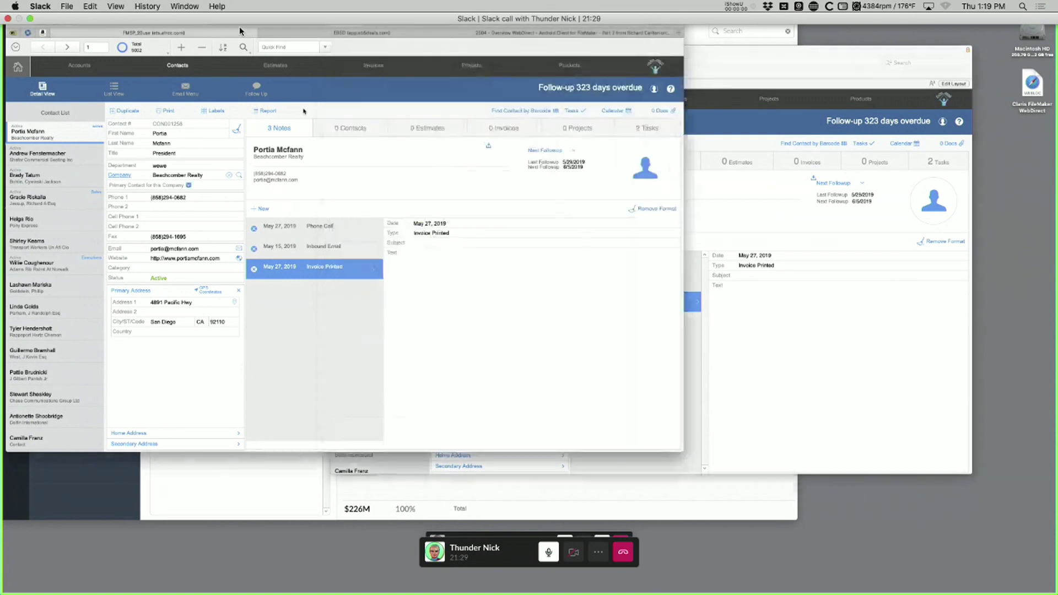
{"action": "left_click", "coordinate": [304, 110]}
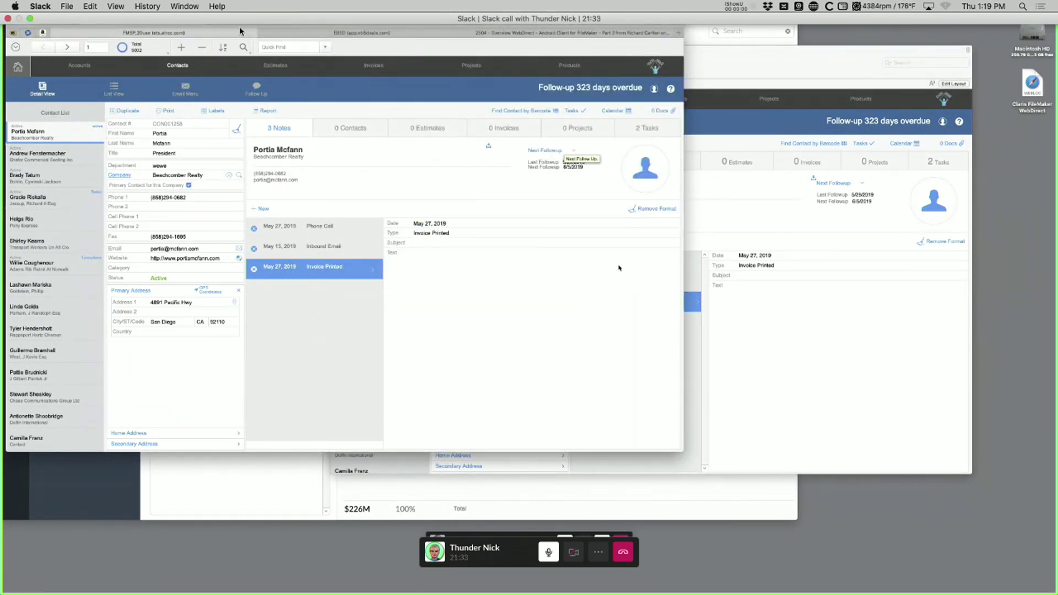
{"action": "left_click_drag", "start_coordinate": [684, 451], "coordinate": [589, 451]}
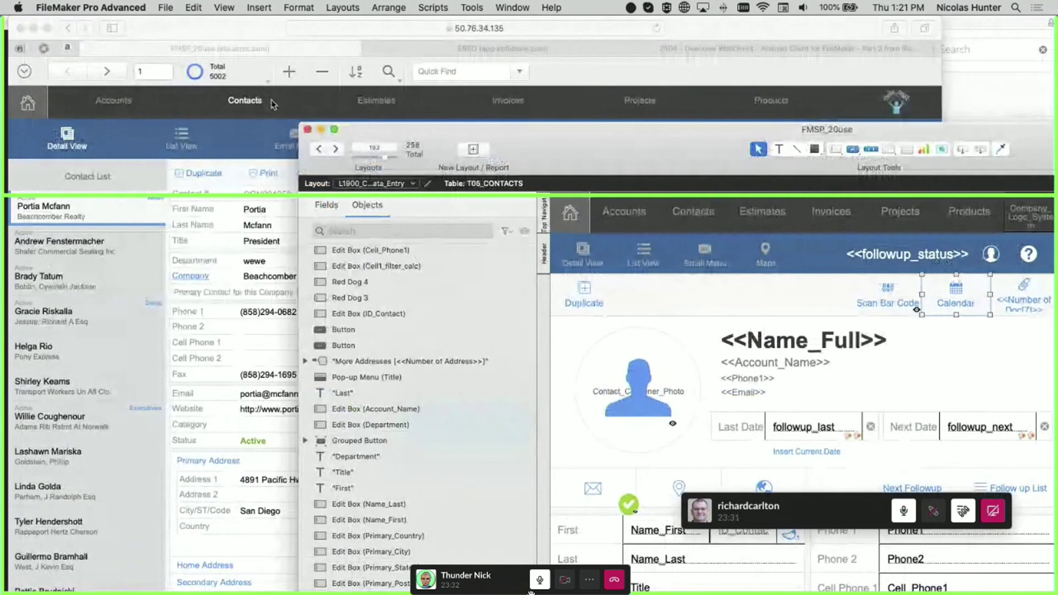
In WebDirect, view the next two contacts' details and open the Email Menu
{"action": "left_click", "coordinate": [271, 104]}
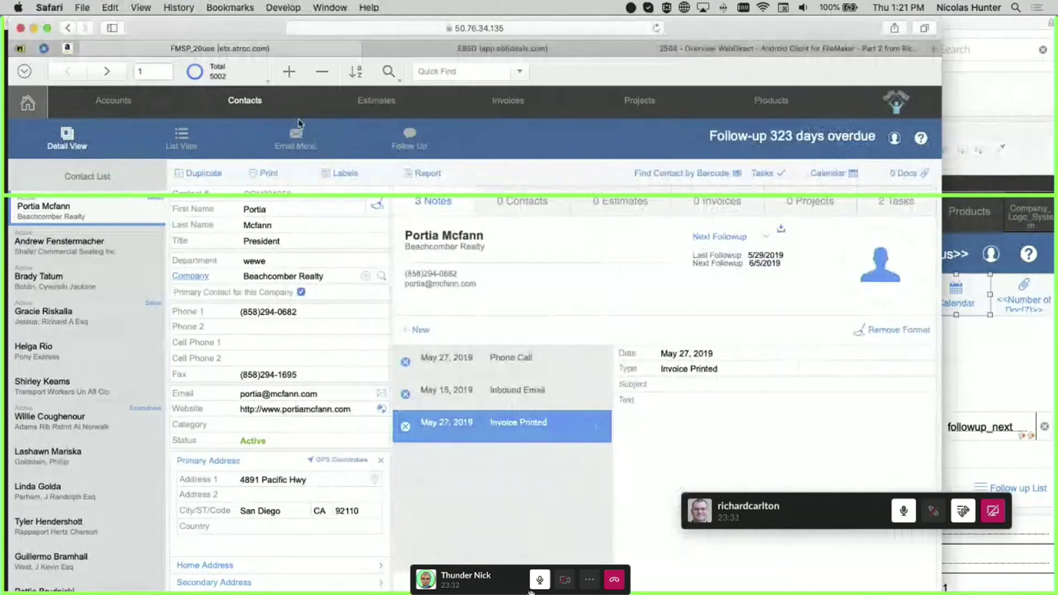
{"action": "left_click", "coordinate": [87, 256]}
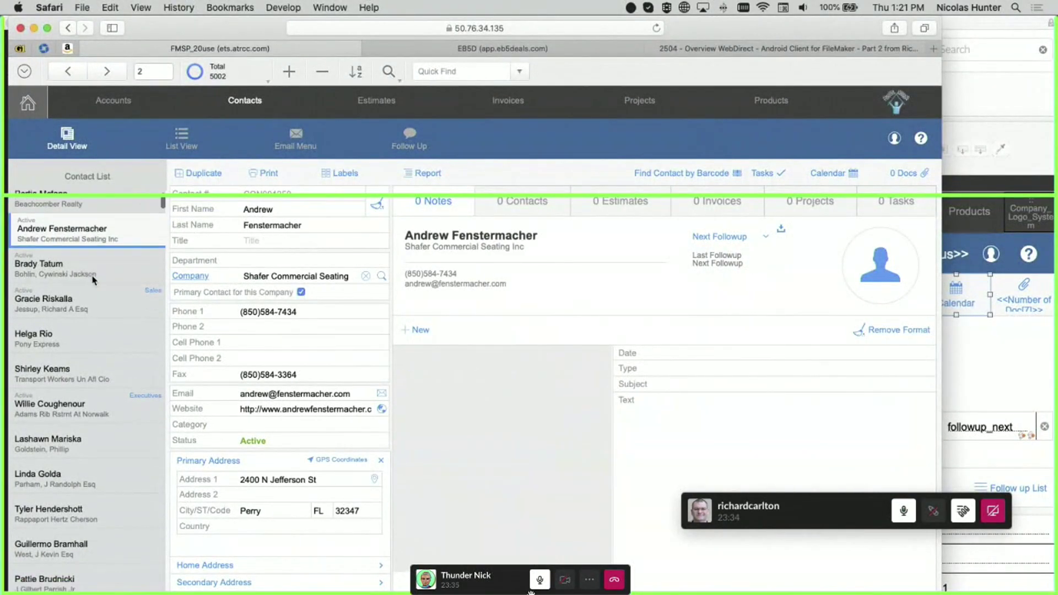
{"action": "left_click", "coordinate": [94, 277]}
{"action": "left_click", "coordinate": [296, 138]}
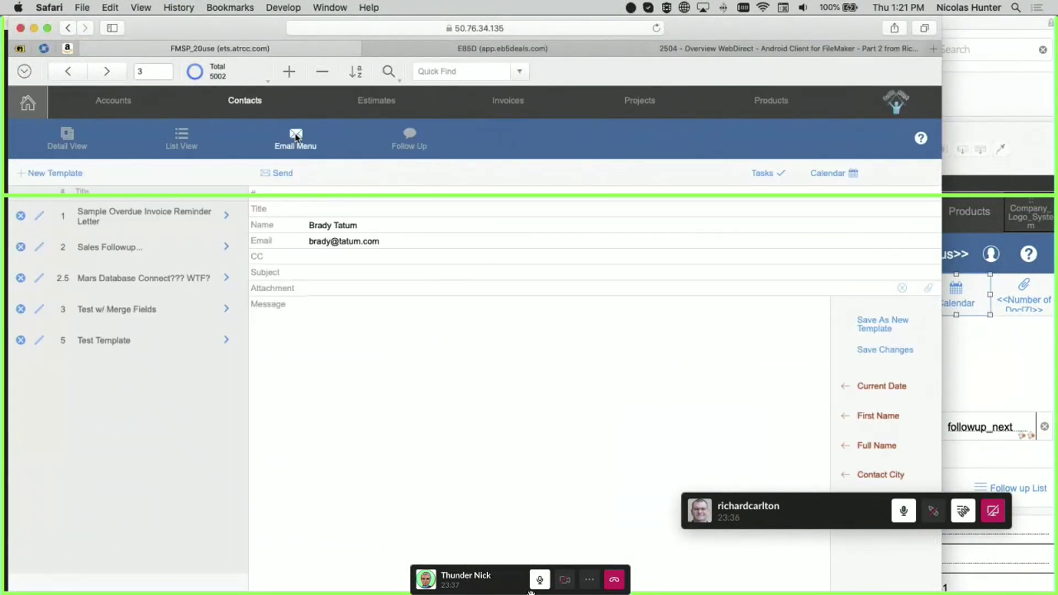
Show all contacts in WebDirect's List View and scroll down through the list
{"action": "left_click", "coordinate": [173, 135]}
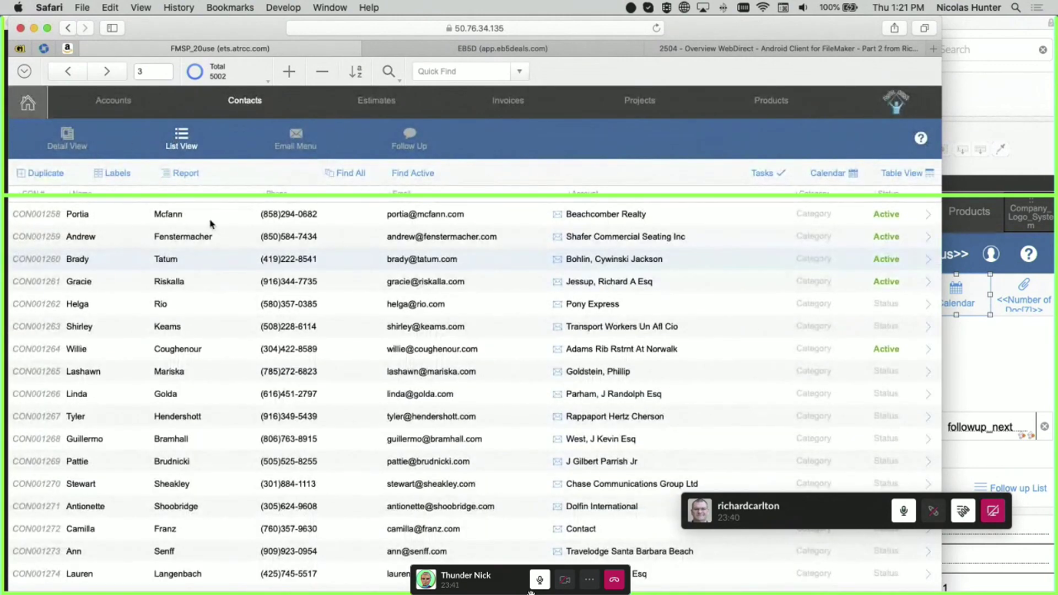
{"action": "scroll", "coordinate": [223, 309], "scroll_direction": "down", "scroll_amount": 5}
{"action": "scroll", "coordinate": [230, 314], "scroll_direction": "down", "scroll_amount": 15}
{"action": "key", "text": "super+Tab"}
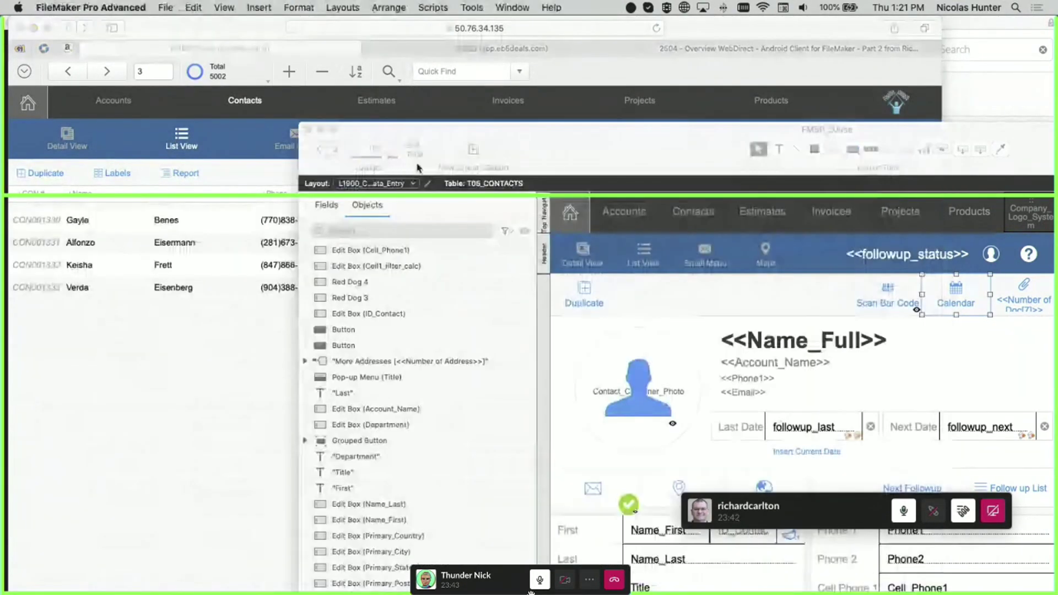
Return the desktop window to Browse mode and switch to the Assets L201_ASSETS_List_View layout
{"action": "left_click_drag", "start_coordinate": [607, 152], "coordinate": [468, 76]}
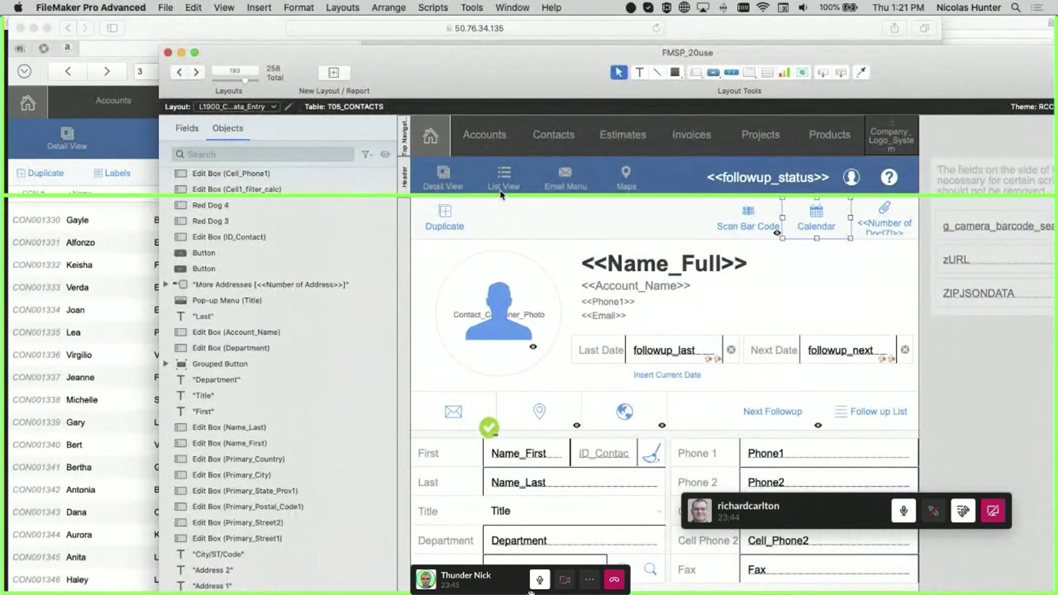
{"action": "key", "text": "super+b"}
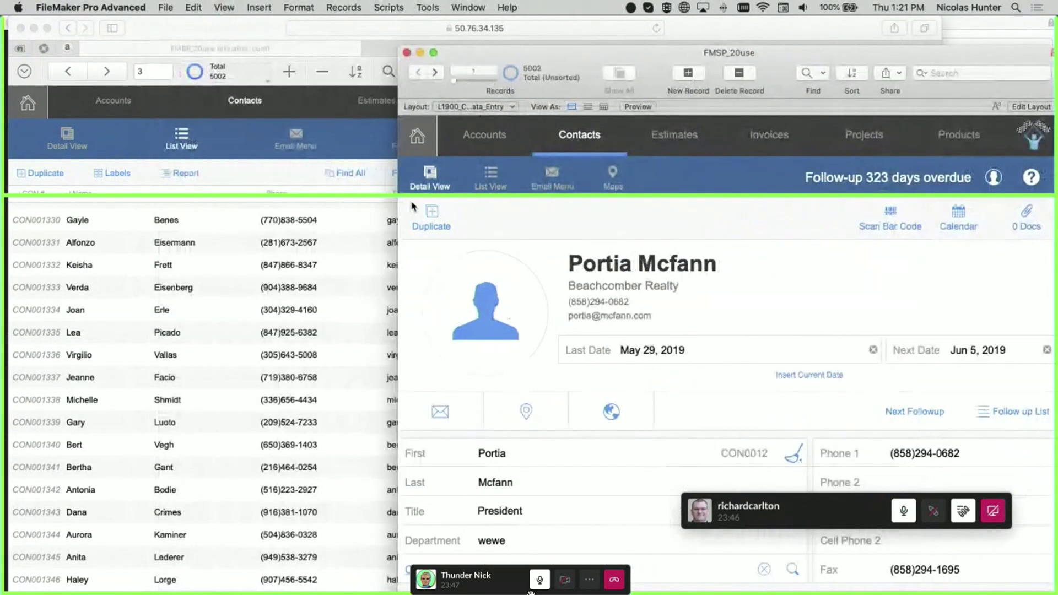
{"action": "left_click", "coordinate": [452, 107]}
{"action": "mouse_move", "coordinate": [463, 110]}
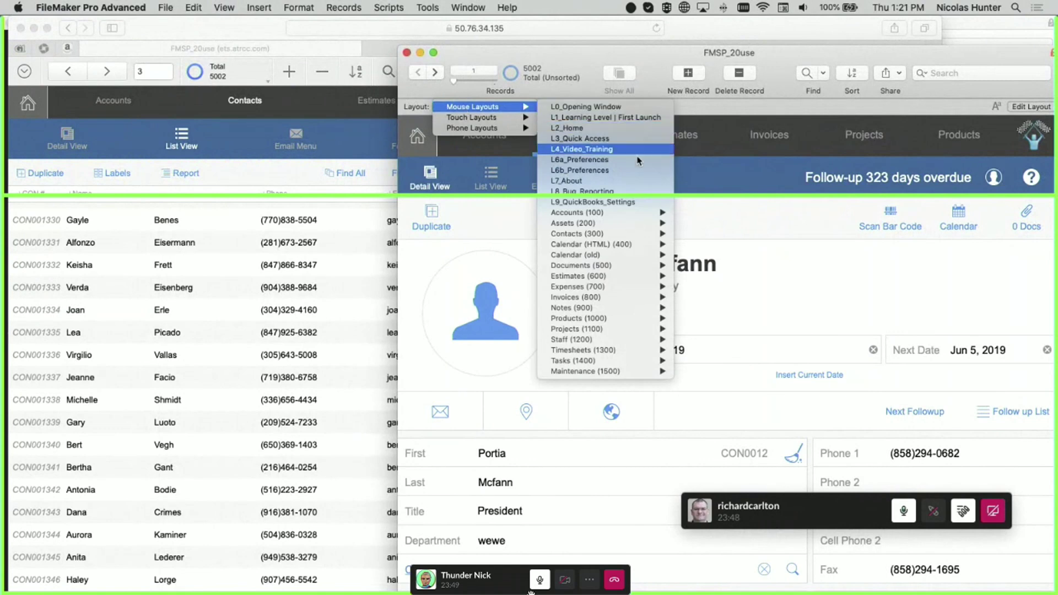
{"action": "mouse_move", "coordinate": [628, 224]}
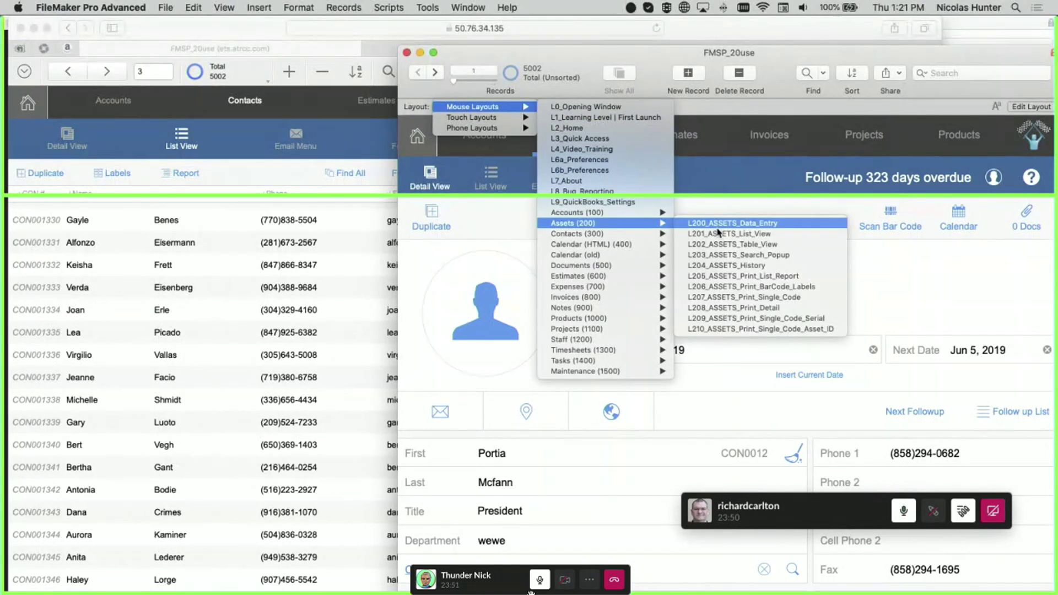
{"action": "left_click", "coordinate": [708, 234]}
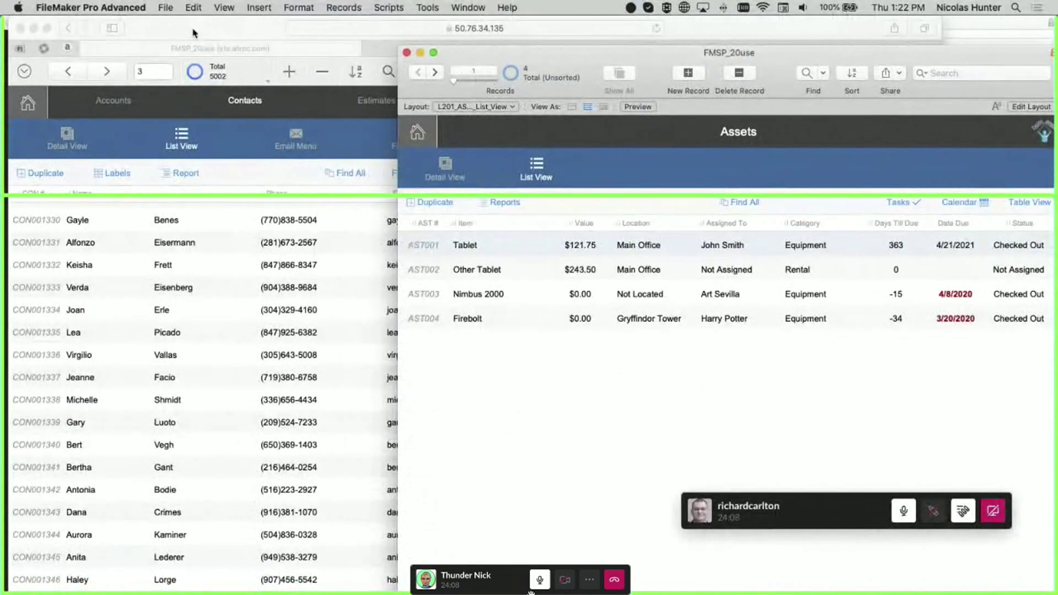
Bring Safari's EB5D portal tab forward and reload it, confirming the form resend
{"action": "left_click", "coordinate": [193, 33]}
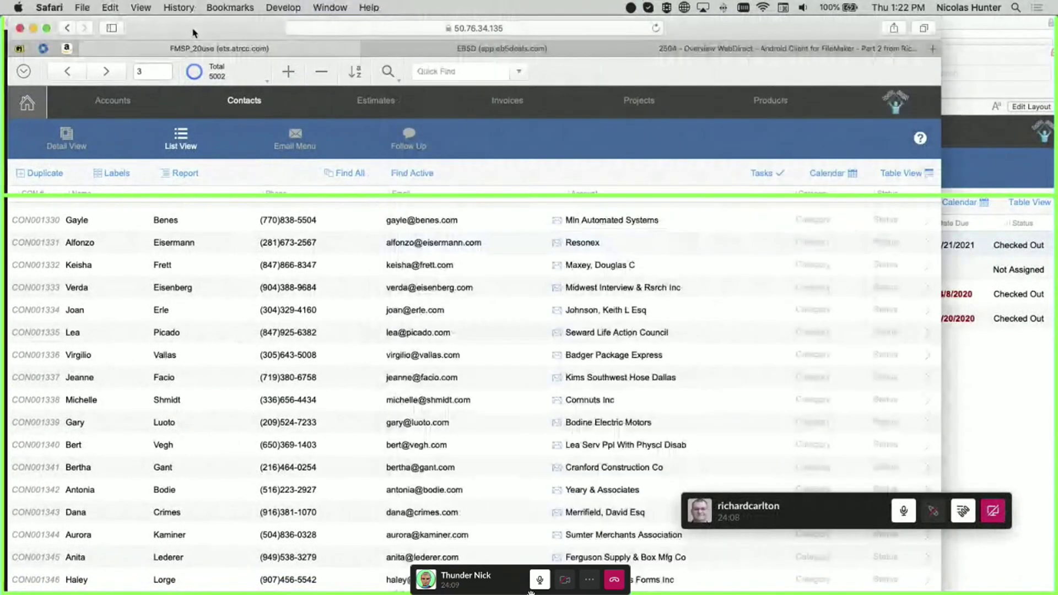
{"action": "left_click", "coordinate": [449, 51]}
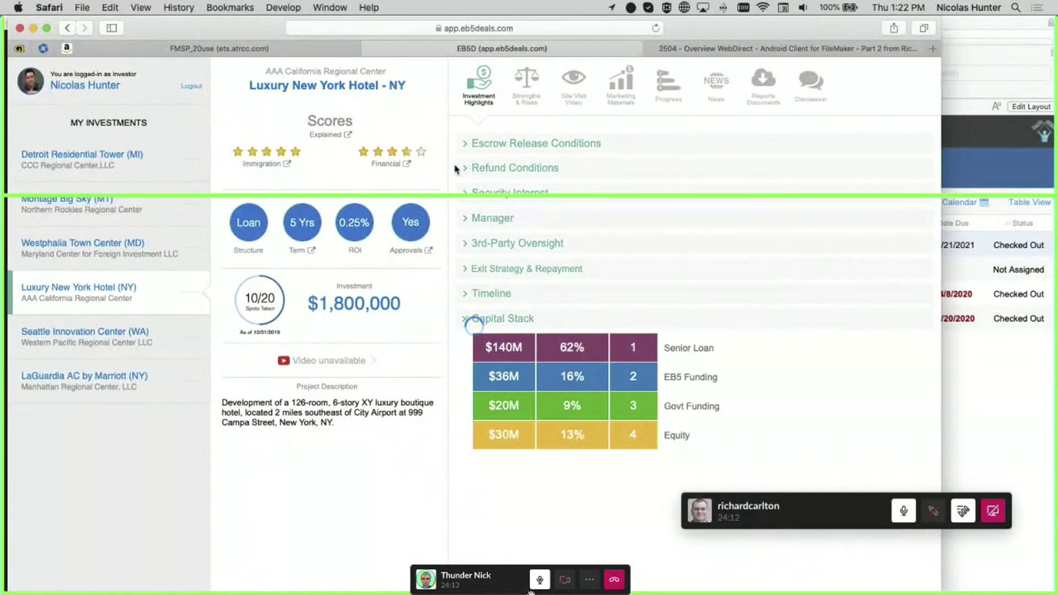
{"action": "left_click", "coordinate": [656, 28]}
{"action": "left_click", "coordinate": [574, 123]}
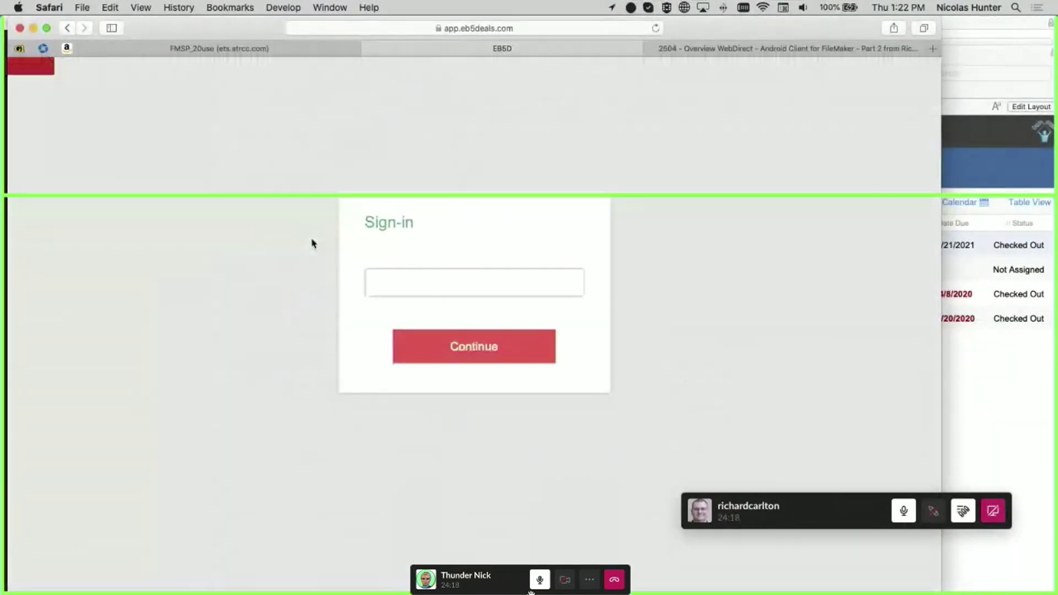
Sign back in to the investor portal with the account name and password
{"action": "left_click", "coordinate": [433, 288]}
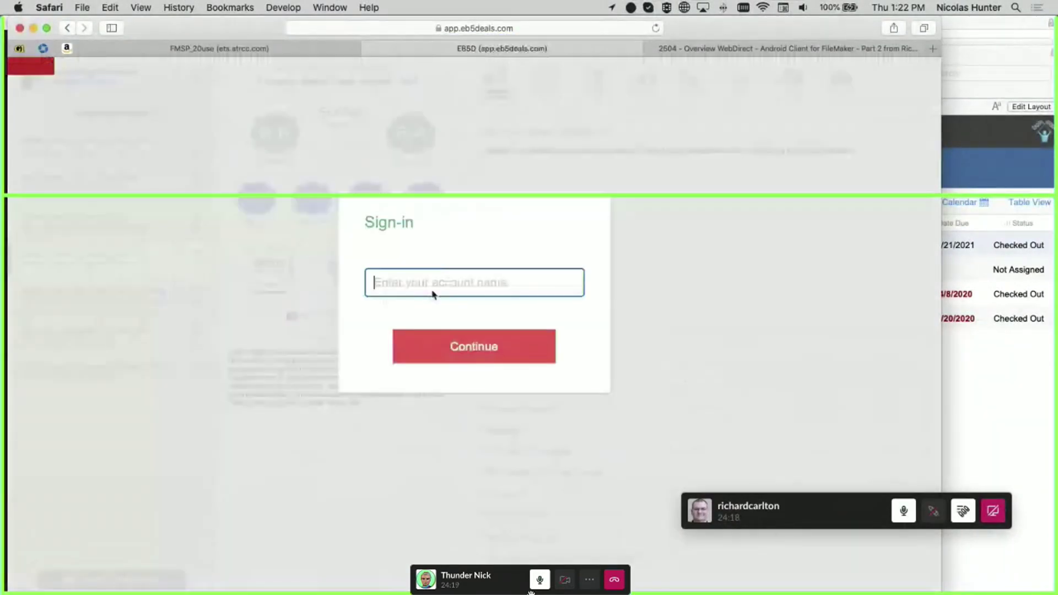
{"action": "type", "text": "nhm"}
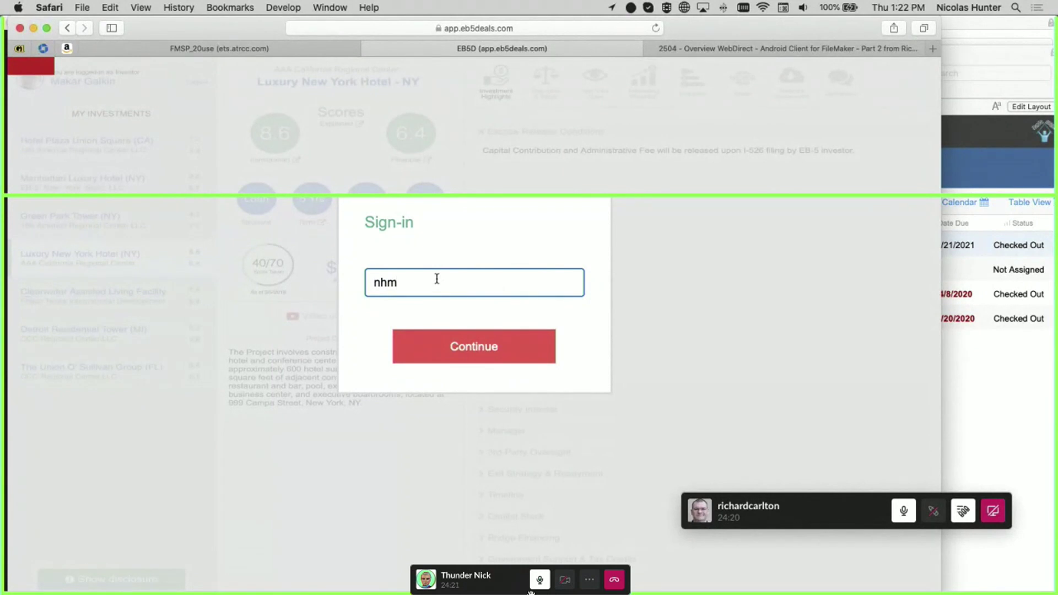
{"action": "left_click", "coordinate": [444, 359]}
{"action": "left_click", "coordinate": [428, 280]}
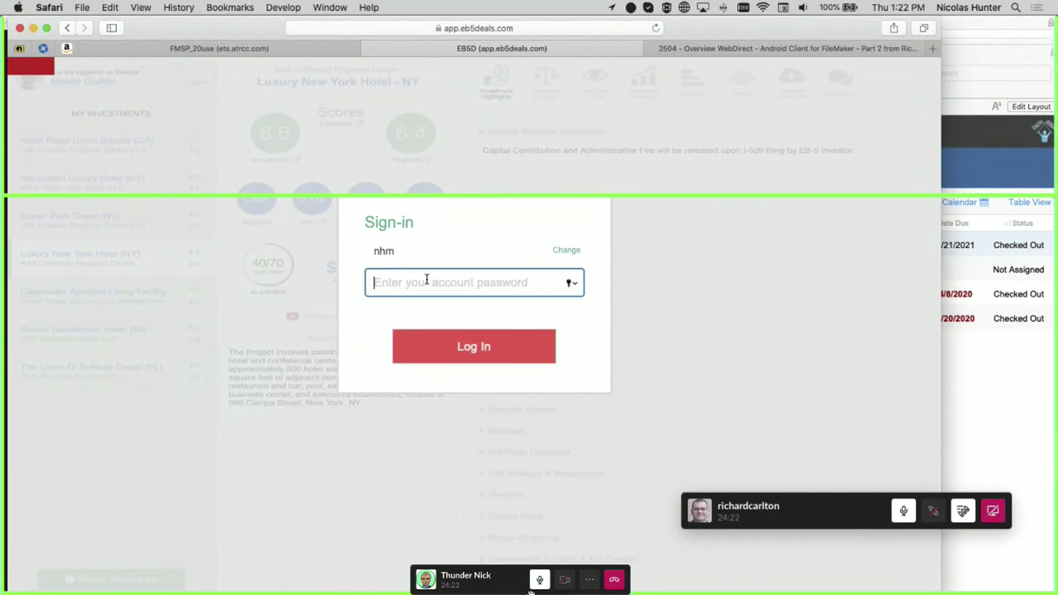
{"action": "type", "text": "•••••••••••"}
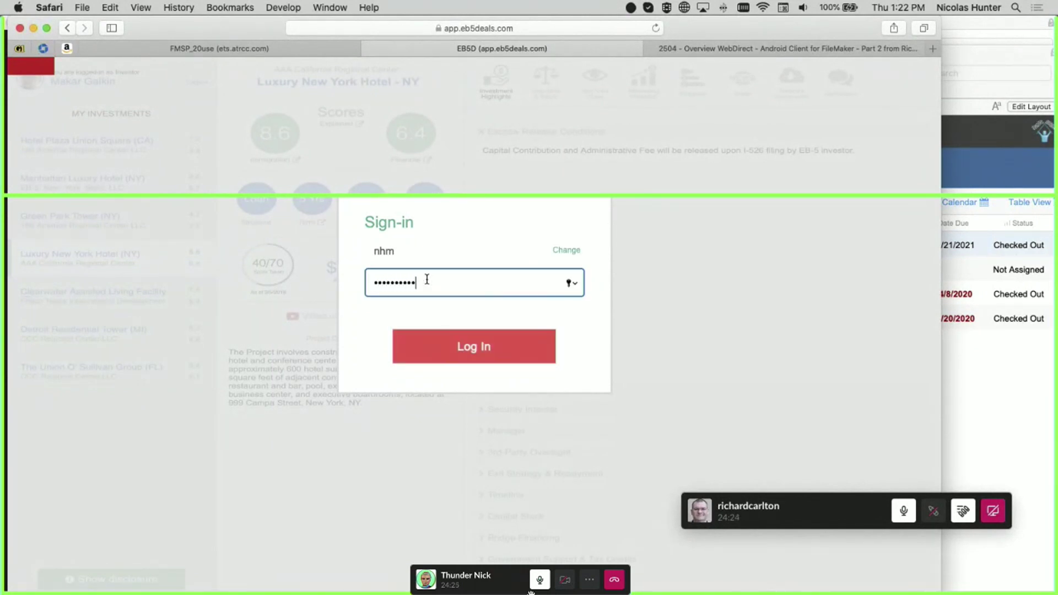
{"action": "left_click", "coordinate": [478, 348]}
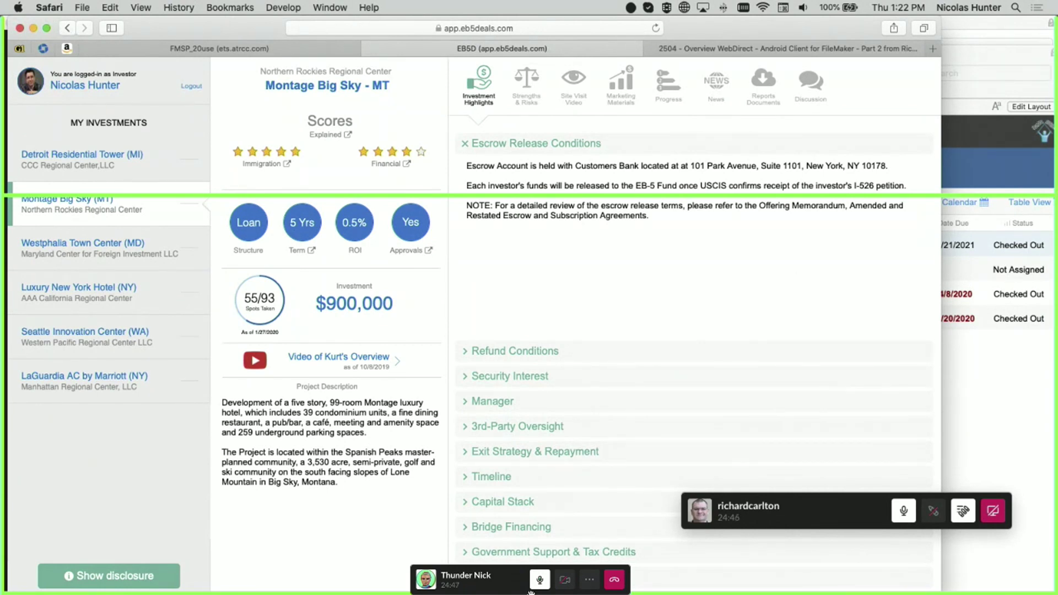
Shrink the Slack screen-share call window out of full screen onto the desktop
{"action": "left_click", "coordinate": [531, 594]}
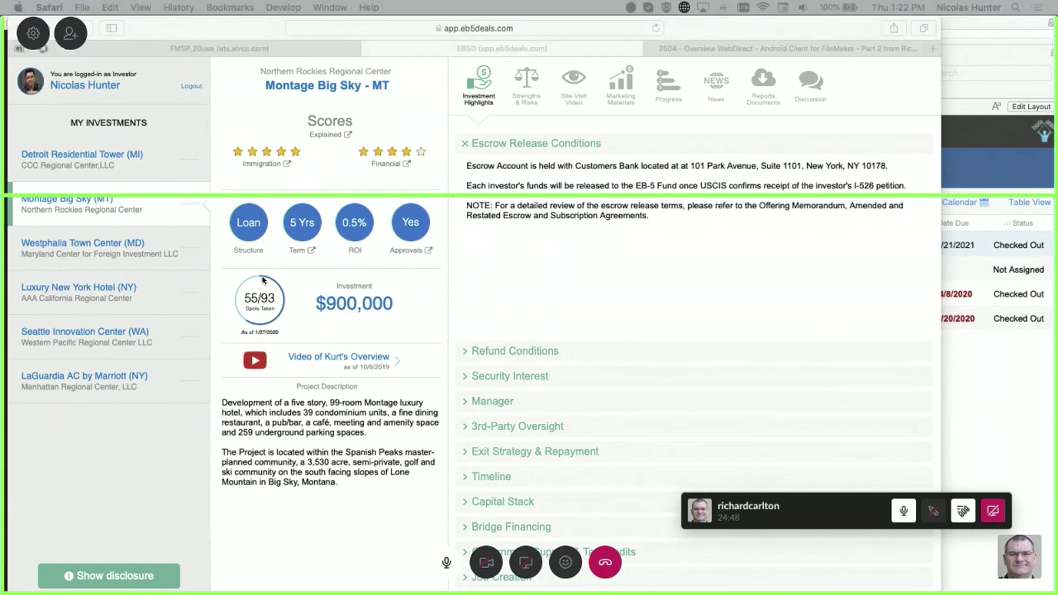
{"action": "mouse_move", "coordinate": [74, 2]}
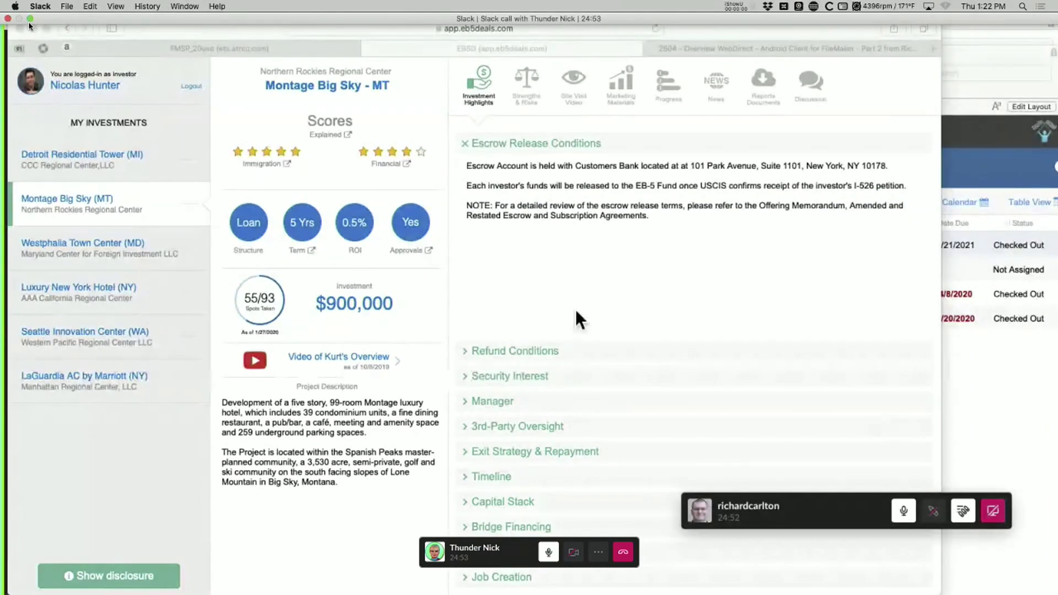
{"action": "left_click", "coordinate": [30, 19]}
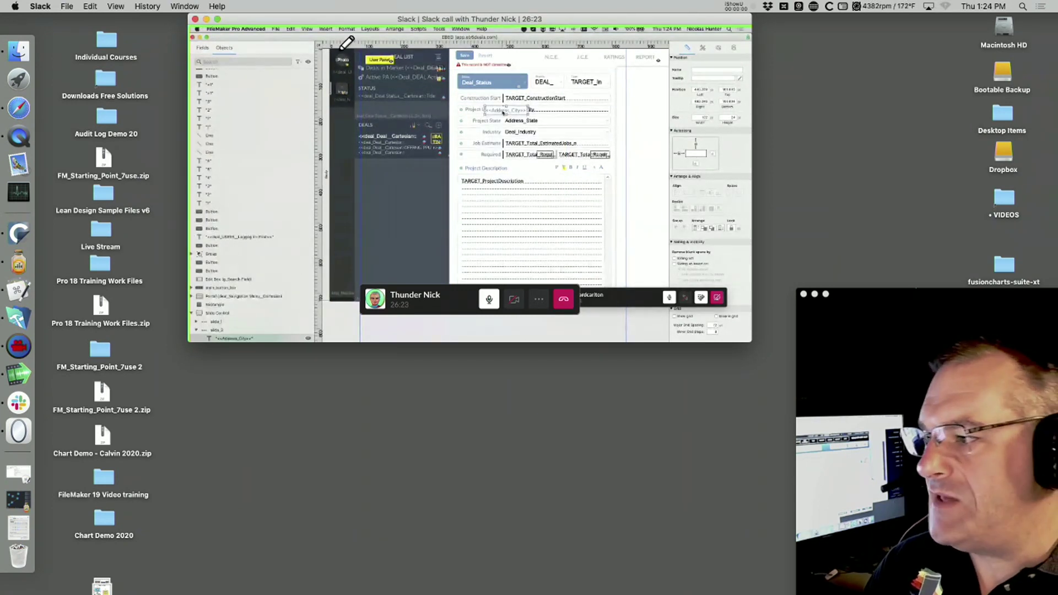
Make the Slack call window full screen, showing the shared Luxury New York Hotel deal record
{"action": "left_click", "coordinate": [218, 20]}
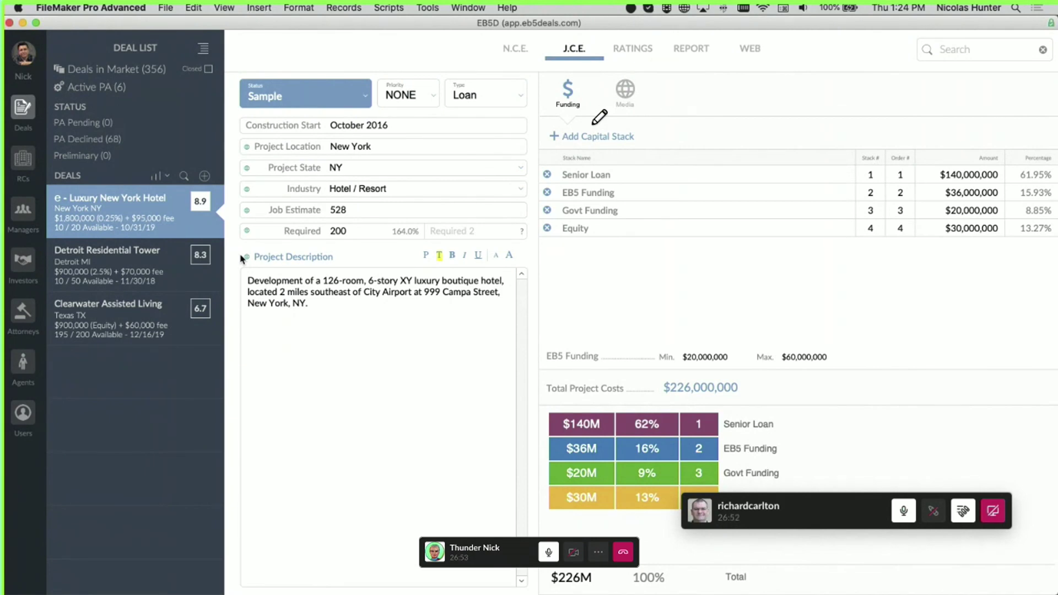
{"action": "left_click_drag", "start_coordinate": [313, 29], "coordinate": [531, 438]}
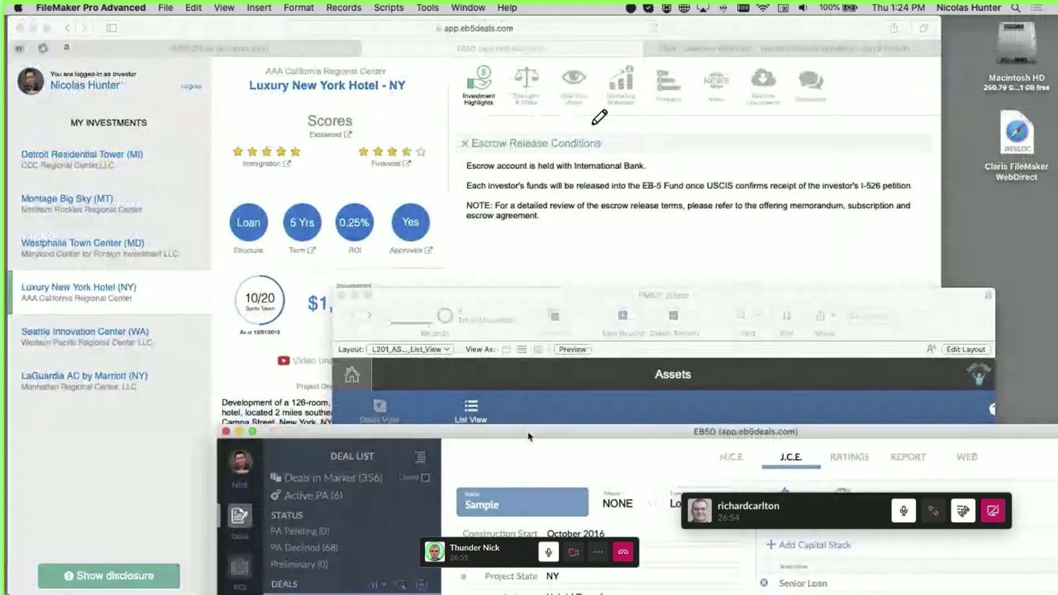
{"action": "left_click_drag", "start_coordinate": [425, 304], "coordinate": [557, 593]}
{"action": "left_click_drag", "start_coordinate": [557, 437], "coordinate": [552, 424]}
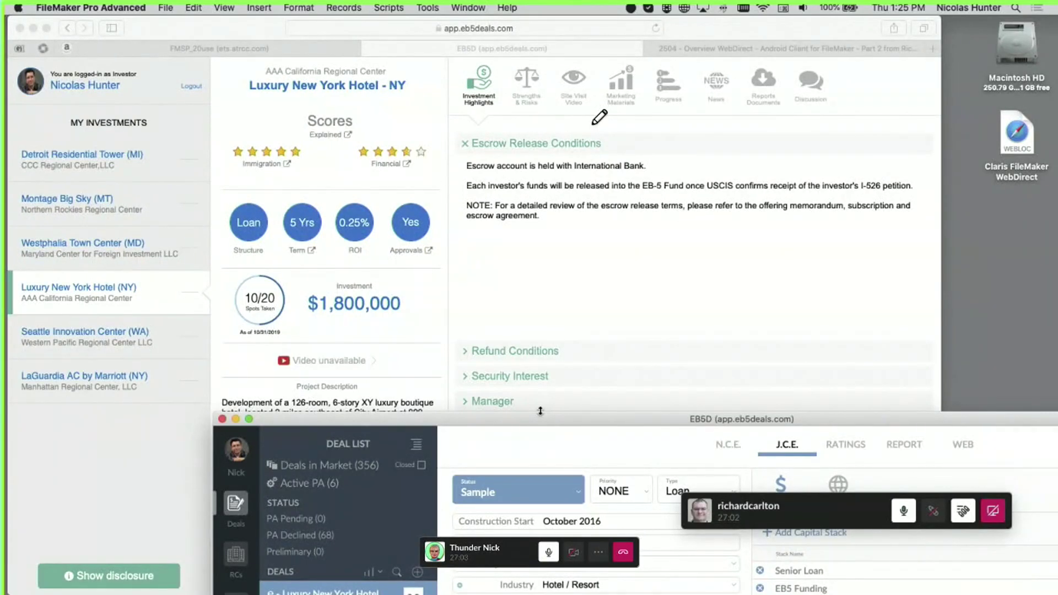
{"action": "left_click_drag", "start_coordinate": [543, 425], "coordinate": [341, 76]}
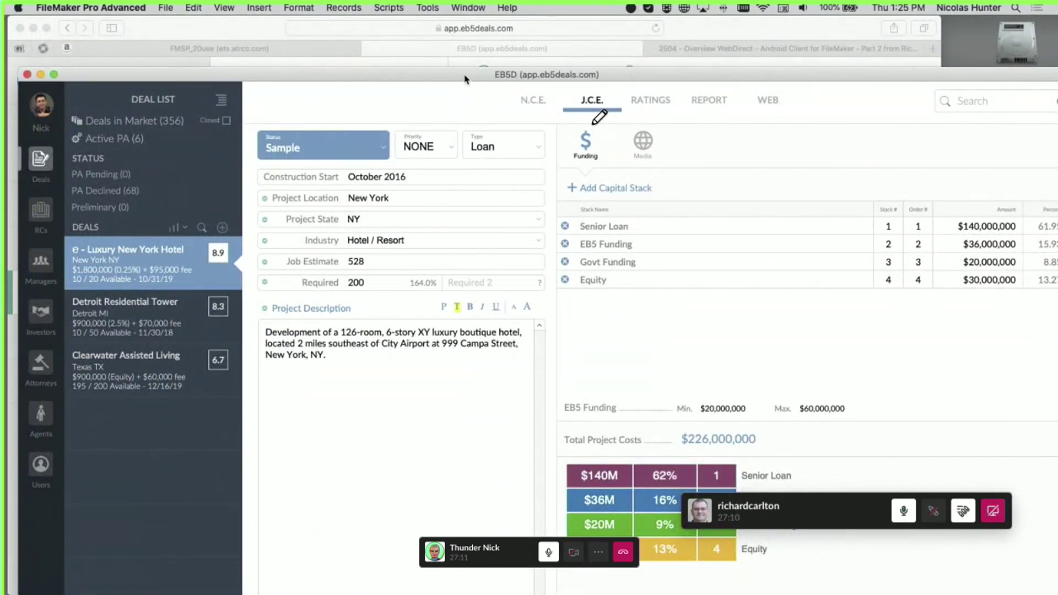
{"action": "left_click_drag", "start_coordinate": [464, 79], "coordinate": [486, 115]}
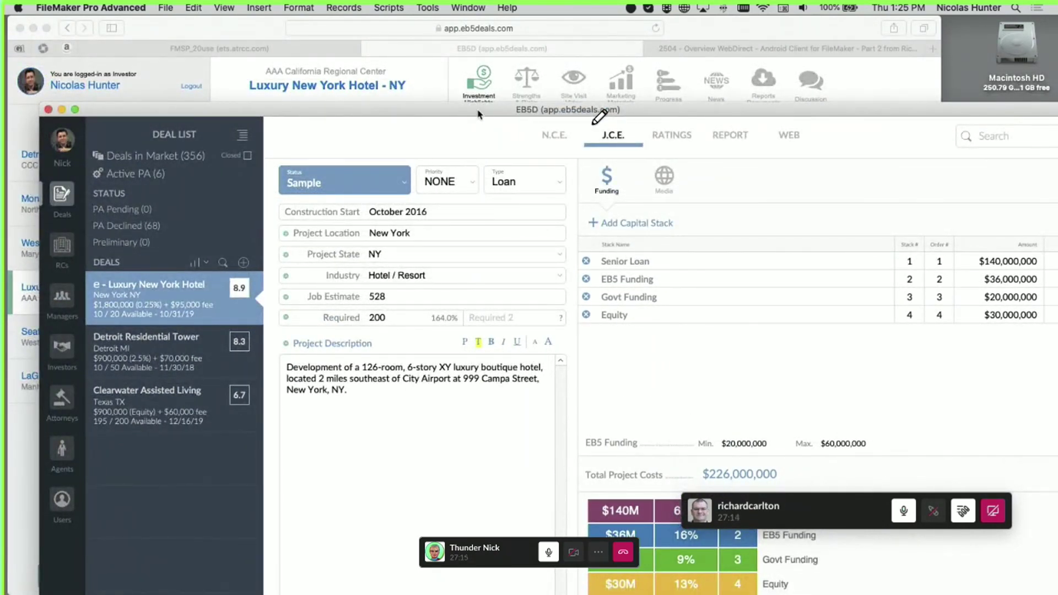
{"action": "left_click_drag", "start_coordinate": [479, 115], "coordinate": [473, 117]}
{"action": "scroll", "coordinate": [140, 237], "scroll_direction": "down", "scroll_amount": 5}
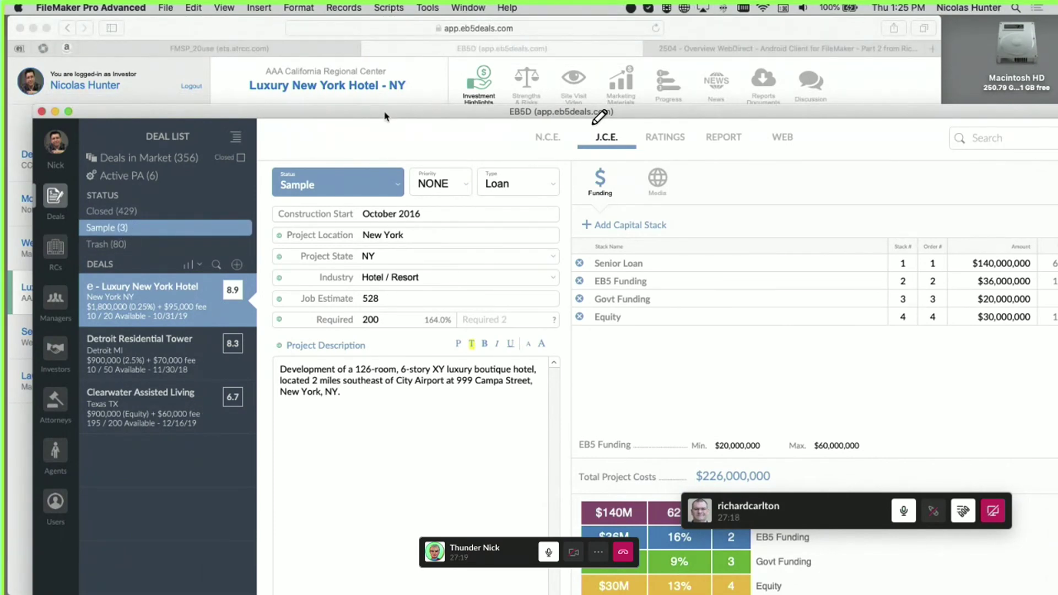
{"action": "left_click_drag", "start_coordinate": [386, 114], "coordinate": [468, 438]}
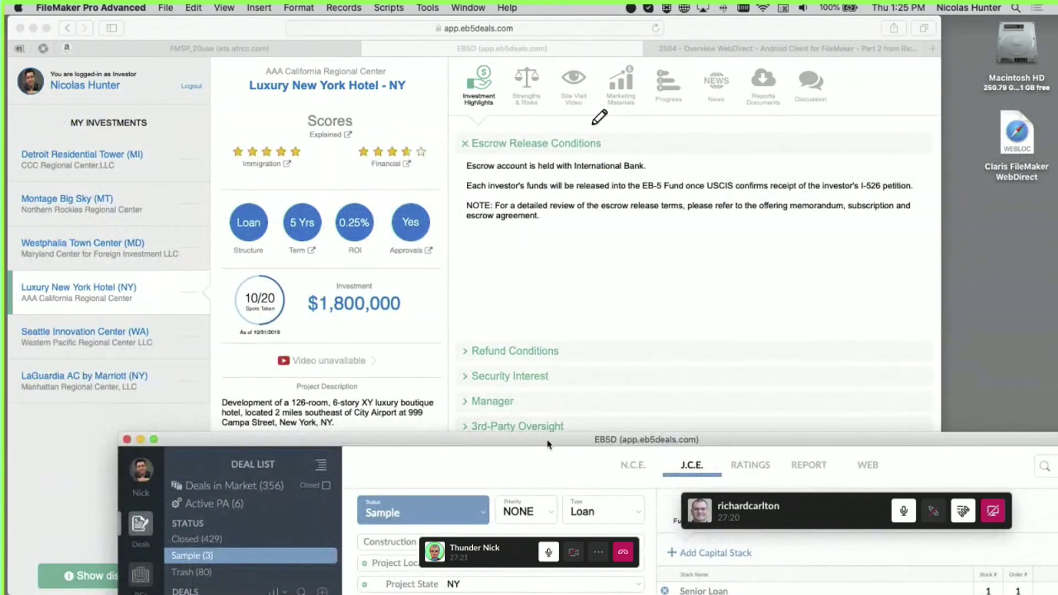
{"action": "left_click_drag", "start_coordinate": [600, 445], "coordinate": [478, 59]}
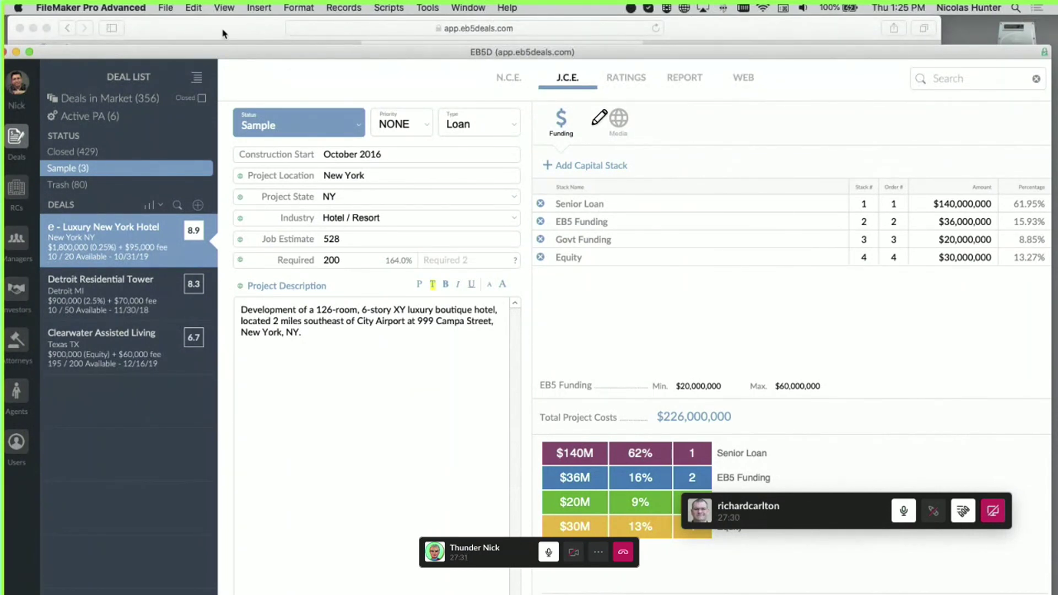
{"action": "left_click_drag", "start_coordinate": [221, 52], "coordinate": [257, 35]}
Open the EB5D investor list and drag the FileMaker window to reveal Safari behind it
{"action": "left_click", "coordinate": [51, 275]}
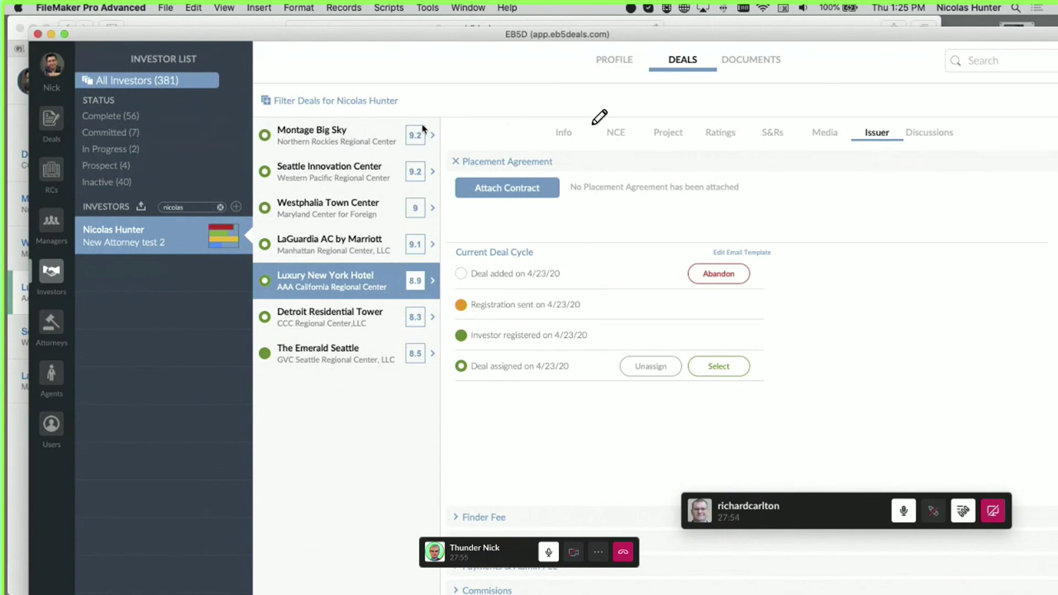
{"action": "left_click_drag", "start_coordinate": [336, 40], "coordinate": [316, 29]}
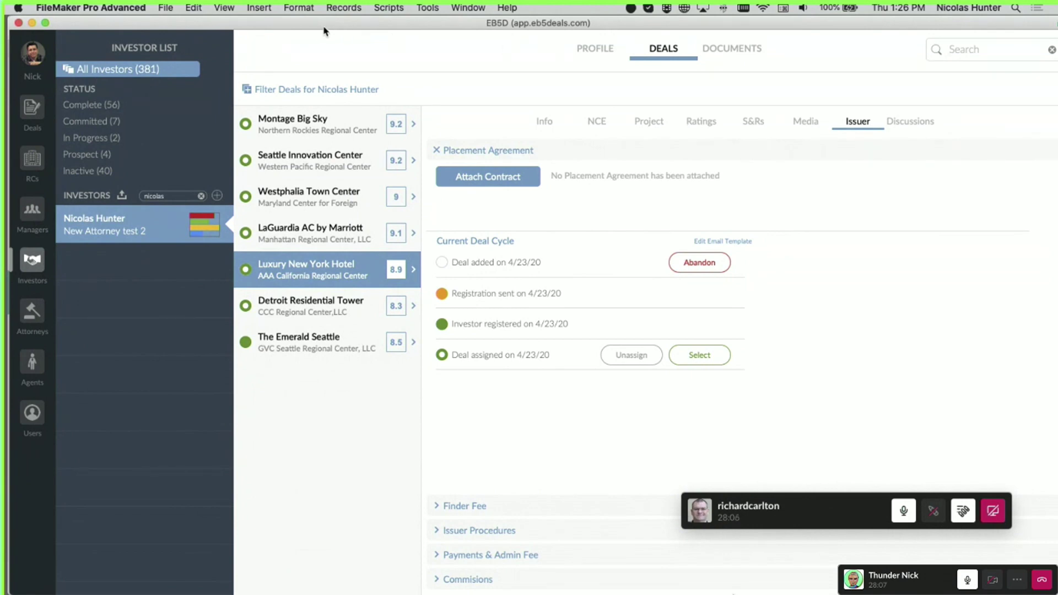
{"action": "left_click_drag", "start_coordinate": [322, 29], "coordinate": [369, 50]}
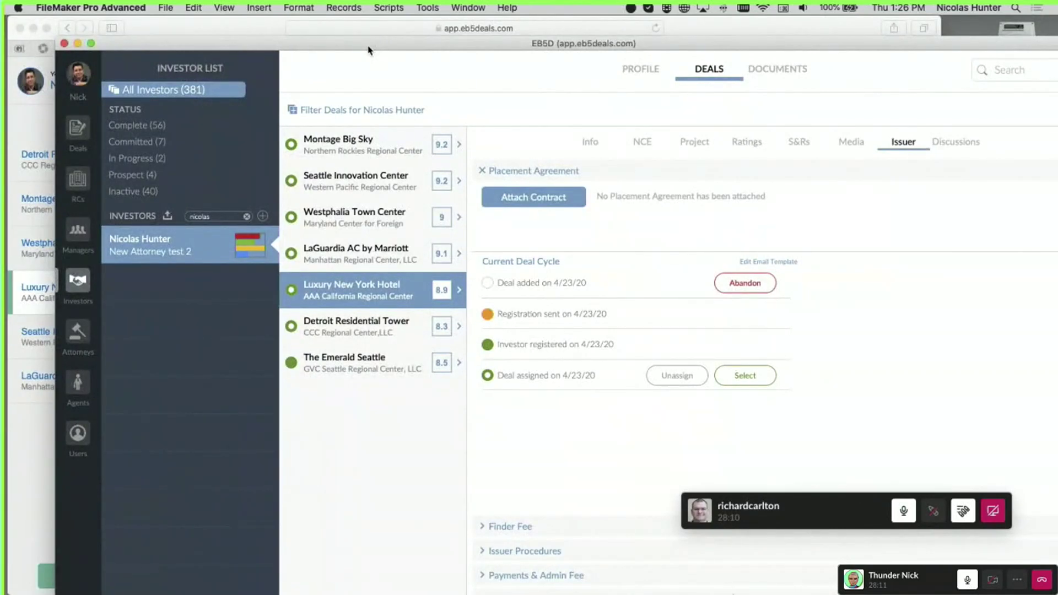
{"action": "left_click_drag", "start_coordinate": [369, 52], "coordinate": [446, 242]}
Log out of the WebDirect portal, reopen EB5D and sign in with account name and password
{"action": "left_click", "coordinate": [434, 117]}
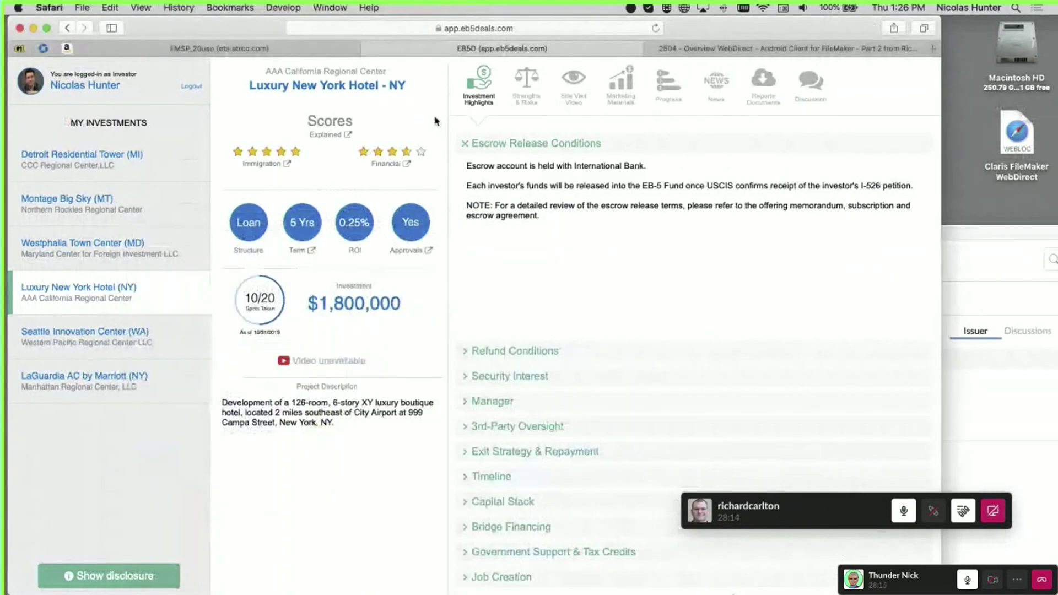
{"action": "left_click", "coordinate": [196, 87]}
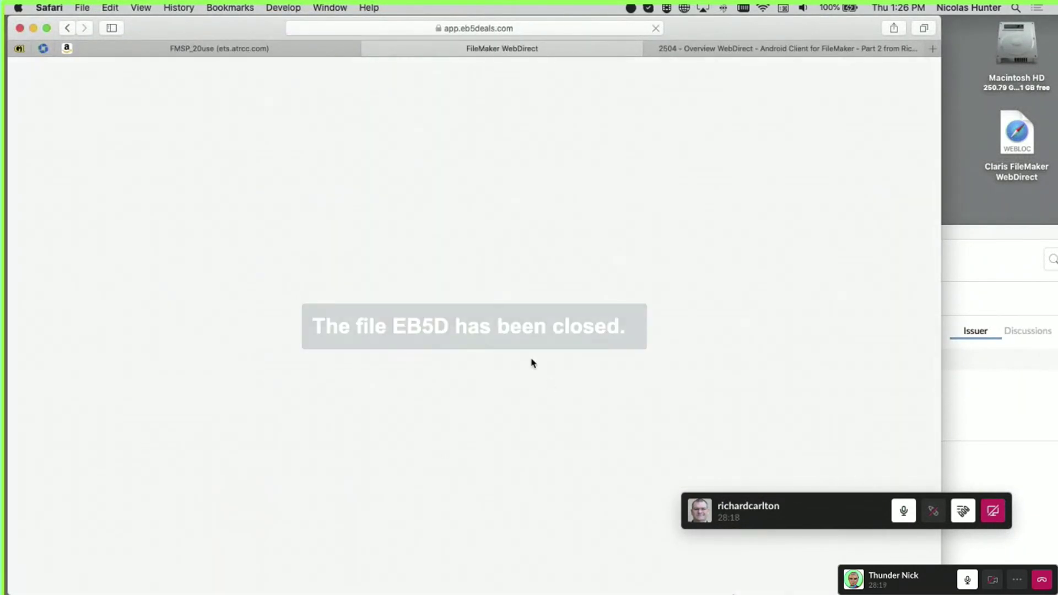
{"action": "left_click", "coordinate": [196, 178]}
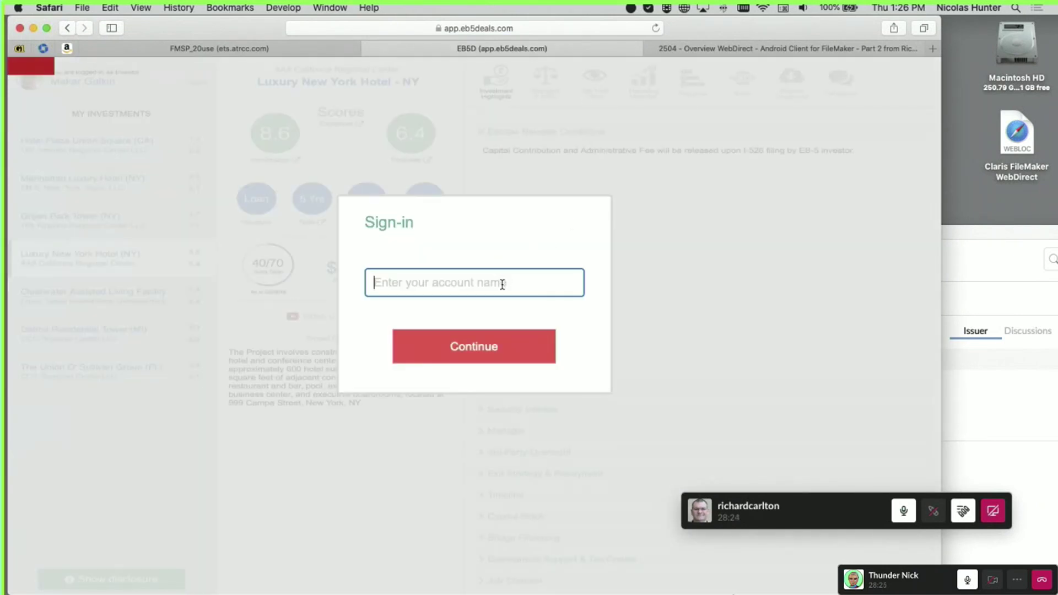
{"action": "type", "text": "nhm"}
{"action": "left_click", "coordinate": [484, 347]}
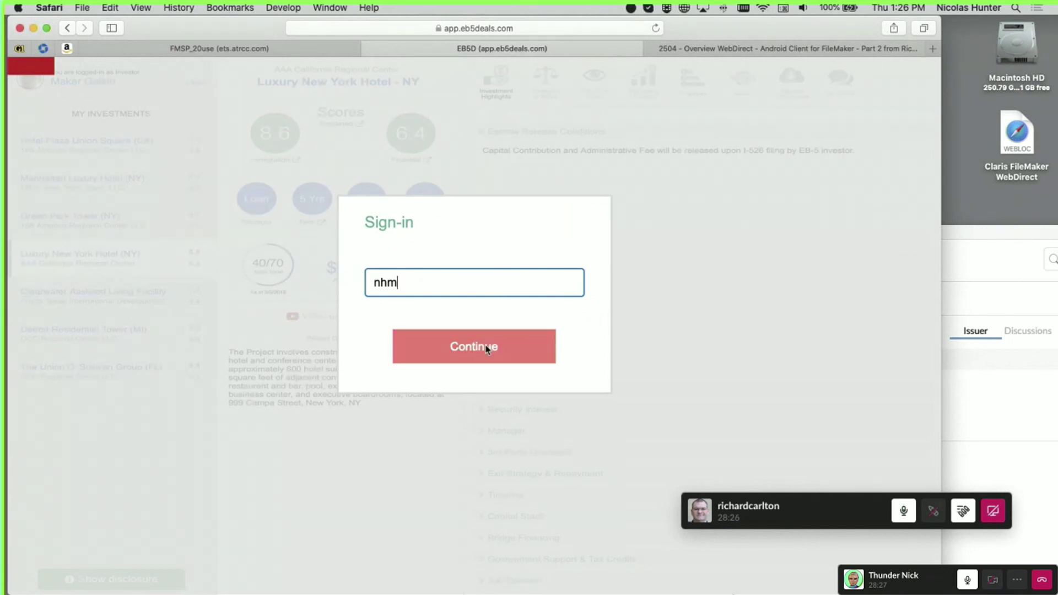
{"action": "left_click", "coordinate": [432, 284]}
{"action": "type", "text": "•"}
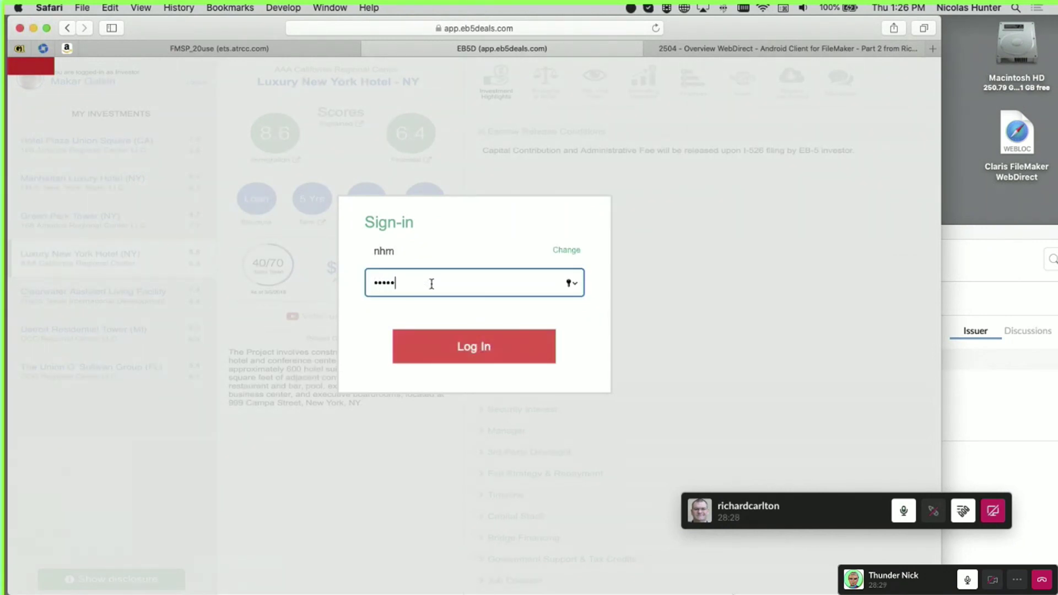
{"action": "left_click", "coordinate": [484, 347]}
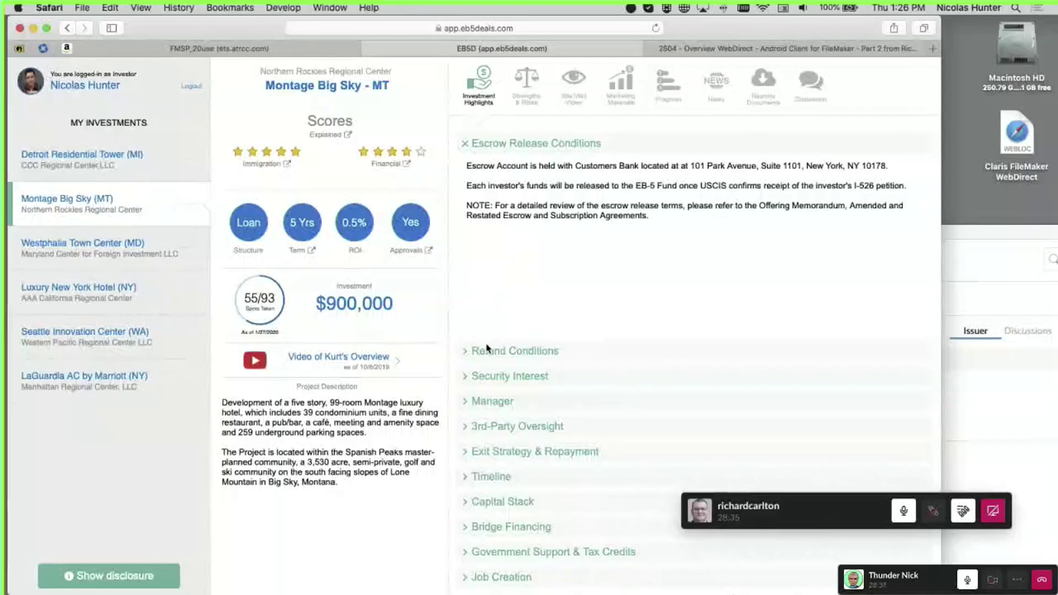
Open the Luxury New York Hotel investment, then move the FileMaker window to the top
{"action": "left_click", "coordinate": [130, 305]}
{"action": "left_click", "coordinate": [1054, 372]}
{"action": "left_click_drag", "start_coordinate": [662, 238], "coordinate": [776, 15]}
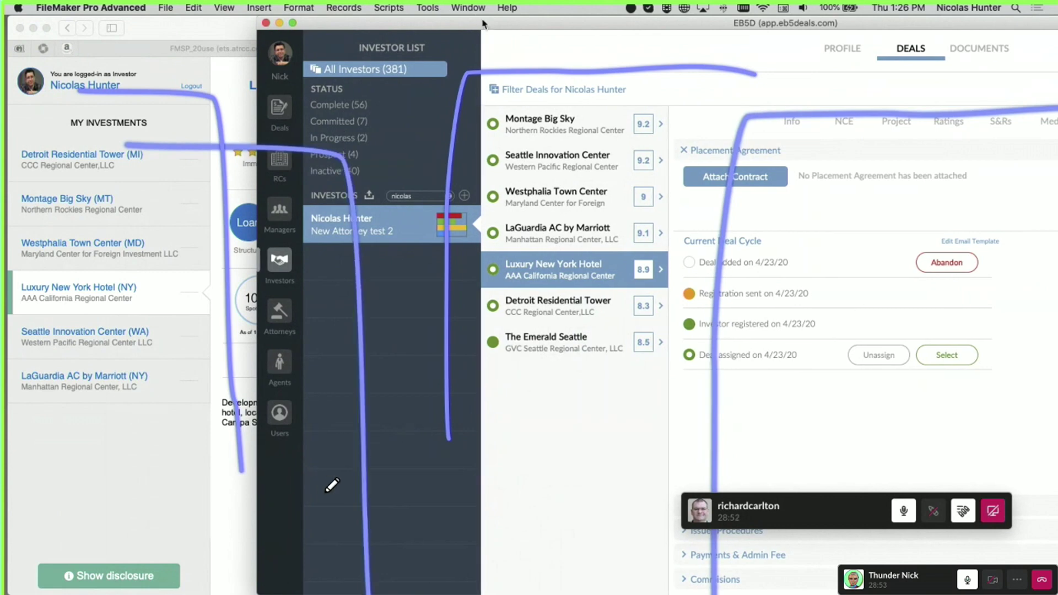
Show the EB5D status toolbar with Cmd+Option+S and shift the window to uncover the portal
{"action": "mouse_move", "coordinate": [482, 22]}
{"action": "left_mouse_down"}
{"action": "mouse_move", "coordinate": [418, 71]}
{"action": "mouse_move", "coordinate": [465, 161]}
{"action": "mouse_move", "coordinate": [333, 110]}
{"action": "mouse_move", "coordinate": [309, 64]}
{"action": "left_mouse_up"}
{"action": "key", "text": "super+alt+s"}
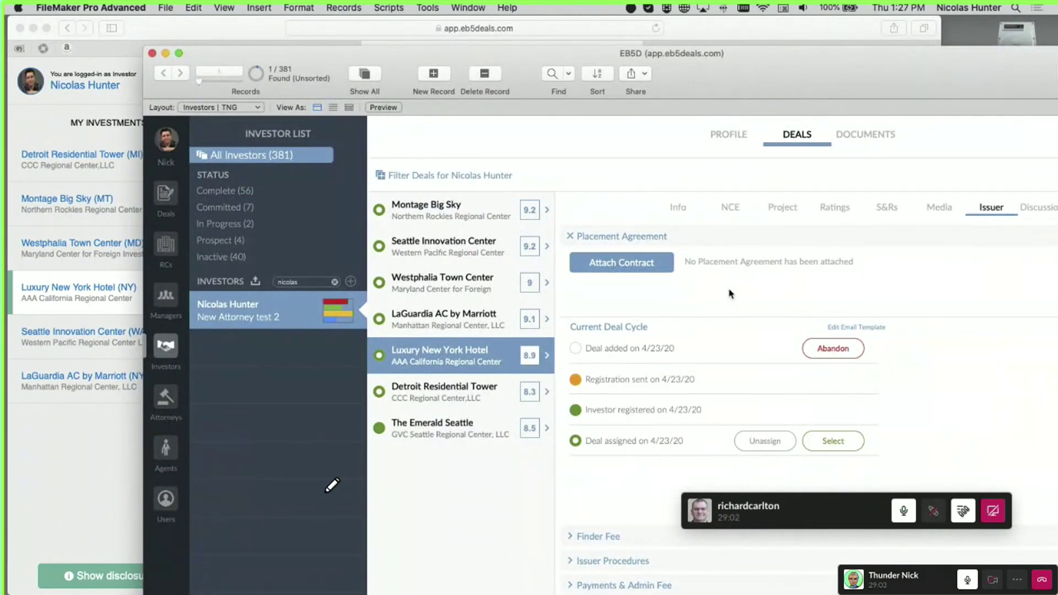
{"action": "left_click_drag", "start_coordinate": [750, 89], "coordinate": [700, 81]}
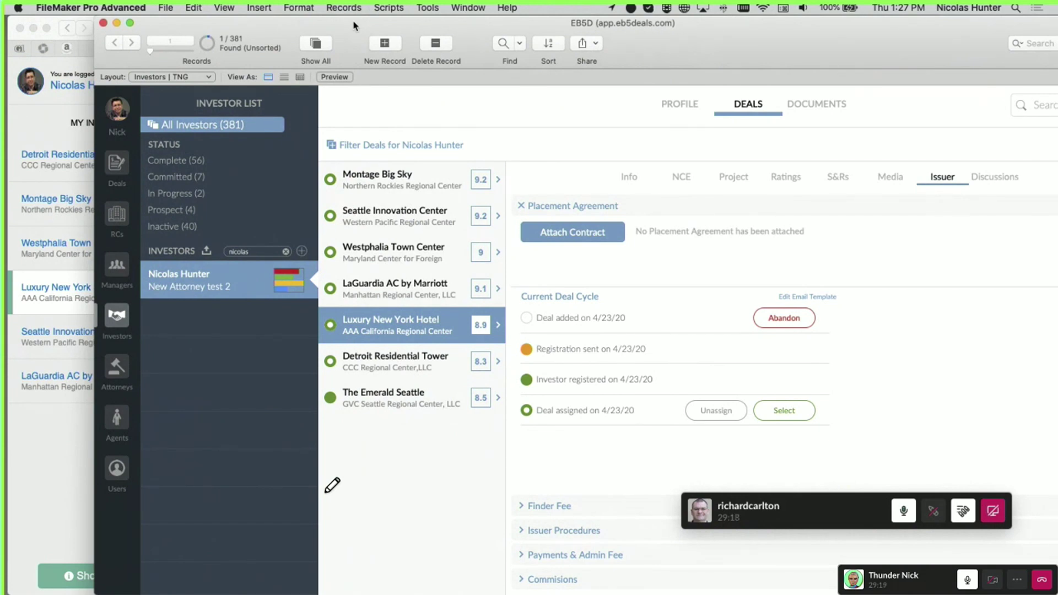
{"action": "left_click_drag", "start_coordinate": [354, 26], "coordinate": [507, 50]}
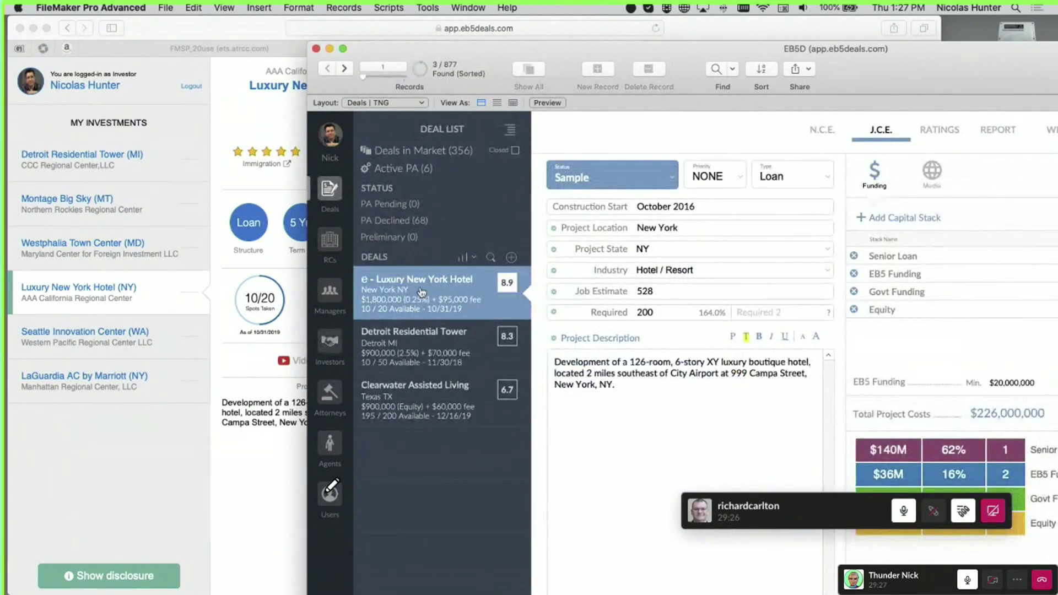
Move the EB5D window aside and expand the portal's Capital Stack section for comparison
{"action": "left_click_drag", "start_coordinate": [884, 90], "coordinate": [858, 138]}
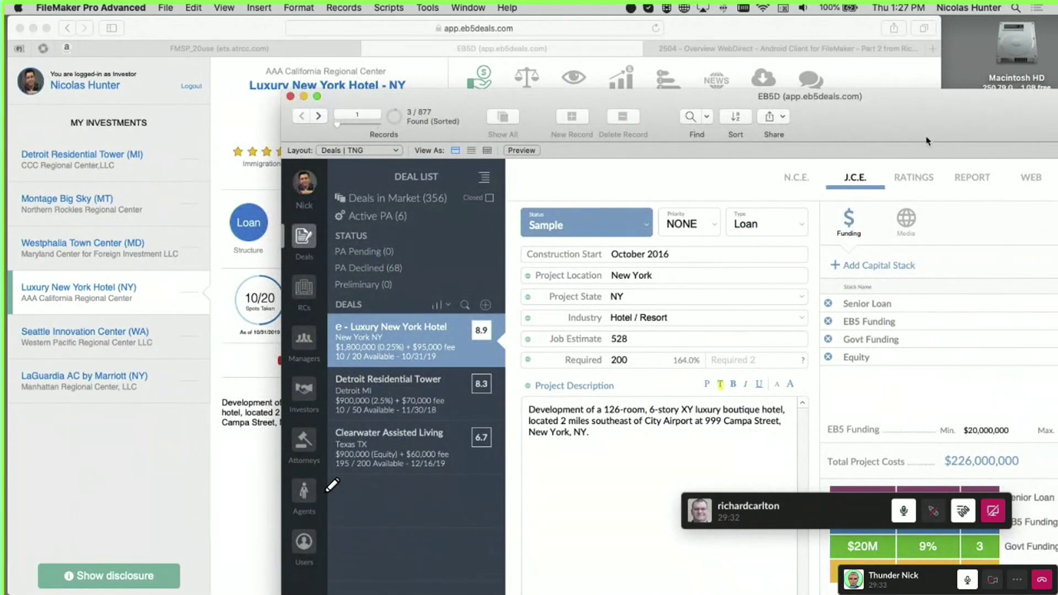
{"action": "left_click_drag", "start_coordinate": [927, 141], "coordinate": [723, 61]}
{"action": "left_click", "coordinate": [754, 515]}
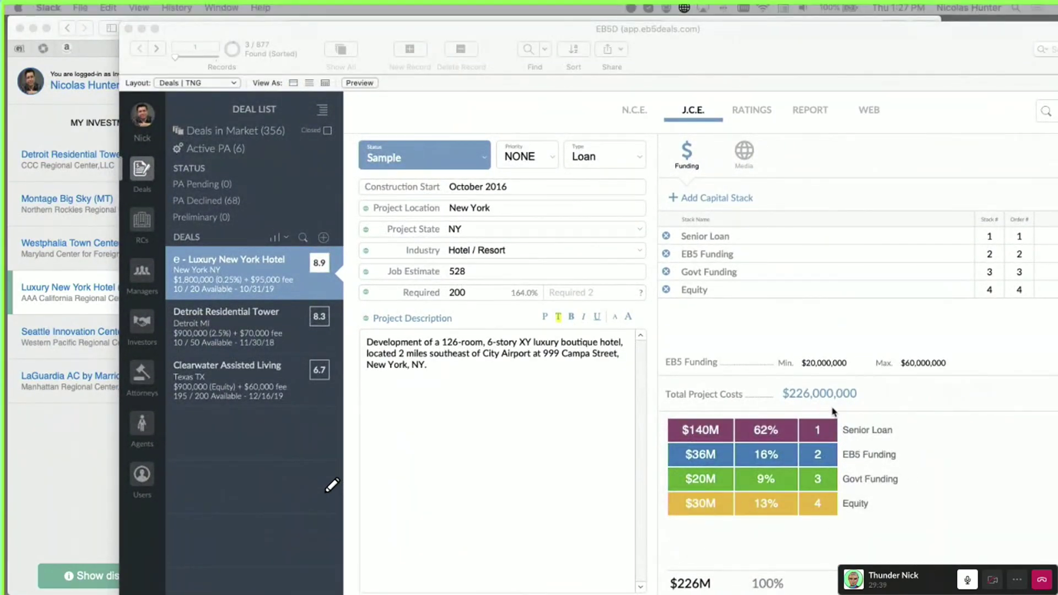
{"action": "left_click_drag", "start_coordinate": [424, 32], "coordinate": [387, 249]}
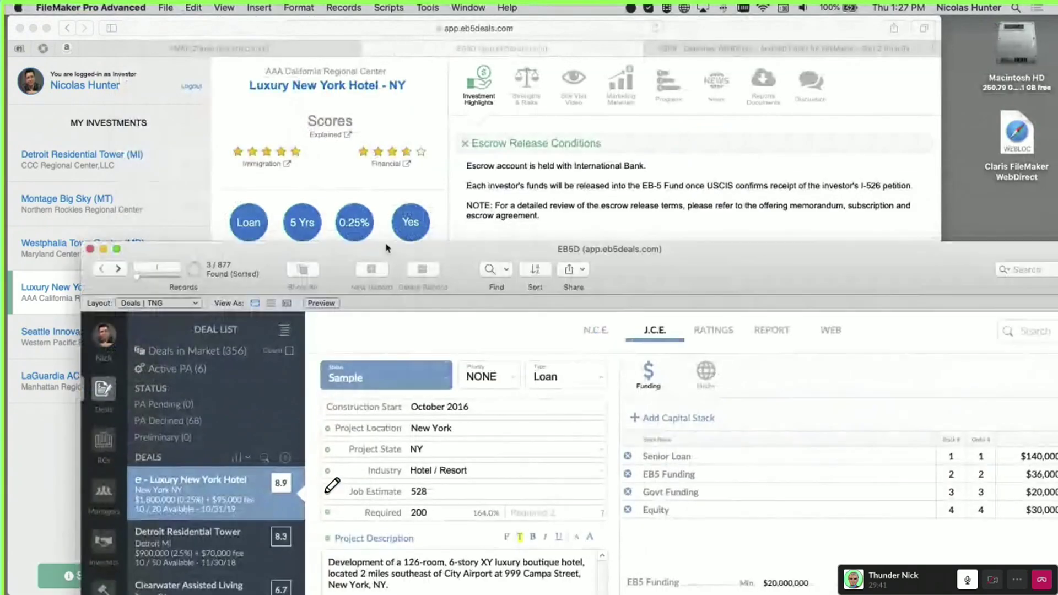
{"action": "left_click", "coordinate": [419, 209]}
{"action": "left_click", "coordinate": [504, 502]}
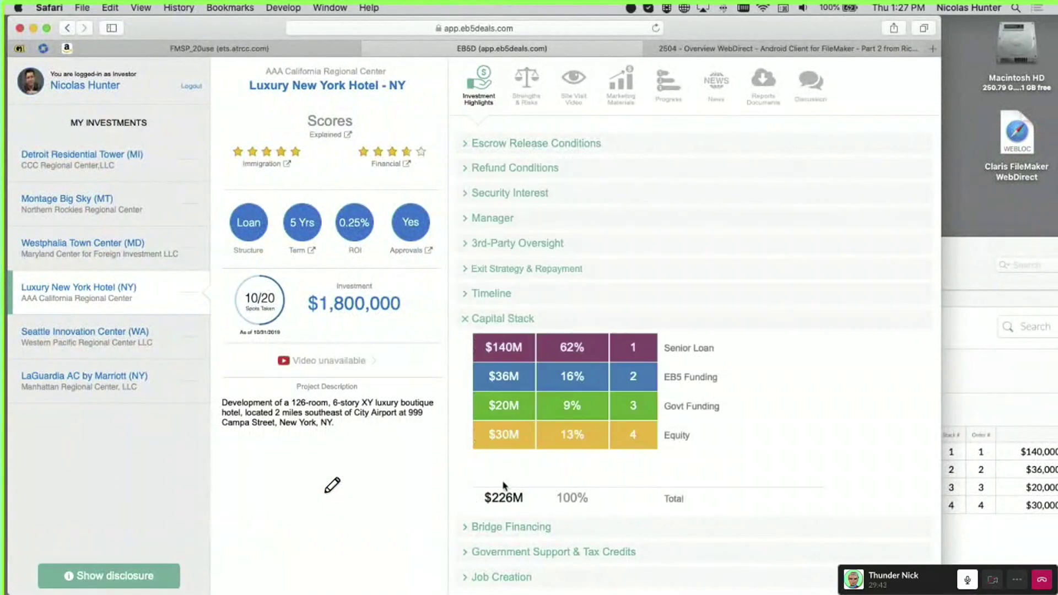
Re-expand the portal's Escrow Release Conditions, then open the deal's Report page in FileMaker
{"action": "left_click", "coordinate": [1027, 542]}
{"action": "left_click_drag", "start_coordinate": [734, 279], "coordinate": [742, 395]}
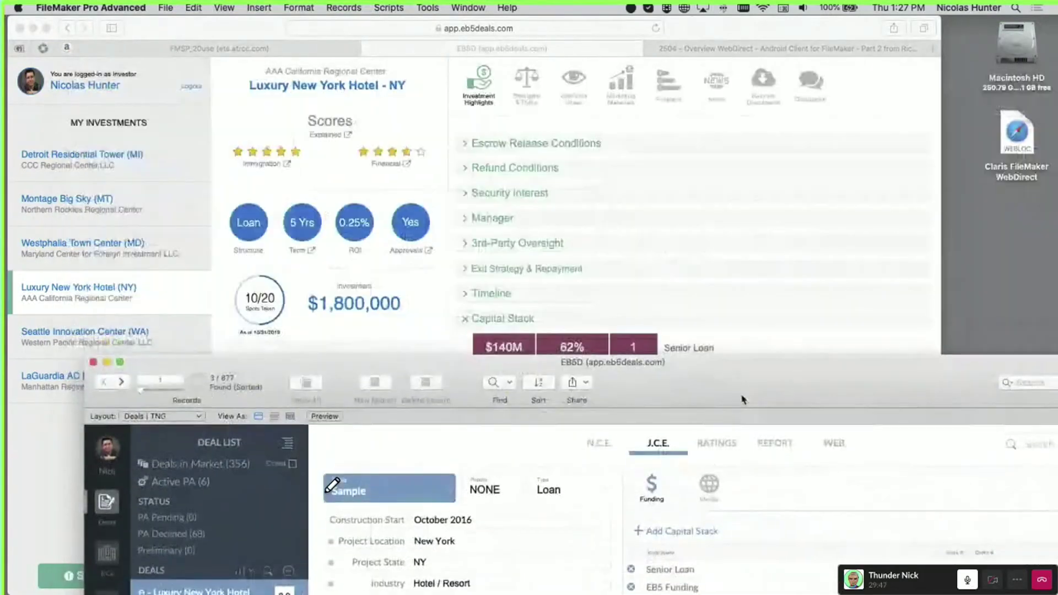
{"action": "left_click", "coordinate": [733, 336]}
{"action": "left_click", "coordinate": [601, 145]}
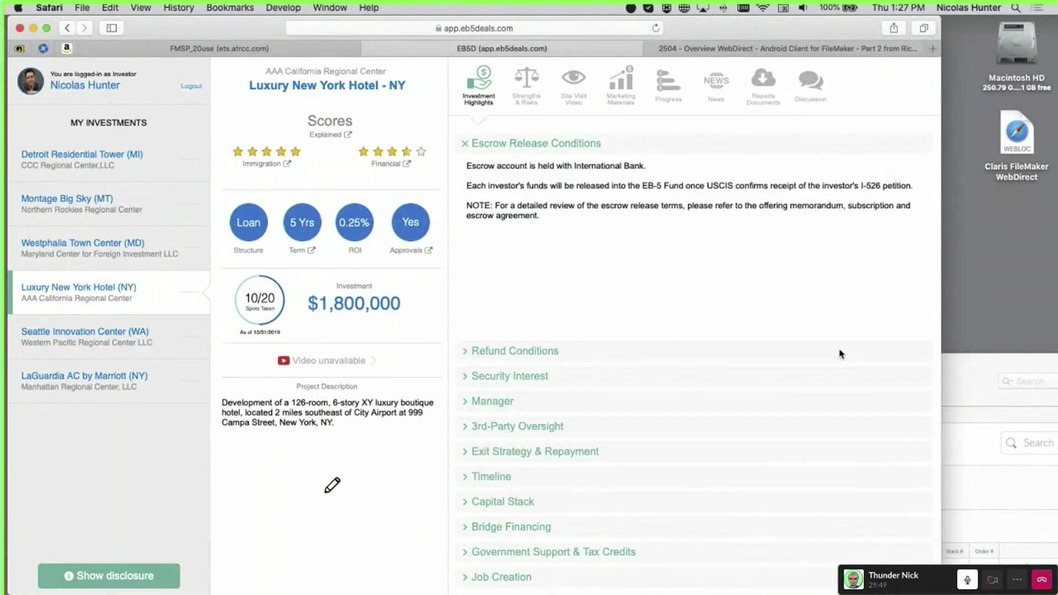
{"action": "left_click", "coordinate": [984, 380]}
{"action": "left_click_drag", "start_coordinate": [984, 380], "coordinate": [901, 77]}
{"action": "left_click", "coordinate": [728, 143]}
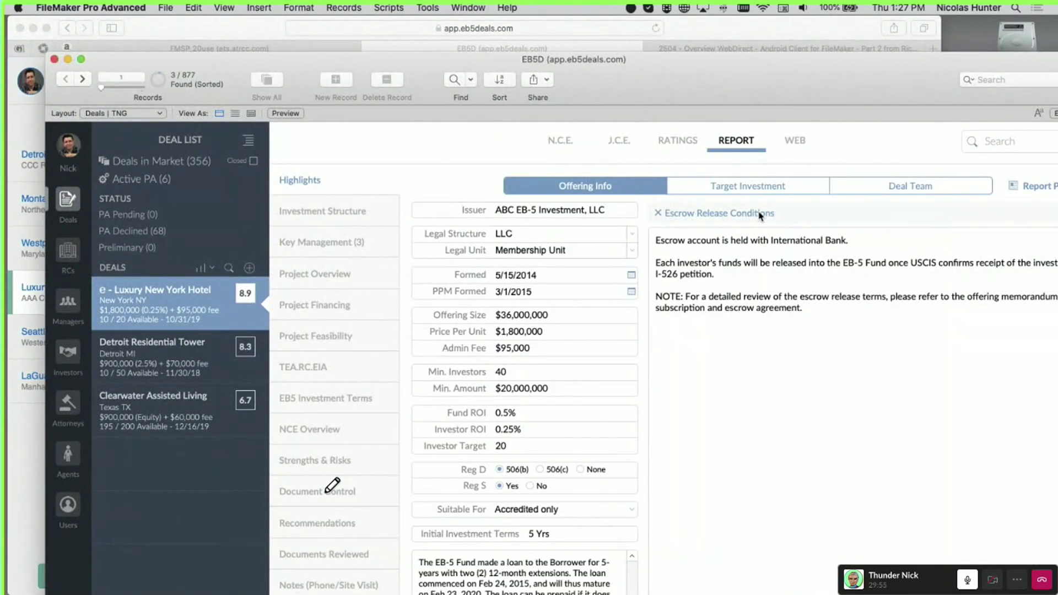
{"action": "left_click_drag", "start_coordinate": [649, 81], "coordinate": [536, 259]}
{"action": "left_click", "coordinate": [717, 512]}
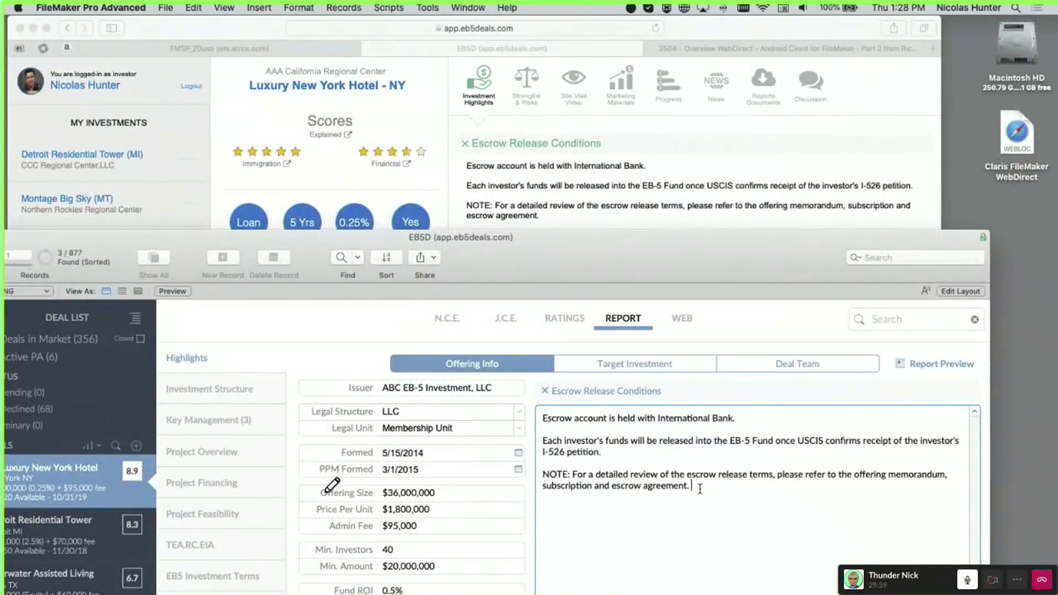
{"action": "type", "text": "Hello"}
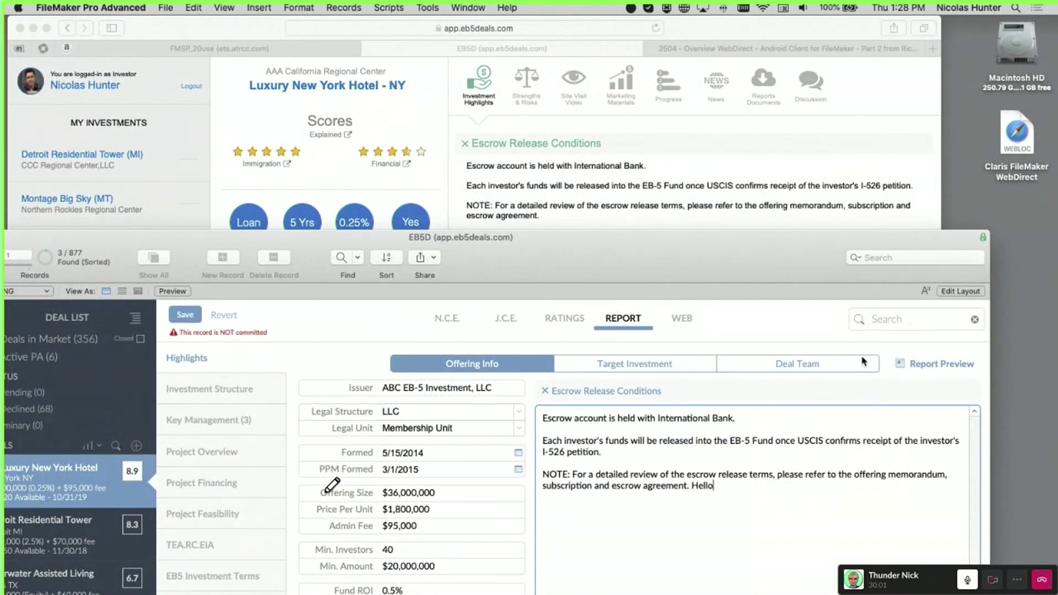
{"action": "left_click", "coordinate": [802, 314]}
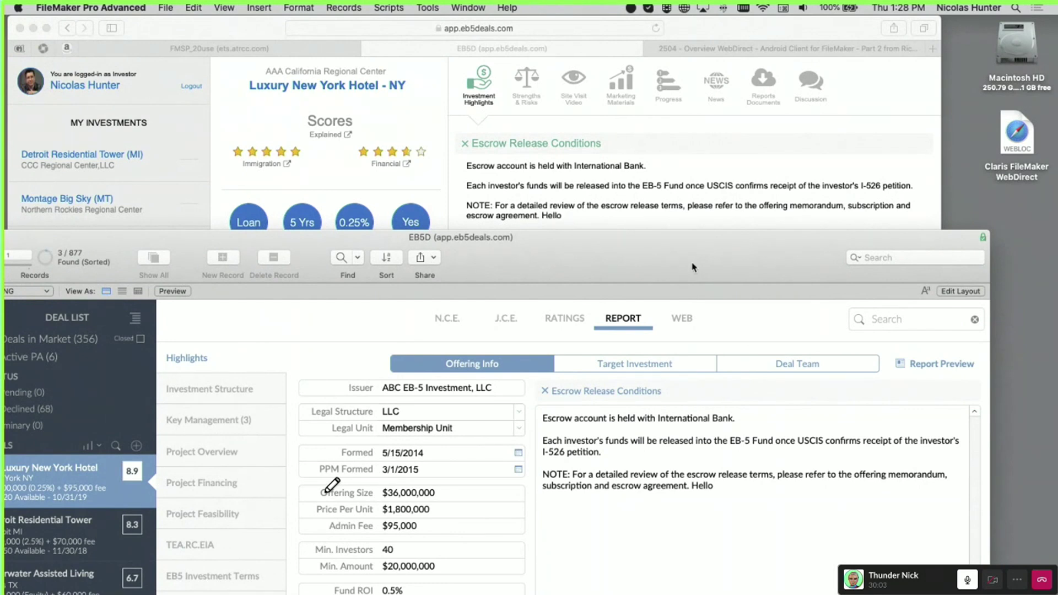
{"action": "left_click_drag", "start_coordinate": [566, 245], "coordinate": [566, 259]}
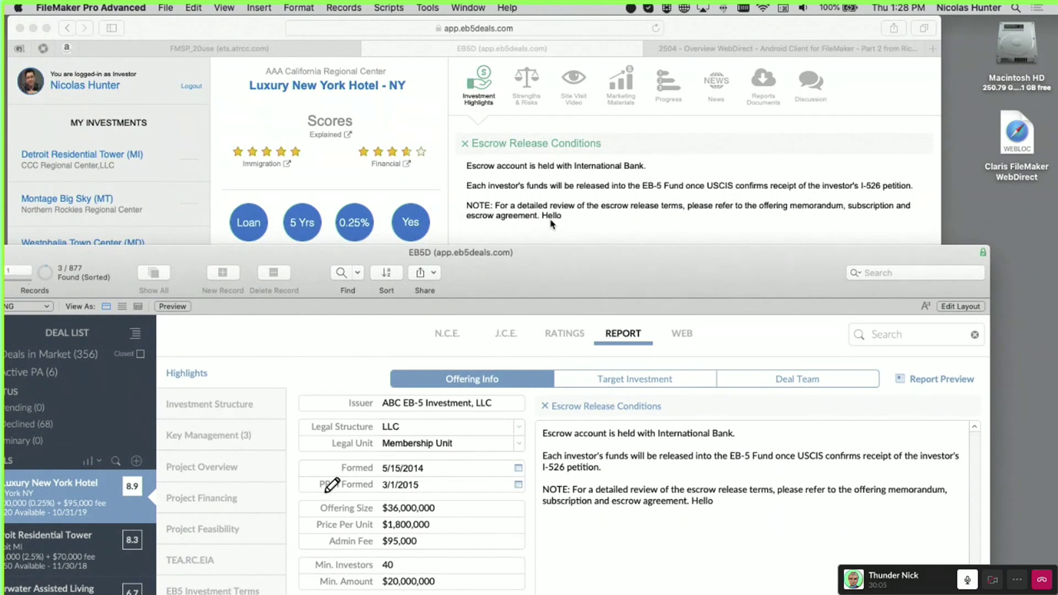
{"action": "left_click", "coordinate": [708, 501]}
{"action": "double_click", "coordinate": [707, 501]}
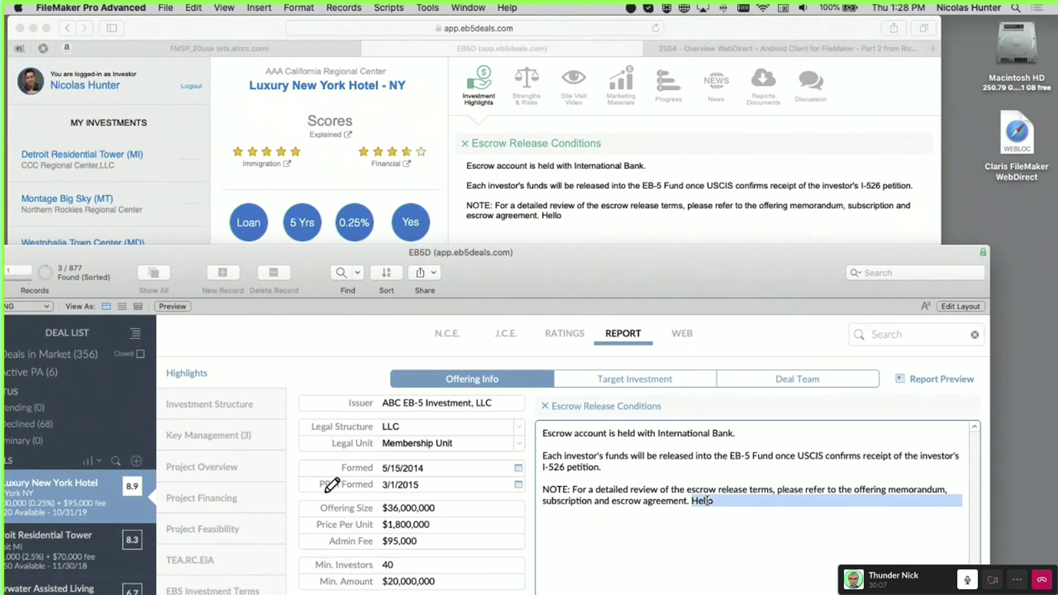
{"action": "key", "text": "BackSpace"}
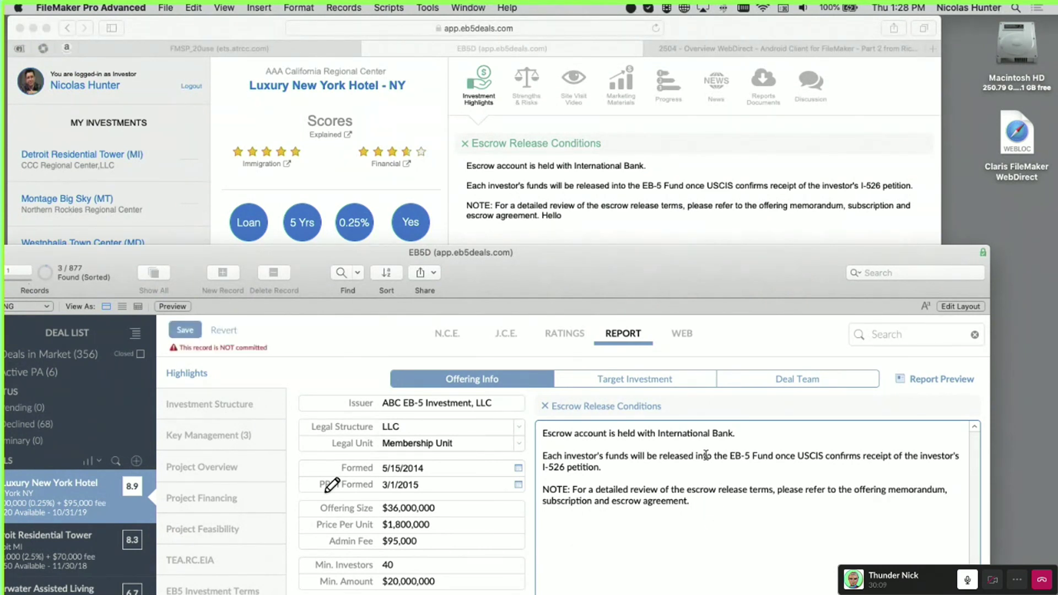
{"action": "left_click", "coordinate": [761, 329]}
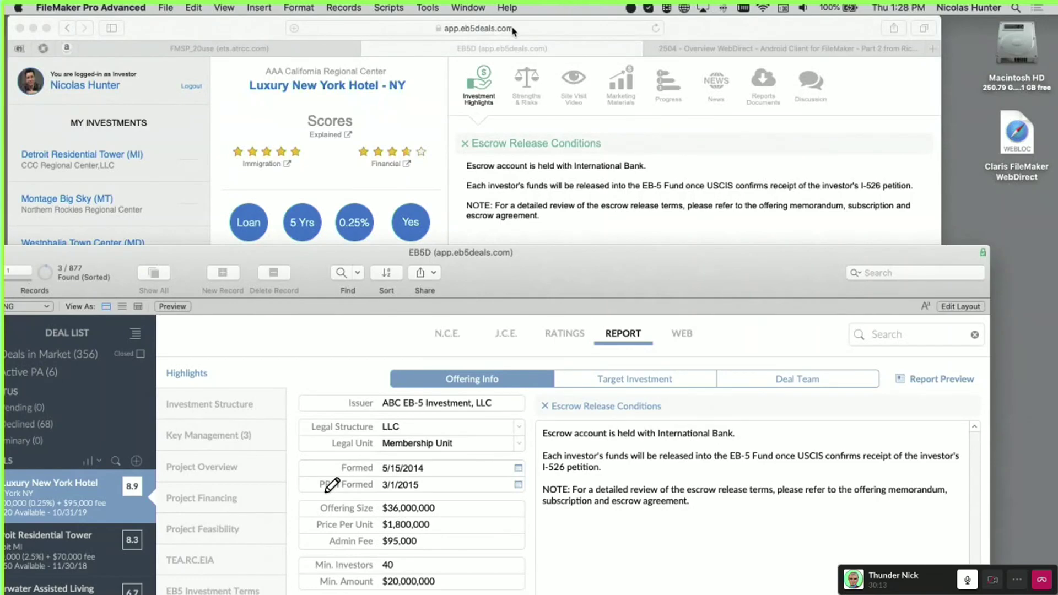
{"action": "left_click_drag", "start_coordinate": [576, 273], "coordinate": [577, 273]}
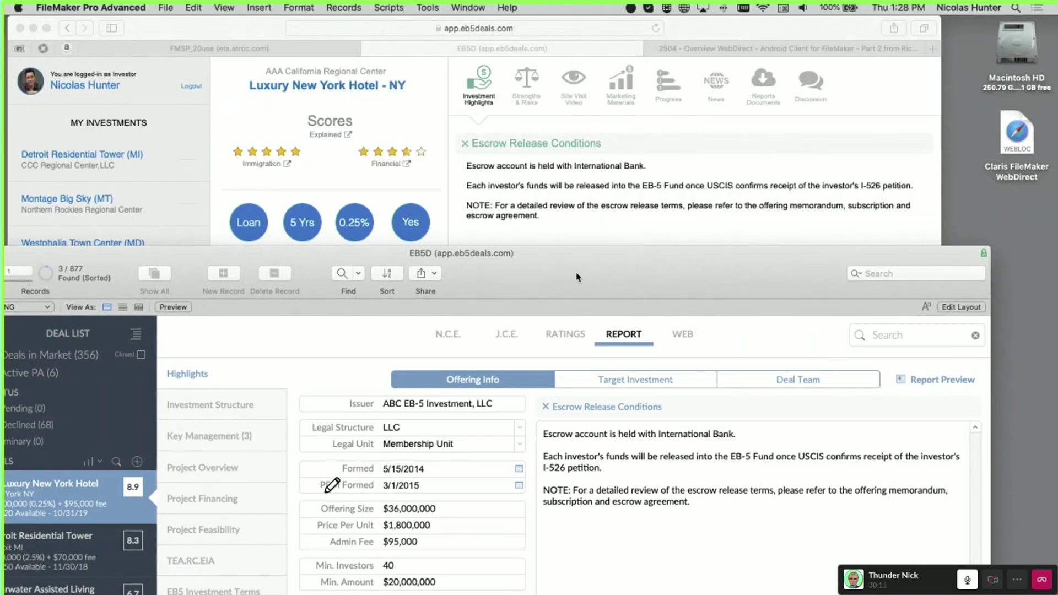
{"action": "left_click_drag", "start_coordinate": [577, 276], "coordinate": [662, 310]}
Highlight the portal's escrow release conditions text, then view the Reports Documents and News tabs
{"action": "left_click", "coordinate": [652, 229]}
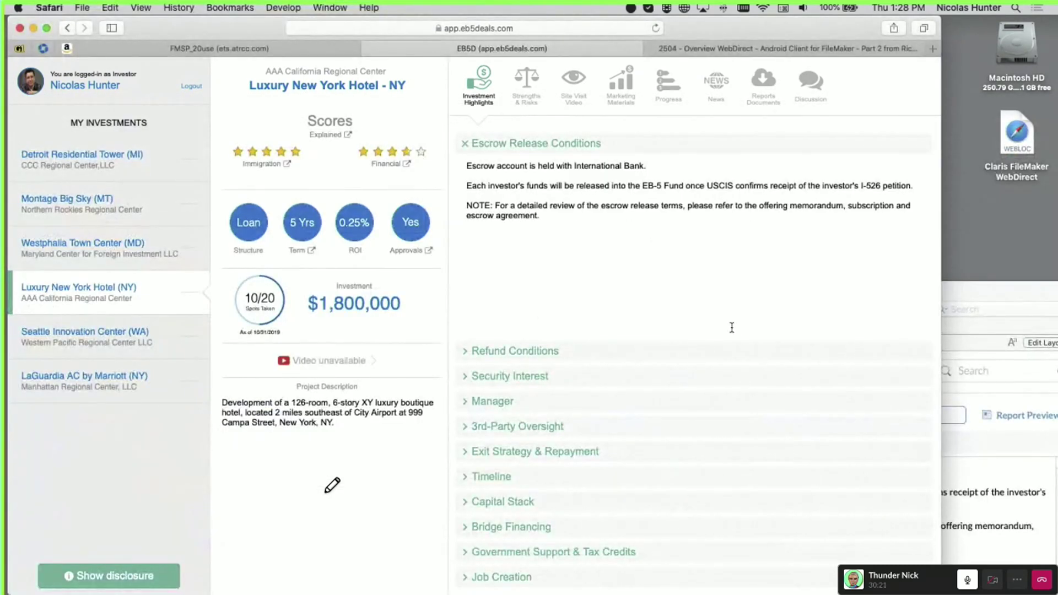
{"action": "left_click_drag", "start_coordinate": [661, 167], "coordinate": [430, 221]}
{"action": "left_click", "coordinate": [531, 229]}
{"action": "left_click_drag", "start_coordinate": [552, 206], "coordinate": [556, 165]}
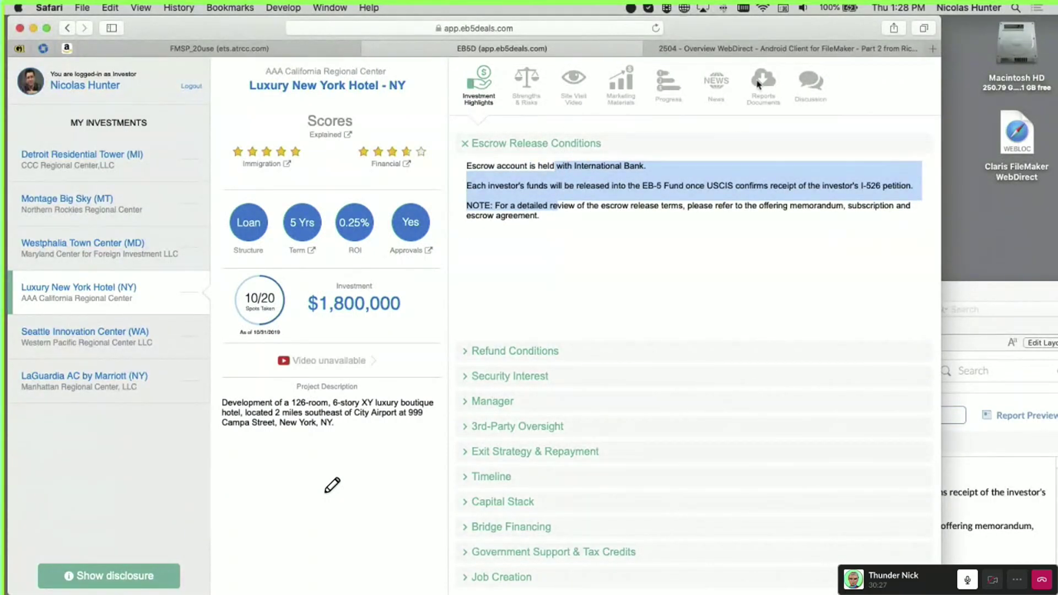
{"action": "left_click", "coordinate": [776, 78]}
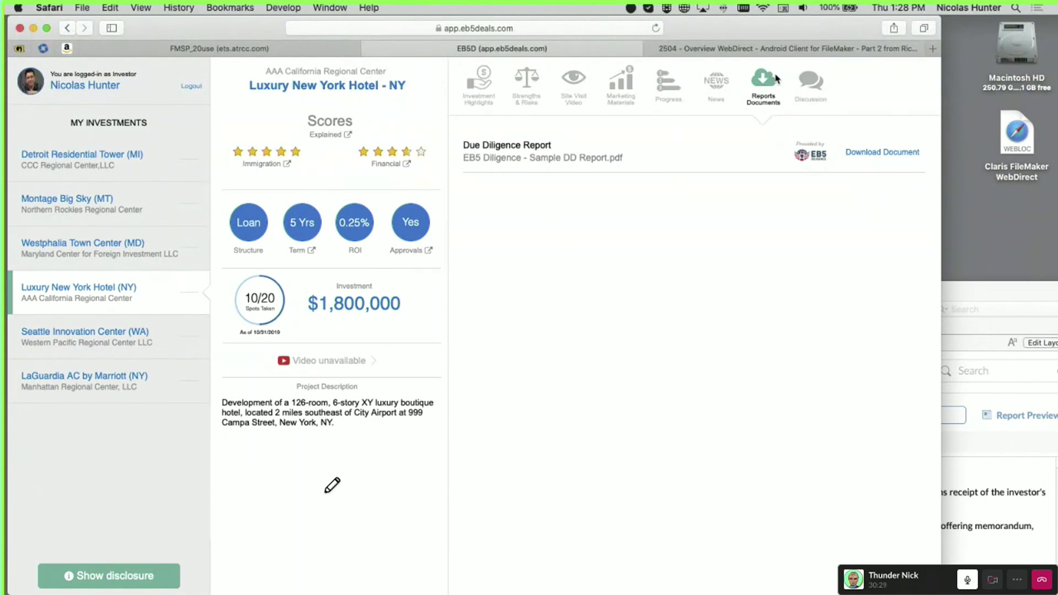
{"action": "left_click", "coordinate": [705, 86]}
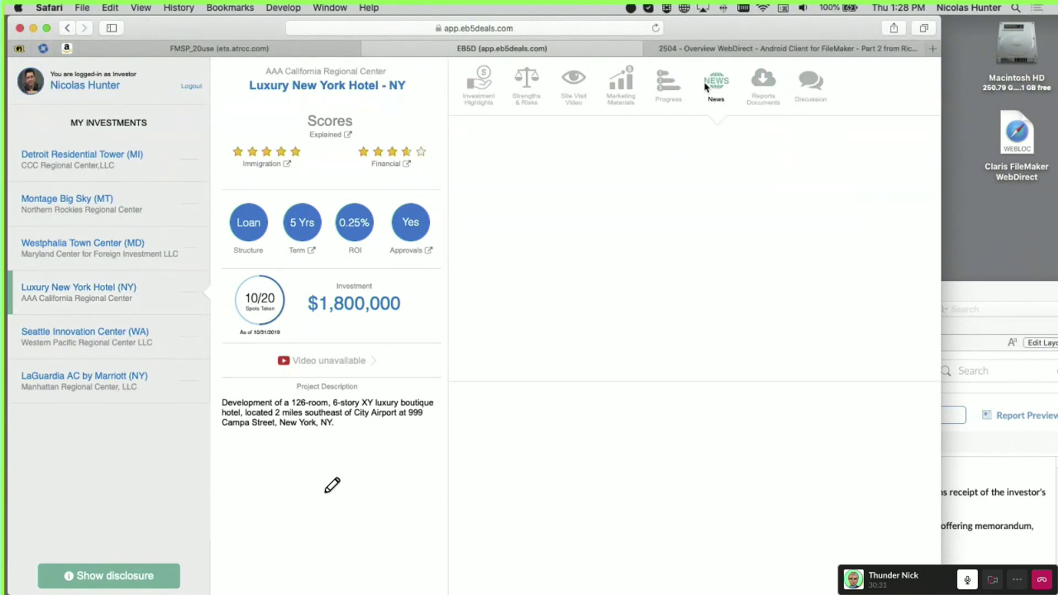
Browse news for Westphalia, Montage Big Sky, Detroit, Luxury New York, Seattle, ending on LaGuardia
{"action": "left_click", "coordinate": [108, 256]}
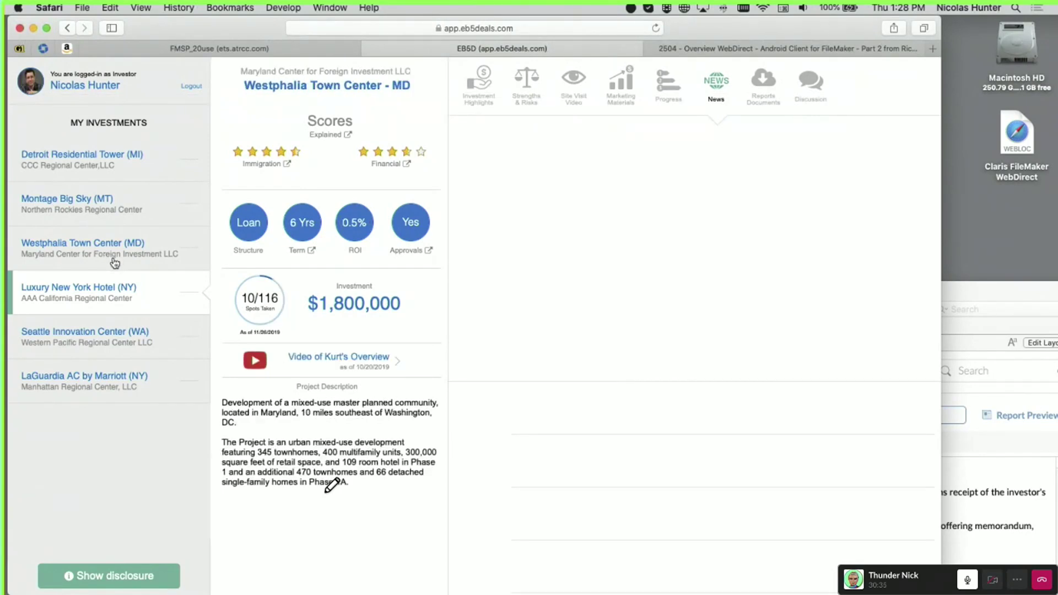
{"action": "left_click", "coordinate": [635, 410]}
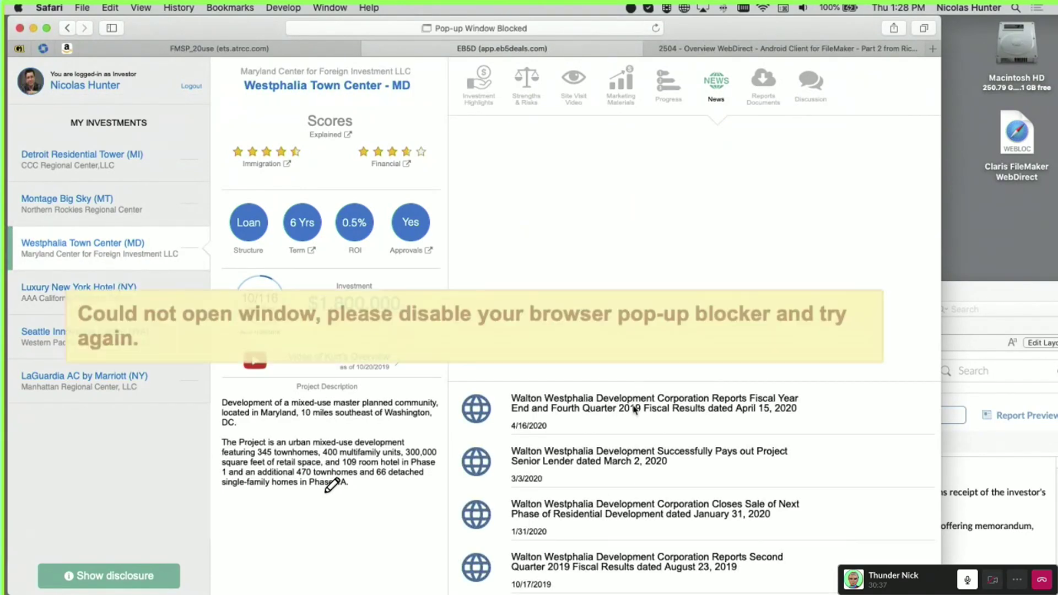
{"action": "left_click", "coordinate": [68, 205]}
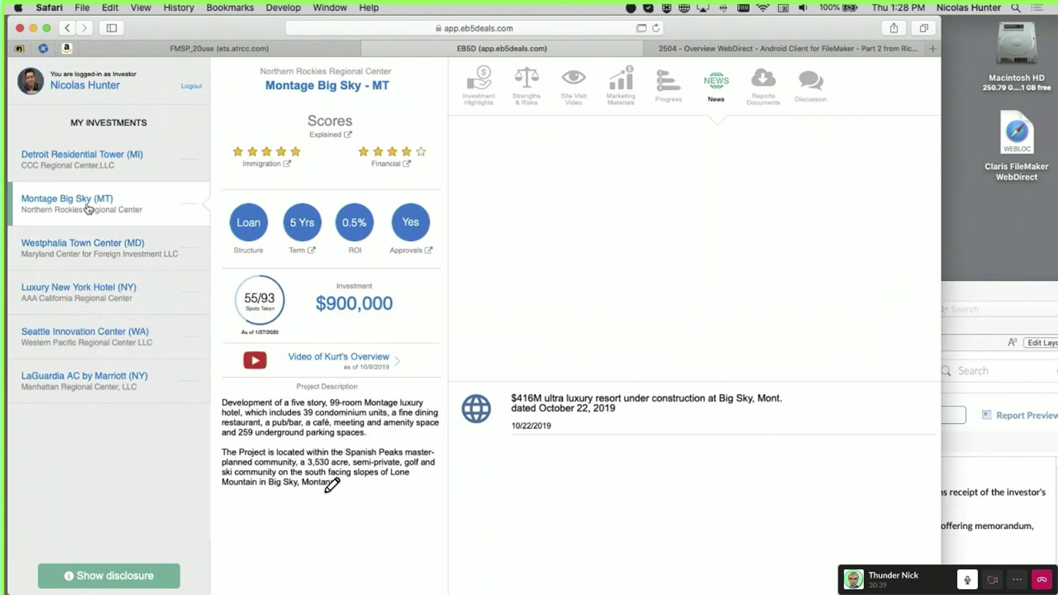
{"action": "left_click", "coordinate": [81, 176]}
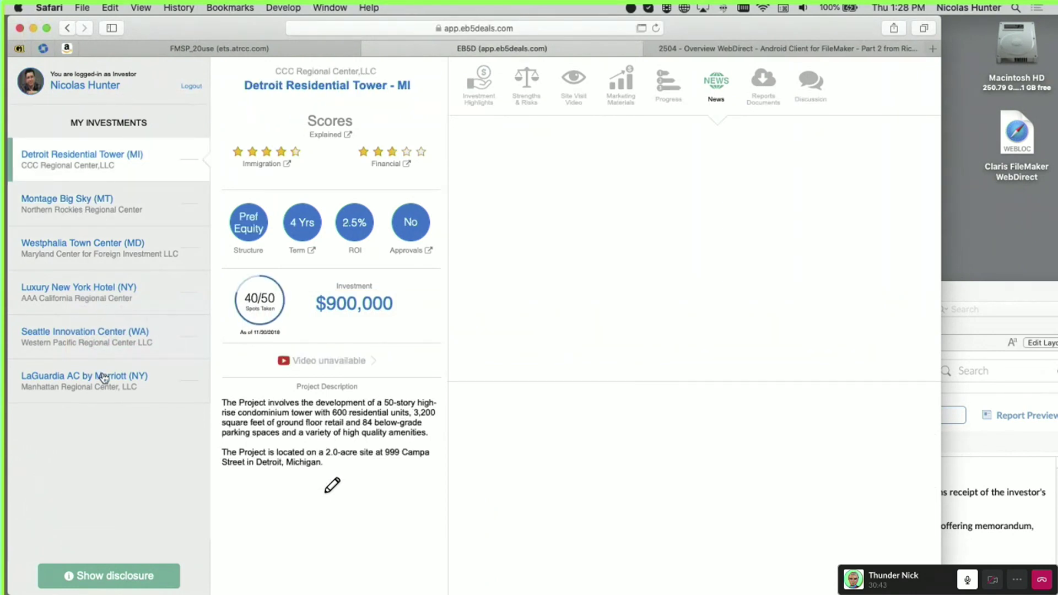
{"action": "left_click", "coordinate": [113, 295]}
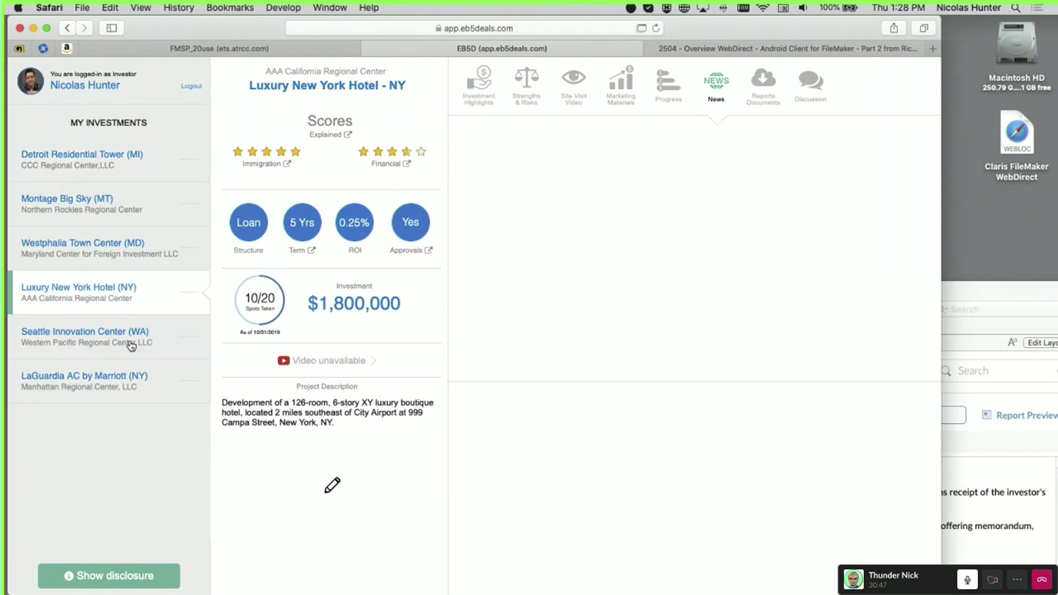
{"action": "left_click", "coordinate": [131, 345]}
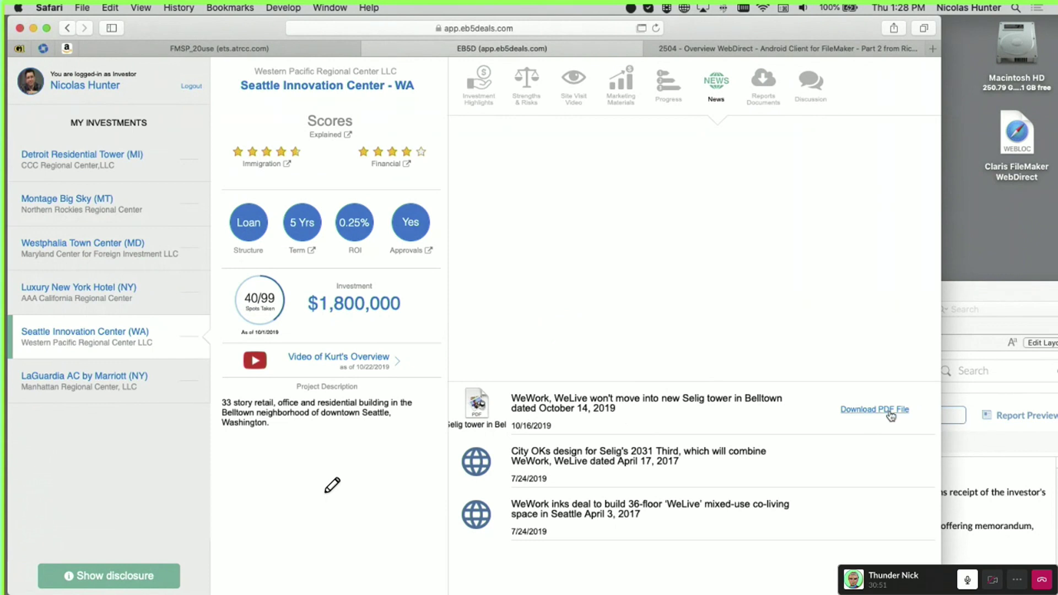
{"action": "left_click", "coordinate": [99, 390]}
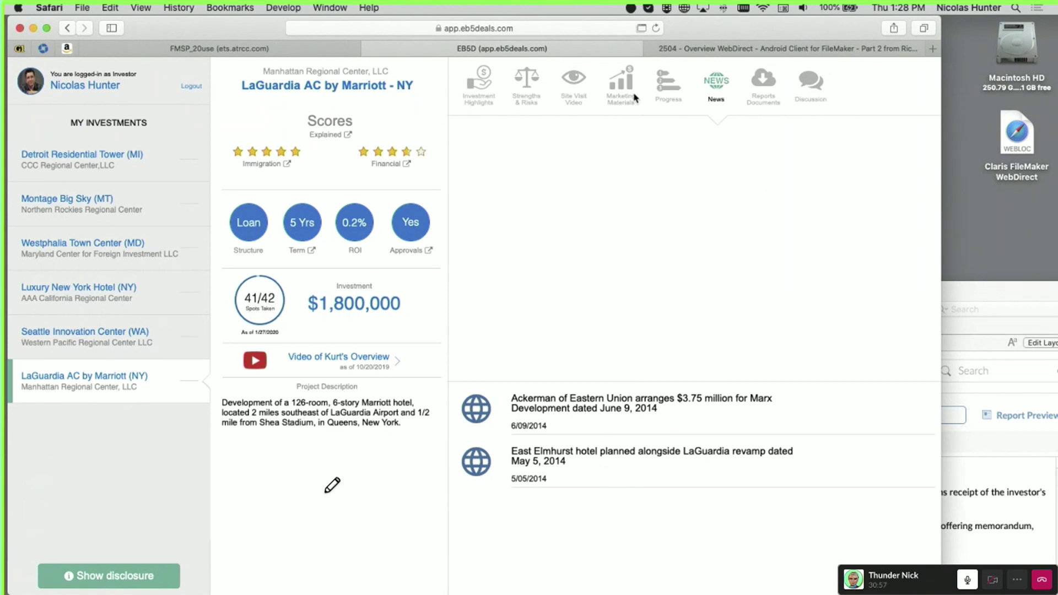
Scroll through LaGuardia's Progress reports and preview the LGA - Bulkheads at Roof photo
{"action": "left_click", "coordinate": [672, 94]}
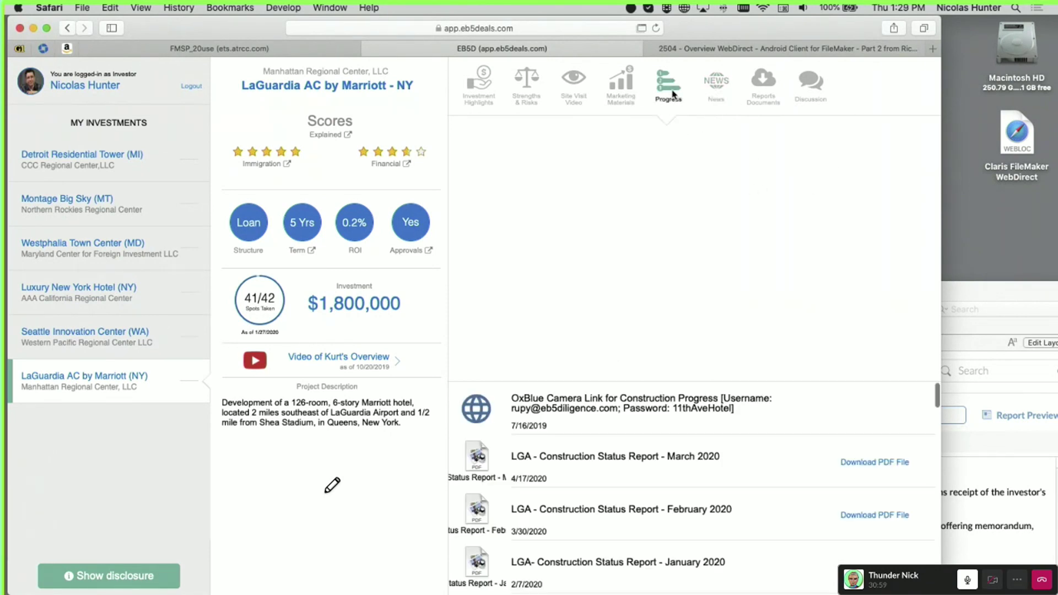
{"action": "scroll", "coordinate": [596, 439], "scroll_direction": "down", "scroll_amount": 5}
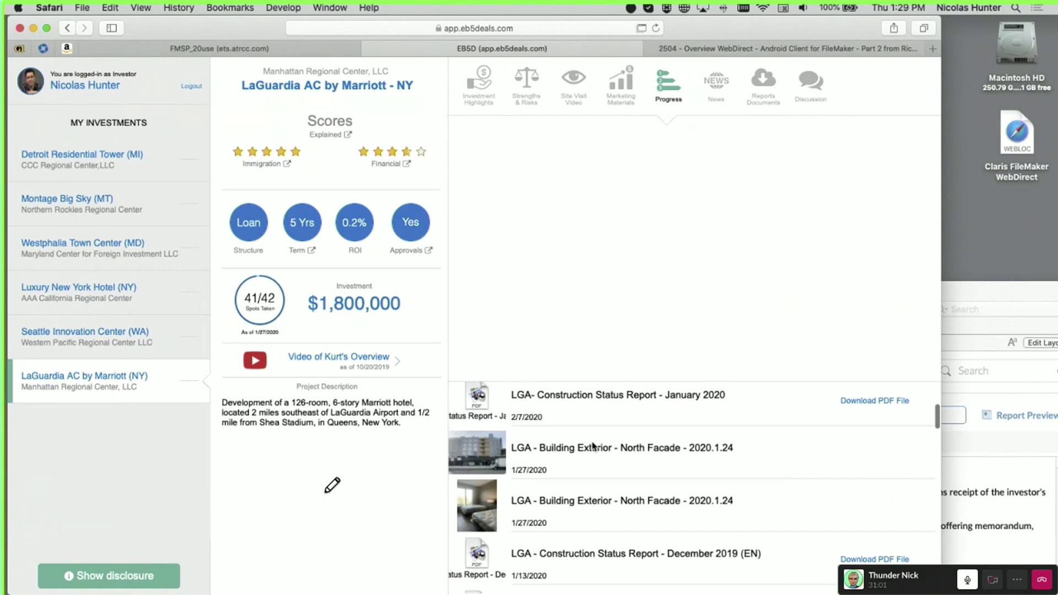
{"action": "mouse_move", "coordinate": [594, 447]}
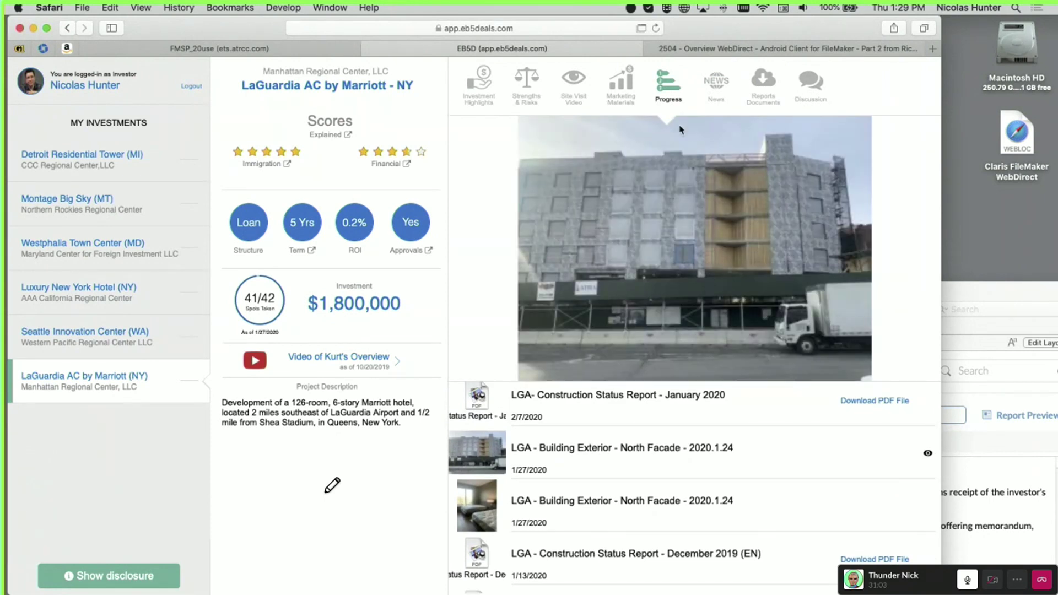
{"action": "scroll", "coordinate": [580, 545], "scroll_direction": "down", "scroll_amount": 3}
{"action": "scroll", "coordinate": [580, 545], "scroll_direction": "down", "scroll_amount": 3}
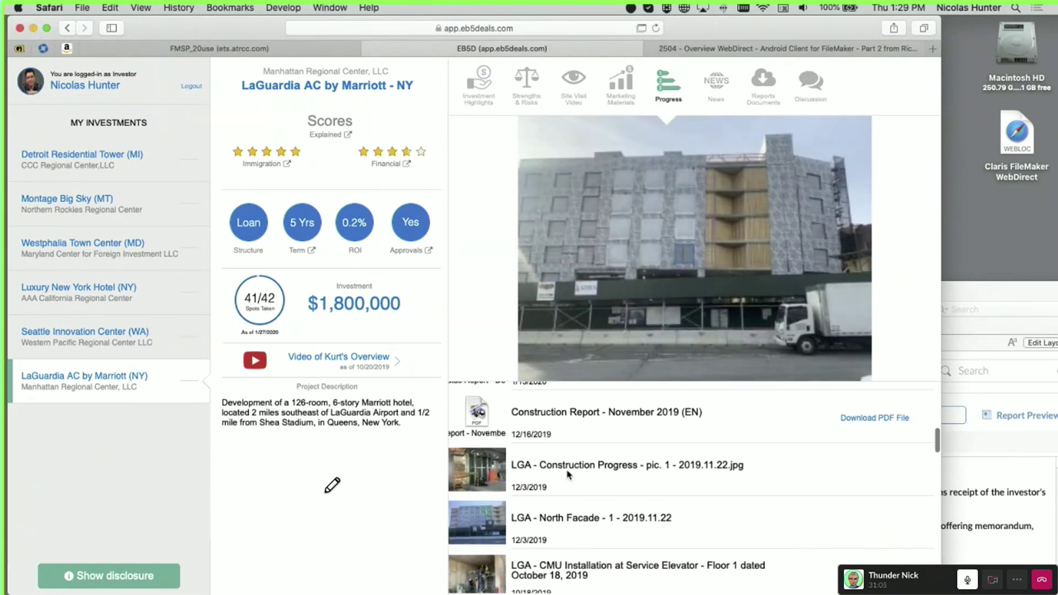
{"action": "mouse_move", "coordinate": [570, 476]}
{"action": "scroll", "coordinate": [582, 479], "scroll_direction": "down", "scroll_amount": 3}
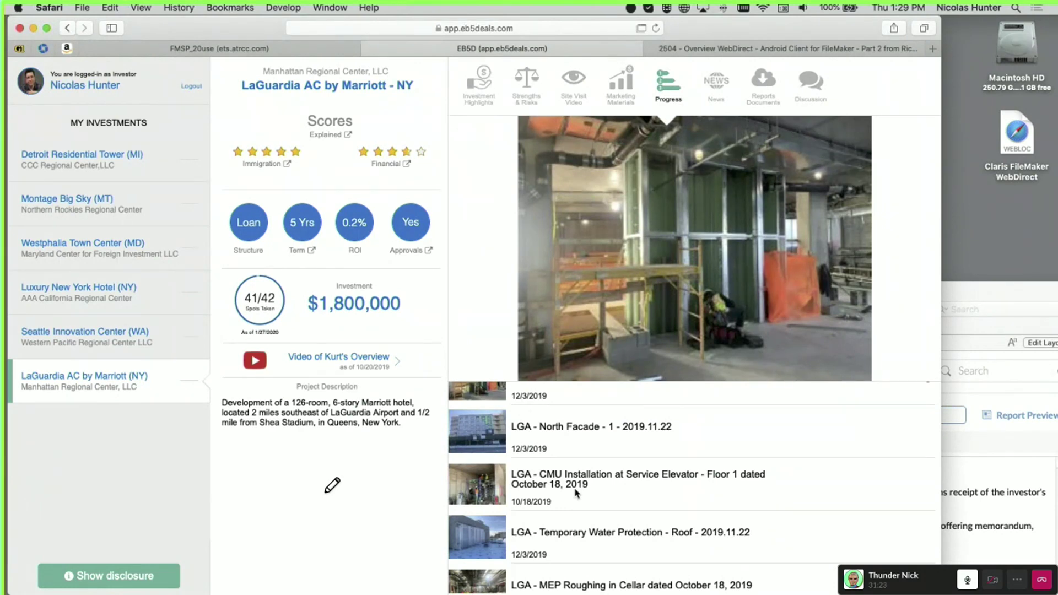
{"action": "scroll", "coordinate": [575, 492], "scroll_direction": "down", "scroll_amount": 15}
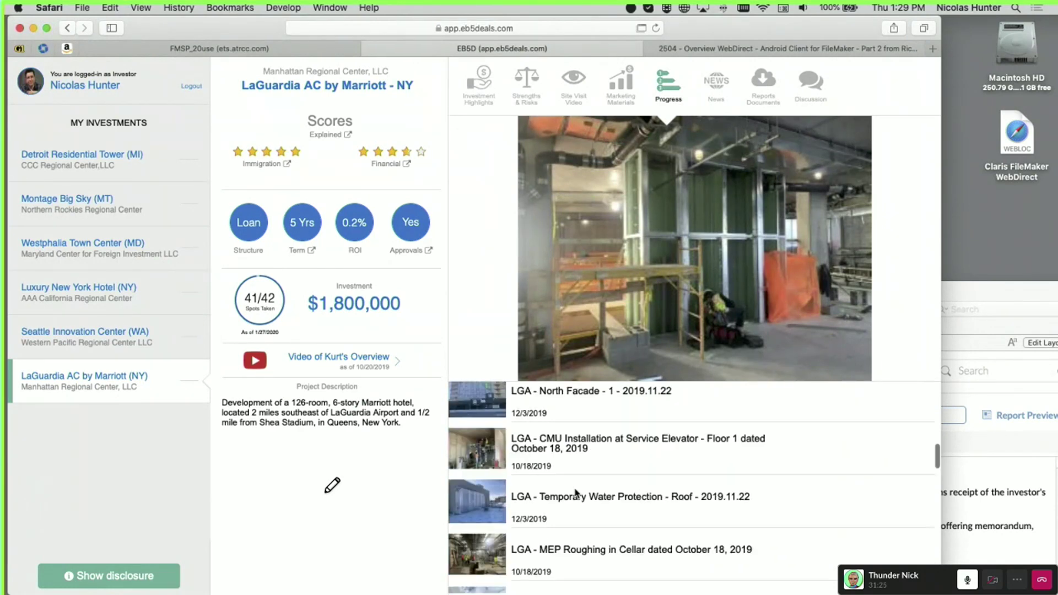
{"action": "scroll", "coordinate": [576, 499], "scroll_direction": "down", "scroll_amount": 3}
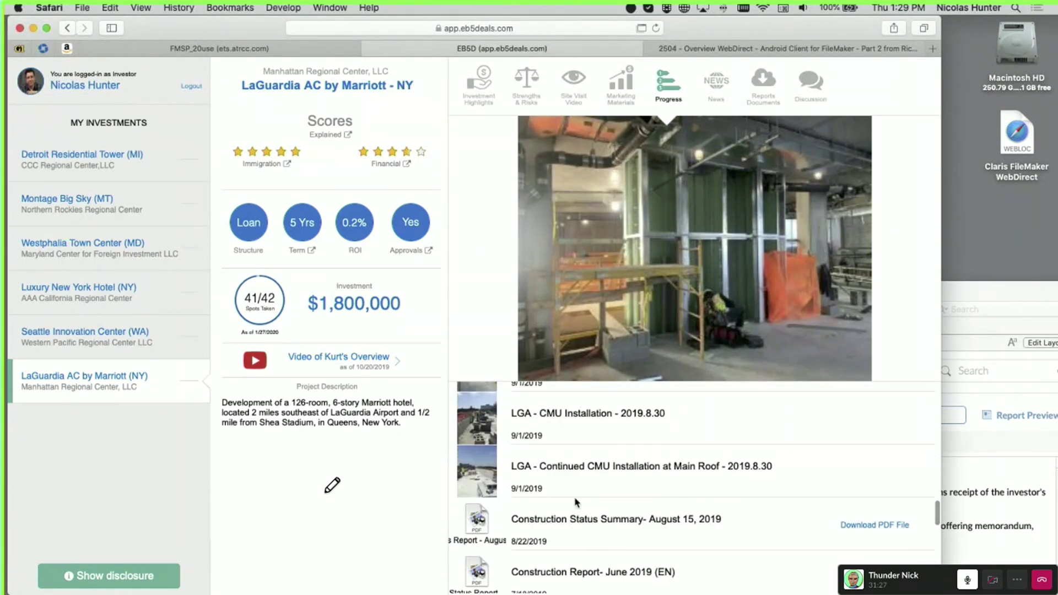
{"action": "scroll", "coordinate": [575, 499], "scroll_direction": "up", "scroll_amount": 5}
{"action": "left_click", "coordinate": [576, 489]}
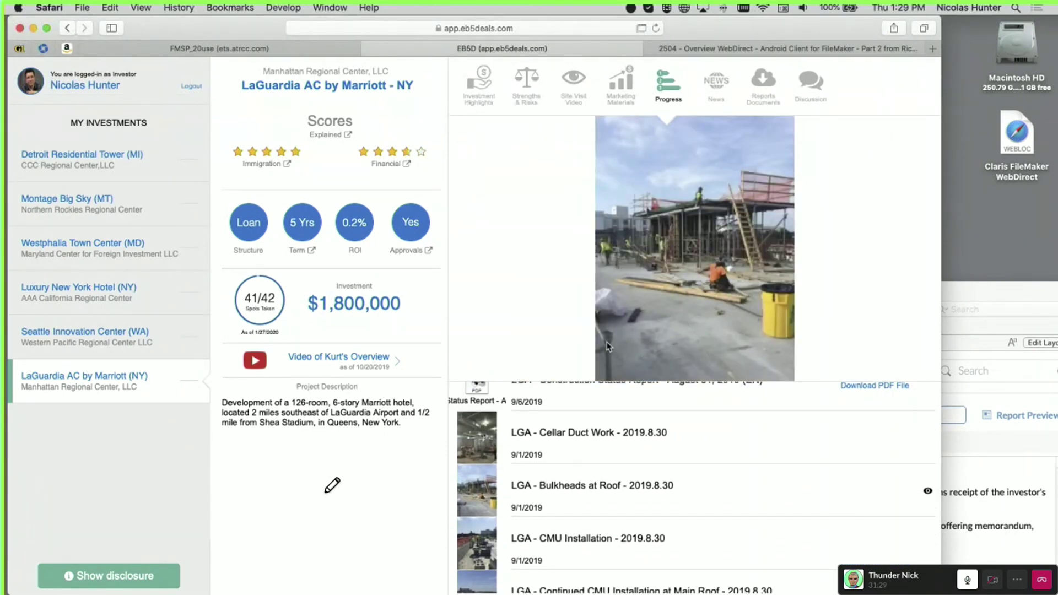
{"action": "scroll", "coordinate": [805, 486], "scroll_direction": "up", "scroll_amount": 4}
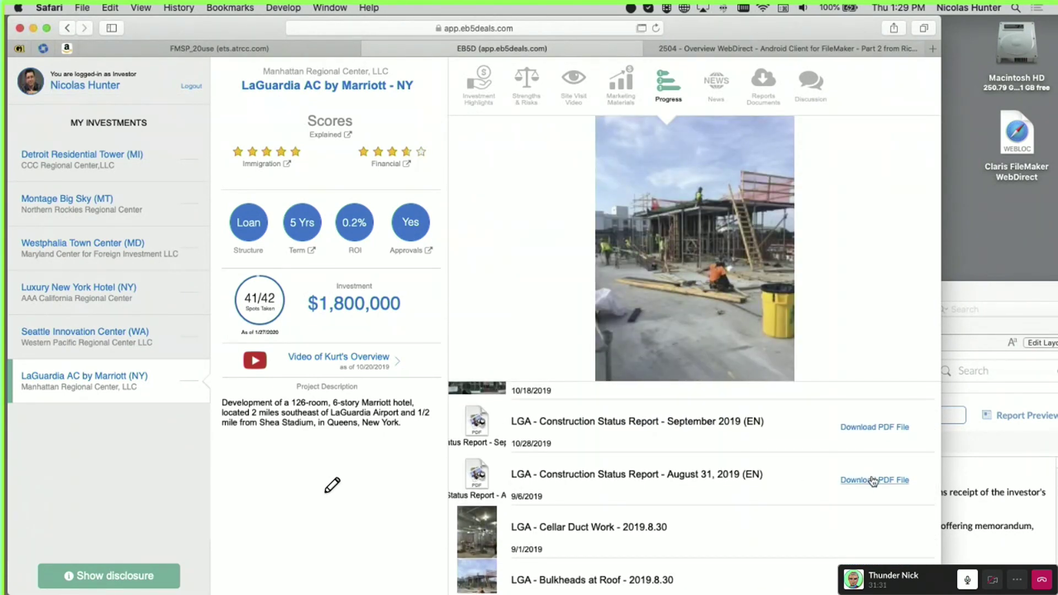
Start the August 31, 2019 status report PDF download, cancel it, and review the list
{"action": "left_click", "coordinate": [874, 483]}
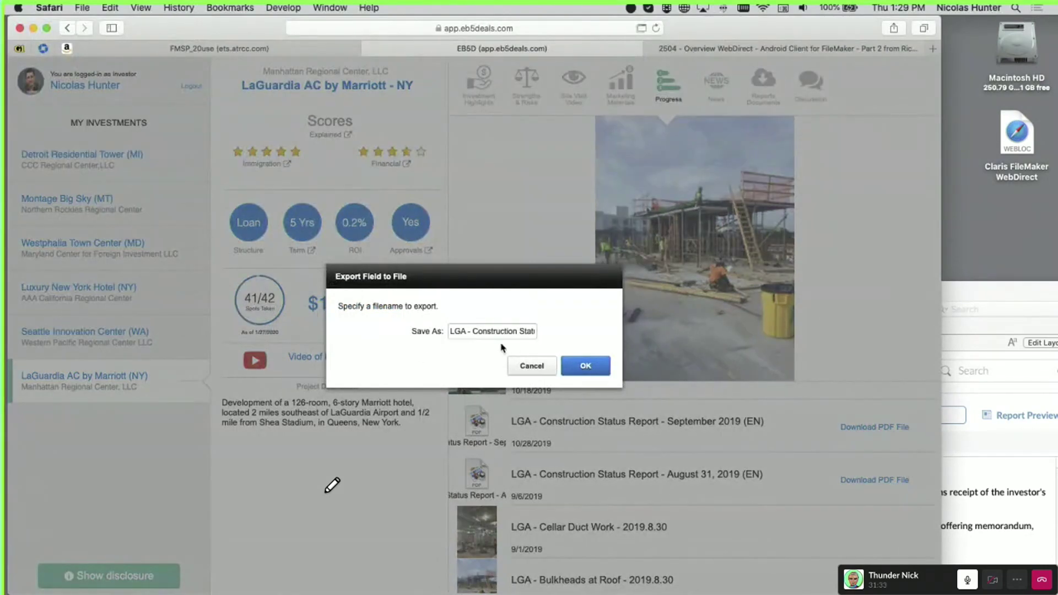
{"action": "left_click", "coordinate": [532, 367]}
{"action": "scroll", "coordinate": [623, 471], "scroll_direction": "up", "scroll_amount": 10}
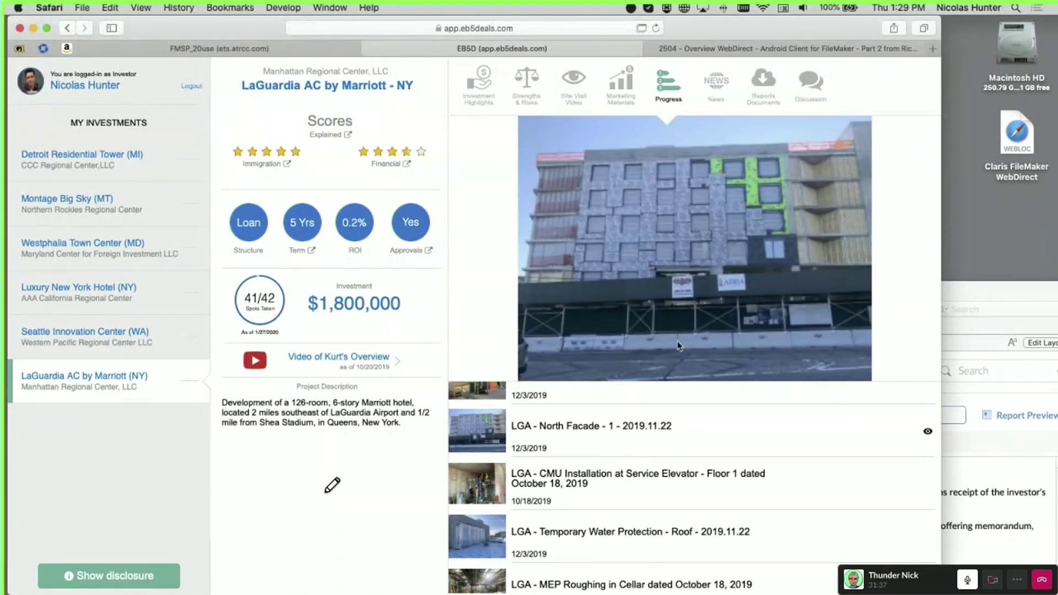
{"action": "scroll", "coordinate": [606, 441], "scroll_direction": "down", "scroll_amount": 15}
{"action": "scroll", "coordinate": [664, 500], "scroll_direction": "down", "scroll_amount": 3}
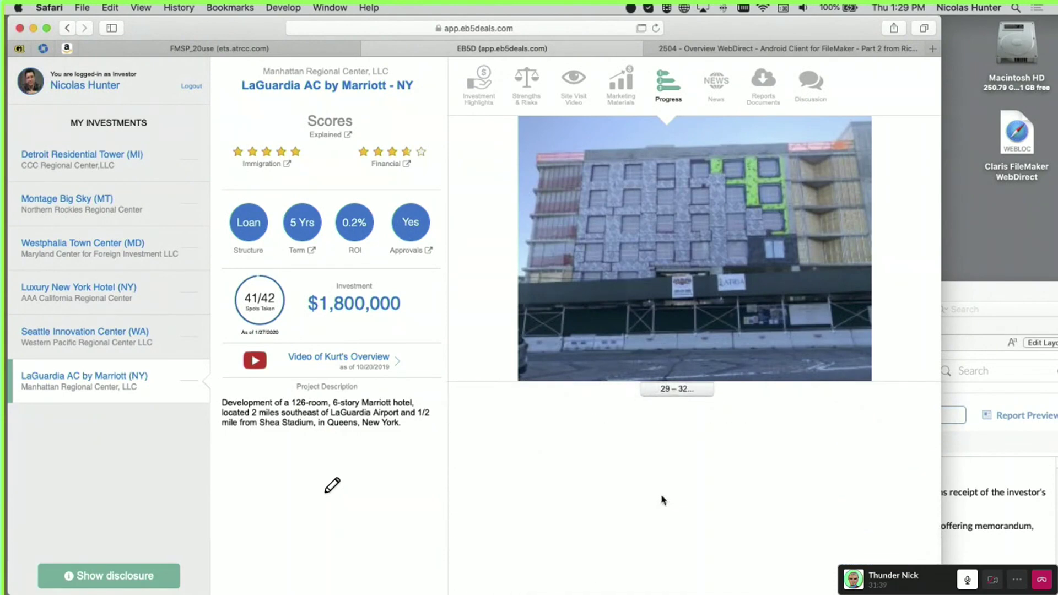
{"action": "scroll", "coordinate": [630, 493], "scroll_direction": "up", "scroll_amount": 3}
{"action": "scroll", "coordinate": [629, 492], "scroll_direction": "down", "scroll_amount": 2}
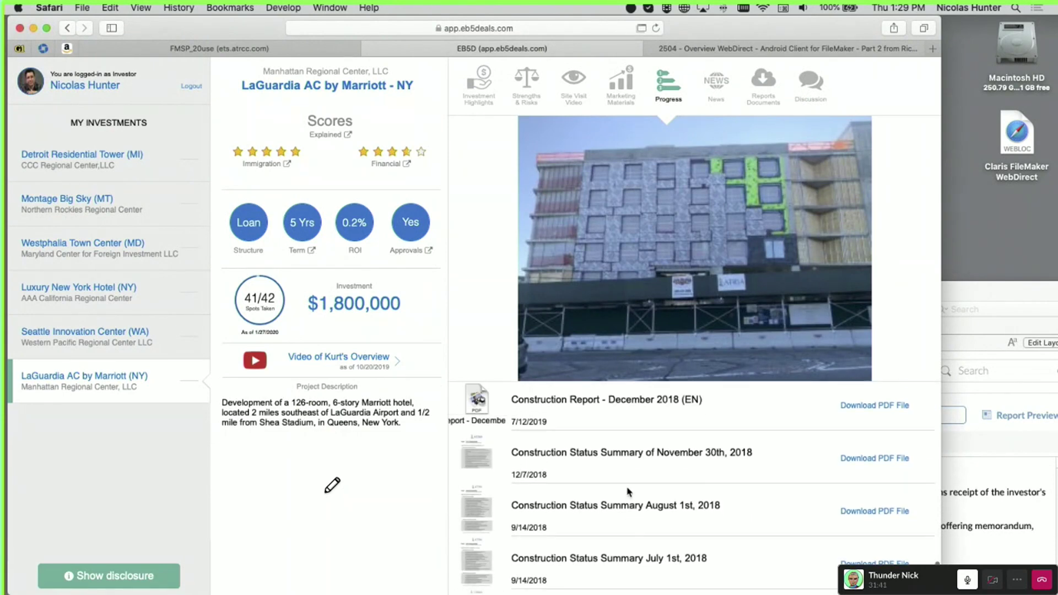
{"action": "scroll", "coordinate": [628, 492], "scroll_direction": "up", "scroll_amount": 1}
{"action": "scroll", "coordinate": [629, 493], "scroll_direction": "down", "scroll_amount": 2}
{"action": "scroll", "coordinate": [628, 492], "scroll_direction": "up", "scroll_amount": 10}
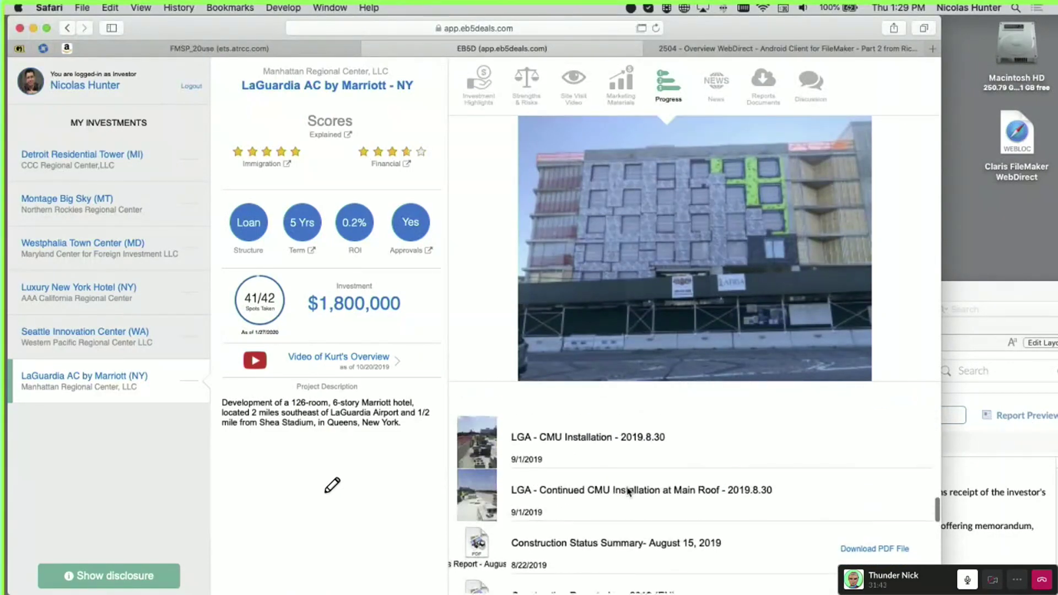
{"action": "scroll", "coordinate": [628, 492], "scroll_direction": "down", "scroll_amount": 1}
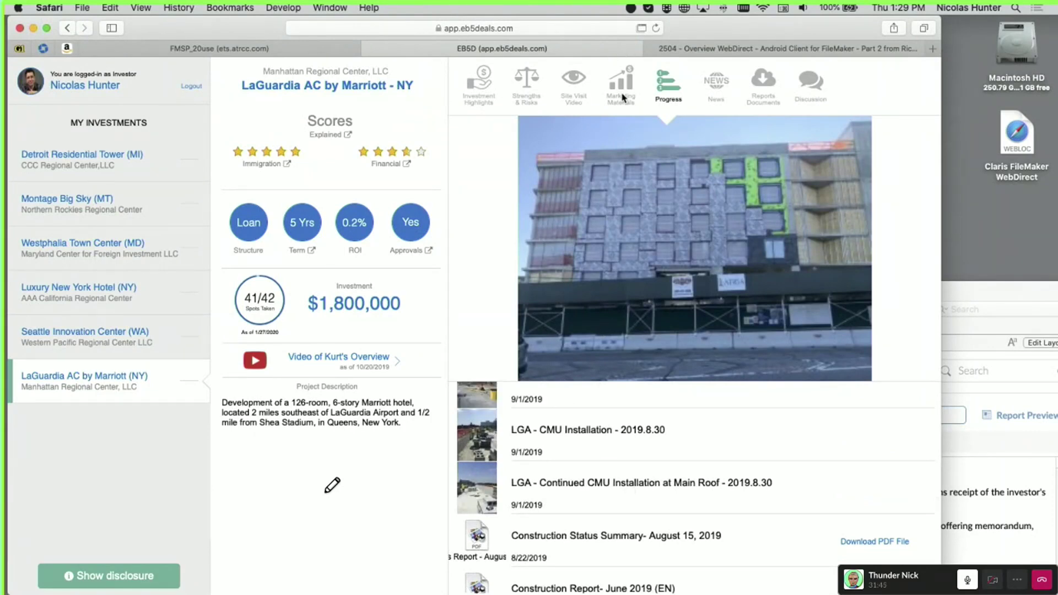
Browse Luxury New York Hotel's Location Brochure marketing material and Progress, ending on its empty Discussion
{"action": "left_click", "coordinate": [623, 98]}
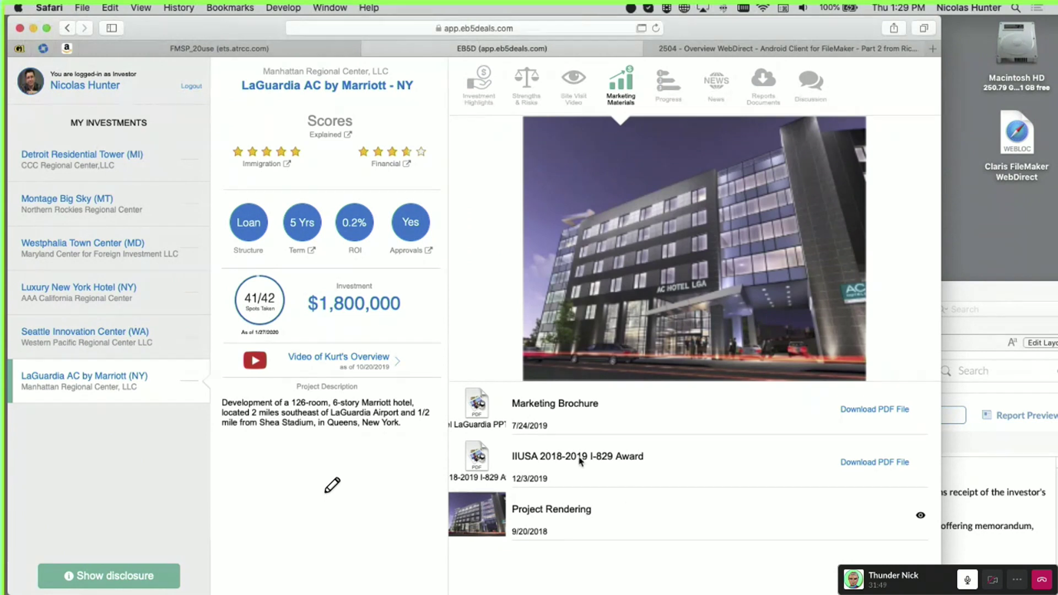
{"action": "left_click", "coordinate": [114, 298]}
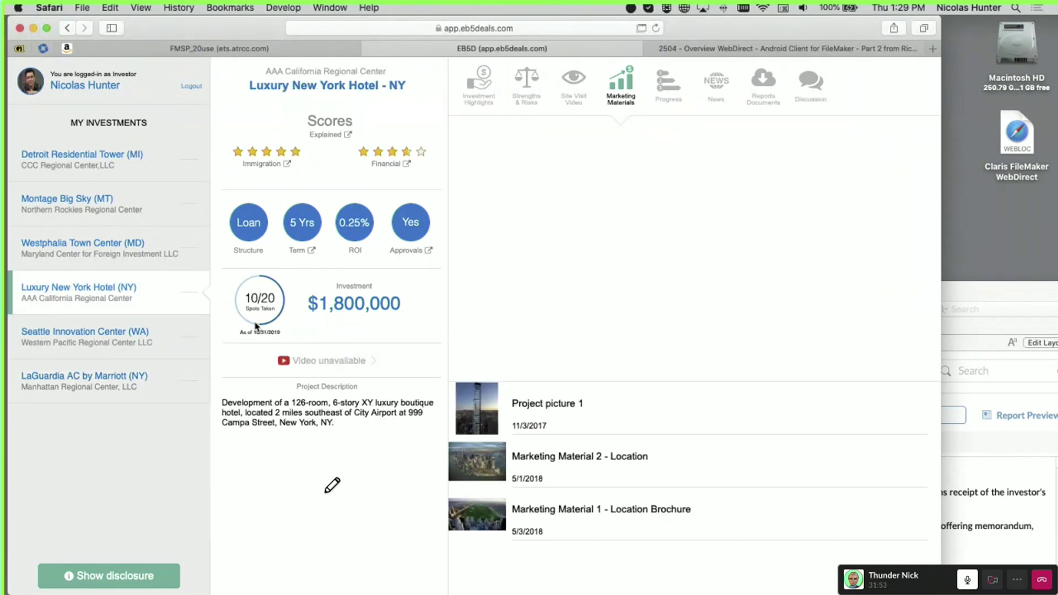
{"action": "left_click", "coordinate": [643, 518]}
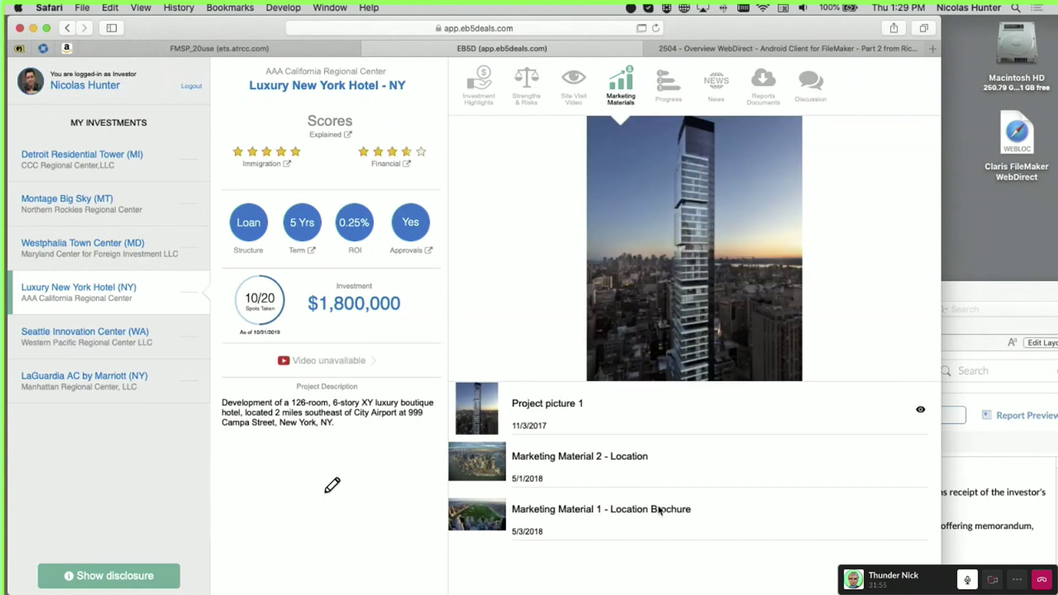
{"action": "left_click", "coordinate": [674, 80]}
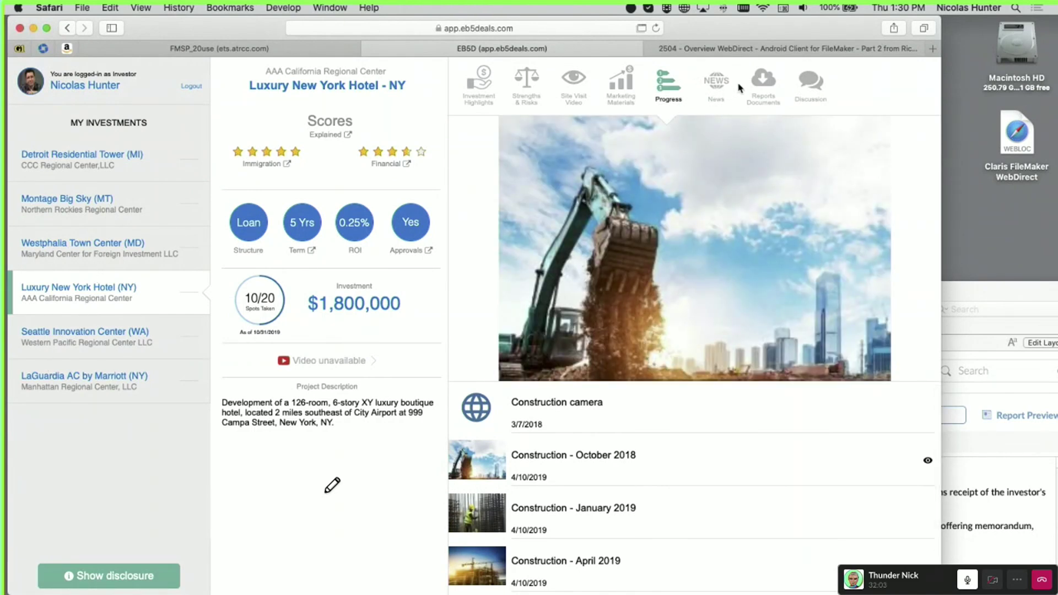
{"action": "left_click", "coordinate": [809, 88]}
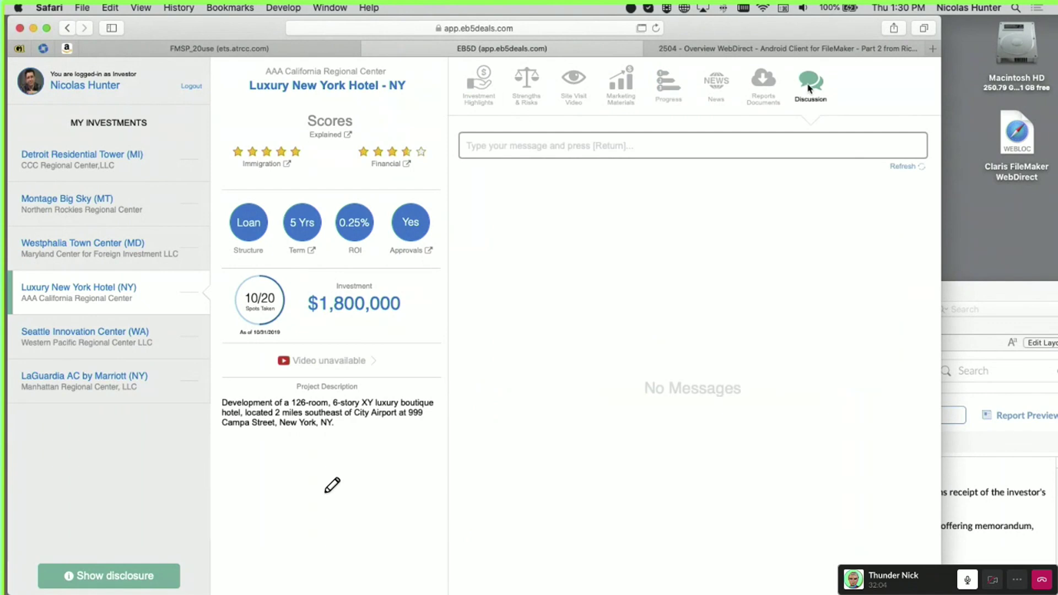
Post the message "Hello" in the portal's Luxury New York Hotel discussion
{"action": "left_click", "coordinate": [517, 146]}
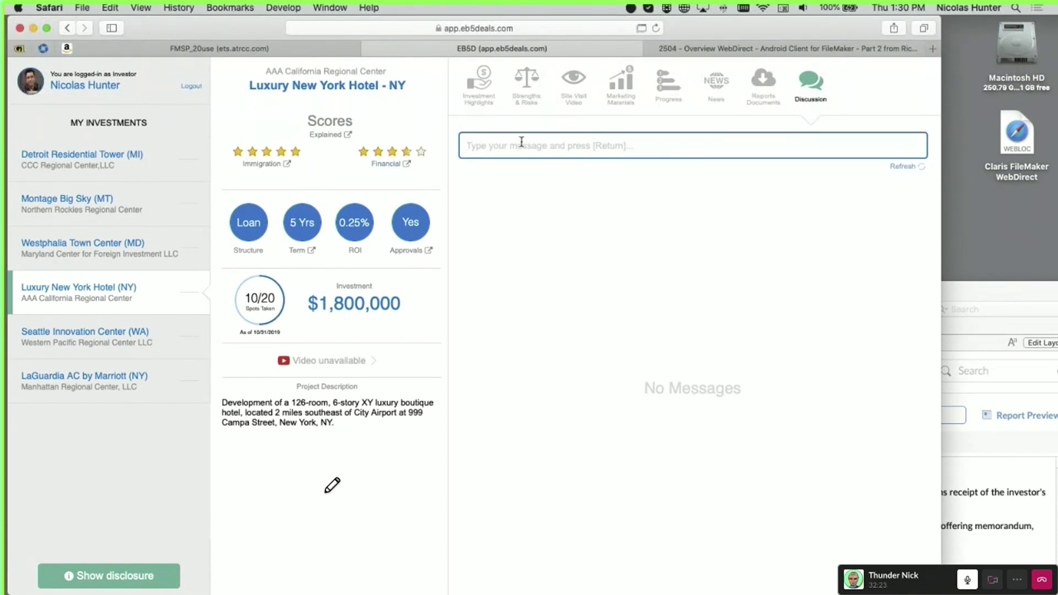
{"action": "type", "text": "Hello"}
{"action": "key", "text": "Return"}
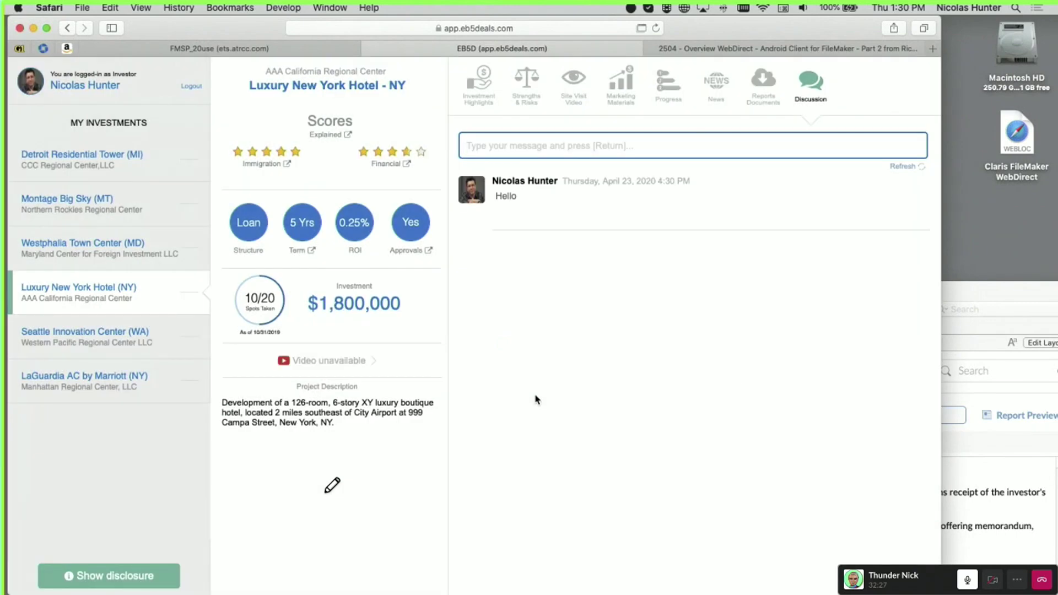
Show the investor's PROFILE on FileMaker's Investors layout, then move the window aside to reveal the portal
{"action": "left_click", "coordinate": [993, 317]}
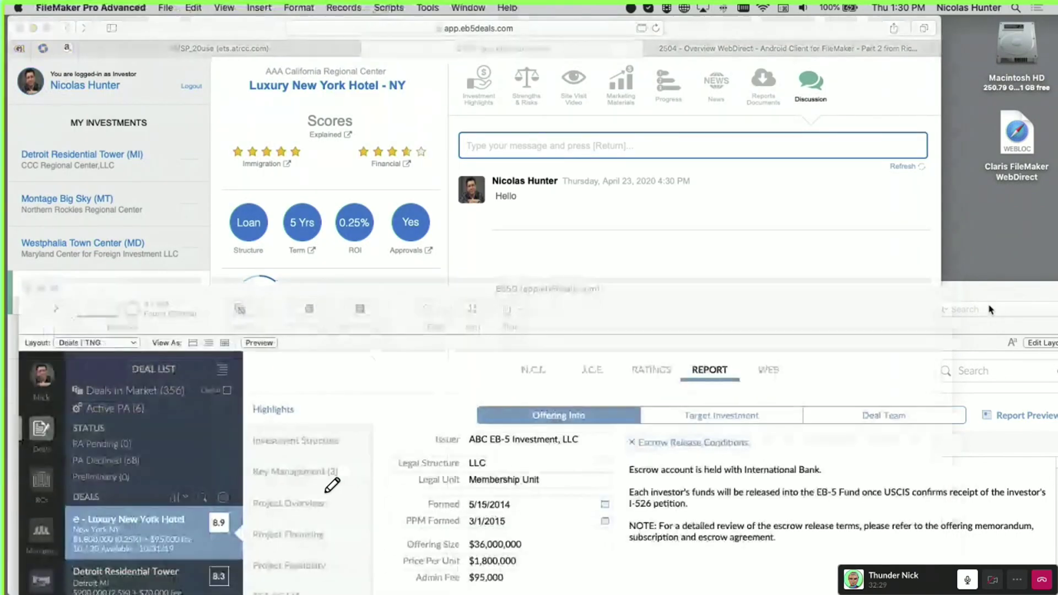
{"action": "left_click_drag", "start_coordinate": [652, 314], "coordinate": [686, 111]}
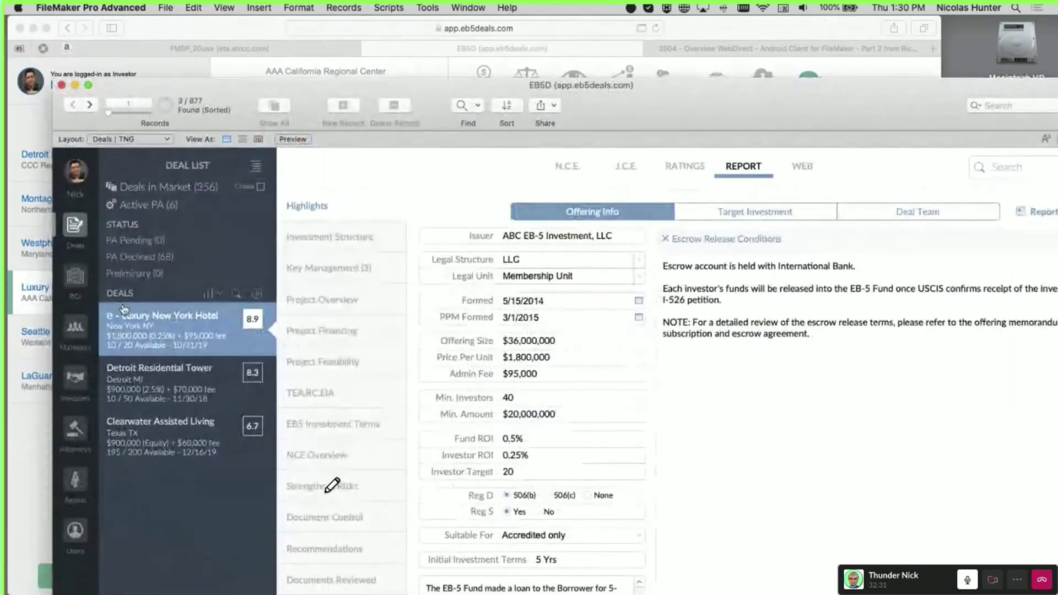
{"action": "left_click", "coordinate": [85, 385]}
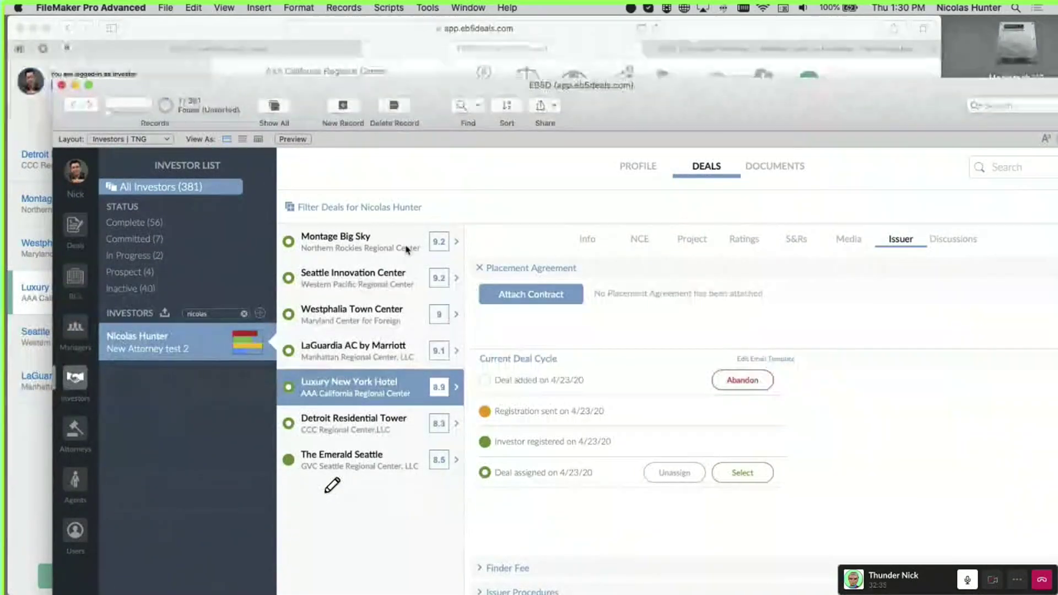
{"action": "left_click", "coordinate": [639, 167]}
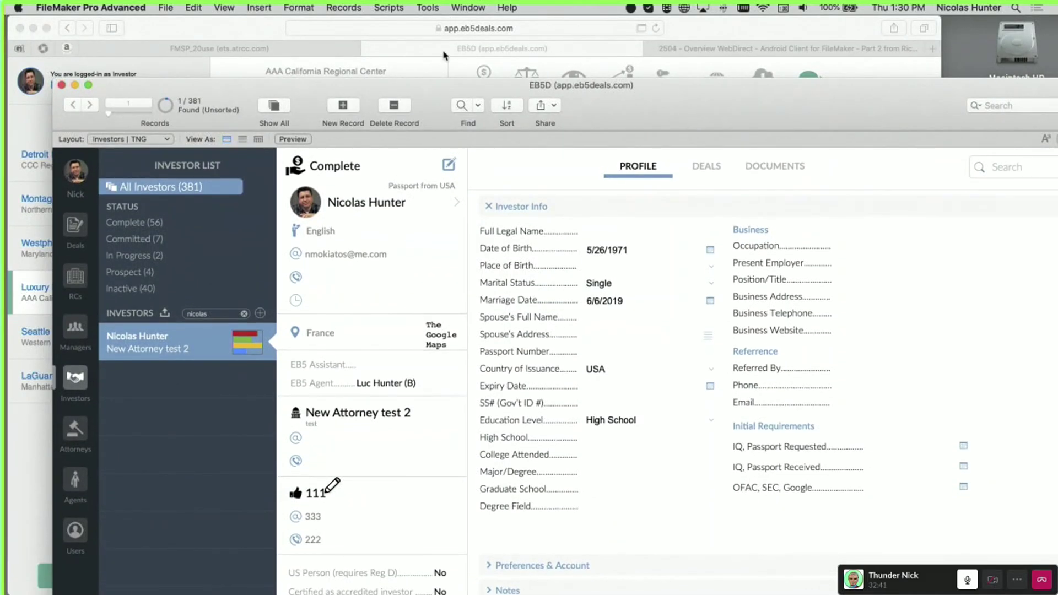
{"action": "left_click_drag", "start_coordinate": [441, 95], "coordinate": [431, 23]}
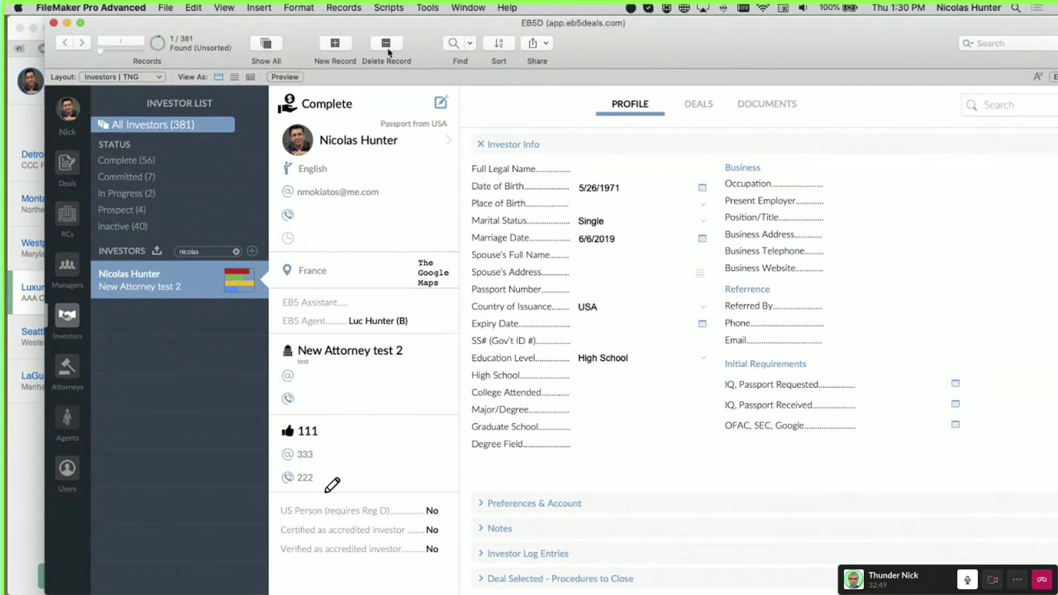
{"action": "left_click_drag", "start_coordinate": [592, 26], "coordinate": [1057, 28]}
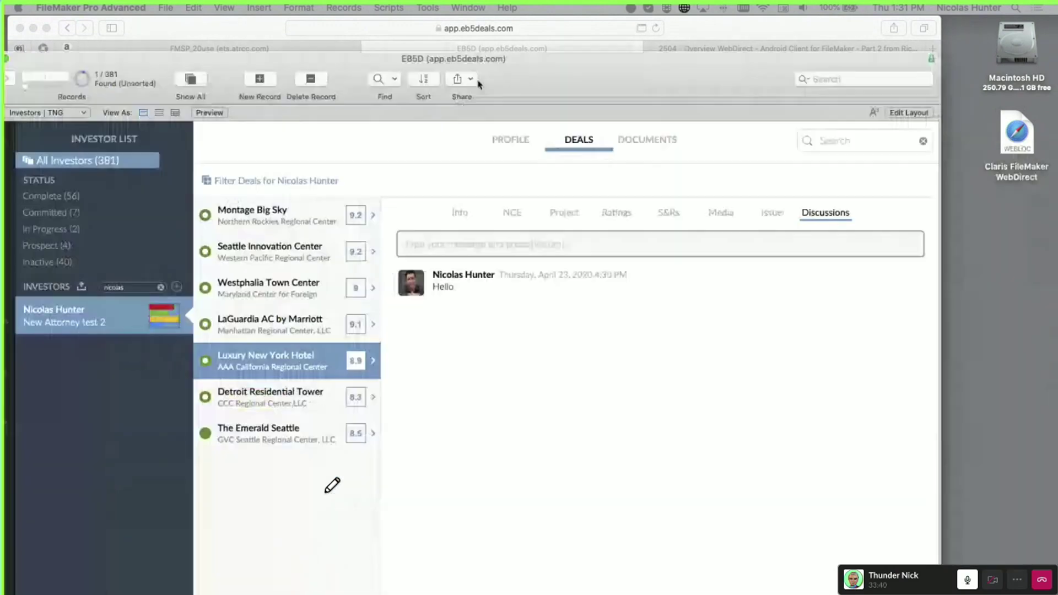
Reposition the FileMaker window and check the About FileMaker Pro 18 Advanced version information
{"action": "left_click_drag", "start_coordinate": [516, 69], "coordinate": [580, 279]}
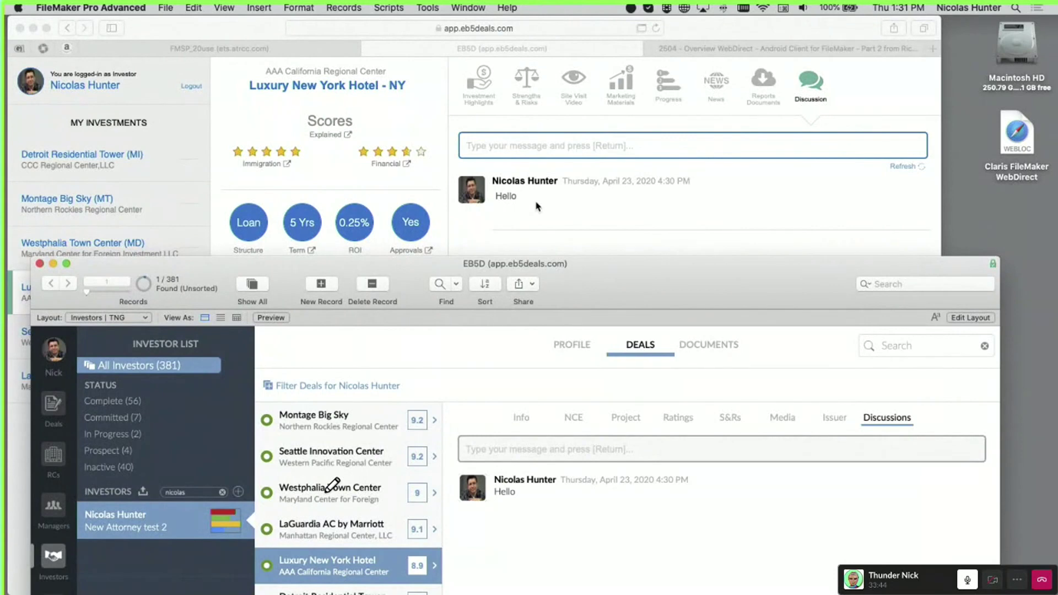
{"action": "left_click_drag", "start_coordinate": [590, 286], "coordinate": [650, 222]}
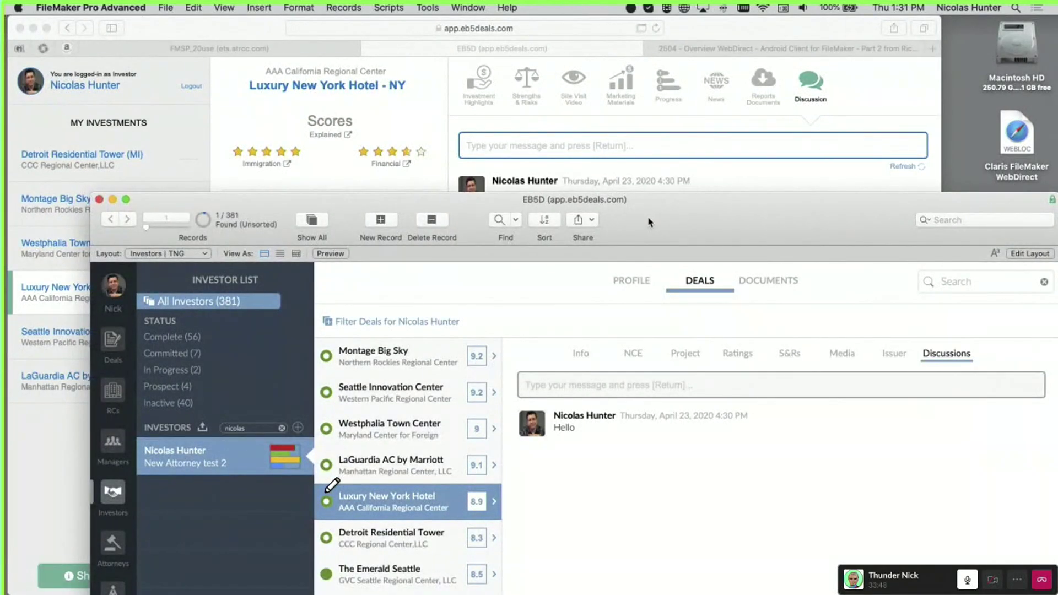
{"action": "left_click", "coordinate": [126, 7]}
{"action": "left_click", "coordinate": [129, 18]}
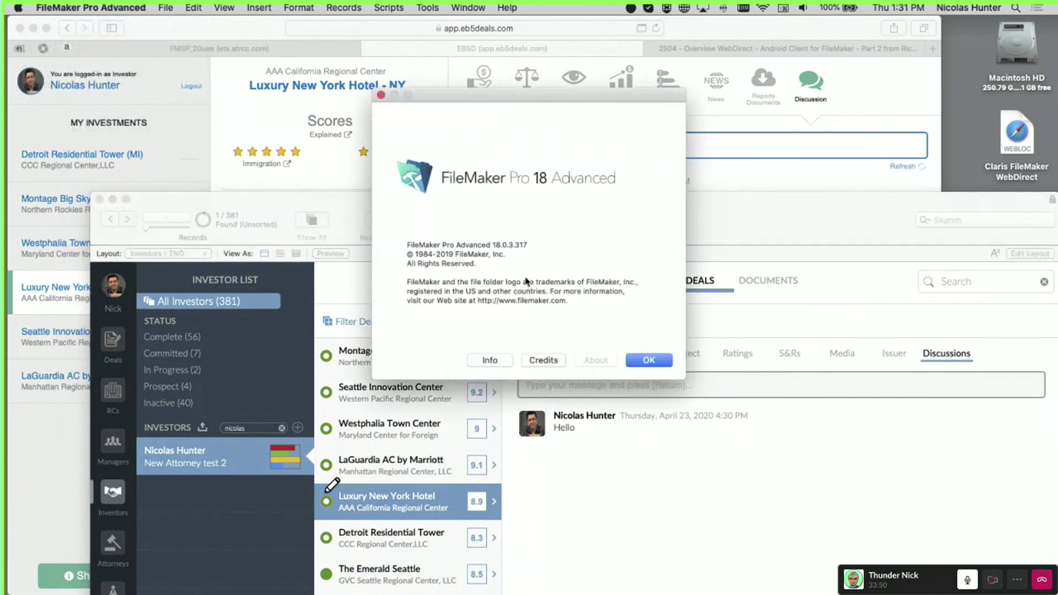
{"action": "left_click", "coordinate": [650, 363]}
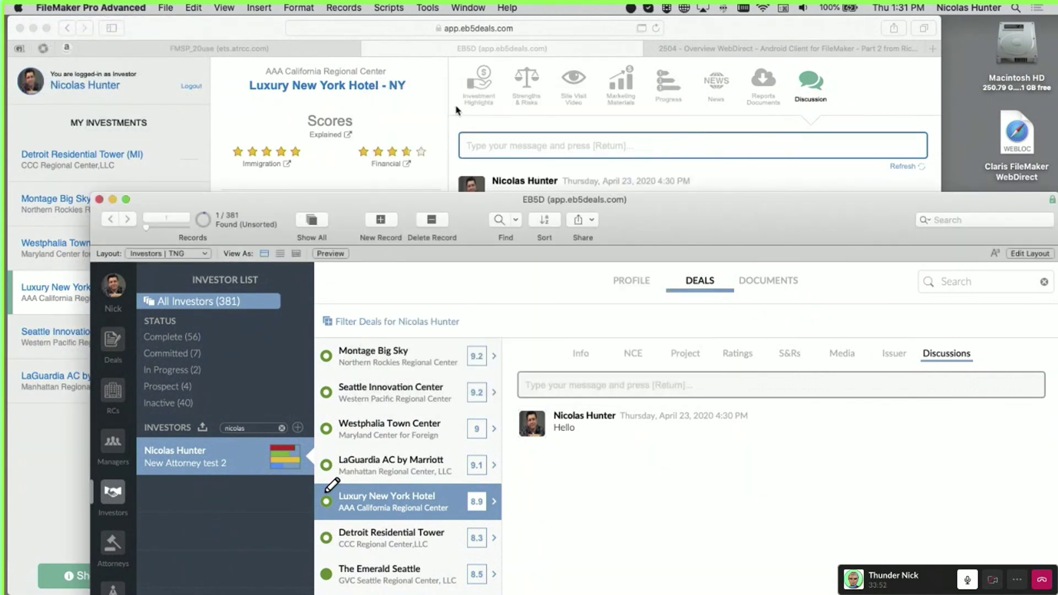
Post a reply greeting the investor with "what can I do for yo", then check the portal
{"action": "left_click", "coordinate": [456, 110]}
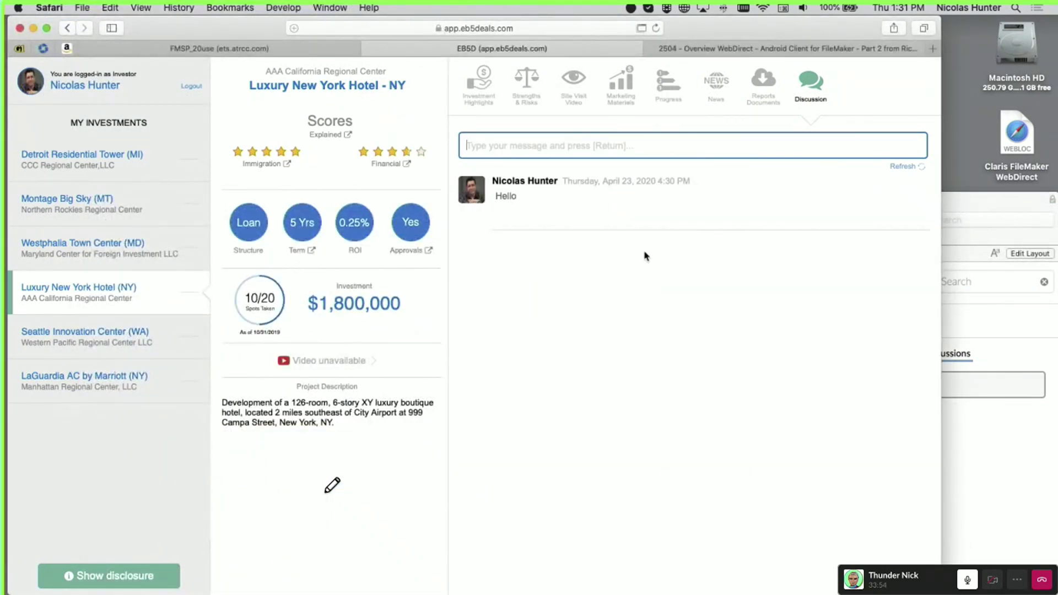
{"action": "left_click", "coordinate": [970, 470]}
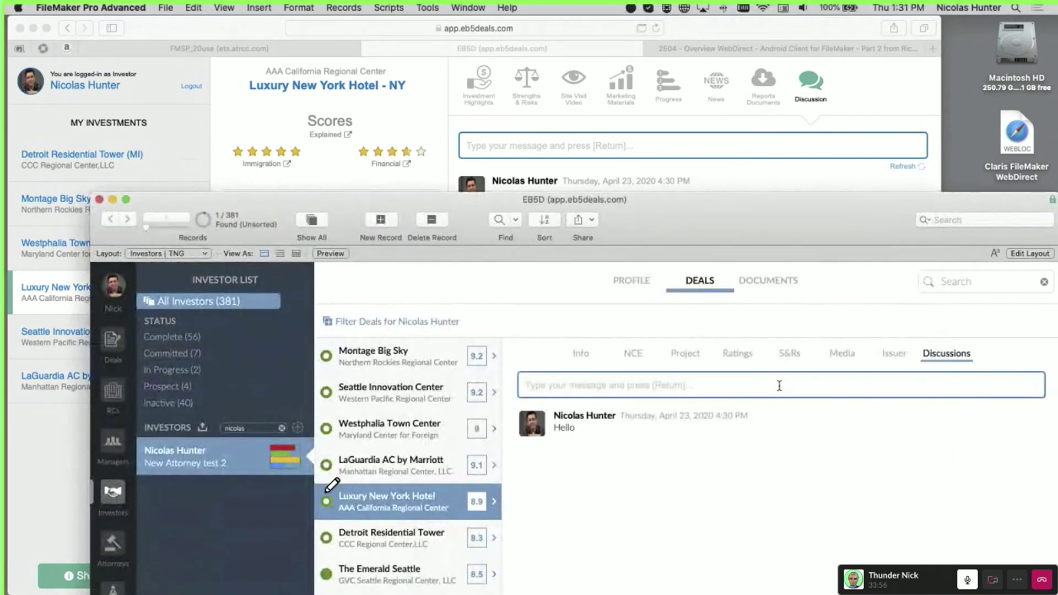
{"action": "type", "text": "Hi "}
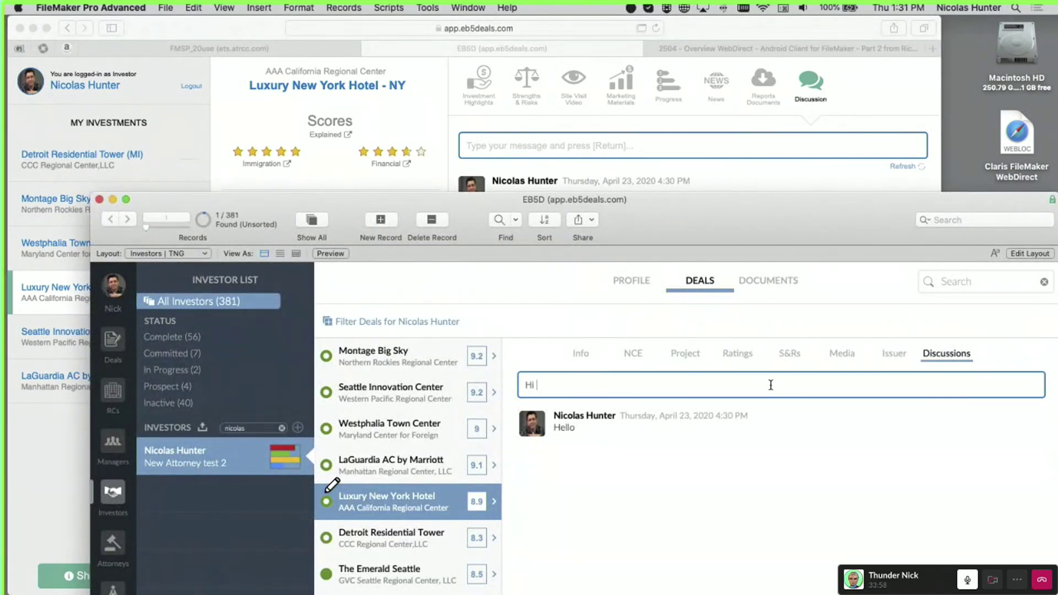
{"action": "type", "text": "Nic what can I do for yo"}
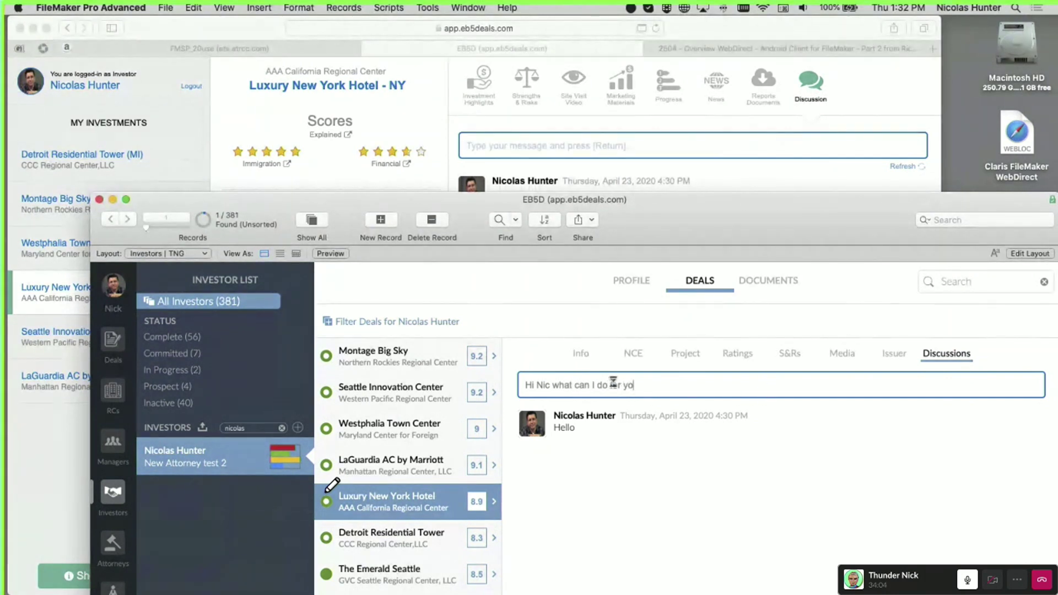
{"action": "key", "text": "Return"}
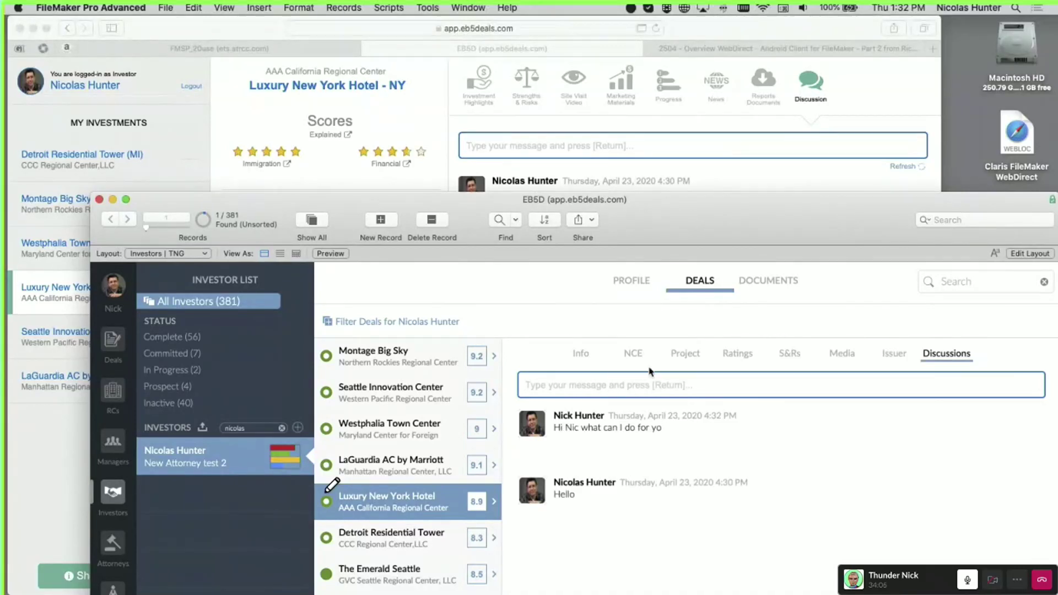
{"action": "left_click_drag", "start_coordinate": [652, 197], "coordinate": [698, 291]}
{"action": "left_click", "coordinate": [910, 182]}
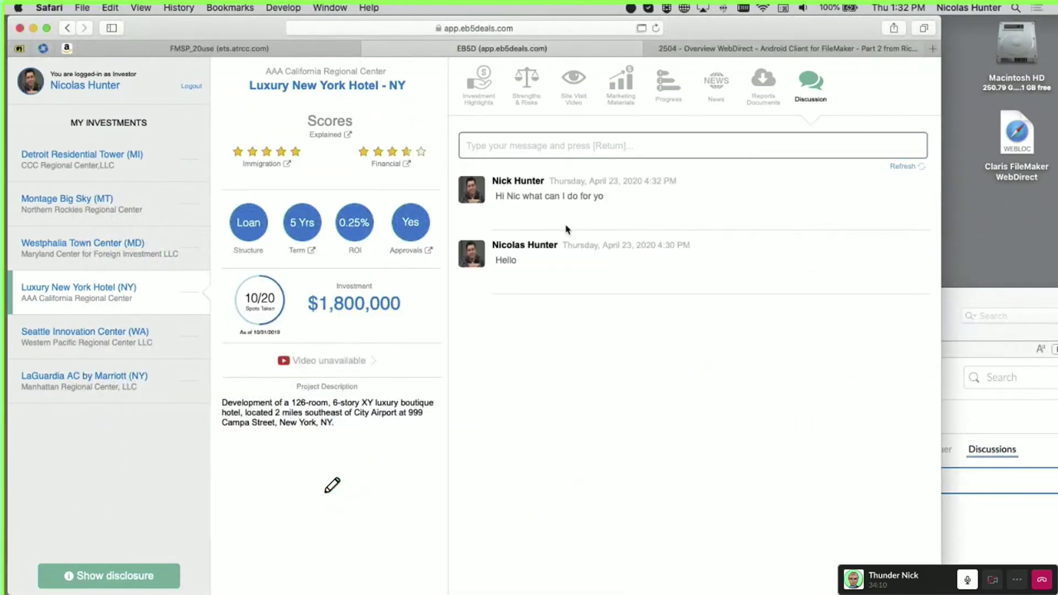
Bring FileMaker back to the front after seeing the reply above "Hello" in the portal
{"action": "left_click", "coordinate": [964, 336]}
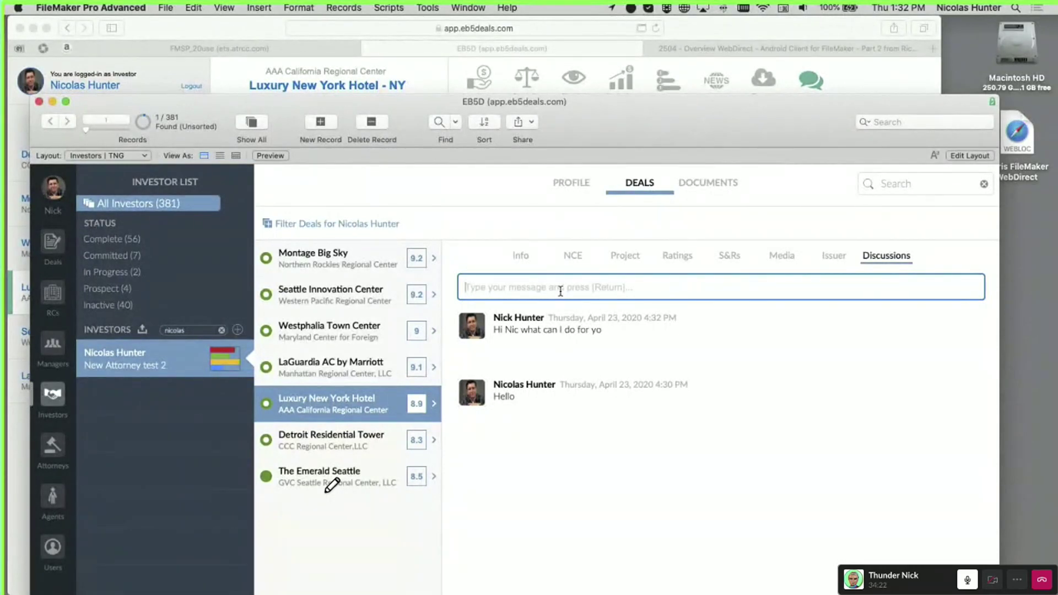
Type the follow-up "What about this investment" in FileMaker's discussion field, then bring the portal forward
{"action": "type", "text": "What aboutnthis"}
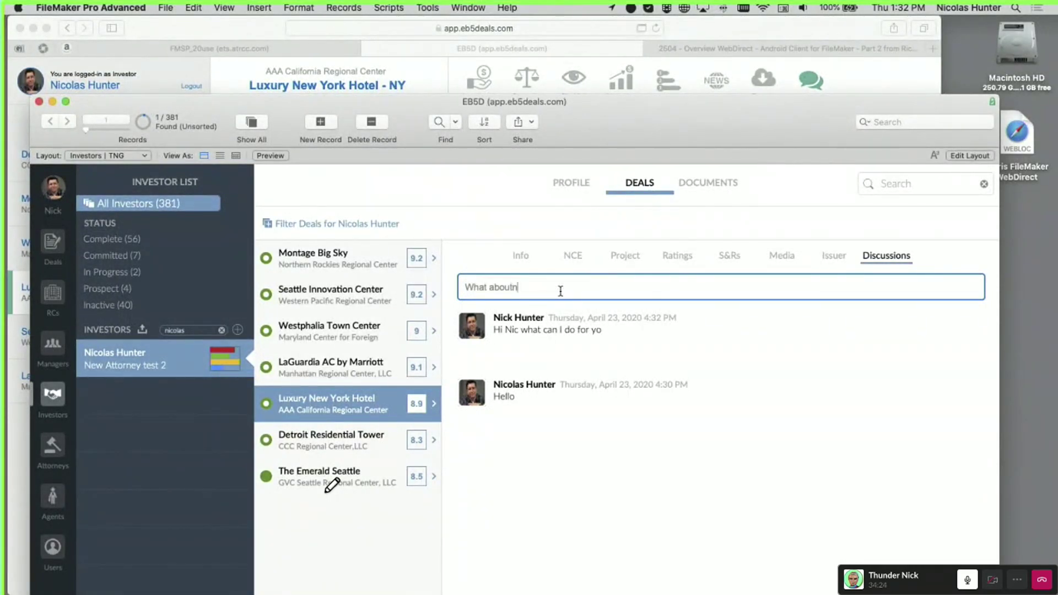
{"action": "key", "text": "BackSpace"}
{"action": "key", "text": "BackSpace"}
{"action": "key", "text": "BackSpace"}
{"action": "type", "text": "this investment"}
{"action": "left_click_drag", "start_coordinate": [689, 120], "coordinate": [796, 341]}
{"action": "left_click", "coordinate": [913, 110]}
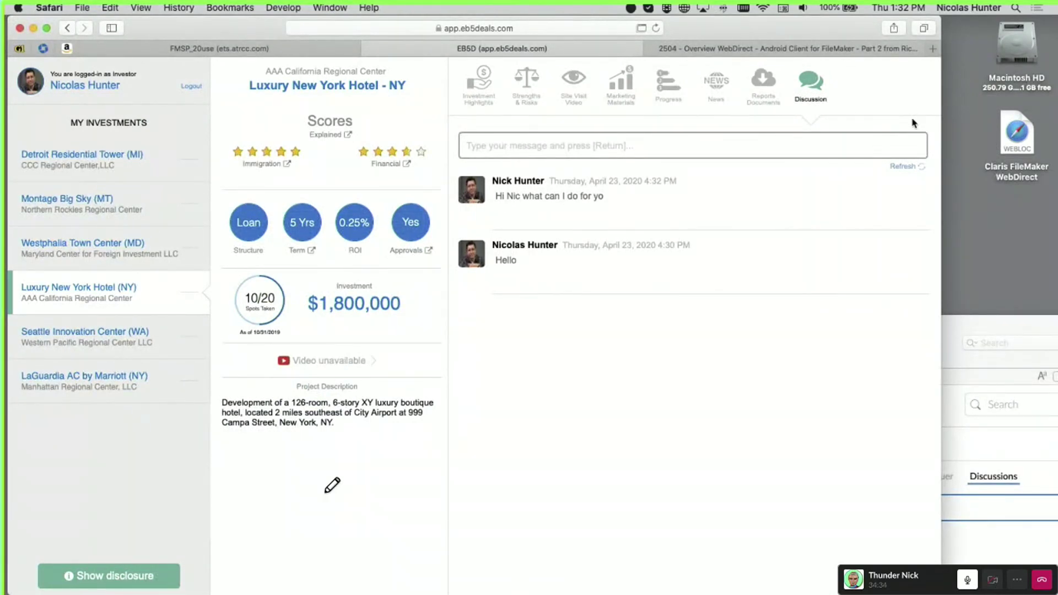
Switch between FileMaker and the portal to confirm "What about this investment" appears in both
{"action": "left_click", "coordinate": [973, 357]}
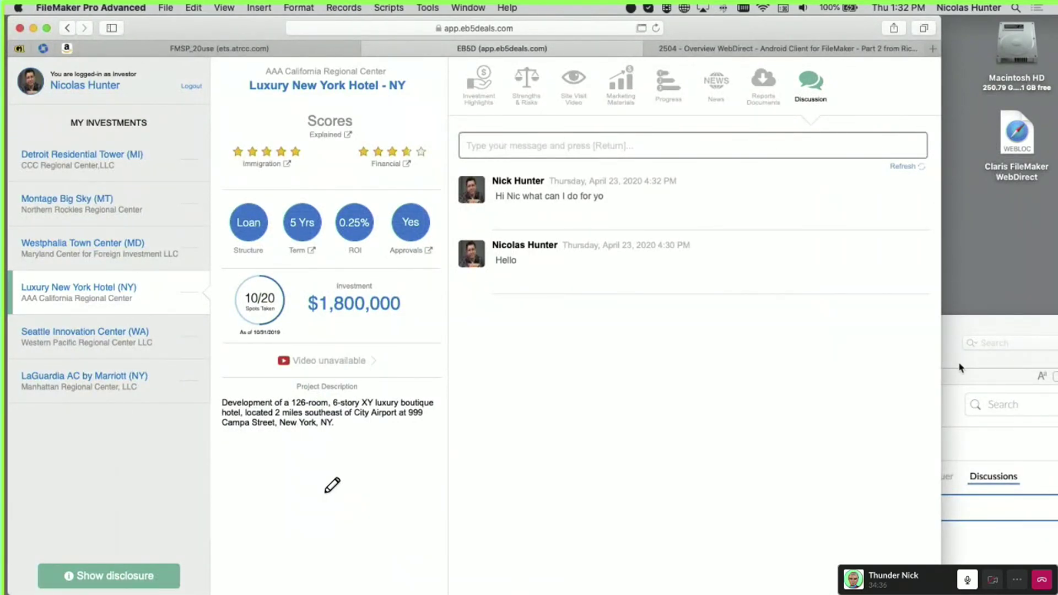
{"action": "left_click", "coordinate": [867, 272]}
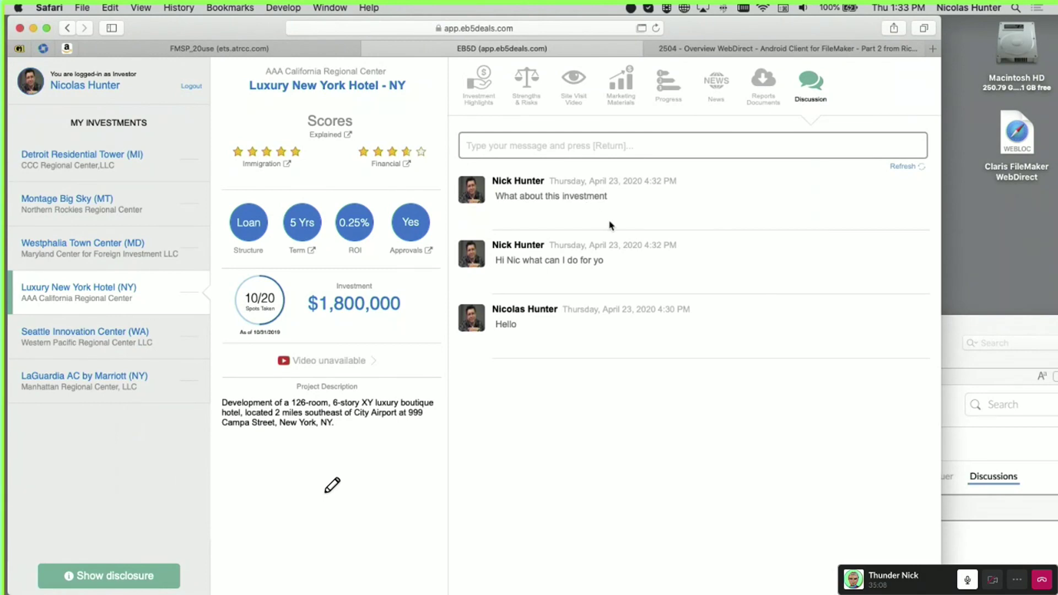
{"action": "left_click", "coordinate": [958, 338]}
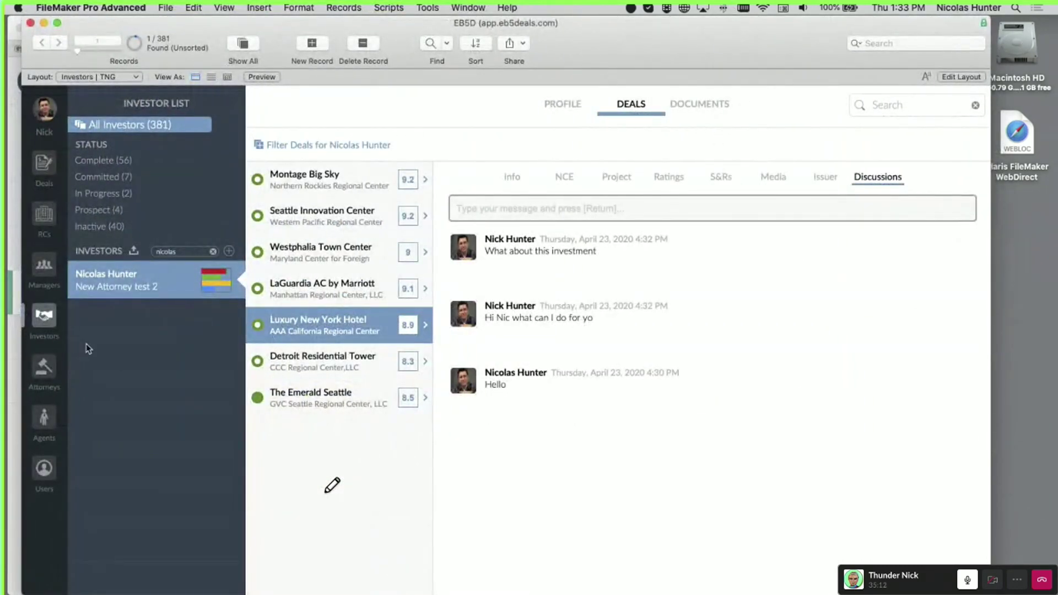
Review the hotel deal's EB5 Investment Terms, TEA.RC.EIA and Strengths & Risks report sections in FileMaker
{"action": "left_click", "coordinate": [45, 166]}
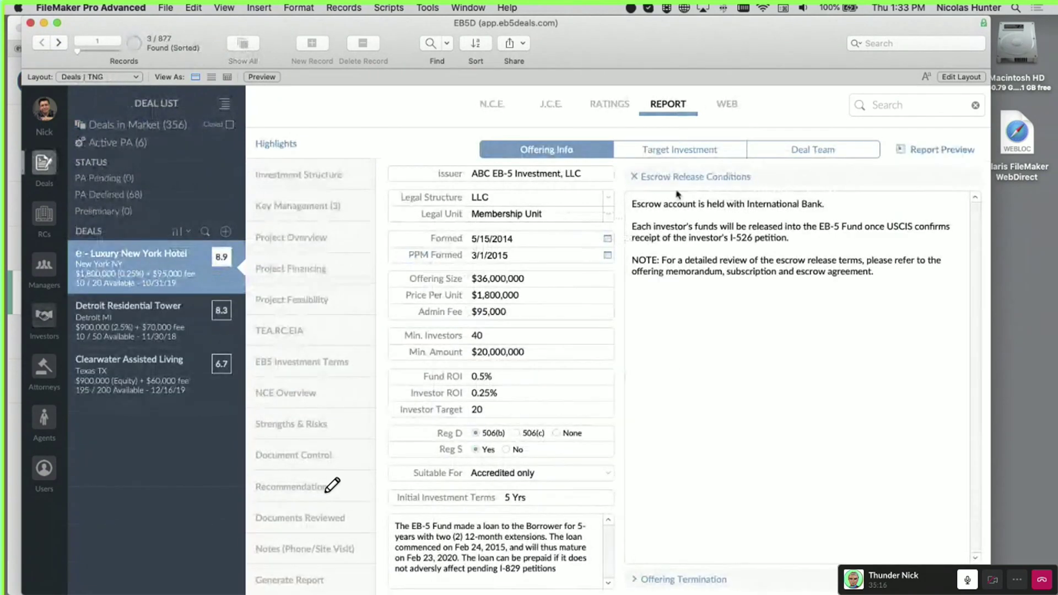
{"action": "left_click_drag", "start_coordinate": [562, 48], "coordinate": [552, 49]}
{"action": "scroll", "coordinate": [396, 334], "scroll_direction": "down", "scroll_amount": 1}
{"action": "scroll", "coordinate": [396, 334], "scroll_direction": "up", "scroll_amount": 1}
{"action": "left_click", "coordinate": [307, 361]}
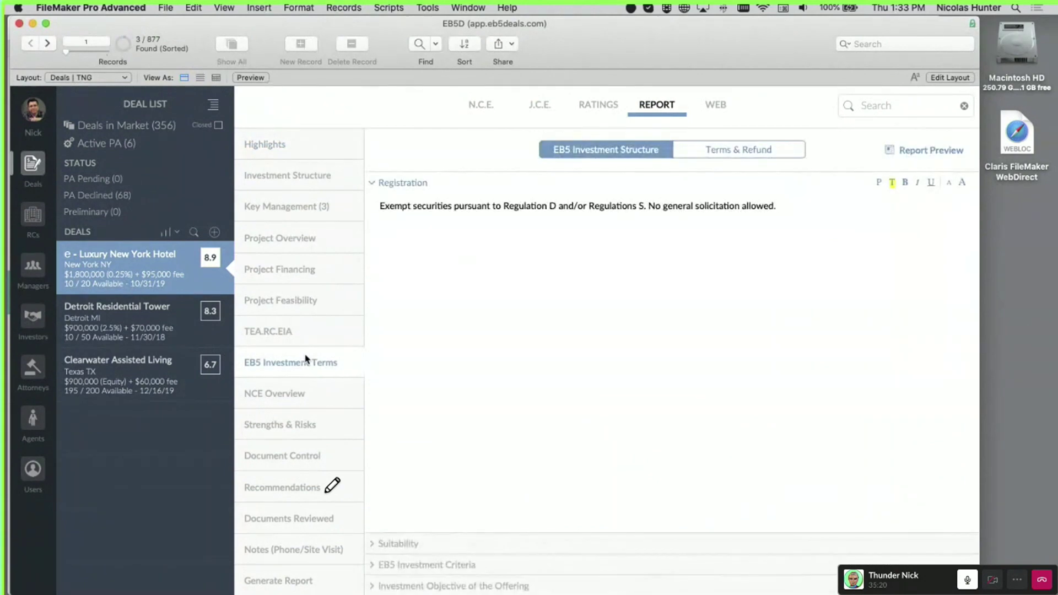
{"action": "left_click", "coordinate": [303, 337]}
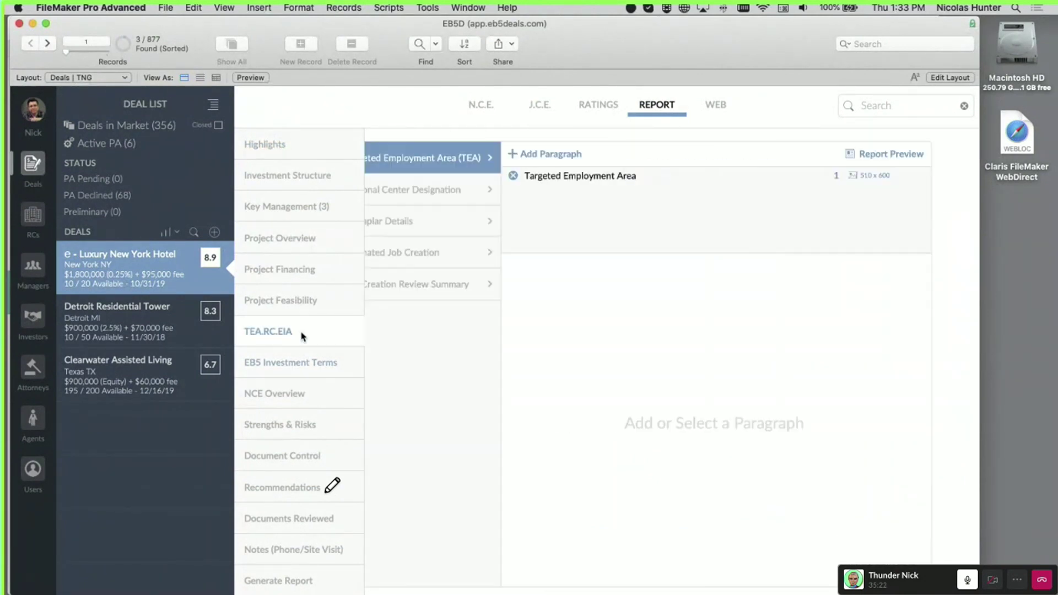
{"action": "left_click", "coordinate": [301, 433]}
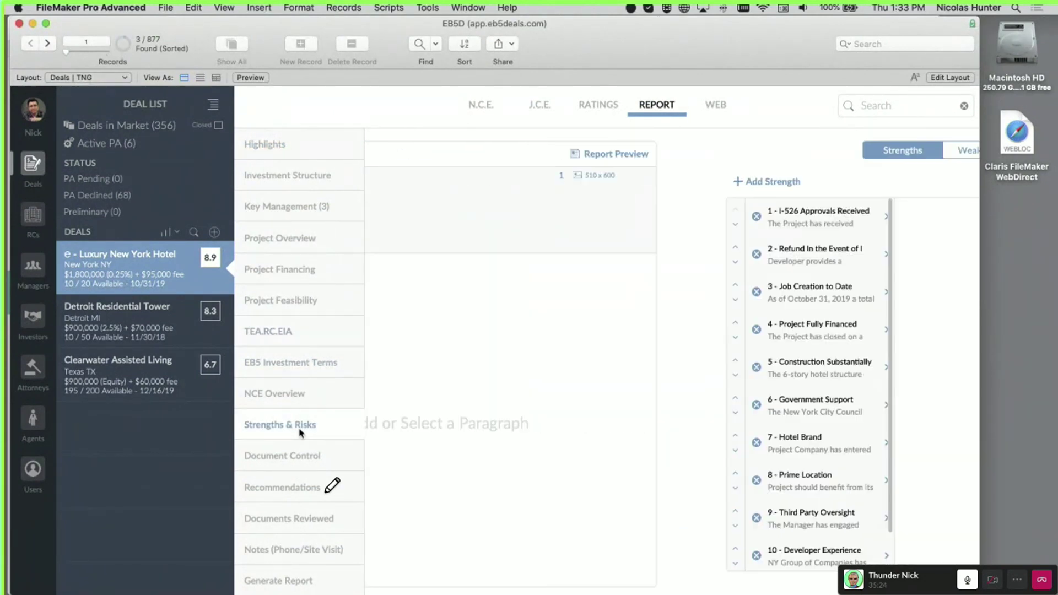
{"action": "left_click", "coordinate": [485, 217]}
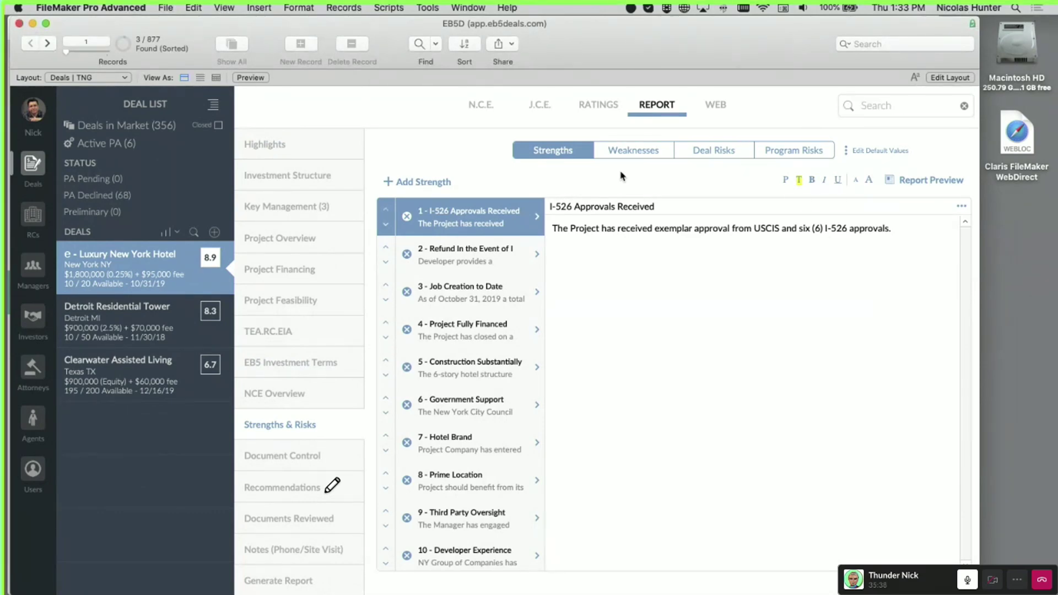
{"action": "key", "text": "super+Tab"}
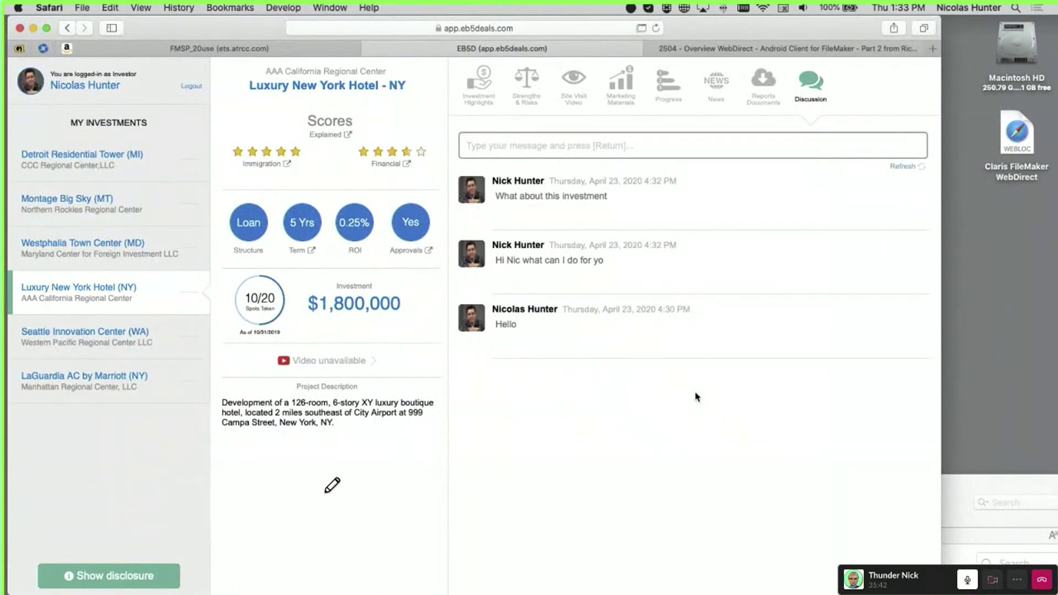
Browse the portal's strengths, site visit videos, marketing, progress photos, news and reports tabs
{"action": "left_click", "coordinate": [494, 89]}
{"action": "left_click", "coordinate": [518, 86]}
{"action": "left_click", "coordinate": [577, 83]}
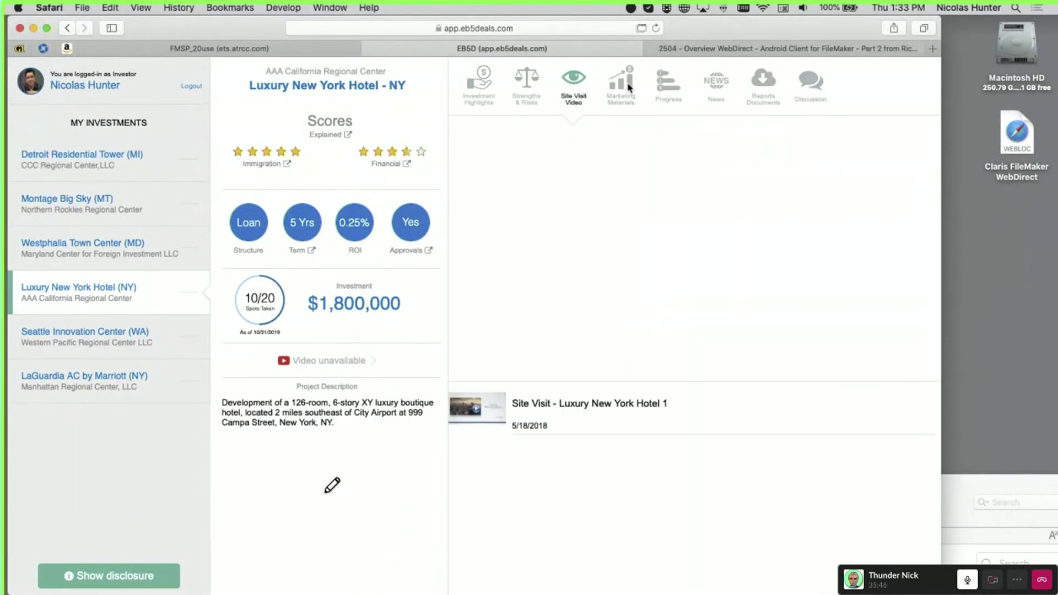
{"action": "left_click", "coordinate": [621, 84]}
{"action": "scroll", "coordinate": [670, 94], "scroll_direction": "up", "scroll_amount": 5}
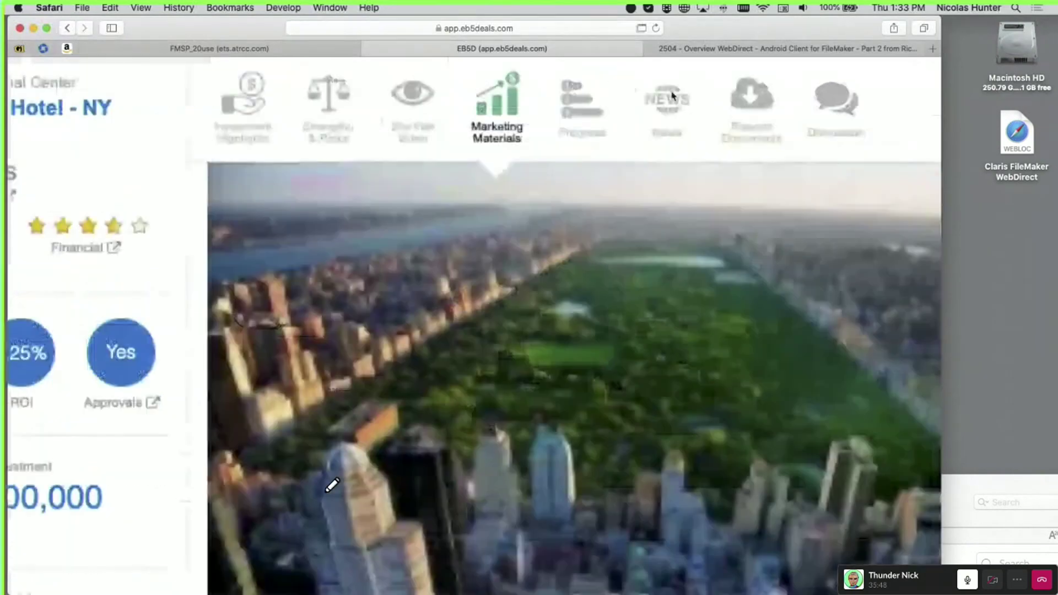
{"action": "scroll", "coordinate": [610, 132], "scroll_direction": "down", "scroll_amount": 5}
{"action": "left_click", "coordinate": [669, 88]}
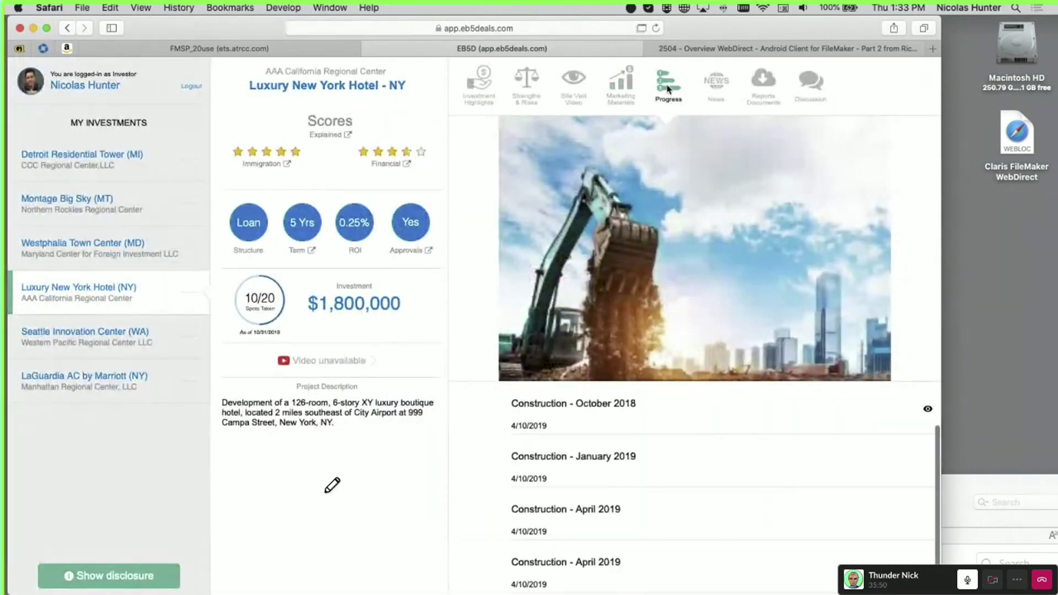
{"action": "double_click", "coordinate": [704, 25]}
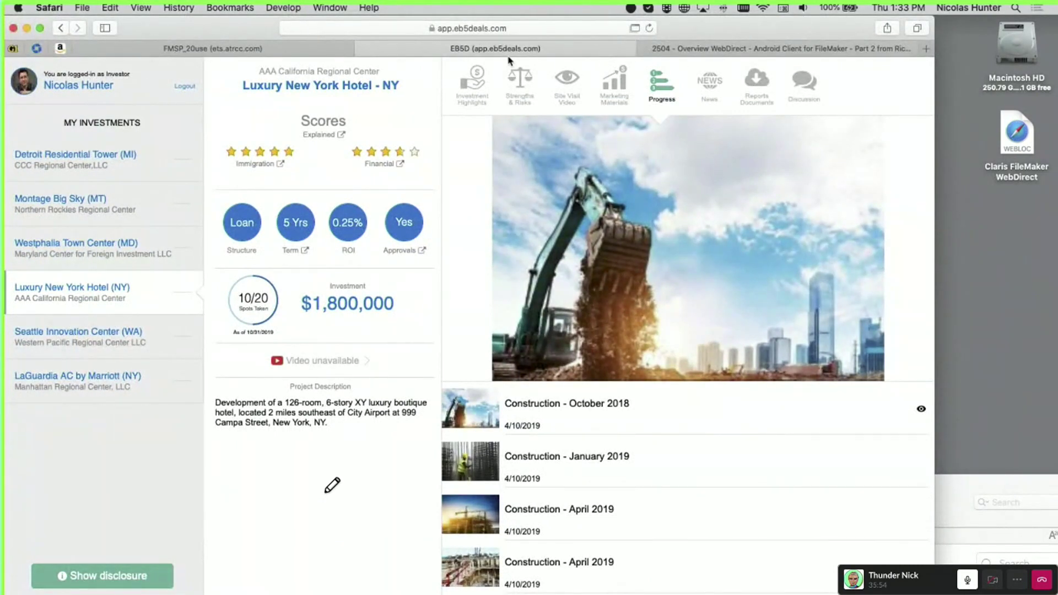
{"action": "left_click", "coordinate": [702, 84]}
{"action": "left_click", "coordinate": [753, 83]}
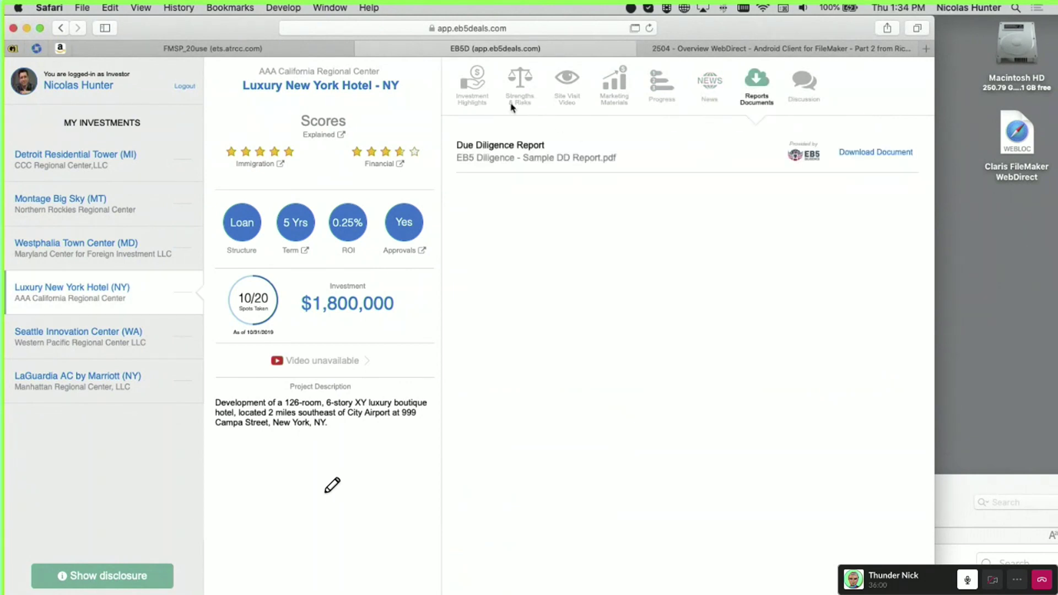
Expand Investment Highlights: 3rd-Party Oversight, Timeline, Capital Stack, Bridge Financing, Government Support & Tax Credits
{"action": "left_click", "coordinate": [475, 91]}
{"action": "left_click", "coordinate": [565, 430]}
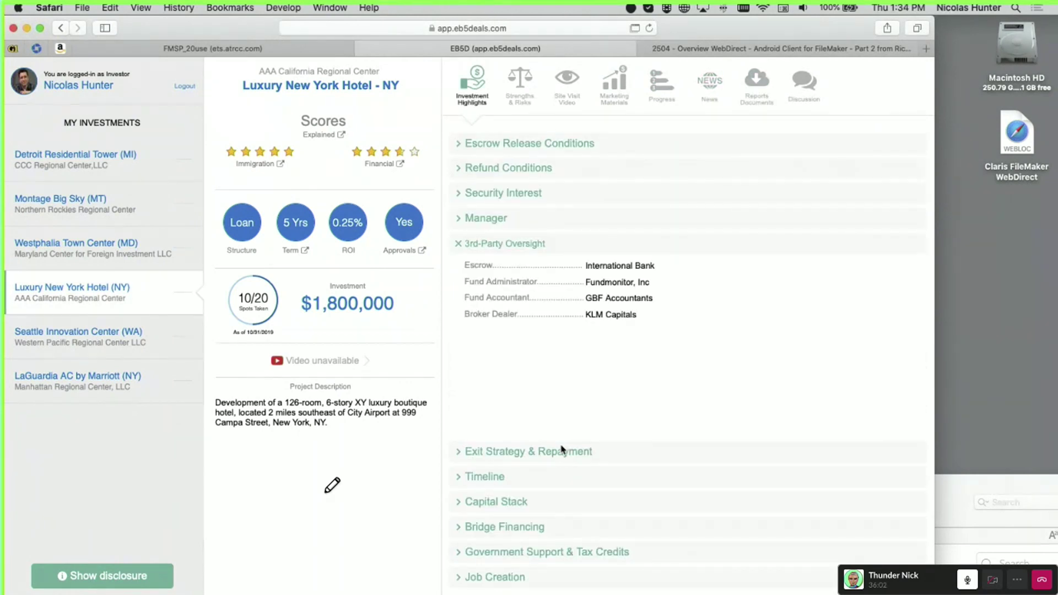
{"action": "left_click", "coordinate": [563, 479]}
{"action": "left_click", "coordinate": [562, 502]}
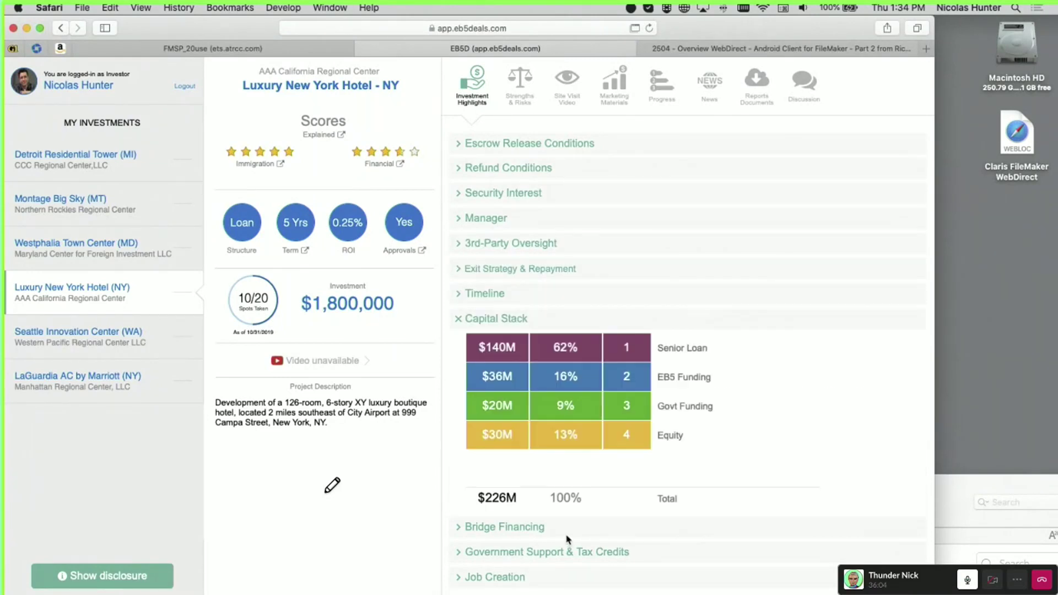
{"action": "left_click", "coordinate": [568, 534]}
{"action": "left_click", "coordinate": [574, 554]}
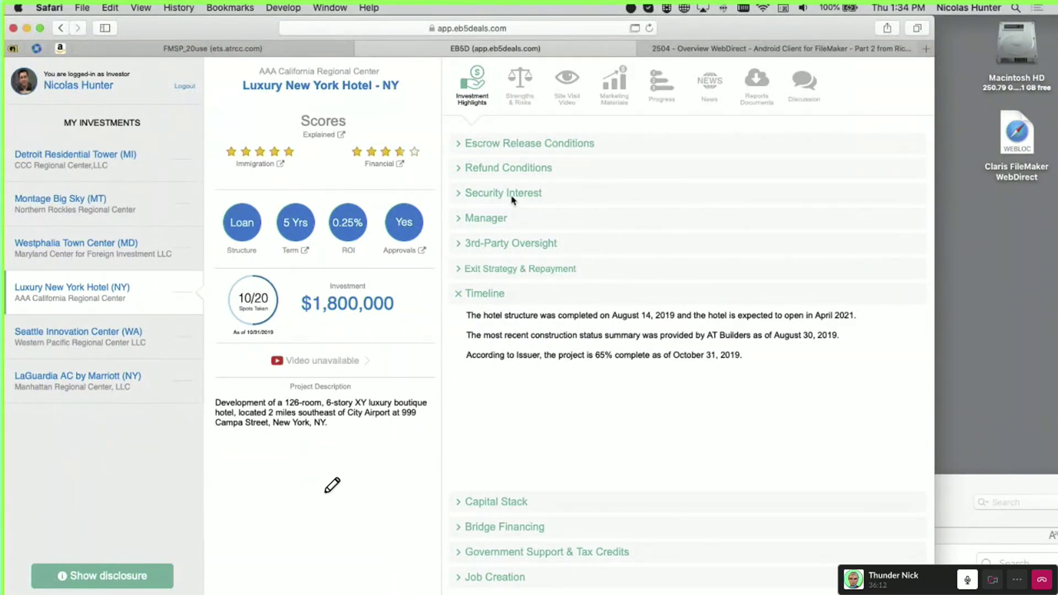
{"action": "left_click", "coordinate": [940, 489]}
{"action": "left_click_drag", "start_coordinate": [938, 489], "coordinate": [827, 38]}
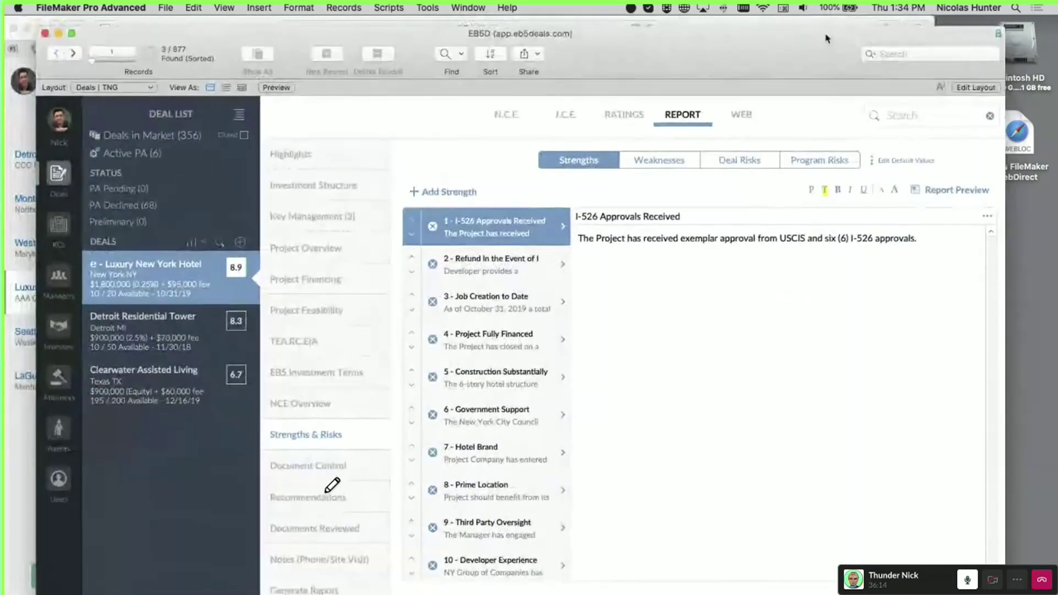
View an agent's Account settings on FileMaker's Agents layout
{"action": "left_click", "coordinate": [58, 427]}
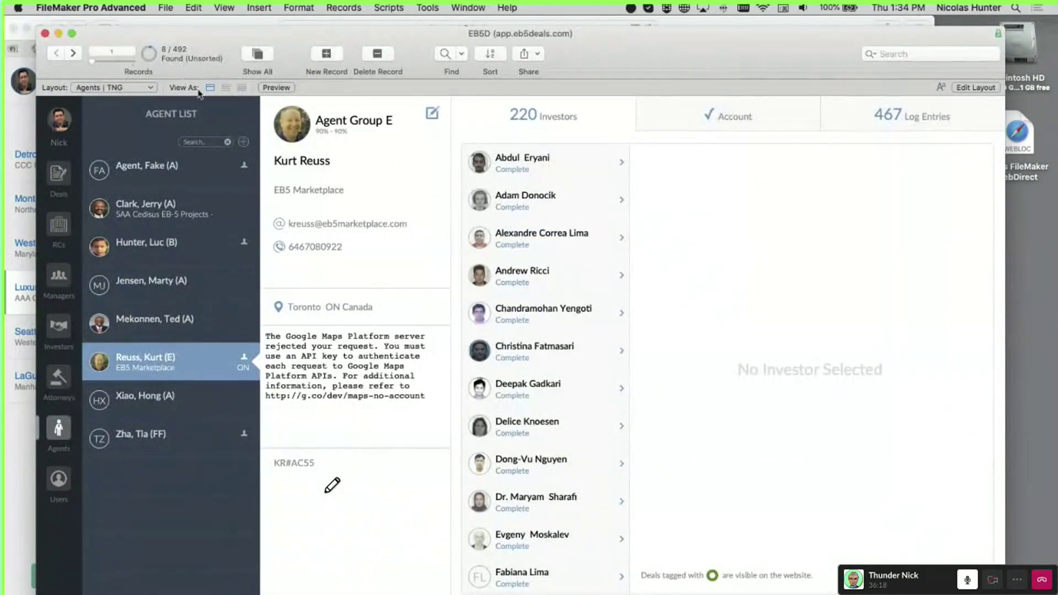
{"action": "left_click_drag", "start_coordinate": [421, 43], "coordinate": [197, 52]}
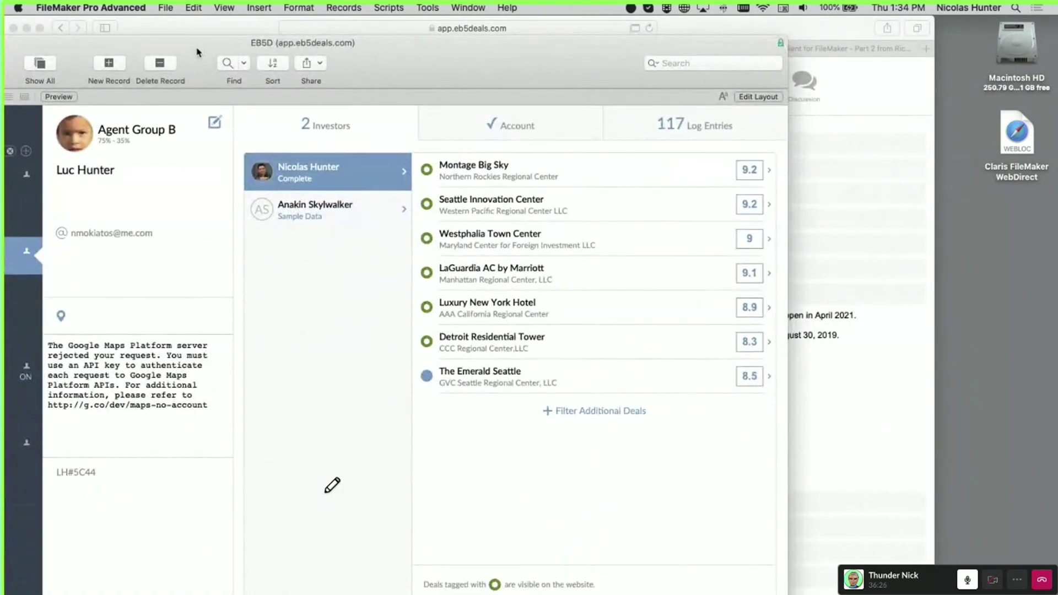
{"action": "left_click", "coordinate": [488, 133]}
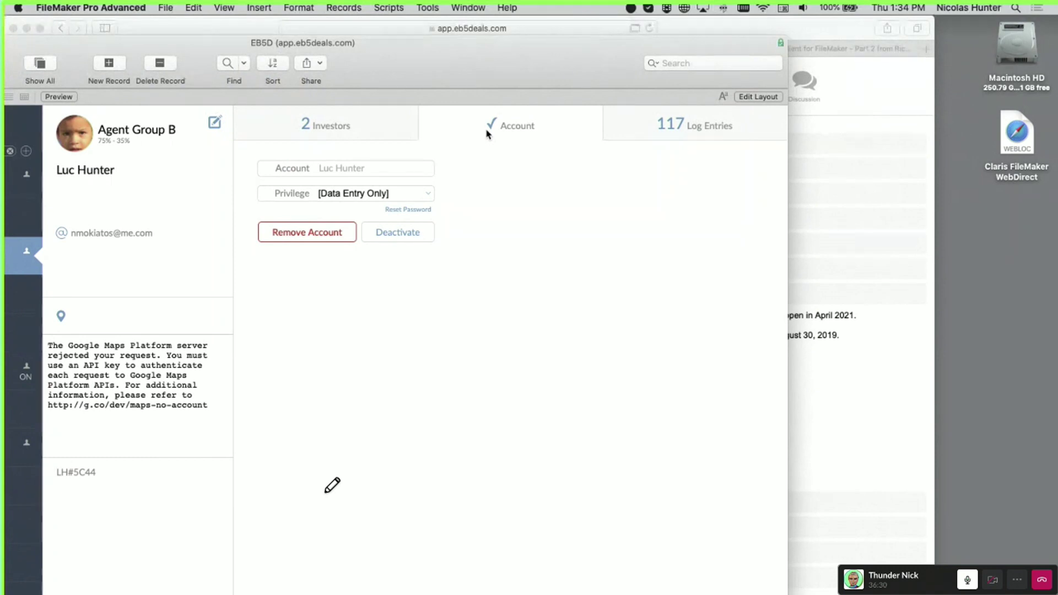
Move the FileMaker window to the other display and dismiss the Slack menu
{"action": "left_click_drag", "start_coordinate": [431, 67], "coordinate": [1, 105]}
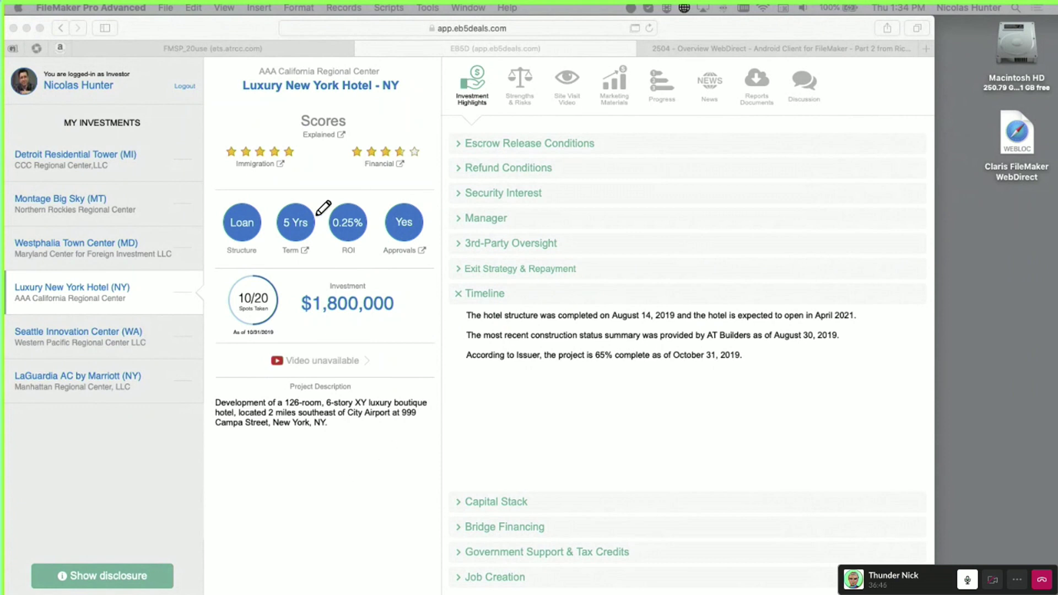
{"action": "left_click", "coordinate": [90, 6]}
{"action": "left_click", "coordinate": [132, 23]}
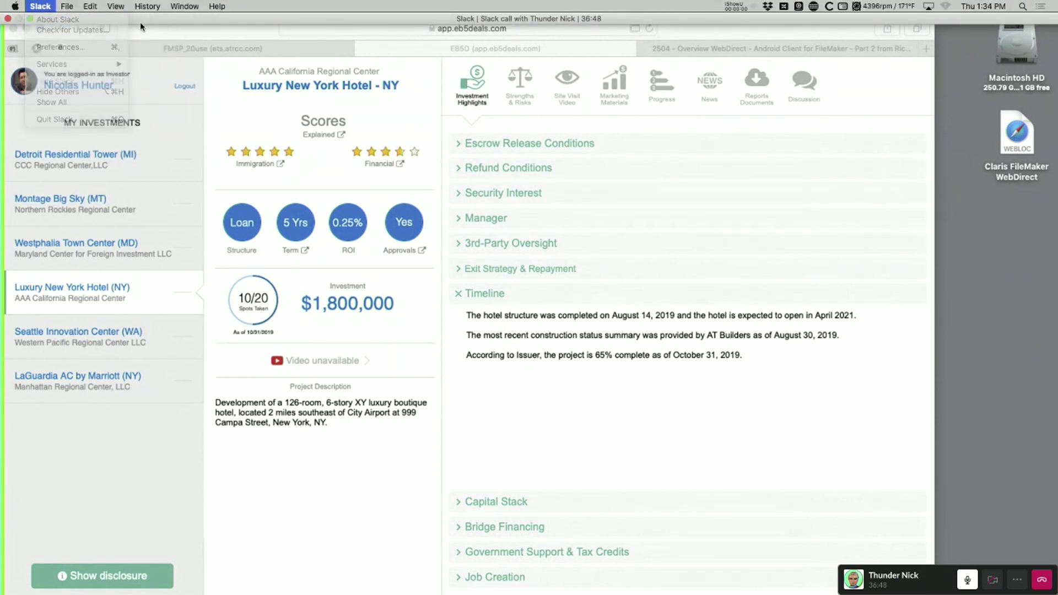
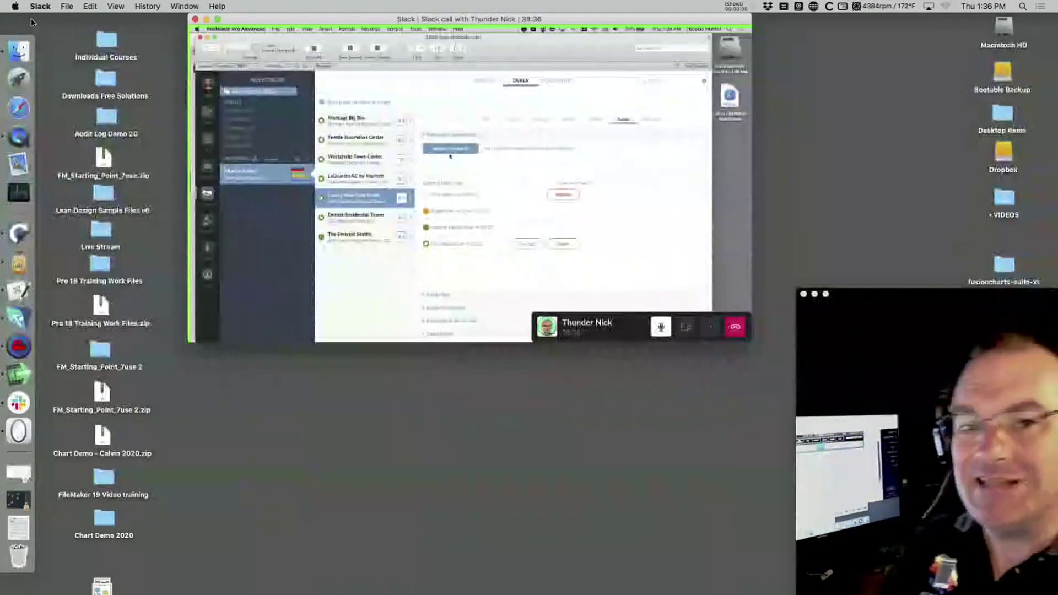
Make the shared FileMaker screen fill the display and drag the FileMaker window down
{"action": "left_click", "coordinate": [218, 20]}
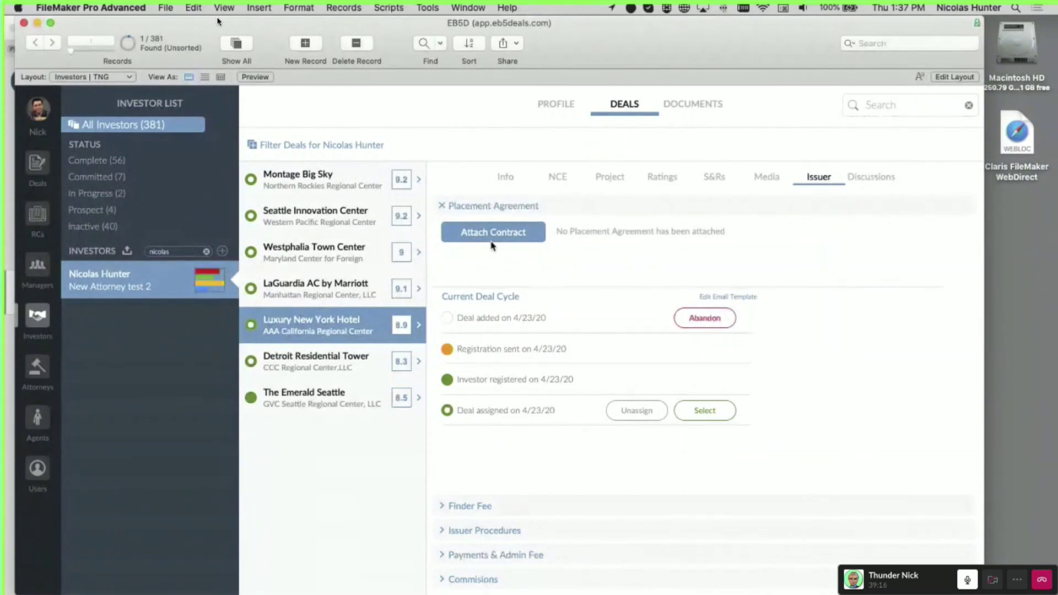
{"action": "left_click_drag", "start_coordinate": [702, 64], "coordinate": [640, 561]}
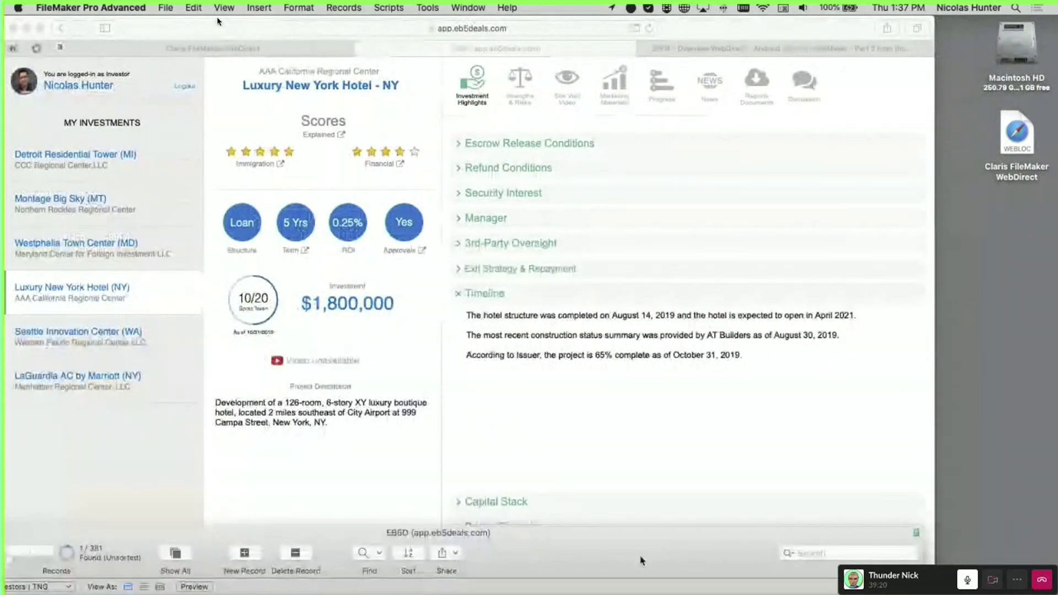
Minimize FileMaker to reveal the portal and log the investor out of the EB5D WebDirect portal
{"action": "left_click_drag", "start_coordinate": [640, 561], "coordinate": [701, 134]}
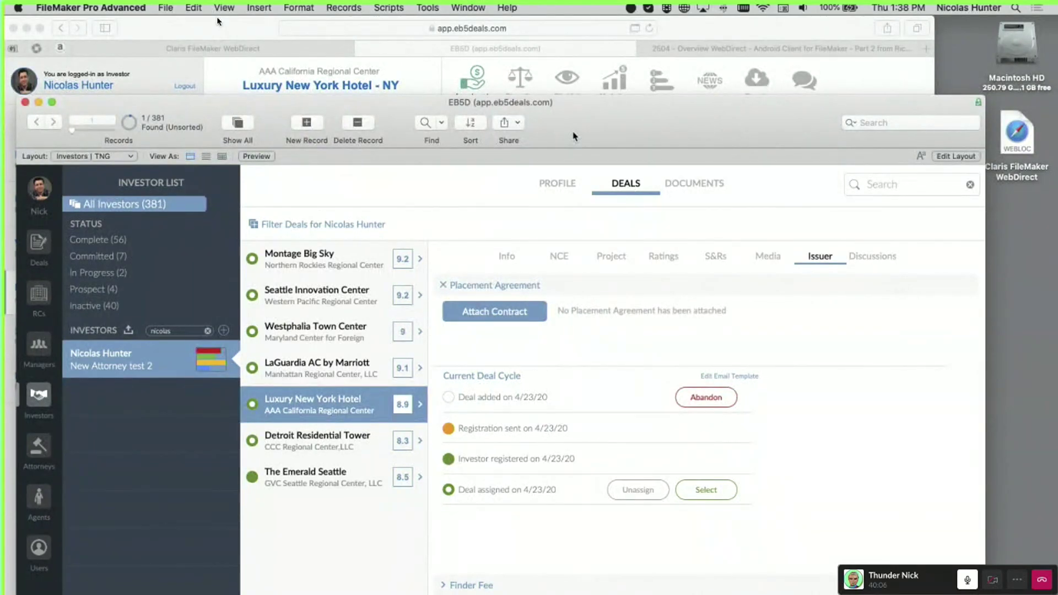
{"action": "key", "text": "super+m"}
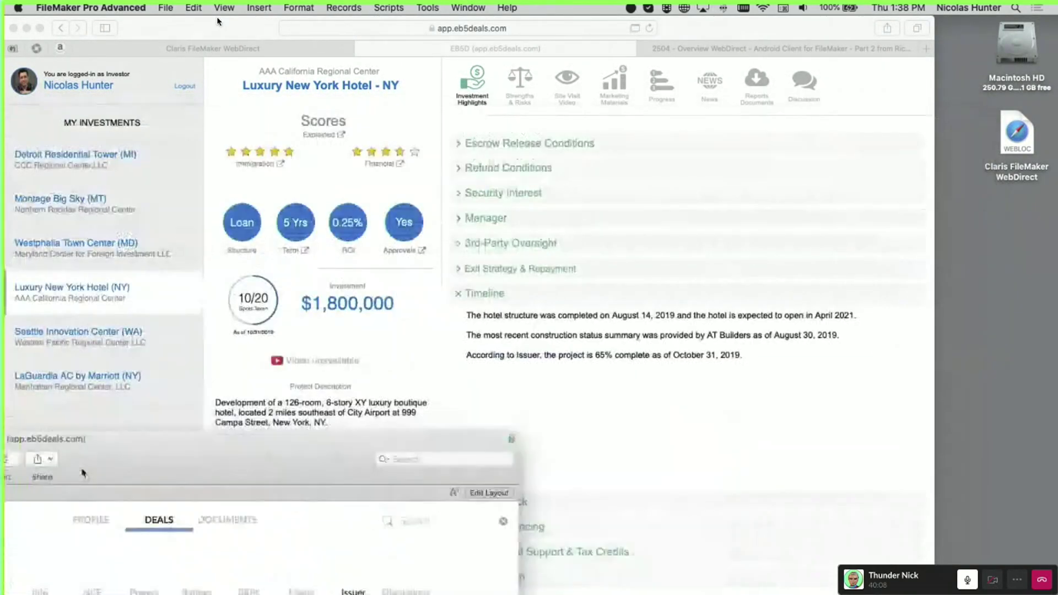
{"action": "left_click", "coordinate": [187, 87]}
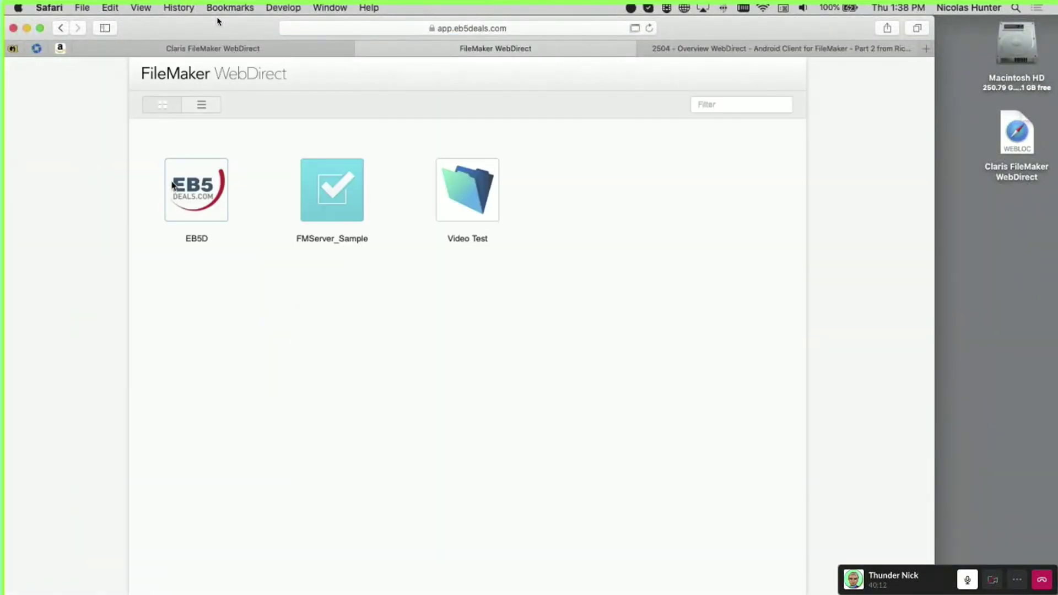
Sign in to EB5D with the investor account to view Montage Big Sky - MT, then log out
{"action": "left_click", "coordinate": [176, 187]}
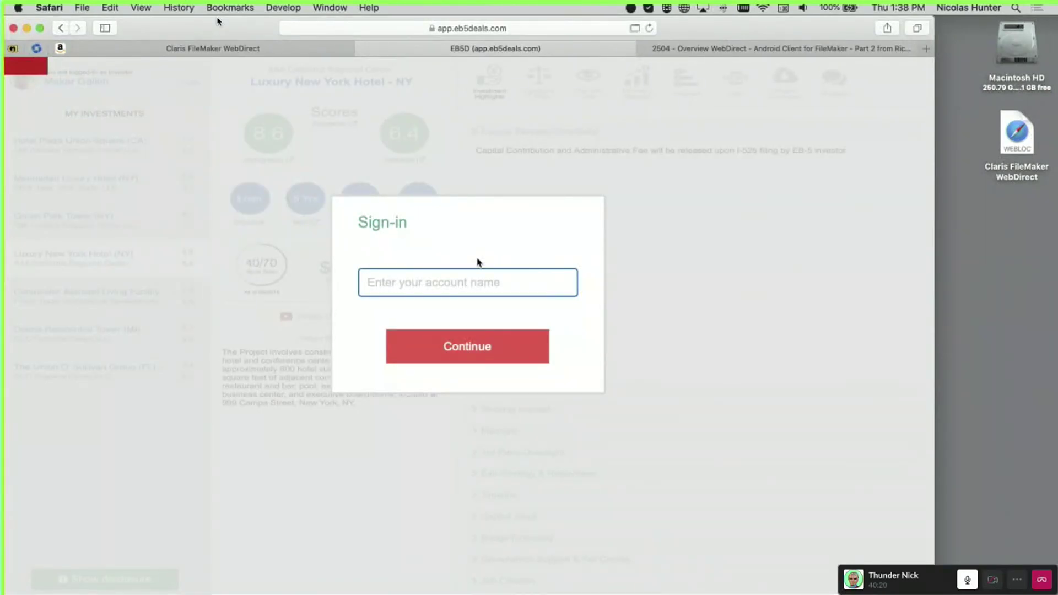
{"action": "type", "text": "mhm"}
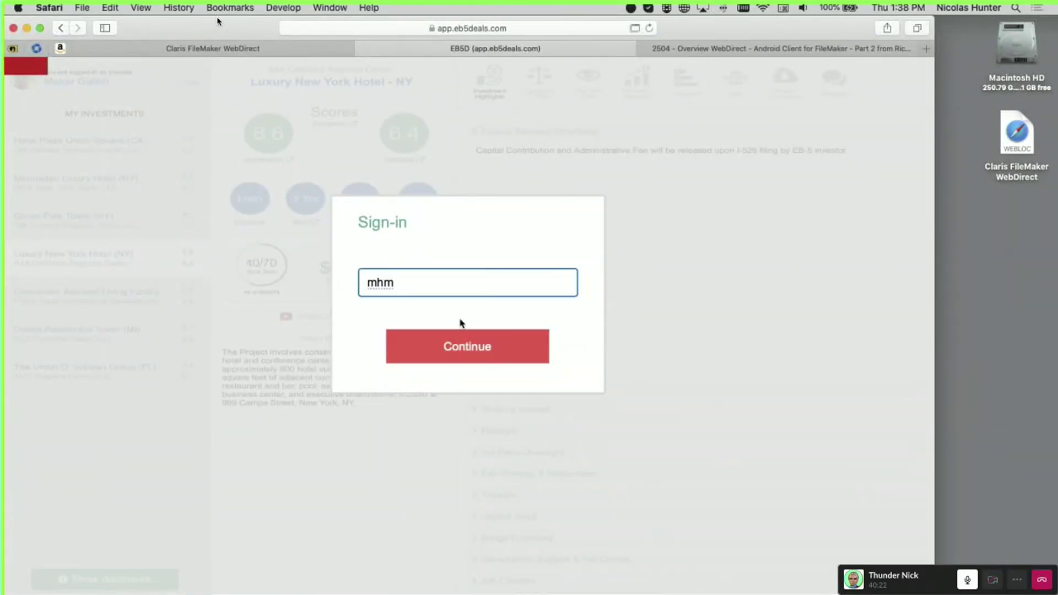
{"action": "double_click", "coordinate": [381, 284]}
{"action": "type", "text": "nhm"}
{"action": "left_click", "coordinate": [469, 351]}
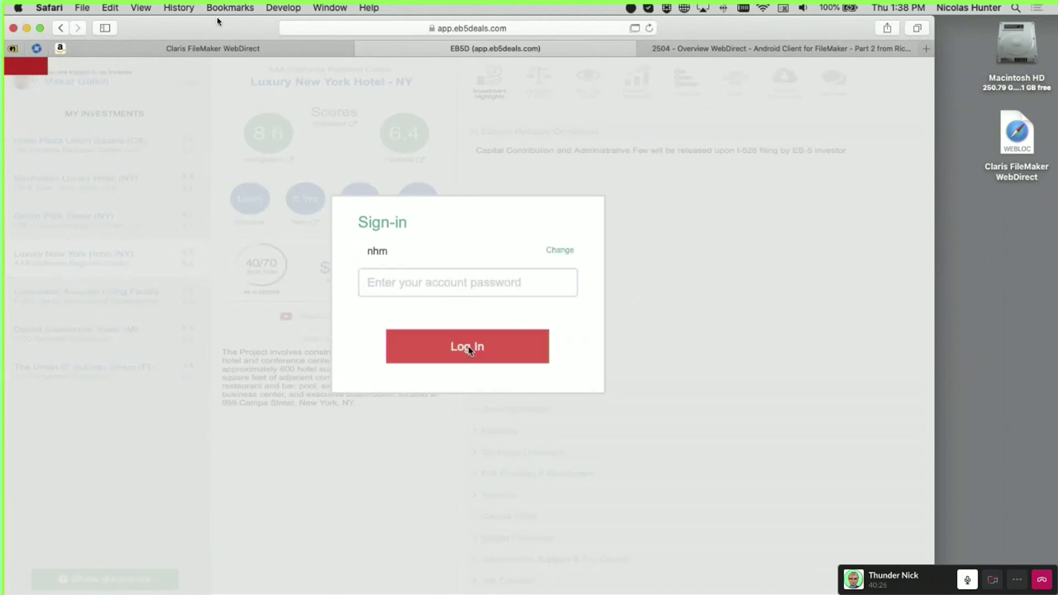
{"action": "left_click", "coordinate": [440, 283]}
{"action": "type", "text": "••••••••••"}
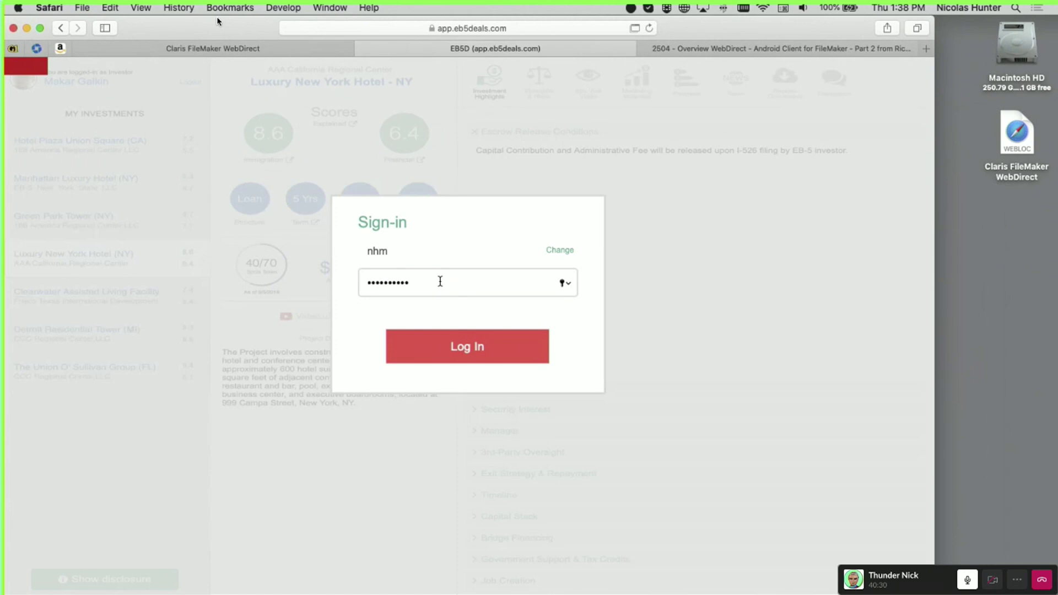
{"action": "left_click", "coordinate": [477, 350]}
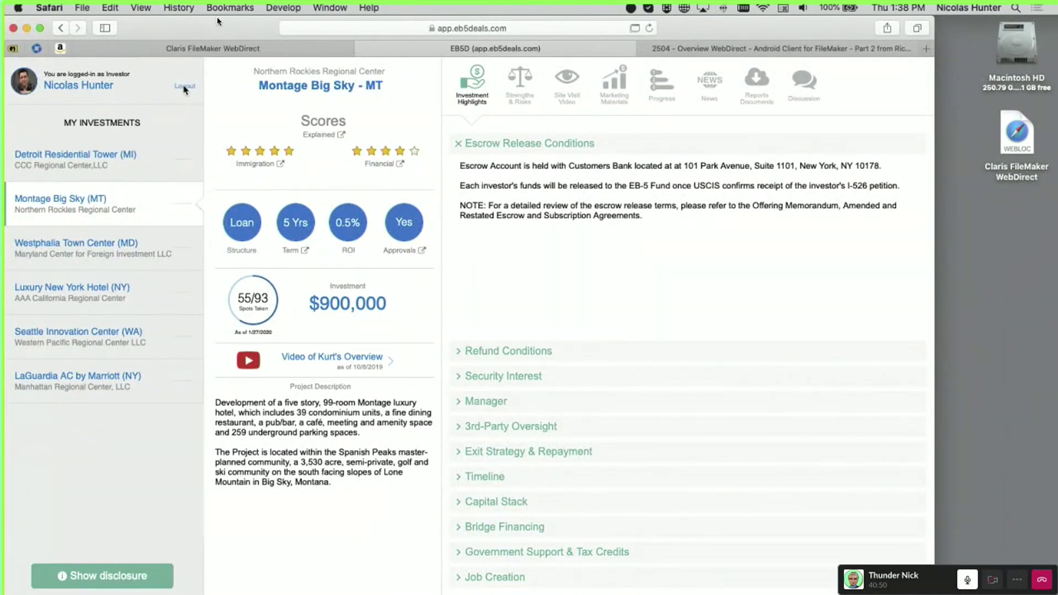
{"action": "left_click", "coordinate": [185, 88]}
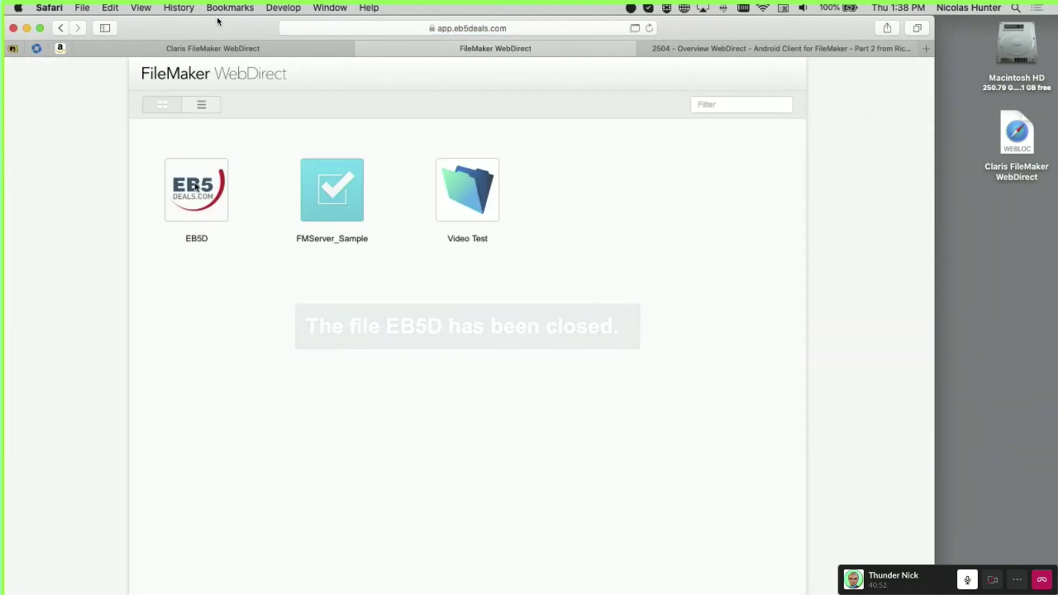
Reopen EB5D and log in with the agent's account name and password
{"action": "left_click", "coordinate": [200, 190]}
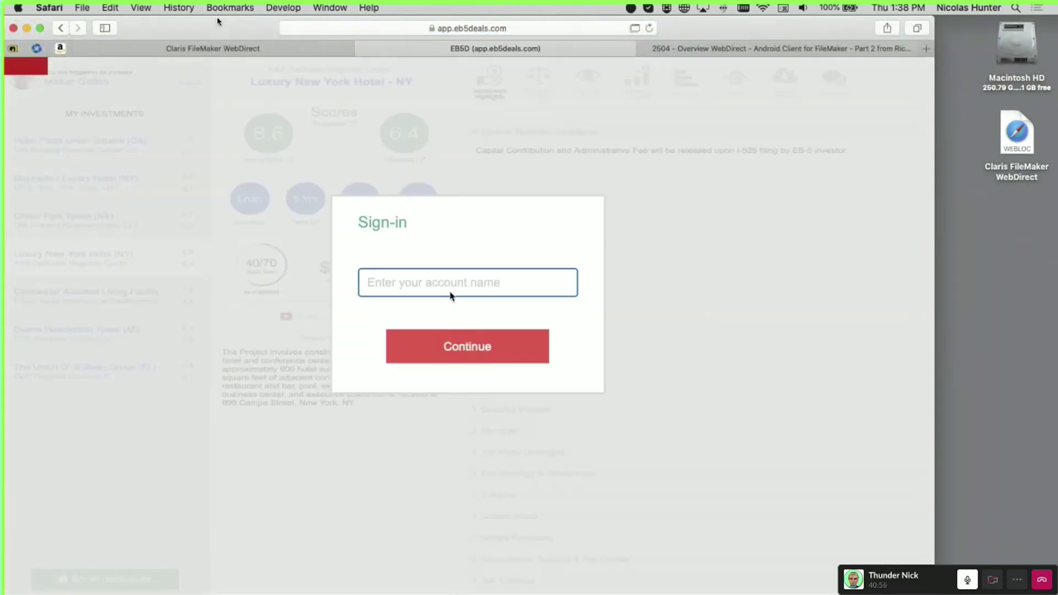
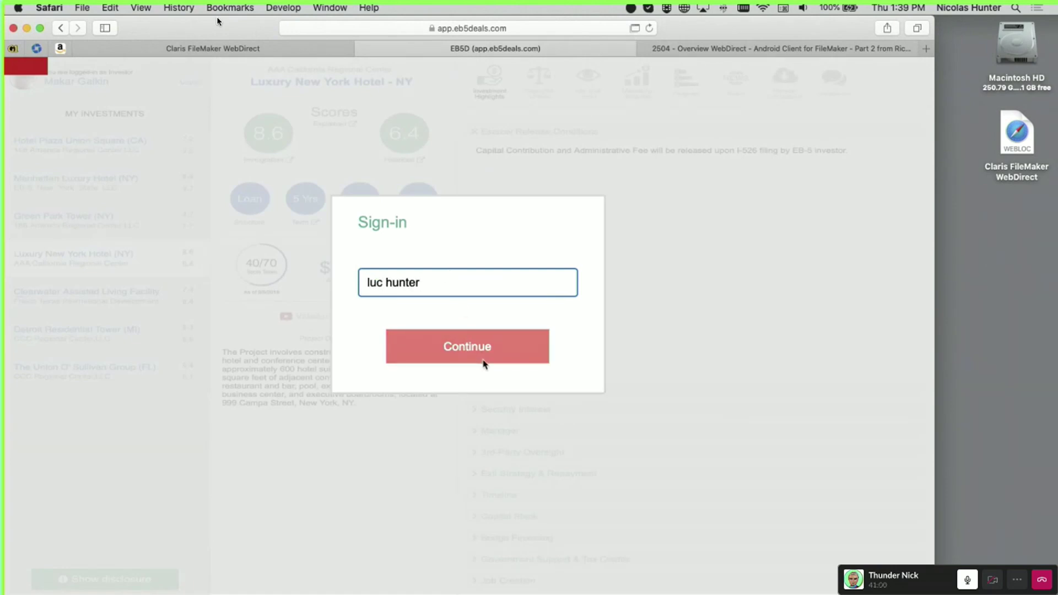
{"action": "left_click", "coordinate": [483, 358]}
{"action": "type", "text": "••••••••••"}
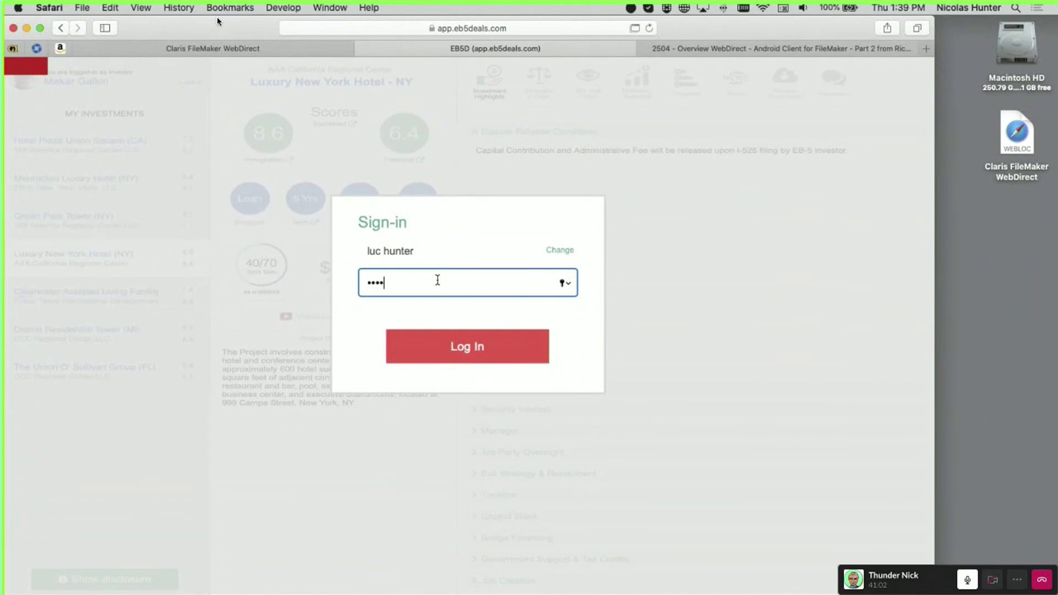
{"action": "left_click", "coordinate": [465, 344]}
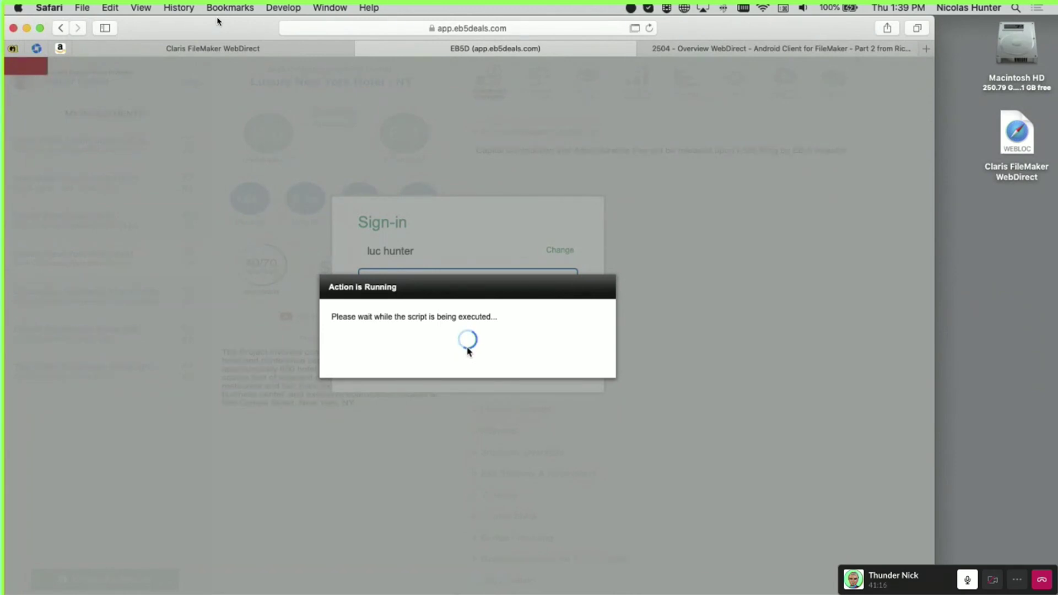
Check the list of available Wi-Fi networks, then dismiss it
{"action": "mouse_move", "coordinate": [1057, 1]}
{"action": "left_click", "coordinate": [765, 9]}
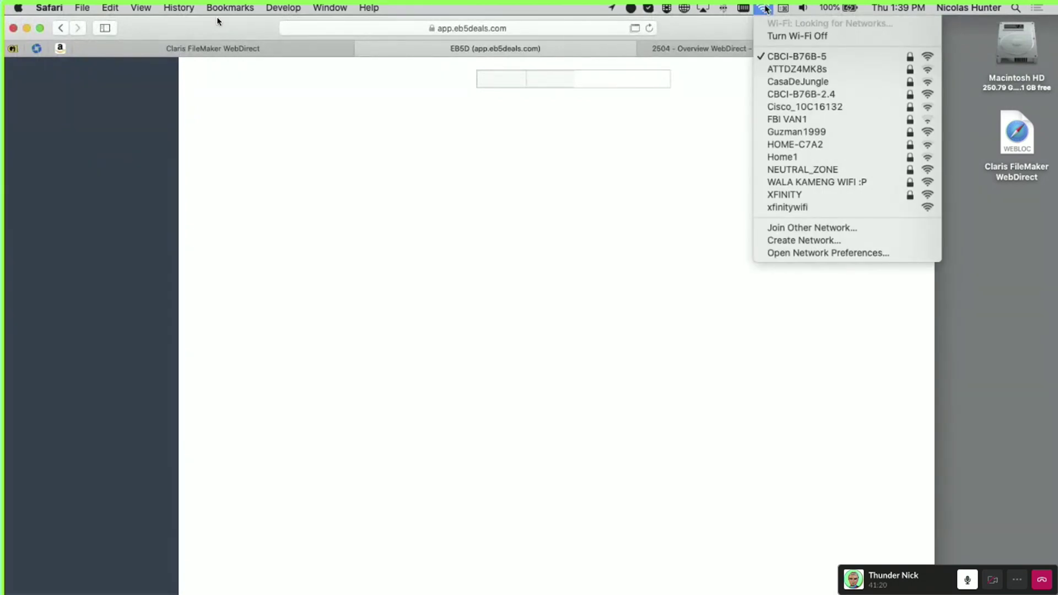
{"action": "left_click", "coordinate": [656, 192]}
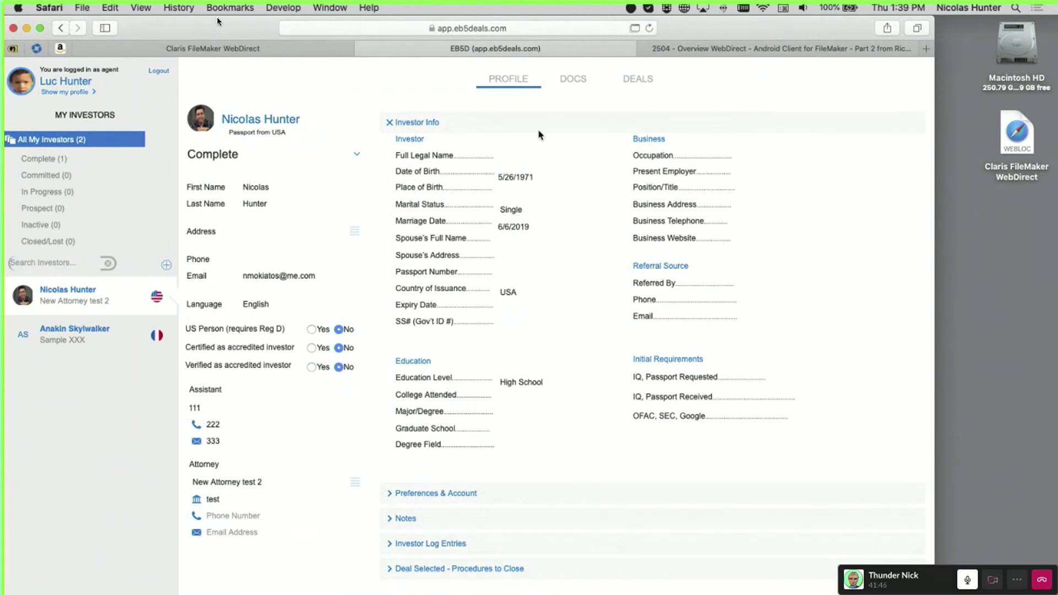
View the agent's own profile, return to the investor list, and log the agent out
{"action": "left_click_drag", "start_coordinate": [725, 29], "coordinate": [809, 36]}
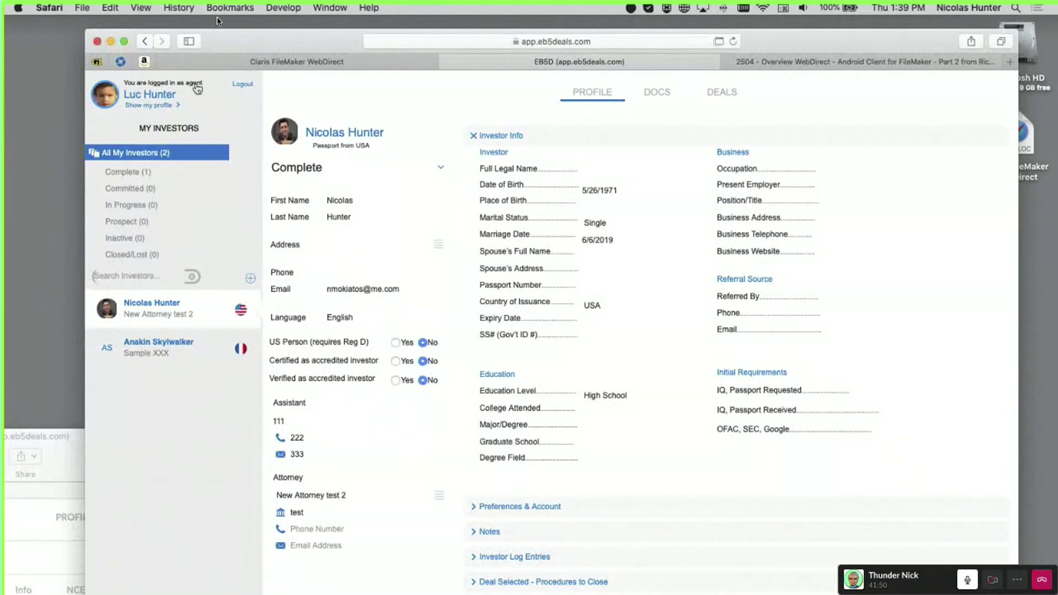
{"action": "left_click", "coordinate": [168, 111]}
{"action": "left_click", "coordinate": [122, 96]}
{"action": "left_click_drag", "start_coordinate": [302, 39], "coordinate": [425, 176]}
{"action": "left_click_drag", "start_coordinate": [153, 475], "coordinate": [529, 309]}
{"action": "left_click", "coordinate": [416, 177]}
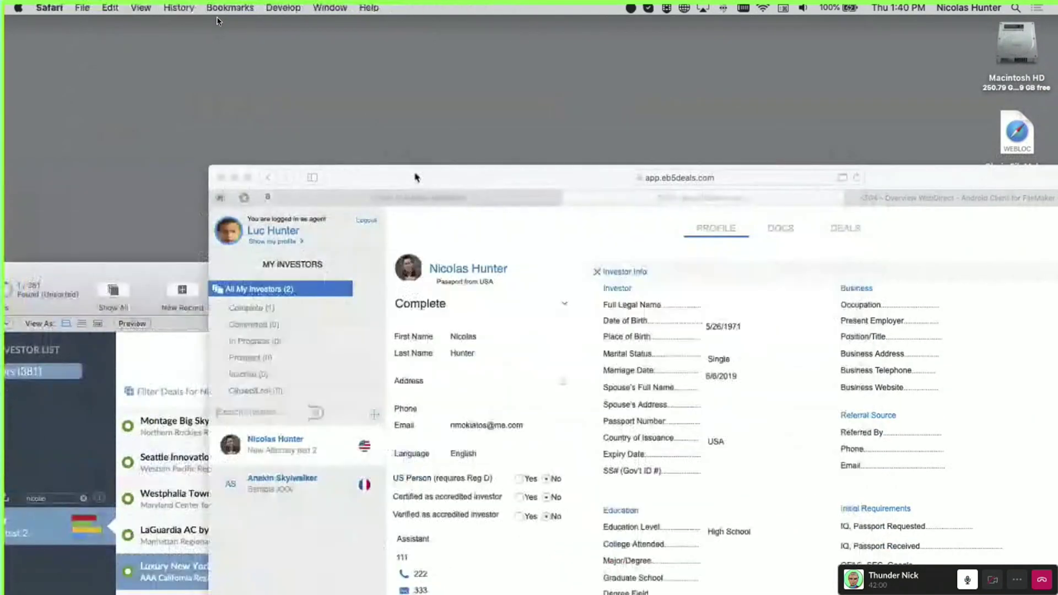
{"action": "left_click", "coordinate": [365, 221]}
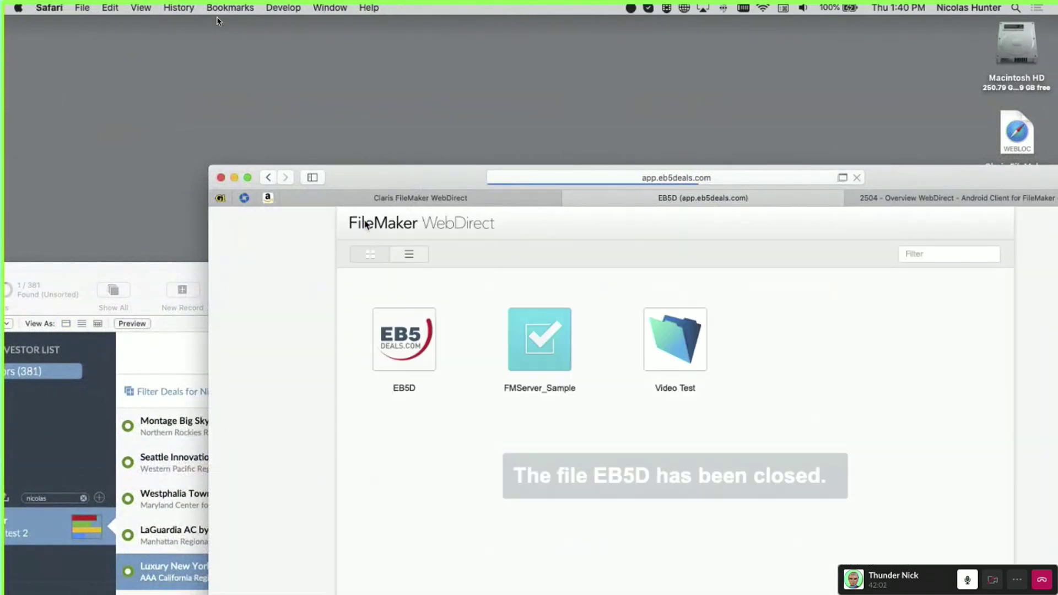
Reopen EB5D and log in again with the investor account
{"action": "left_click", "coordinate": [409, 345]}
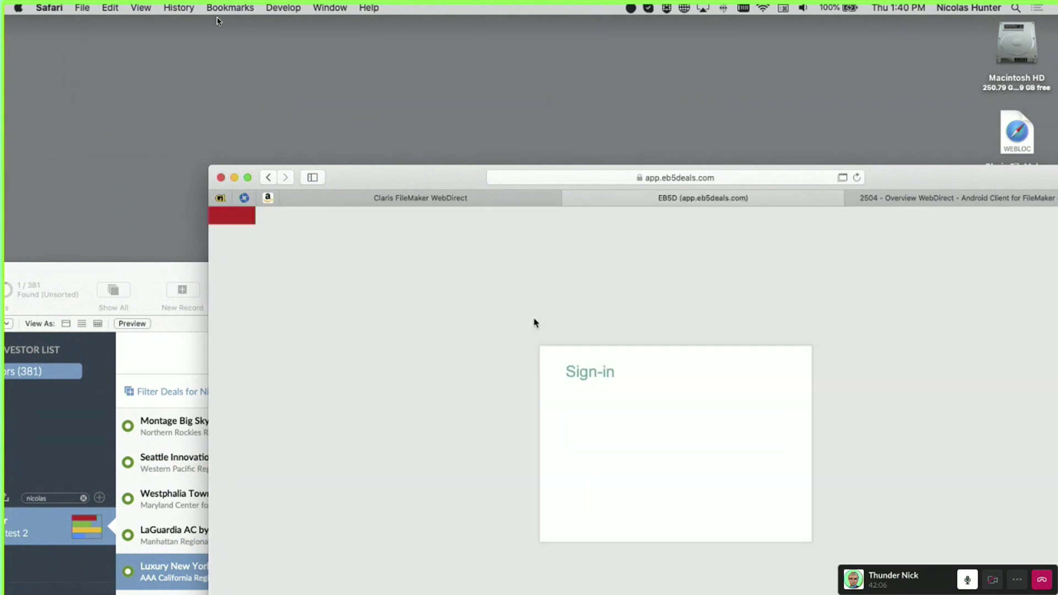
{"action": "type", "text": "nhm"}
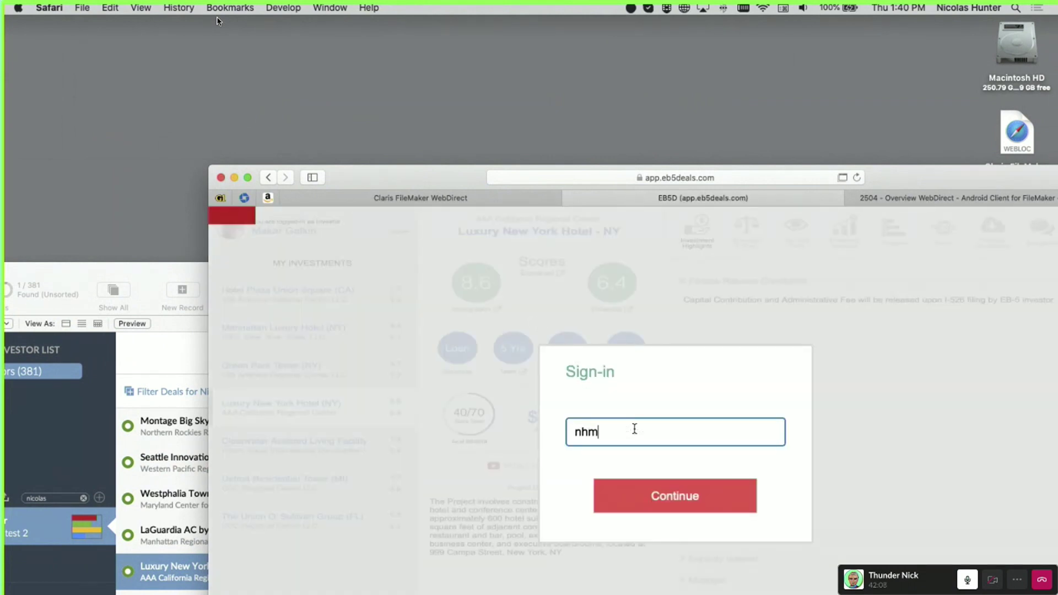
{"action": "left_click", "coordinate": [634, 495]}
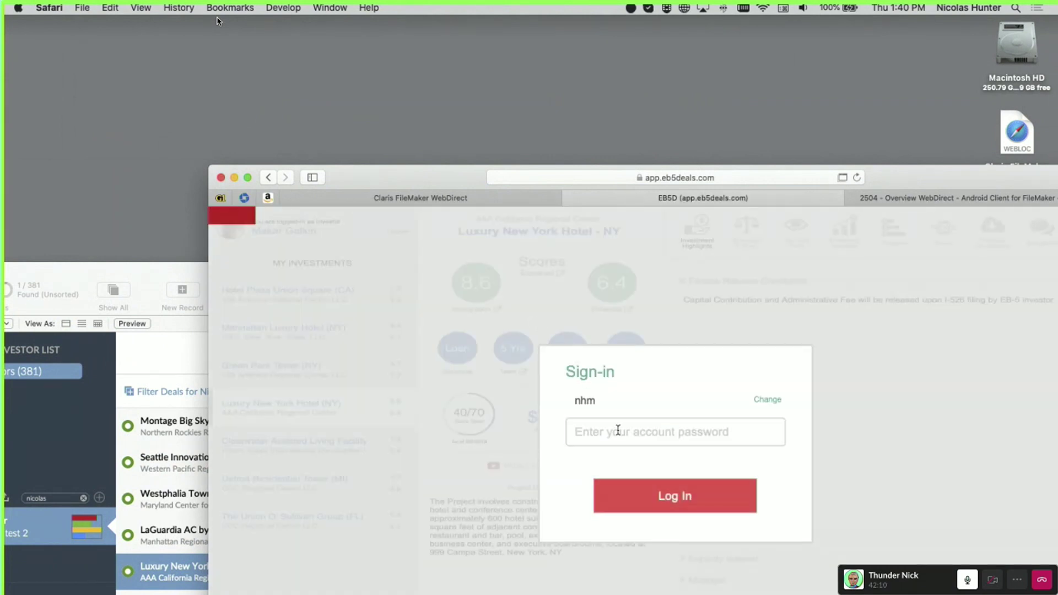
{"action": "type", "text": "•••••••••••"}
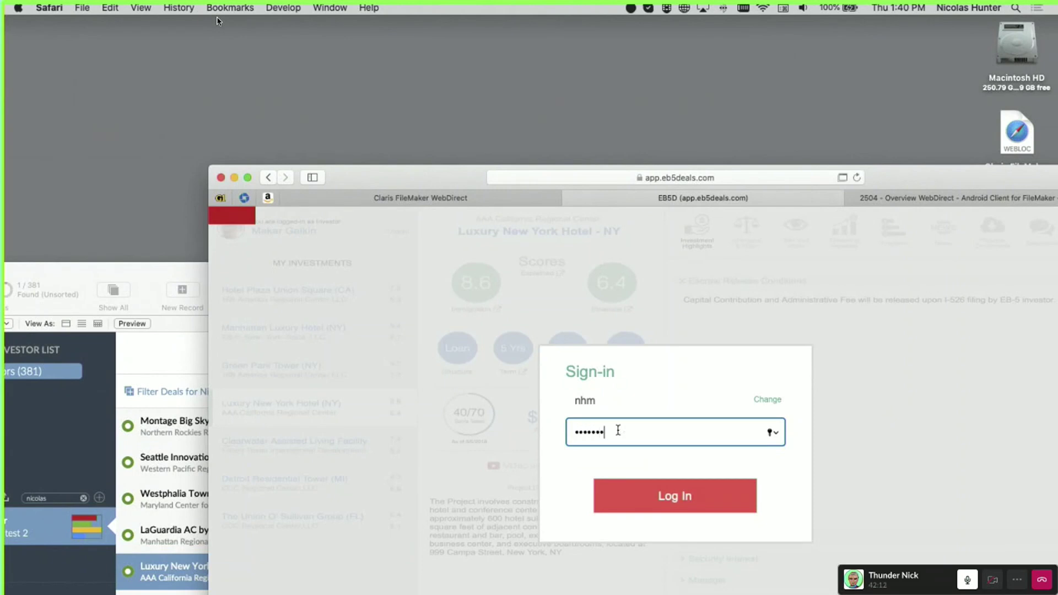
{"action": "left_click", "coordinate": [659, 501]}
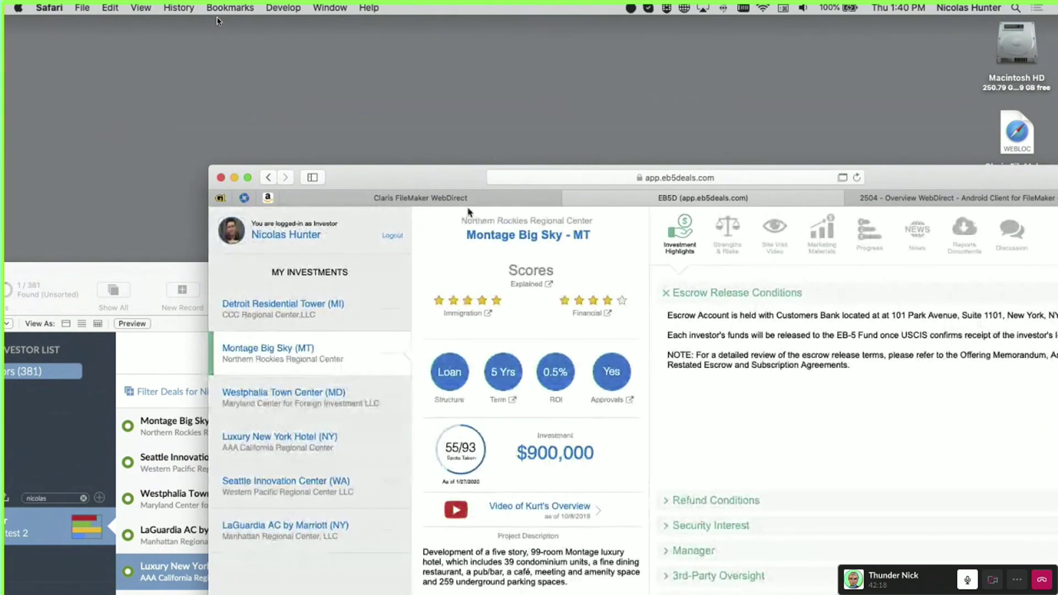
Bring the FileMaker Pro Advanced window forward and switch to Layout mode
{"action": "left_click_drag", "start_coordinate": [435, 175], "coordinate": [632, 72]}
{"action": "left_click_drag", "start_coordinate": [285, 282], "coordinate": [496, 64]}
{"action": "key", "text": "super+l"}
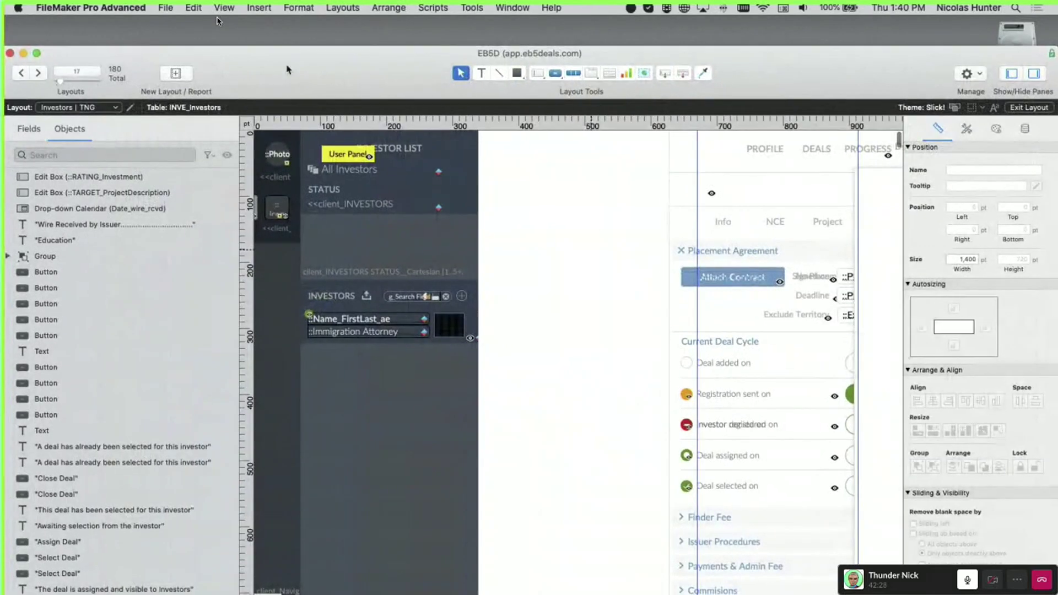
Switch to the WebDirect Investors layout and select the navigation_bar object
{"action": "left_click_drag", "start_coordinate": [287, 69], "coordinate": [335, 48]}
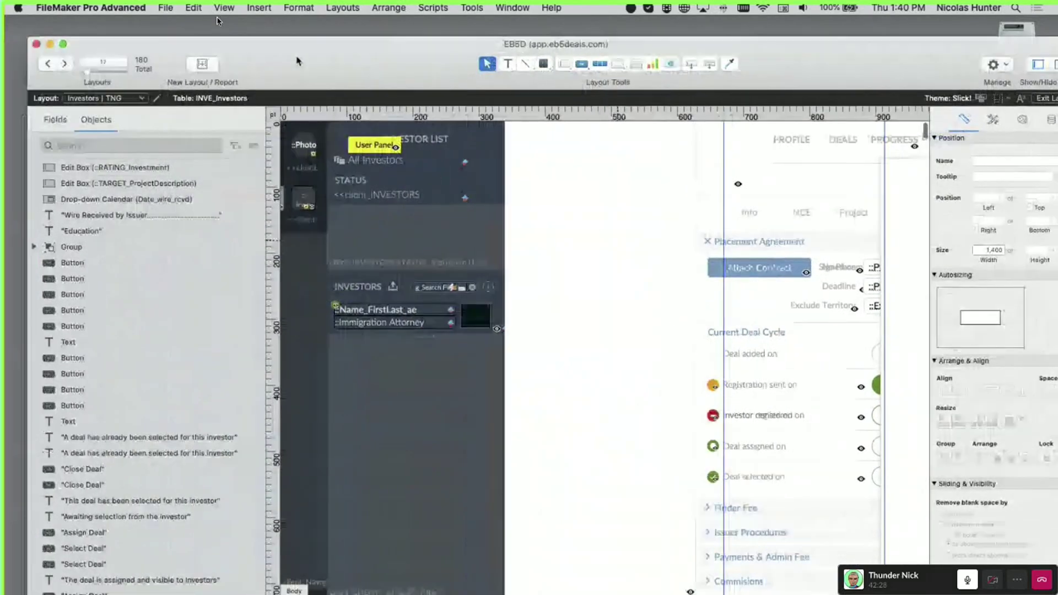
{"action": "left_click", "coordinate": [122, 85]}
{"action": "mouse_move", "coordinate": [153, 125]}
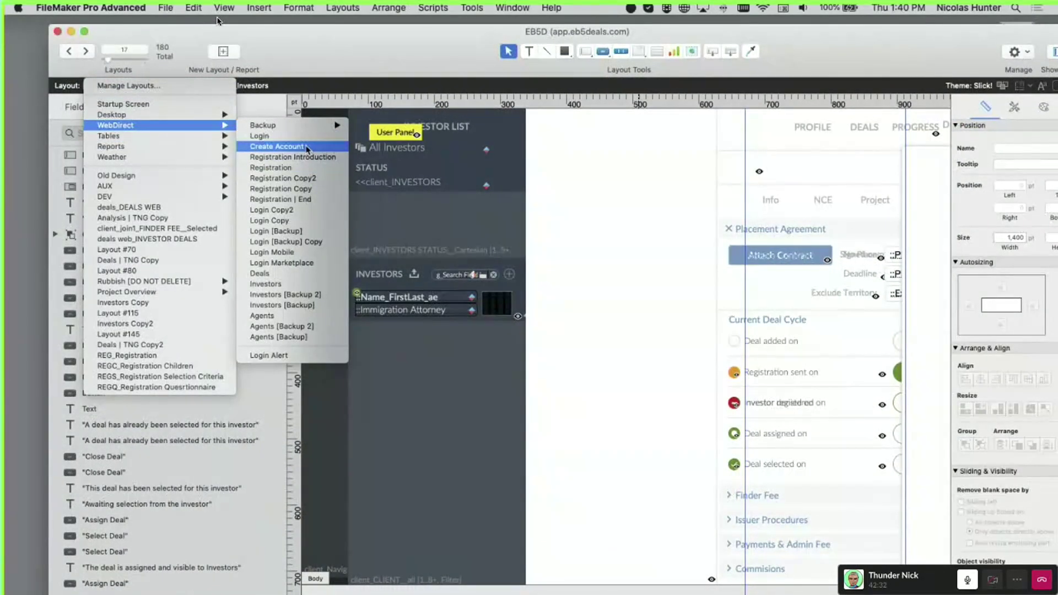
{"action": "left_click", "coordinate": [312, 285]}
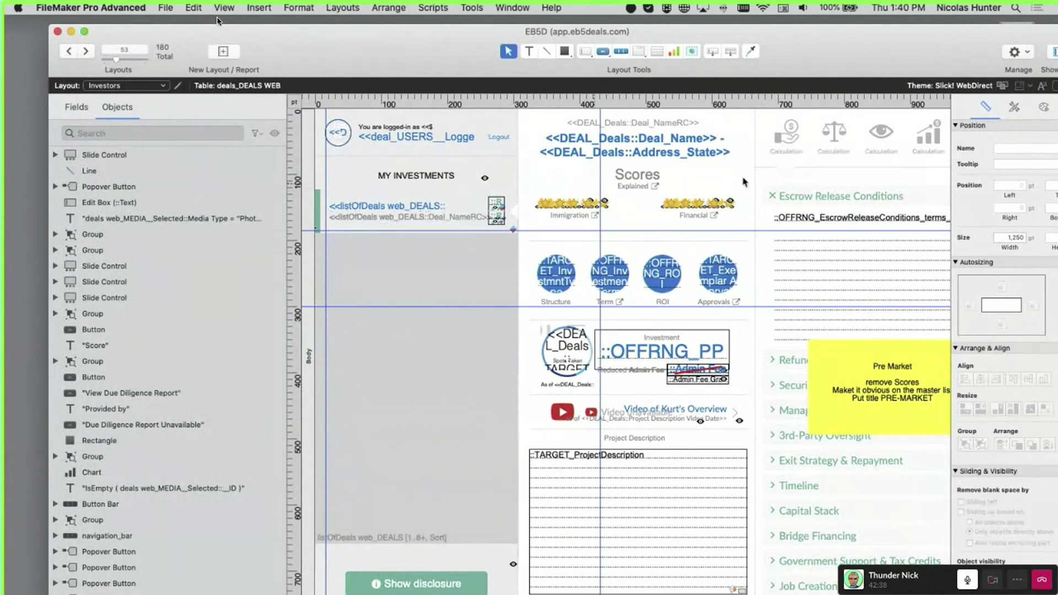
{"action": "left_click", "coordinate": [779, 137]}
{"action": "left_click_drag", "start_coordinate": [798, 52], "coordinate": [610, 54]}
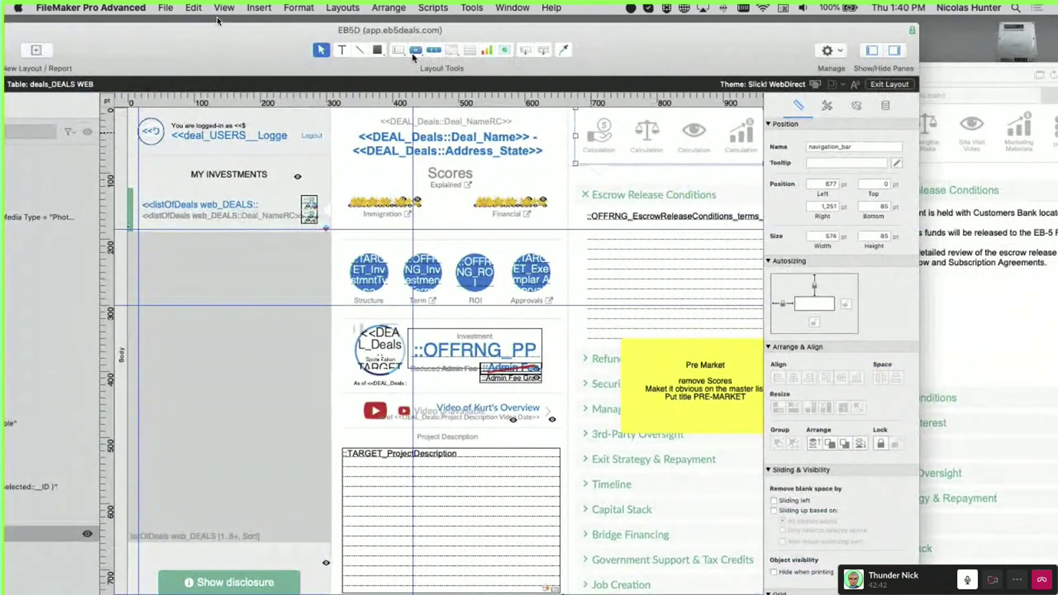
Draw a button above the Escrow Release Conditions header and select that header
{"action": "left_click", "coordinate": [416, 50]}
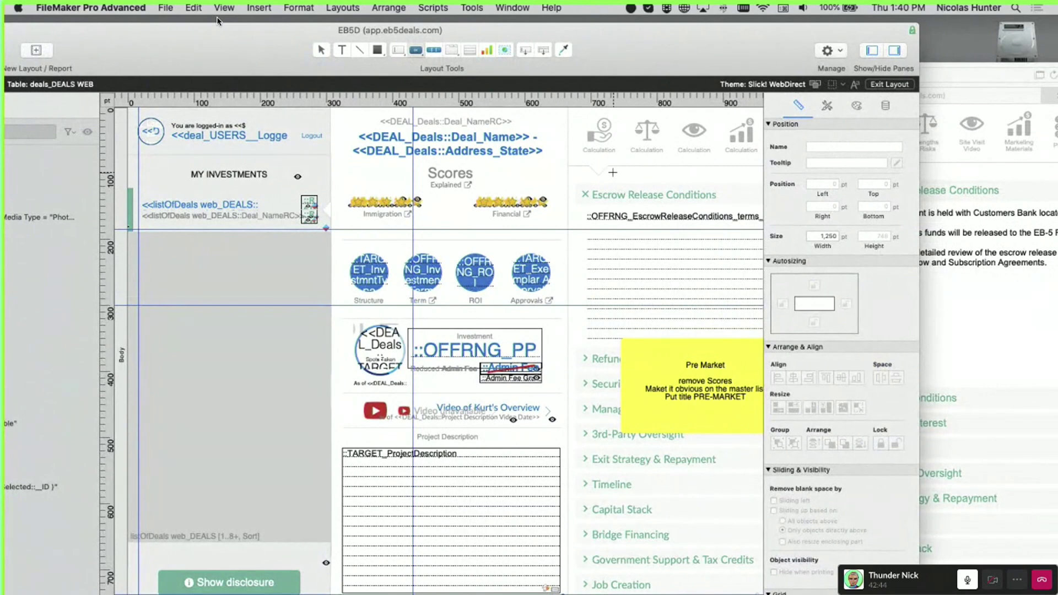
{"action": "key", "text": "Escape"}
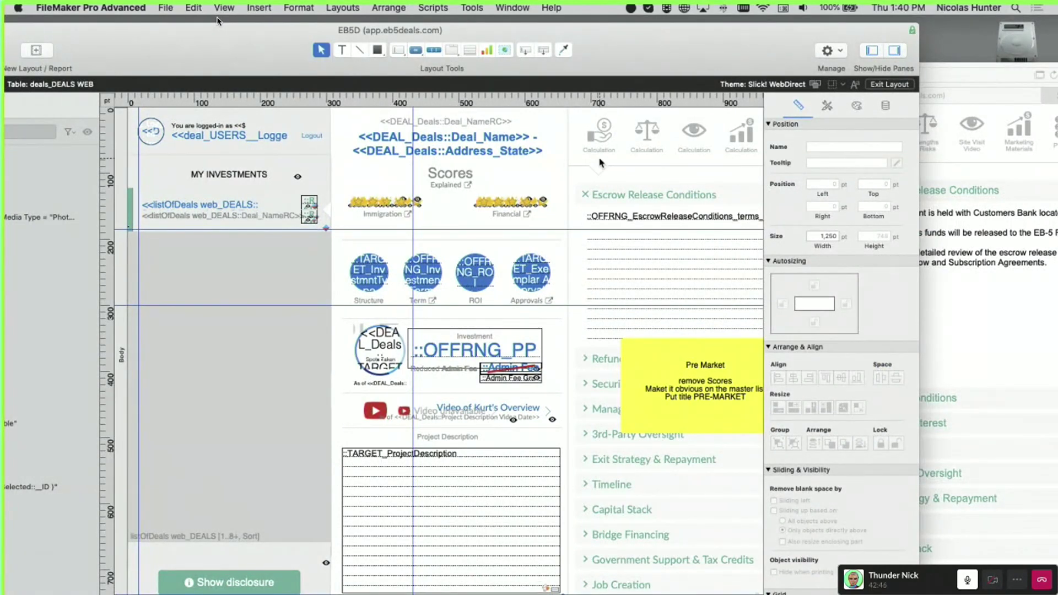
{"action": "left_click", "coordinate": [416, 50]}
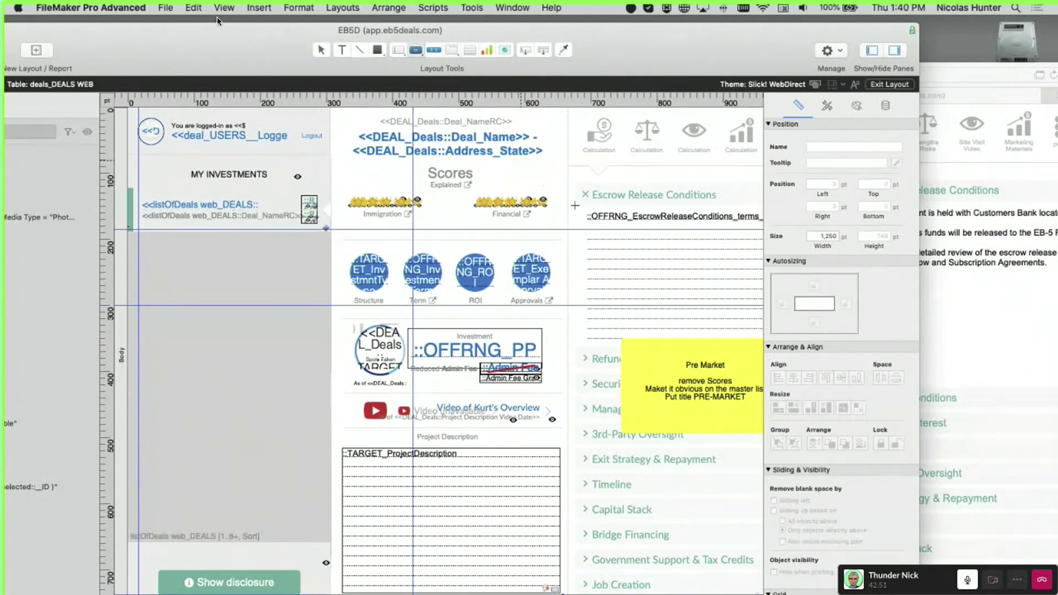
{"action": "left_click_drag", "start_coordinate": [599, 174], "coordinate": [648, 192]}
{"action": "left_click", "coordinate": [668, 178]}
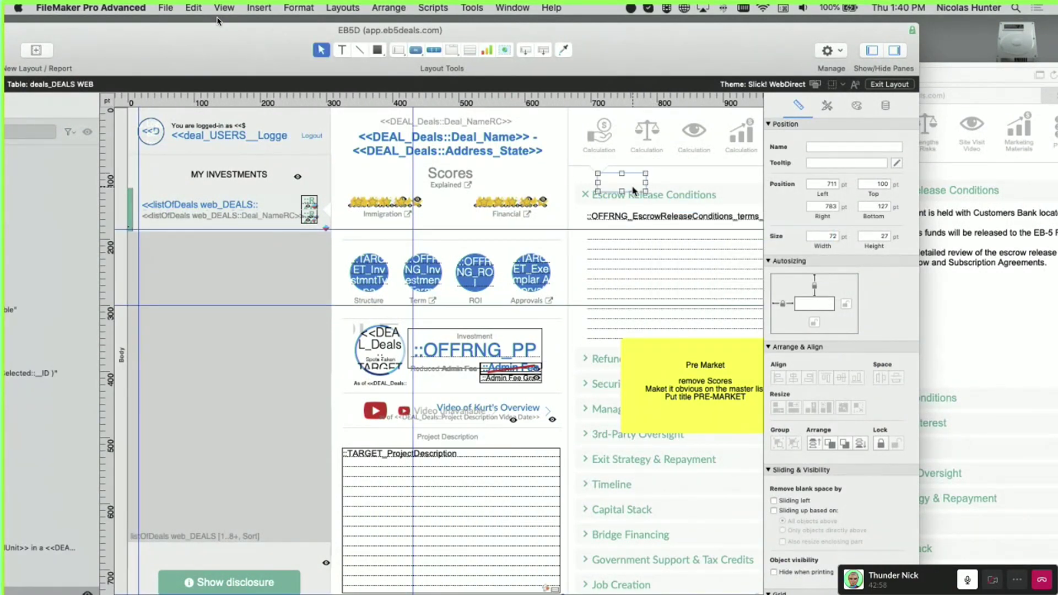
{"action": "left_click", "coordinate": [643, 197]}
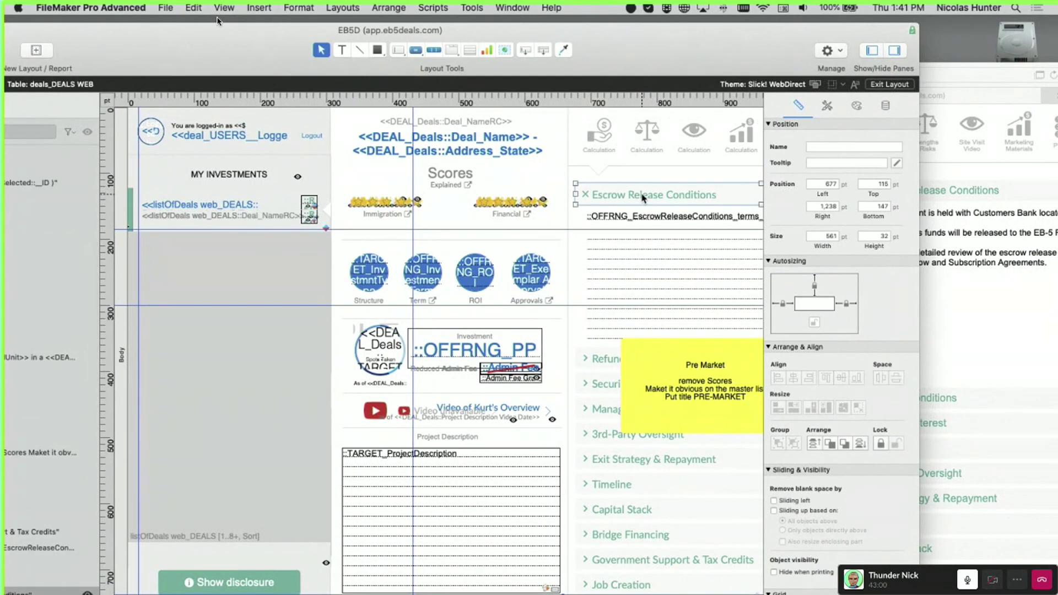
Draw a rectangle over the Escrow Release Conditions header and set its fill colour in Appearance
{"action": "left_click", "coordinate": [378, 51]}
{"action": "left_click_drag", "start_coordinate": [577, 183], "coordinate": [713, 204]}
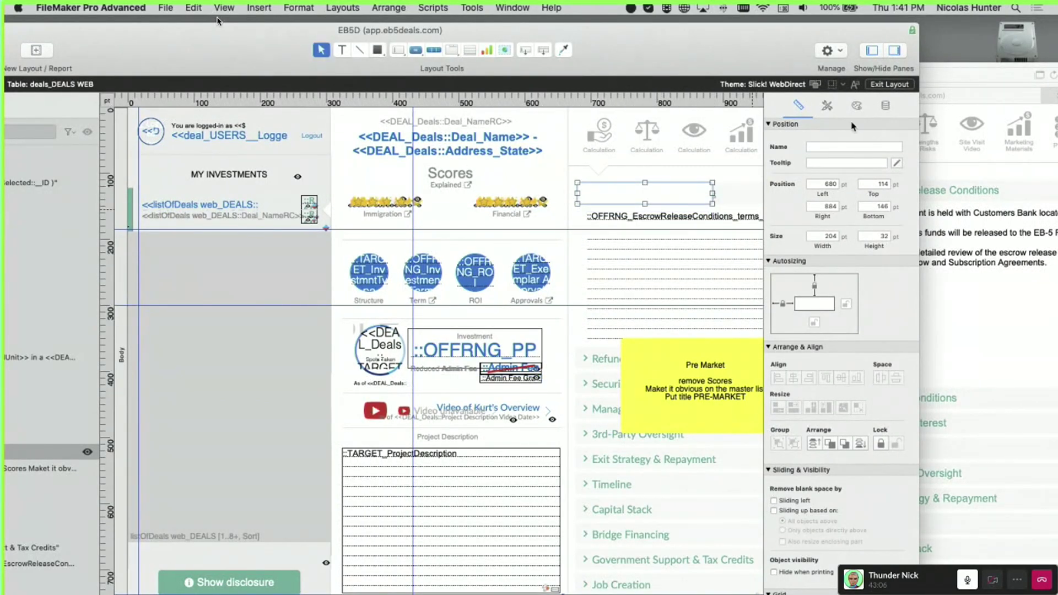
{"action": "left_click", "coordinate": [856, 105]}
{"action": "left_click", "coordinate": [796, 259]}
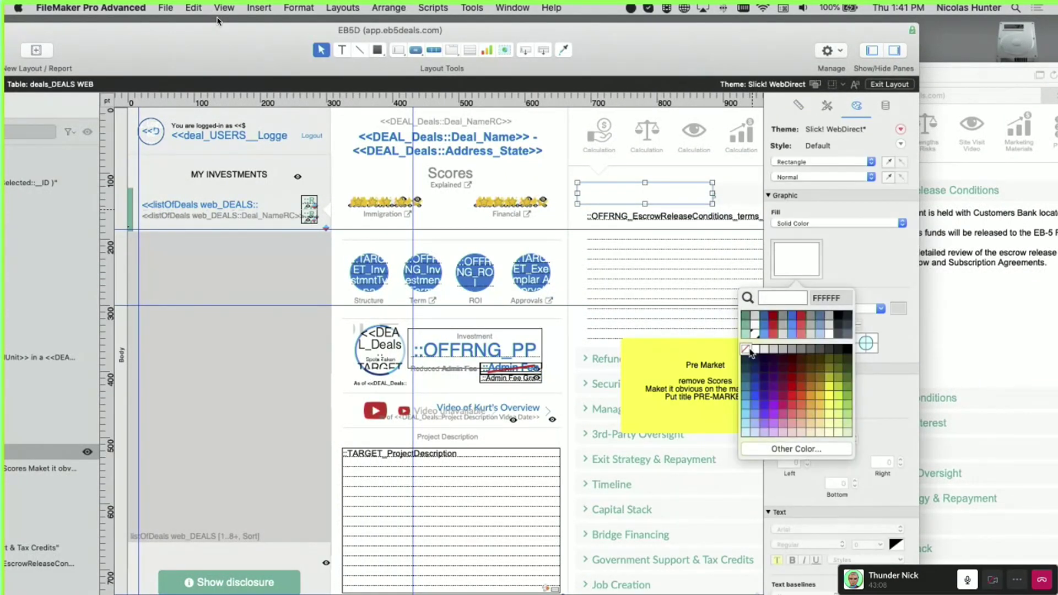
{"action": "left_click", "coordinate": [641, 244]}
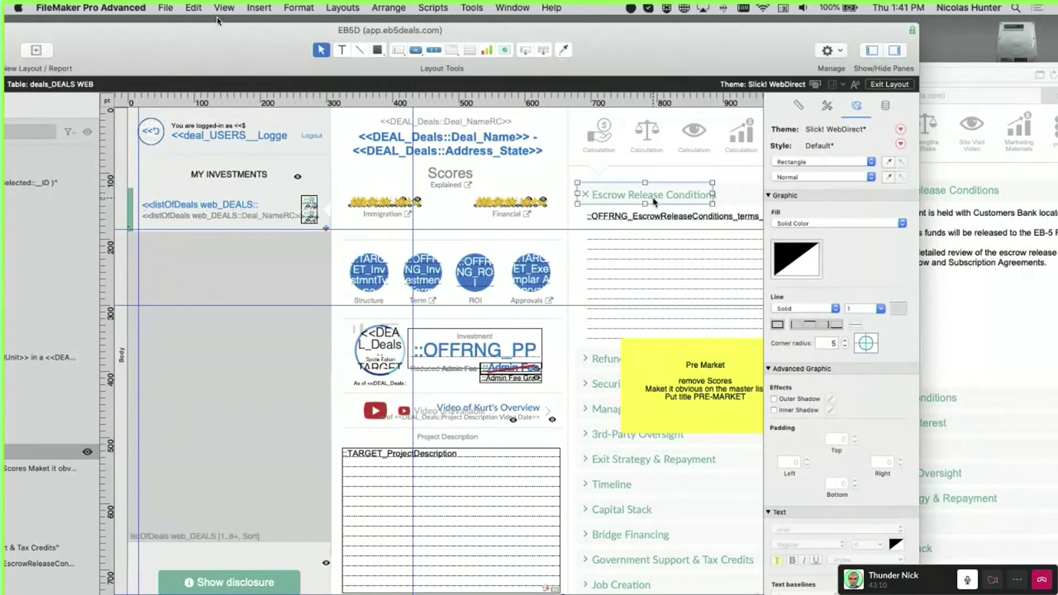
Save the layout and bring the WebDirect page to the front
{"action": "key", "text": "super+s"}
{"action": "left_click_drag", "start_coordinate": [131, 56], "coordinate": [303, 204]}
{"action": "left_click_drag", "start_coordinate": [665, 76], "coordinate": [349, 49]}
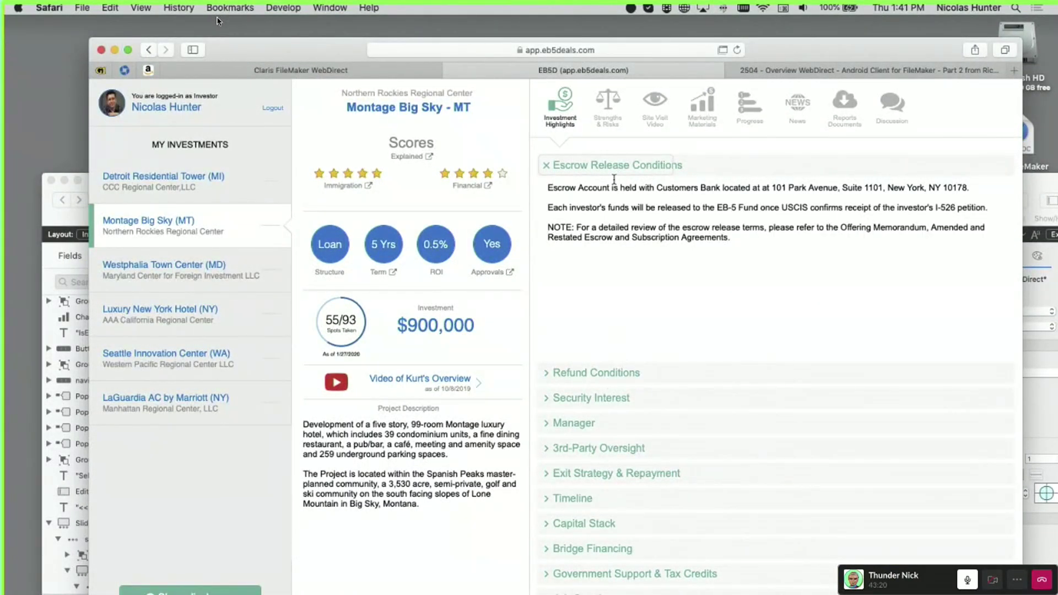
Toggle the Escrow Release Conditions section repeatedly, leaving it expanded, then return to the layout window
{"action": "left_click", "coordinate": [611, 166]}
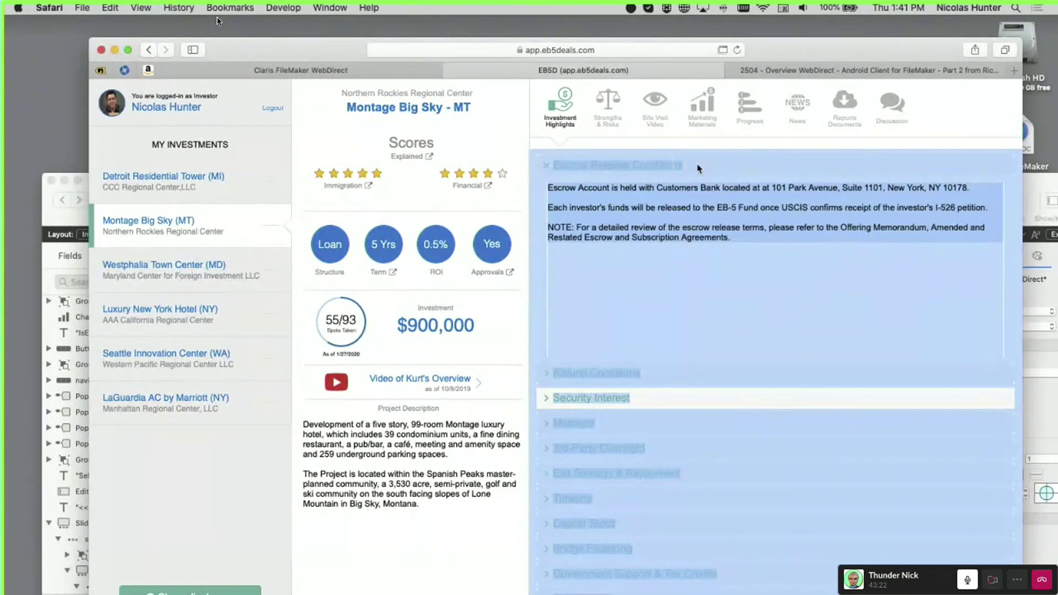
{"action": "left_click", "coordinate": [697, 167]}
{"action": "left_click", "coordinate": [707, 166]}
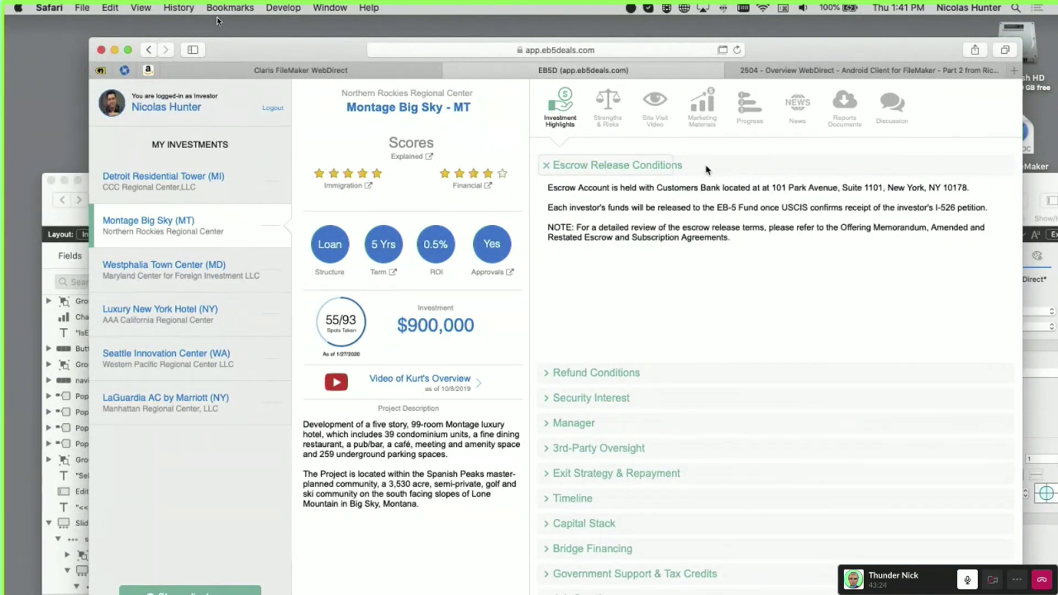
{"action": "left_click", "coordinate": [707, 167]}
{"action": "left_click", "coordinate": [706, 167]}
{"action": "left_click", "coordinate": [601, 170]}
{"action": "left_click", "coordinate": [599, 169]}
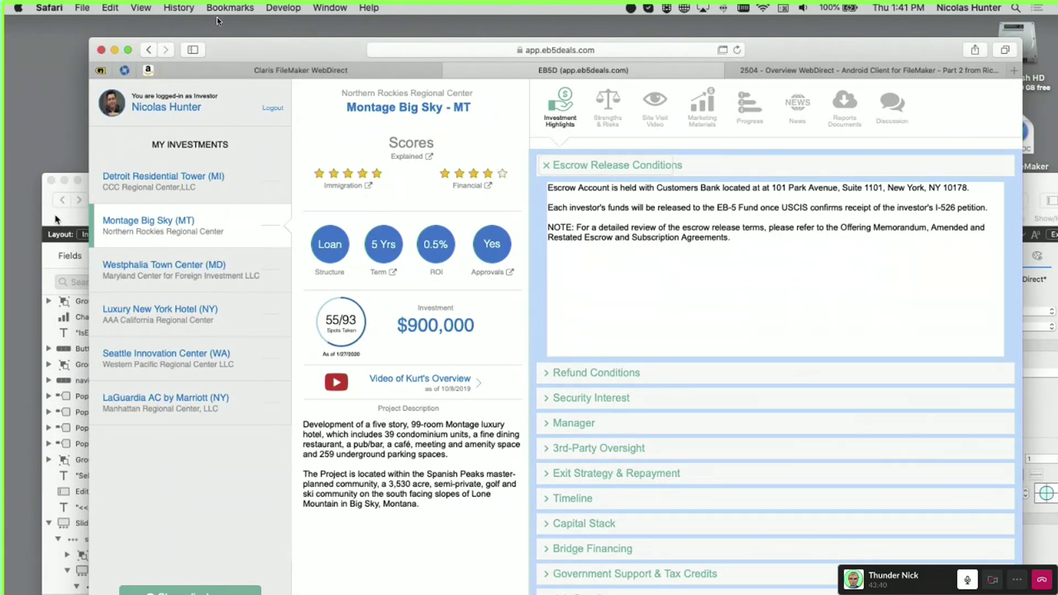
{"action": "left_click_drag", "start_coordinate": [279, 52], "coordinate": [363, 47]}
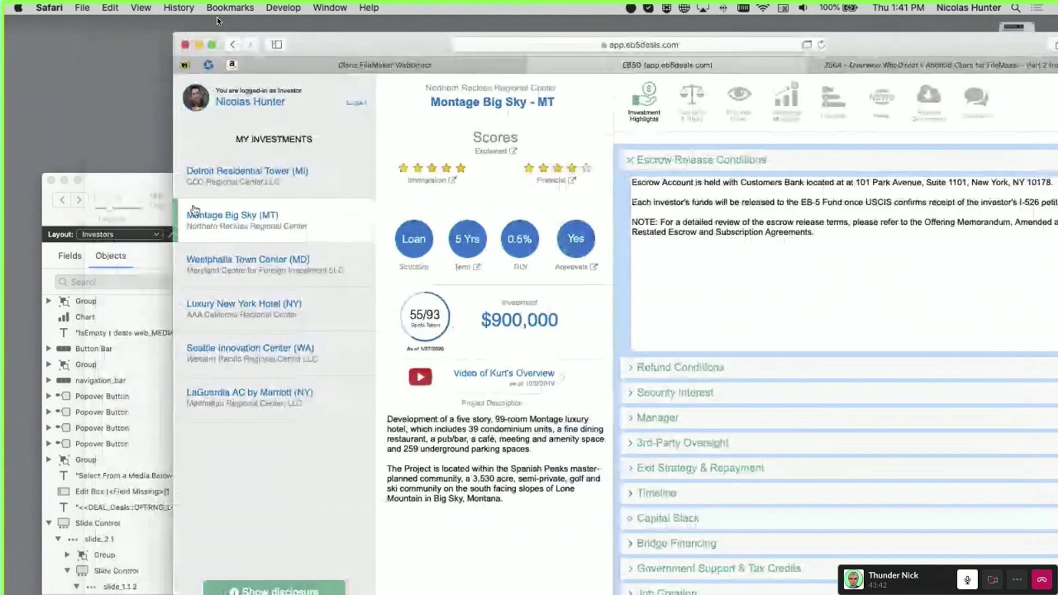
{"action": "left_click_drag", "start_coordinate": [166, 188], "coordinate": [150, 146]}
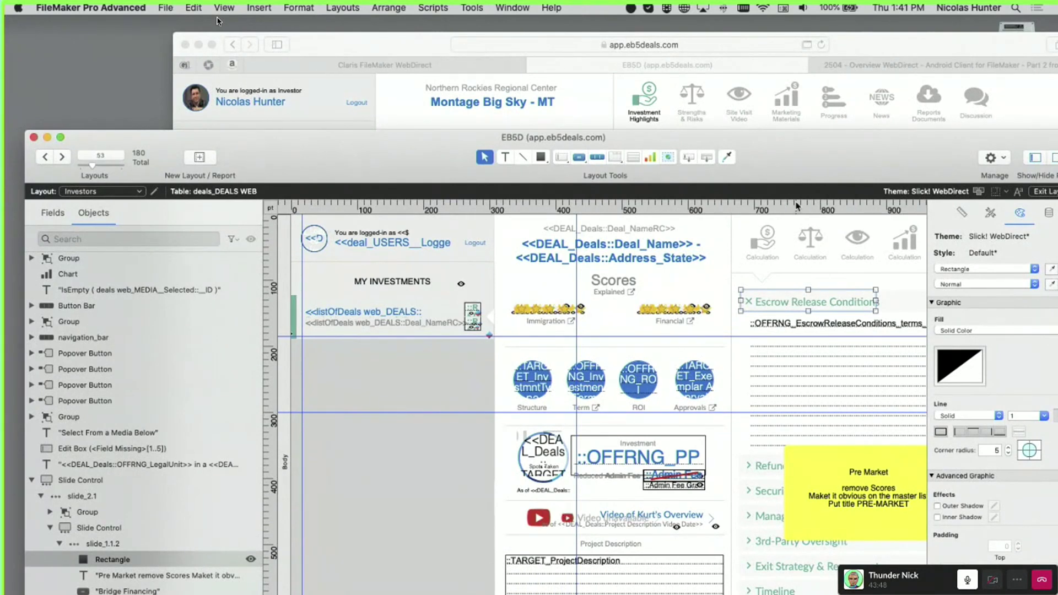
Nudge the rectangle over the Escrow header, then delete it from the layout
{"action": "left_click_drag", "start_coordinate": [802, 169], "coordinate": [709, 163]}
{"action": "scroll", "coordinate": [737, 303], "scroll_direction": "down", "scroll_amount": 1}
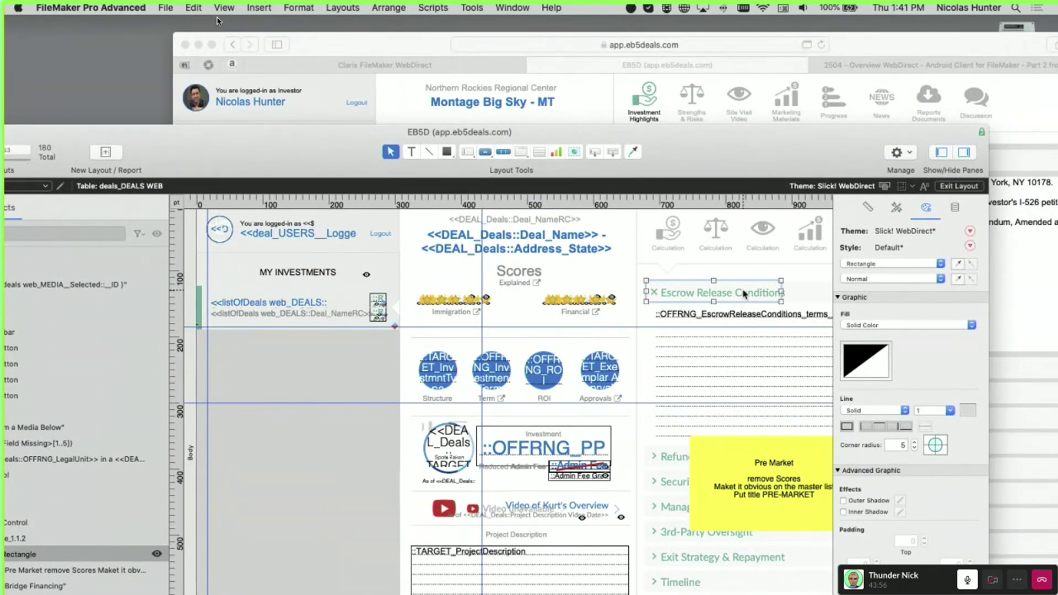
{"action": "left_click_drag", "start_coordinate": [743, 291], "coordinate": [745, 294]}
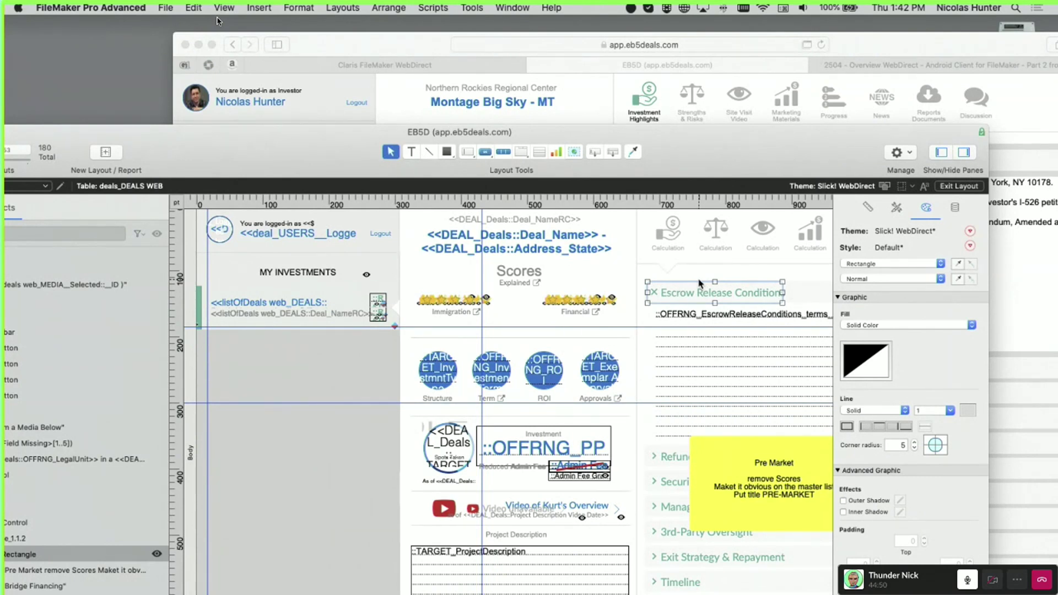
{"action": "key", "text": "Delete"}
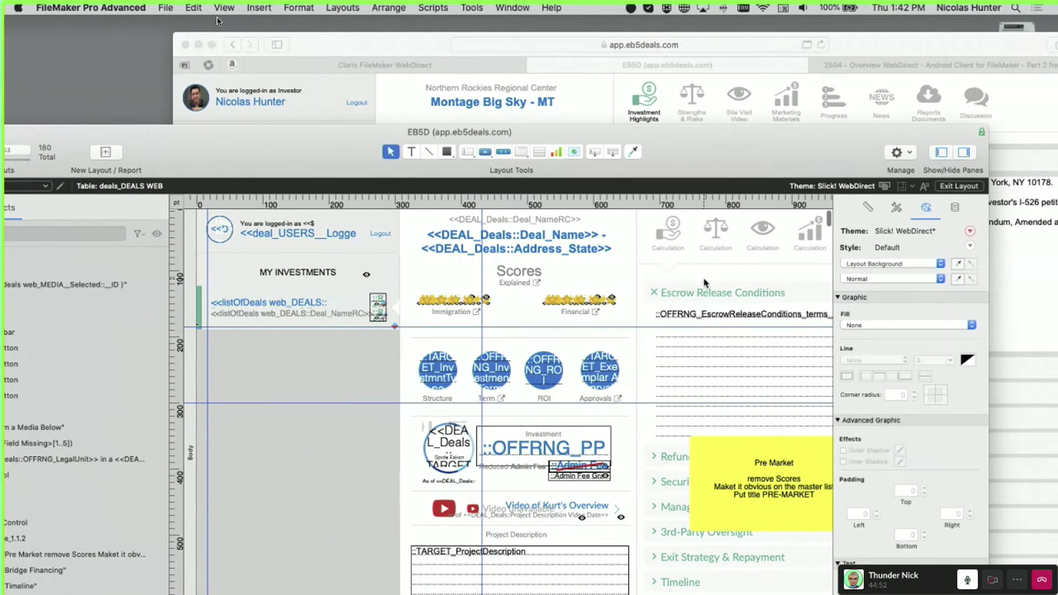
{"action": "left_click_drag", "start_coordinate": [689, 149], "coordinate": [693, 144]}
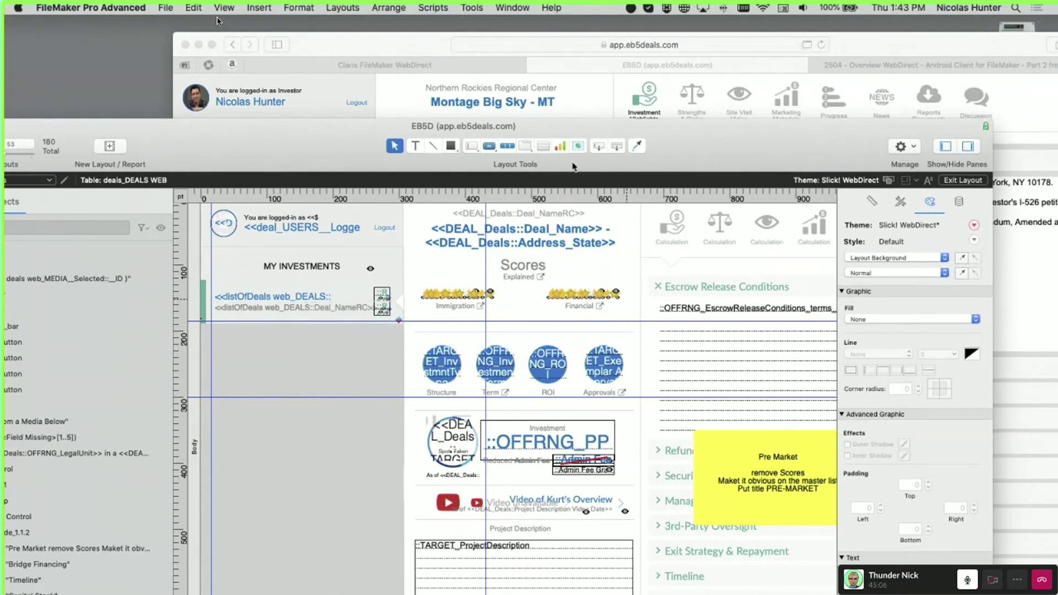
{"action": "left_click_drag", "start_coordinate": [705, 142], "coordinate": [607, 417]}
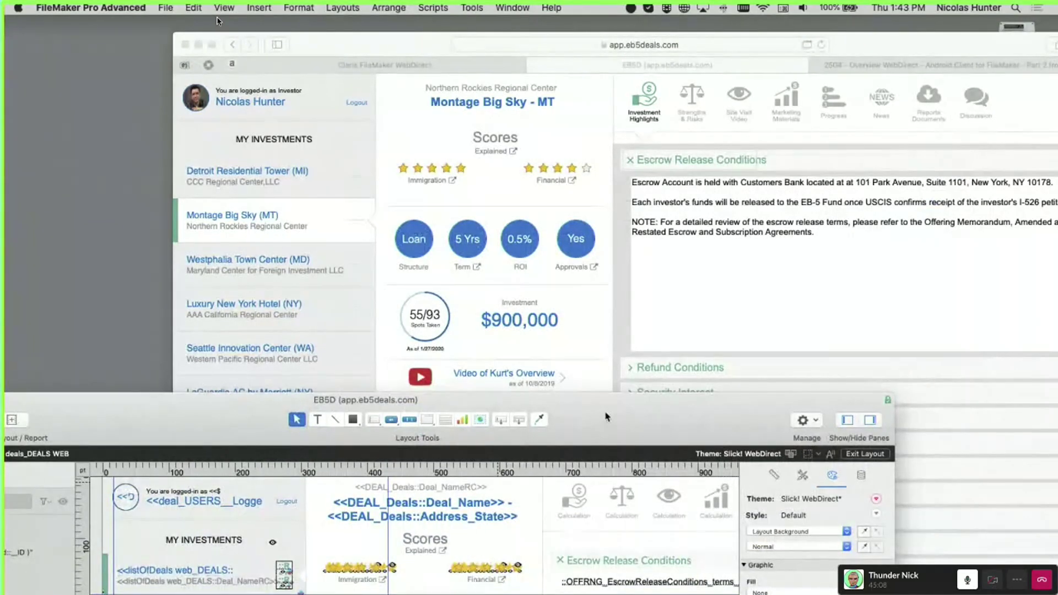
Save the layout, bring the WebDirect page forward, then open the Script Workspace
{"action": "left_click", "coordinate": [685, 139]}
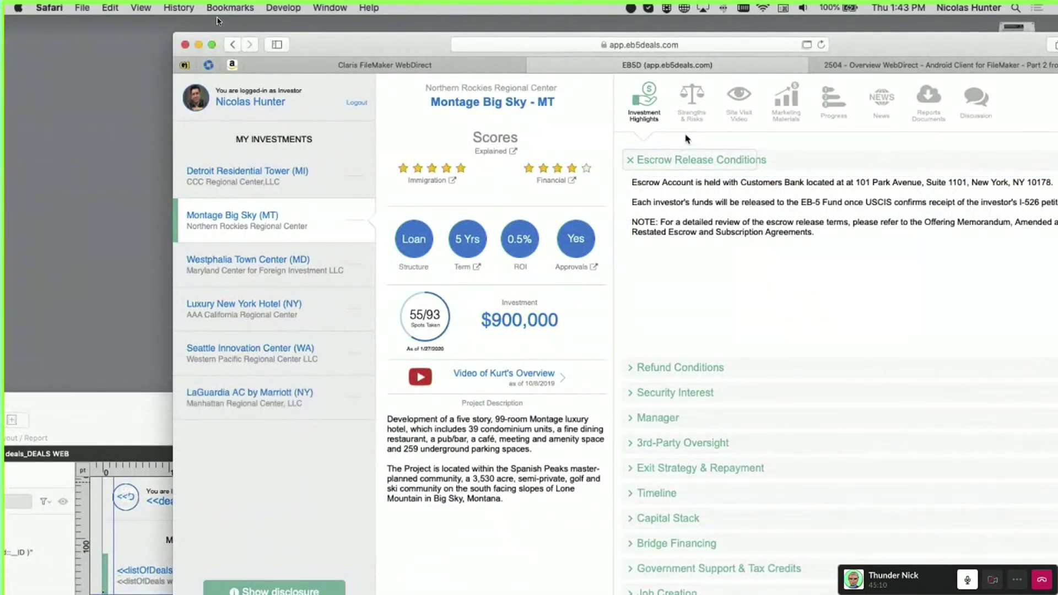
{"action": "left_click", "coordinate": [137, 422]}
{"action": "key", "text": "super+s"}
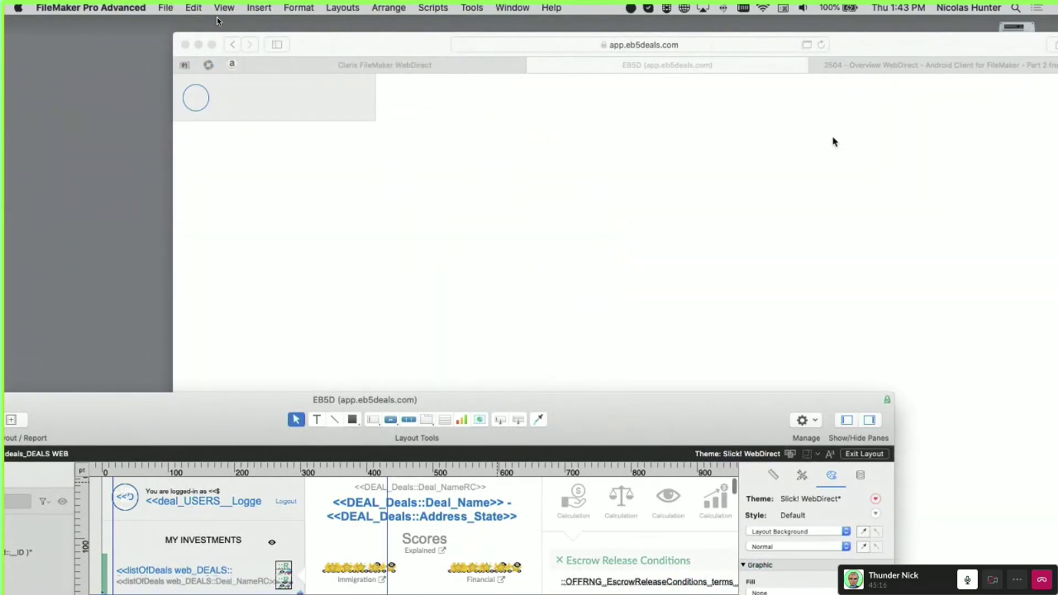
{"action": "left_click", "coordinate": [834, 141]}
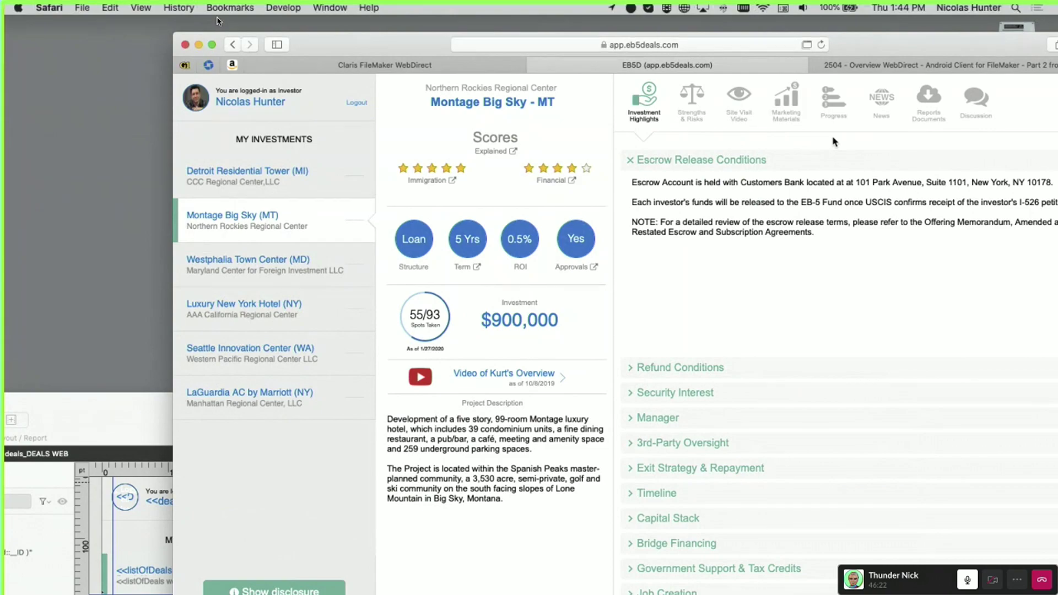
{"action": "key", "text": "super+Tab"}
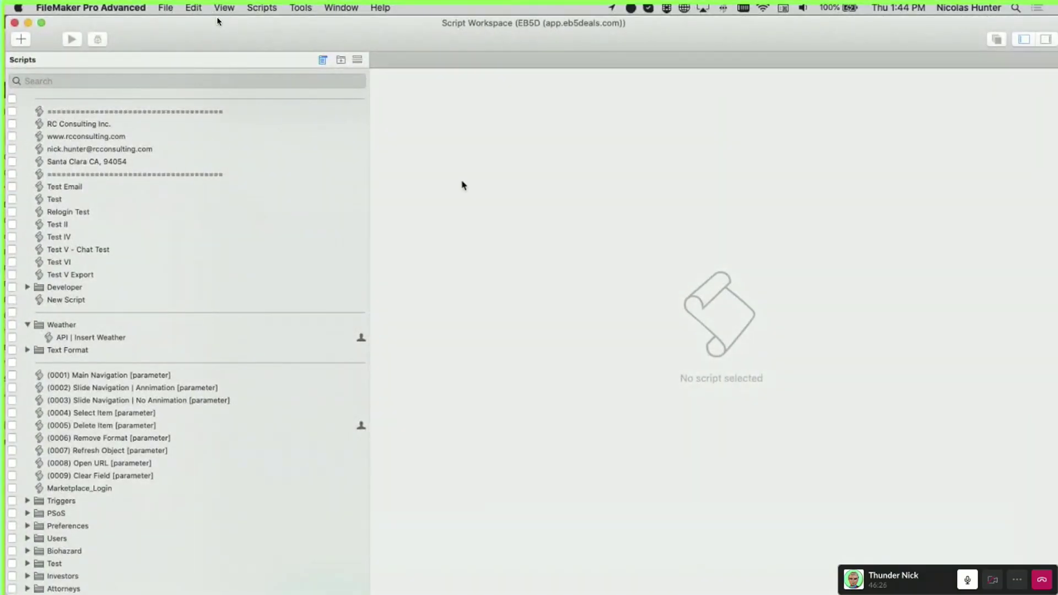
Open the Test II script and show its step compatibility for FileMaker WebDirect
{"action": "left_click", "coordinate": [139, 224]}
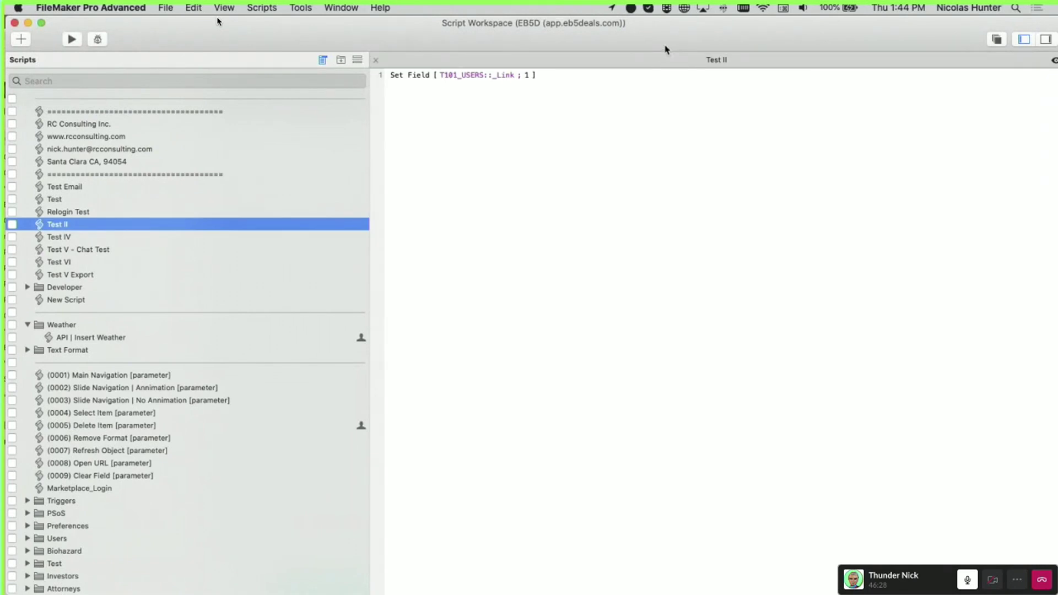
{"action": "left_click_drag", "start_coordinate": [666, 46], "coordinate": [497, 46]}
{"action": "left_click", "coordinate": [820, 43]}
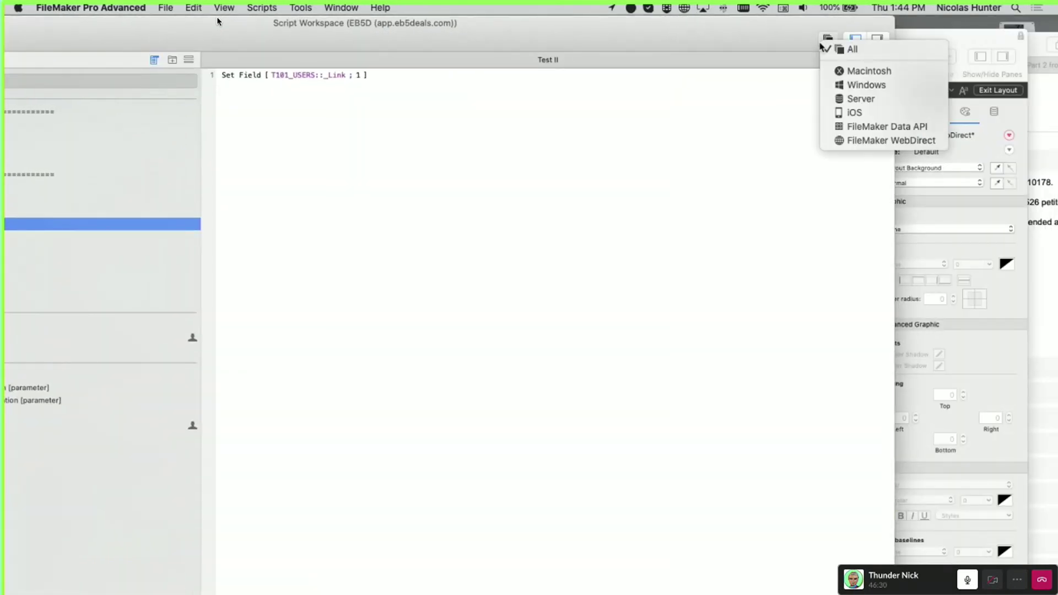
{"action": "left_click", "coordinate": [689, 42]}
{"action": "left_click_drag", "start_coordinate": [689, 42], "coordinate": [794, 74]}
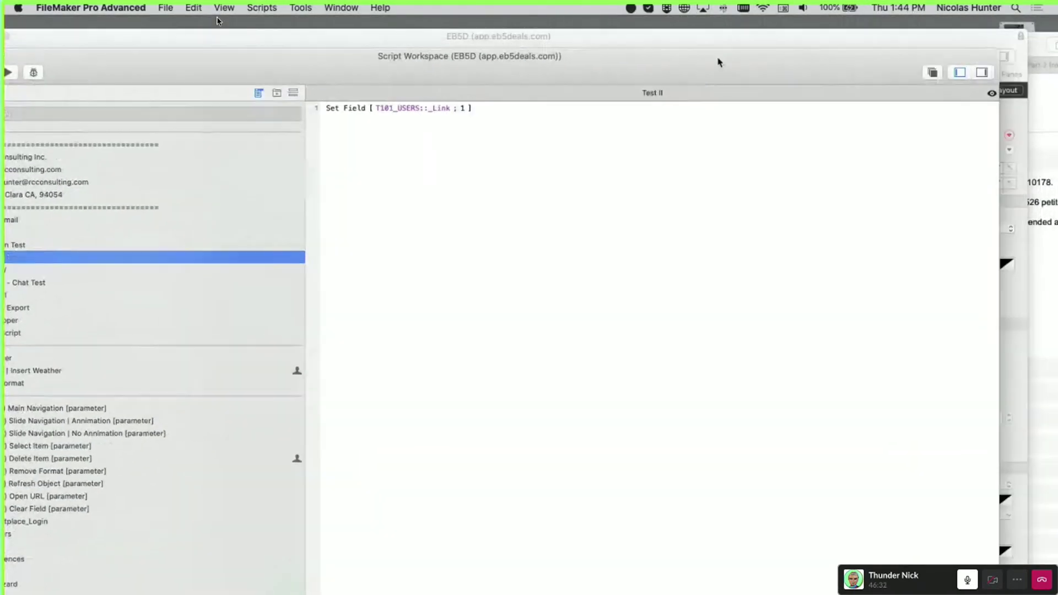
{"action": "left_click_drag", "start_coordinate": [719, 62], "coordinate": [641, 49]}
{"action": "left_click", "coordinate": [855, 58]}
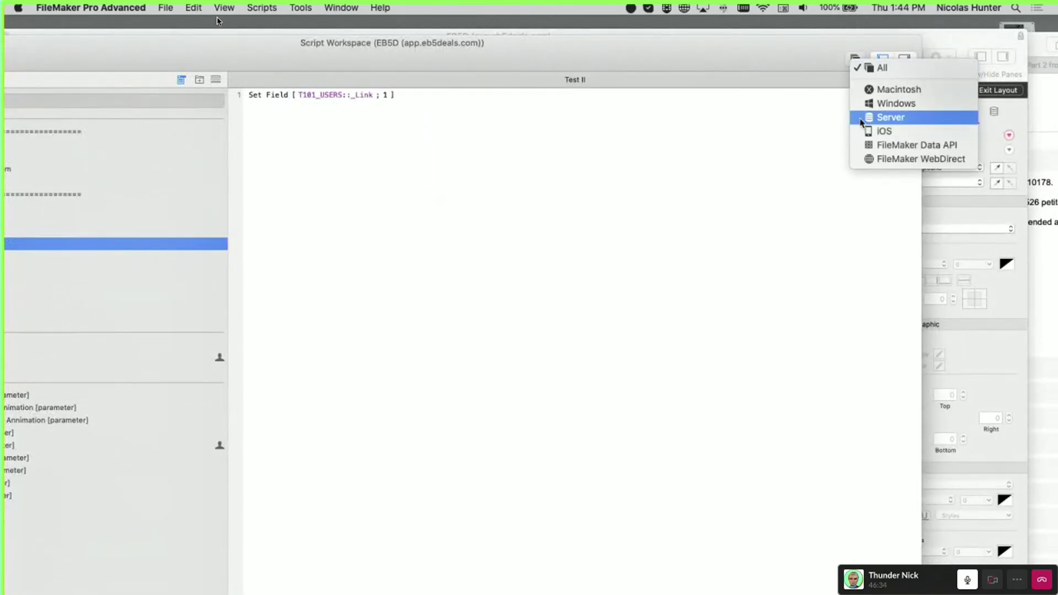
{"action": "left_click", "coordinate": [874, 160]}
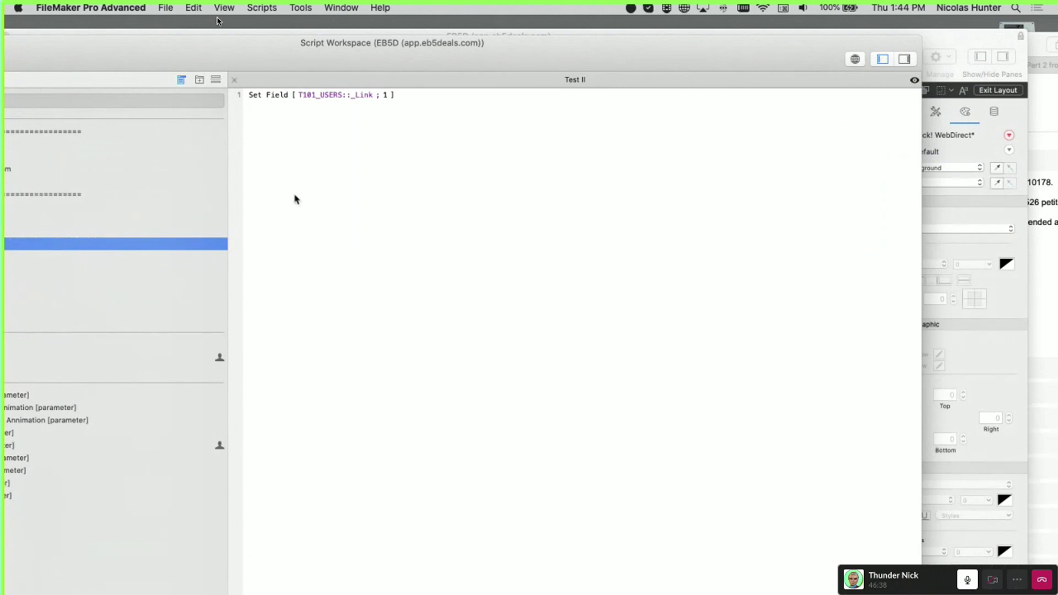
{"action": "left_click_drag", "start_coordinate": [276, 59], "coordinate": [359, 42]}
Add an Open File step as line 2, right after the Set Field step
{"action": "left_click", "coordinate": [349, 82]}
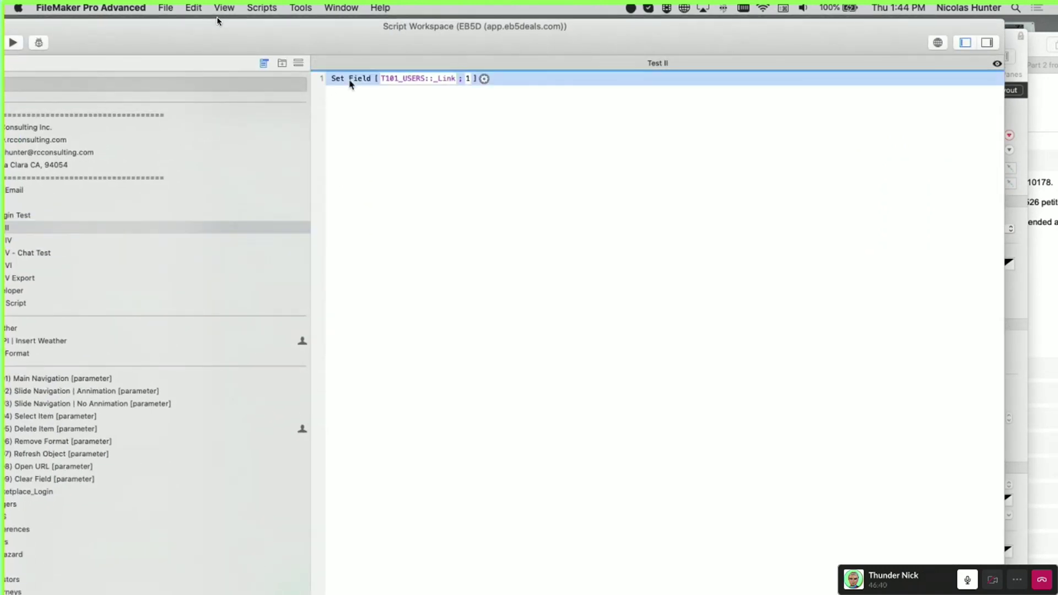
{"action": "key", "text": "Return"}
{"action": "type", "text": "ope"}
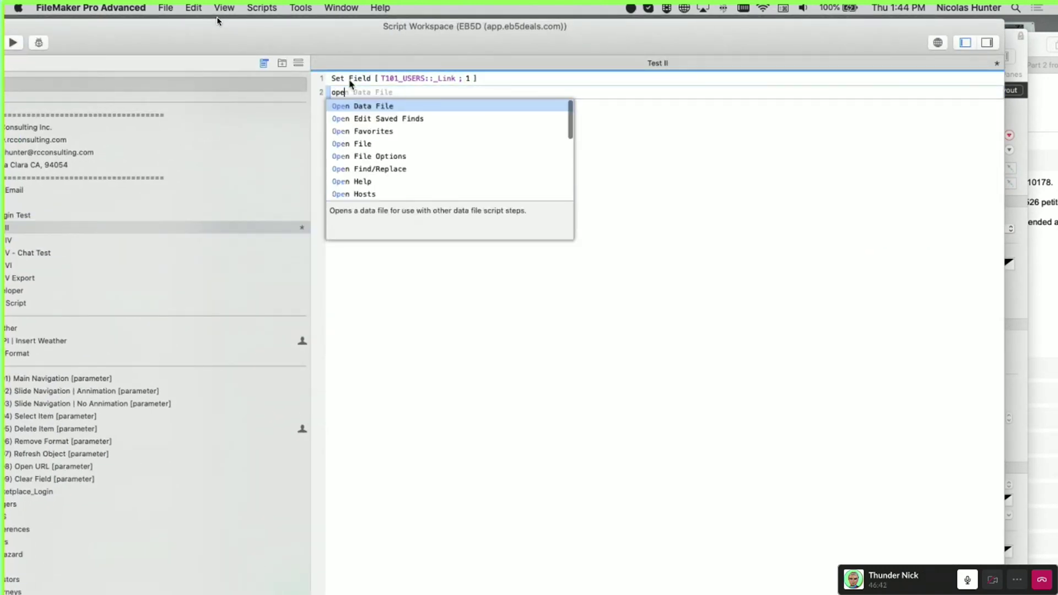
{"action": "scroll", "coordinate": [386, 149], "scroll_direction": "down", "scroll_amount": 10}
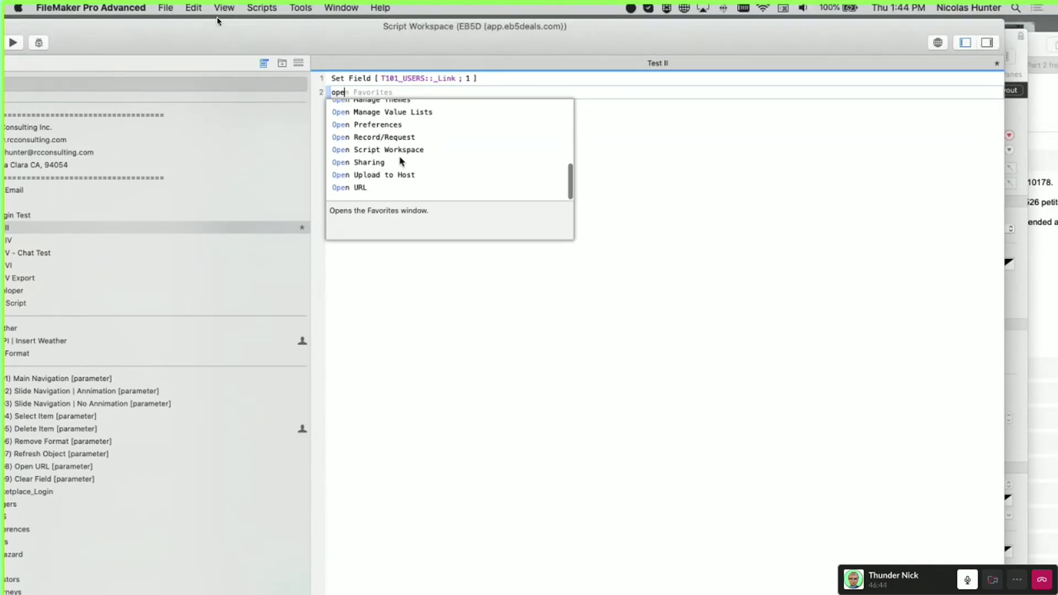
{"action": "scroll", "coordinate": [397, 157], "scroll_direction": "up", "scroll_amount": 10}
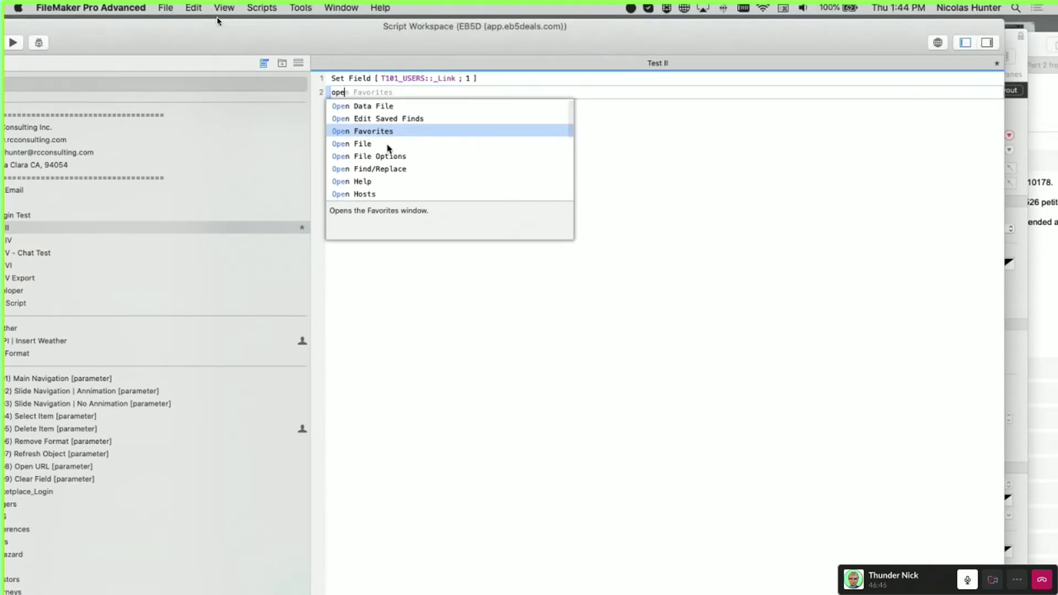
{"action": "left_click", "coordinate": [389, 144]}
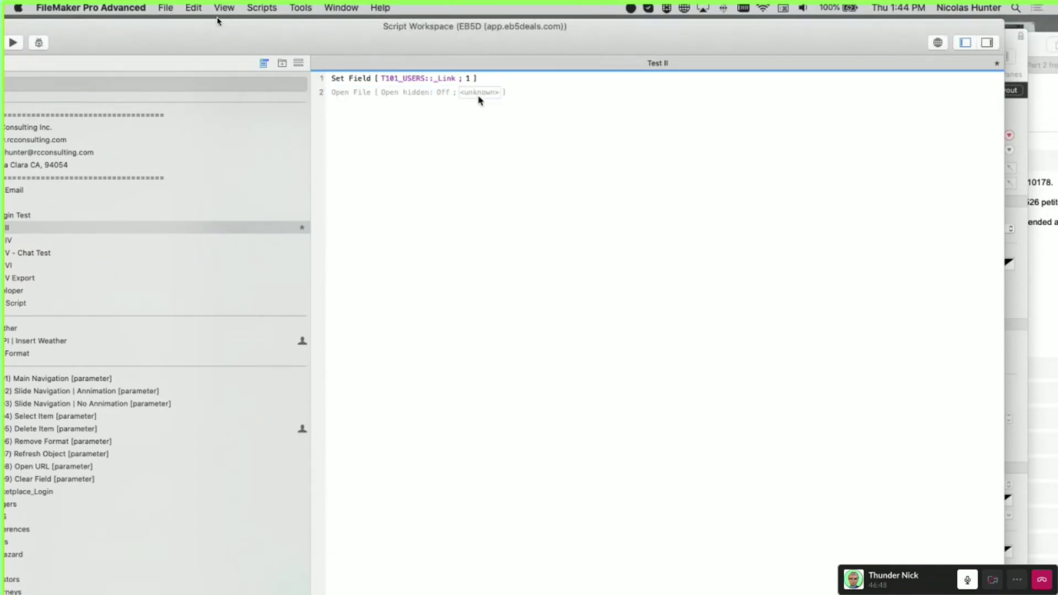
Switch step compatibility view to Macintosh, then to FileMaker WebDirect
{"action": "left_click", "coordinate": [338, 93]}
{"action": "left_click", "coordinate": [374, 116]}
{"action": "left_click", "coordinate": [938, 43]}
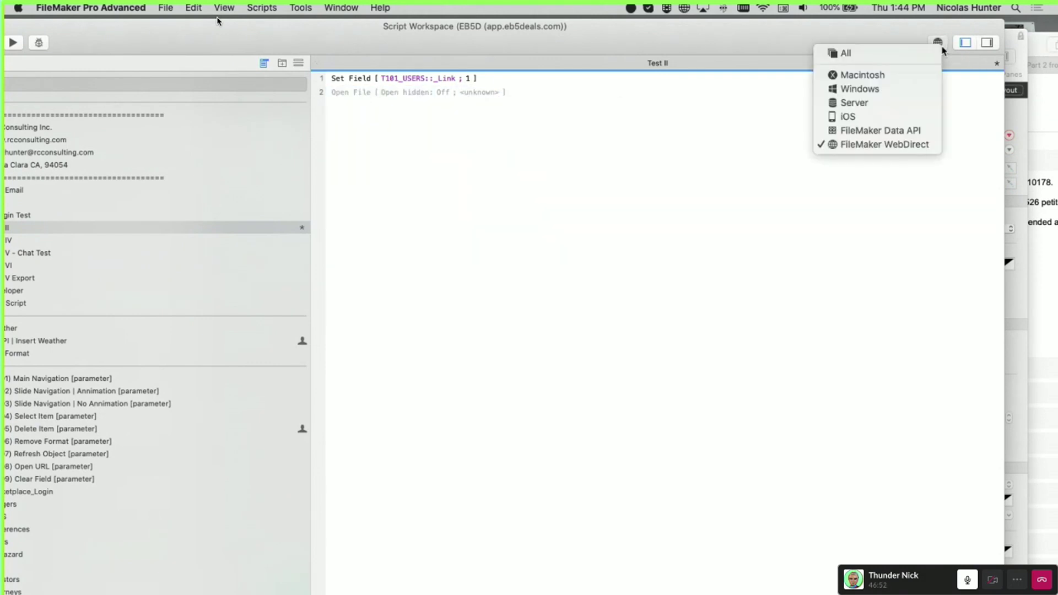
{"action": "left_click", "coordinate": [906, 77]}
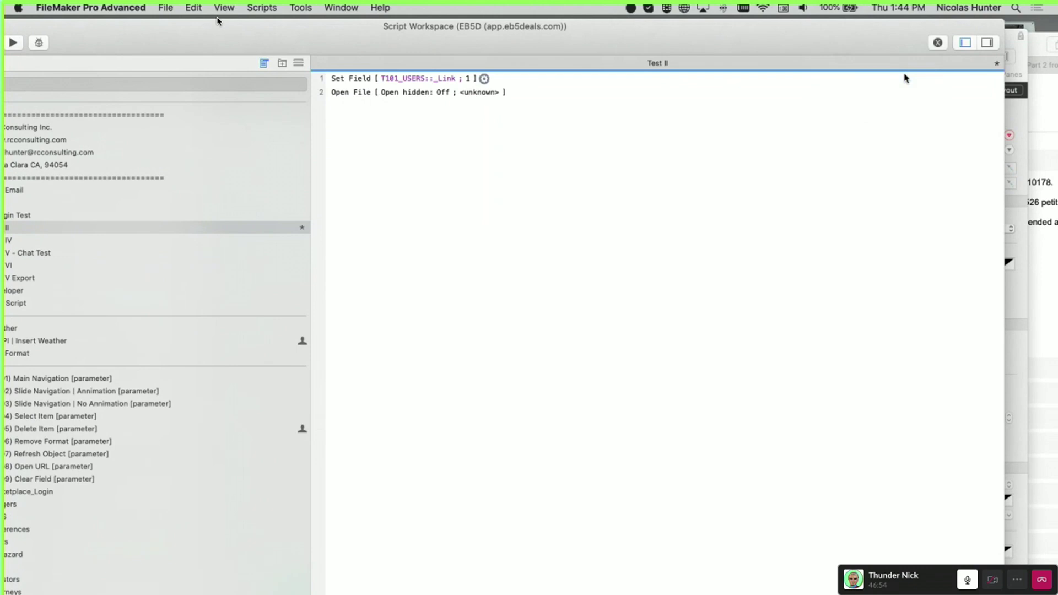
{"action": "left_click", "coordinate": [937, 43]}
{"action": "left_click", "coordinate": [882, 135]}
Try adding Import Records and Export Records steps, deleting each right away
{"action": "left_click", "coordinate": [358, 95]}
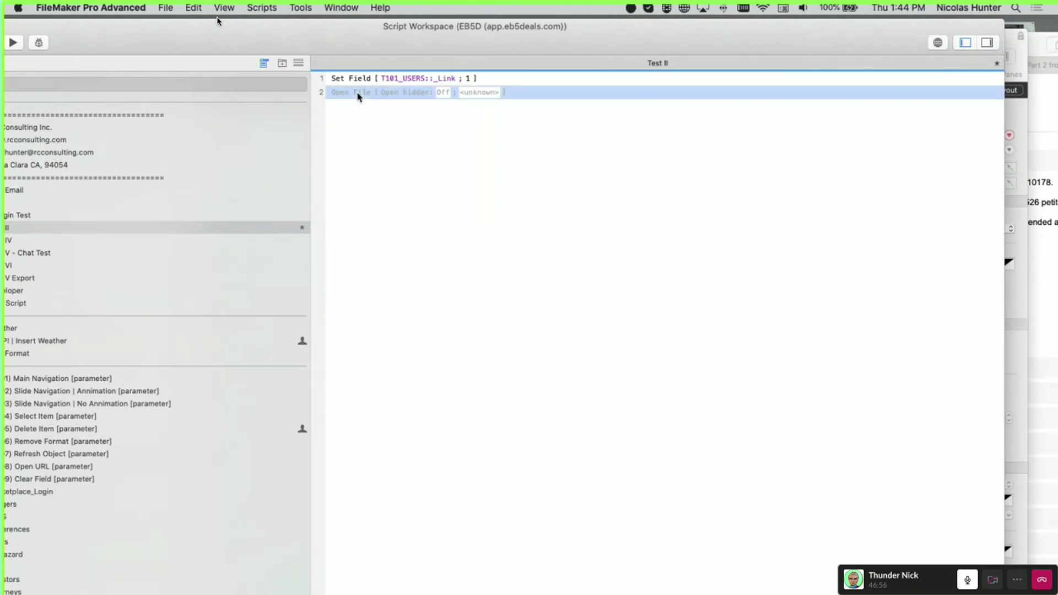
{"action": "key", "text": "Down"}
{"action": "type", "text": "import"}
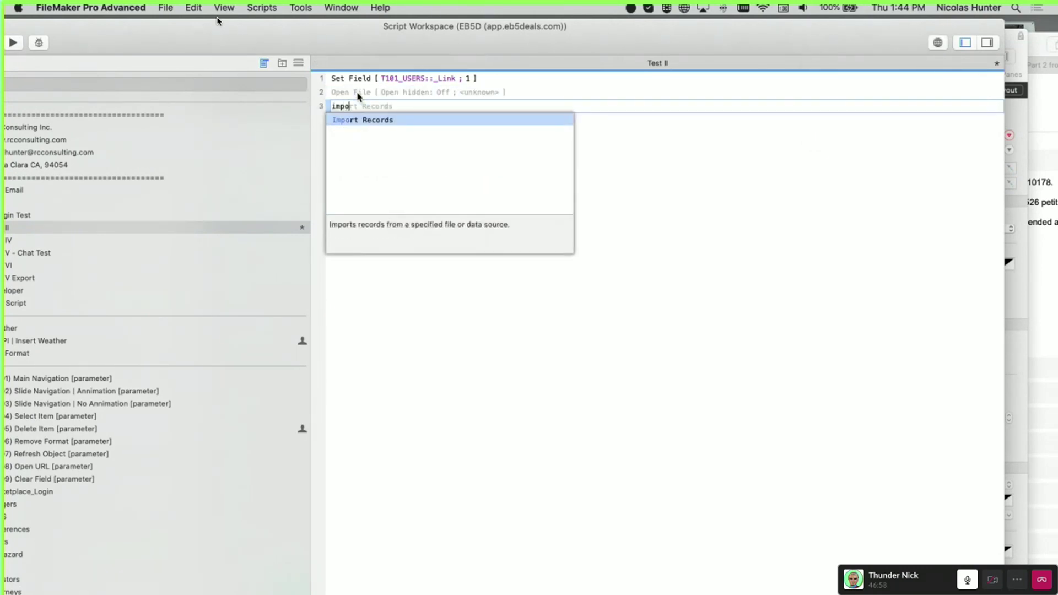
{"action": "key", "text": "Return"}
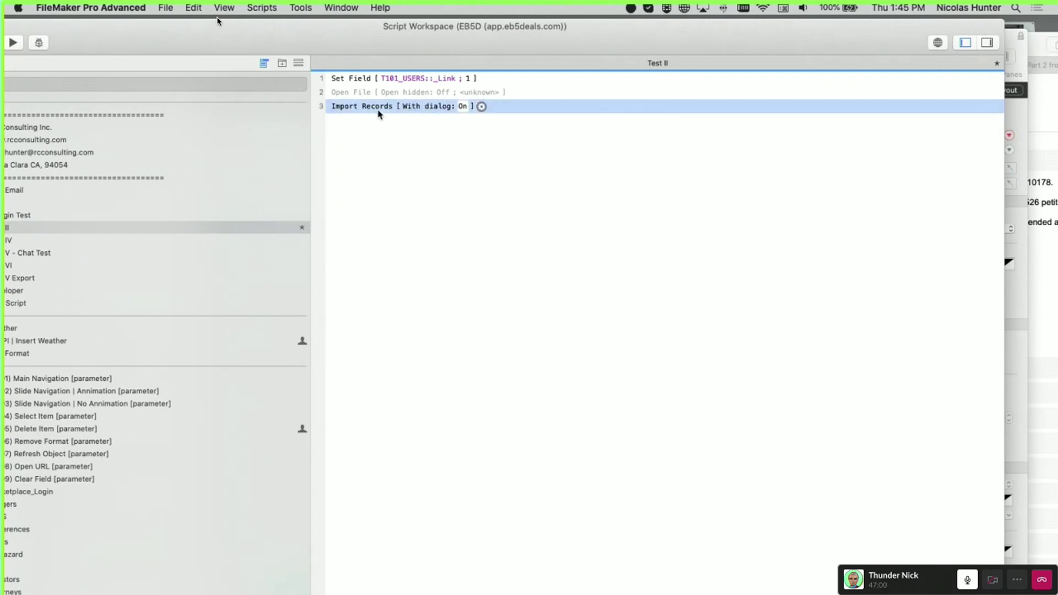
{"action": "key", "text": "BackSpace"}
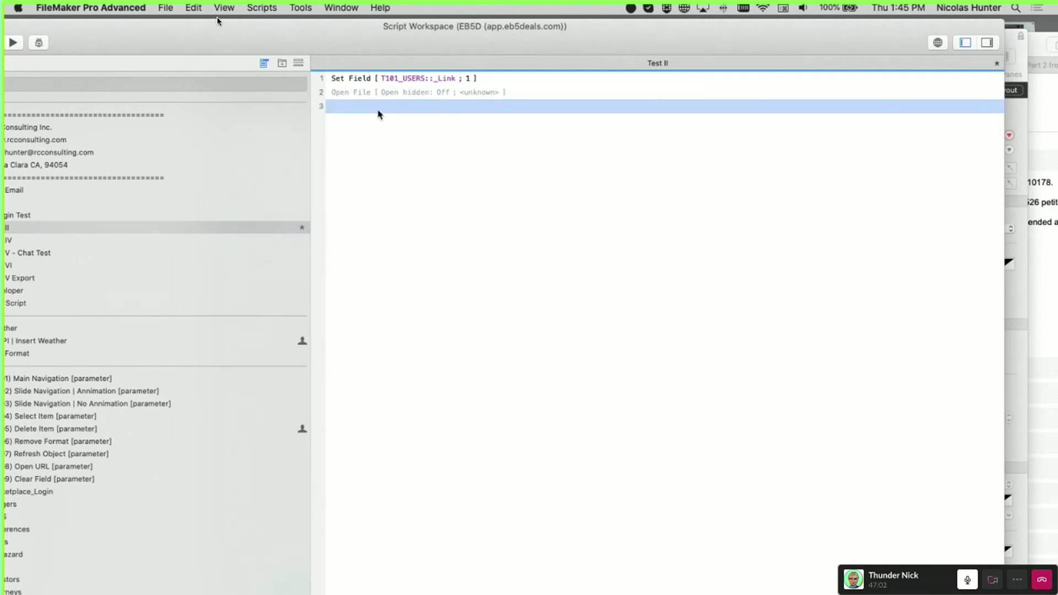
{"action": "type", "text": "expo"}
{"action": "key", "text": "Down"}
{"action": "key", "text": "Return"}
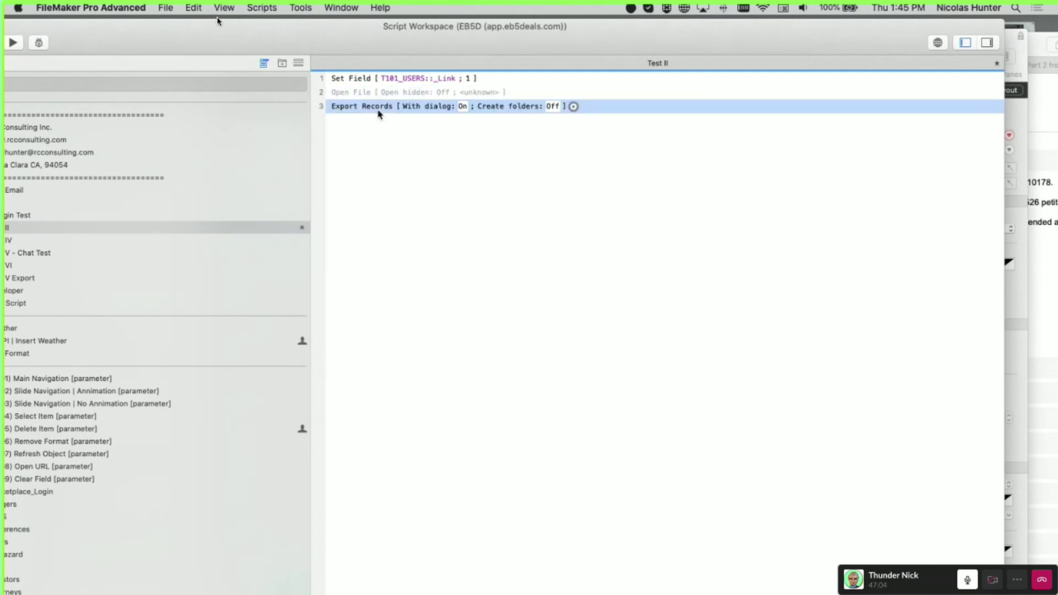
{"action": "key", "text": "BackSpace"}
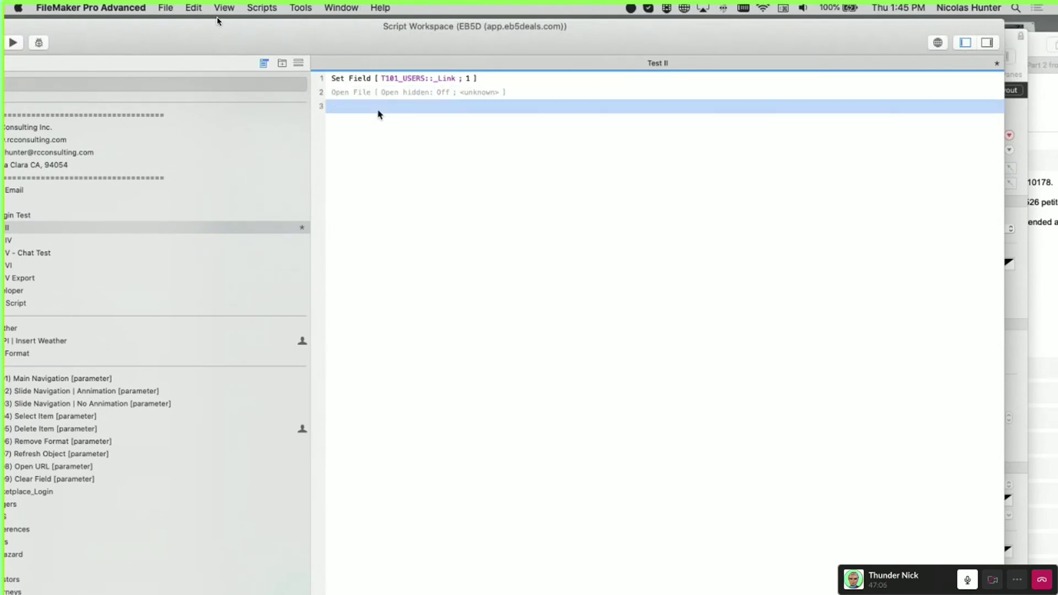
Add an Open Help step on line 3 and start an empty line 4
{"action": "type", "text": "open"}
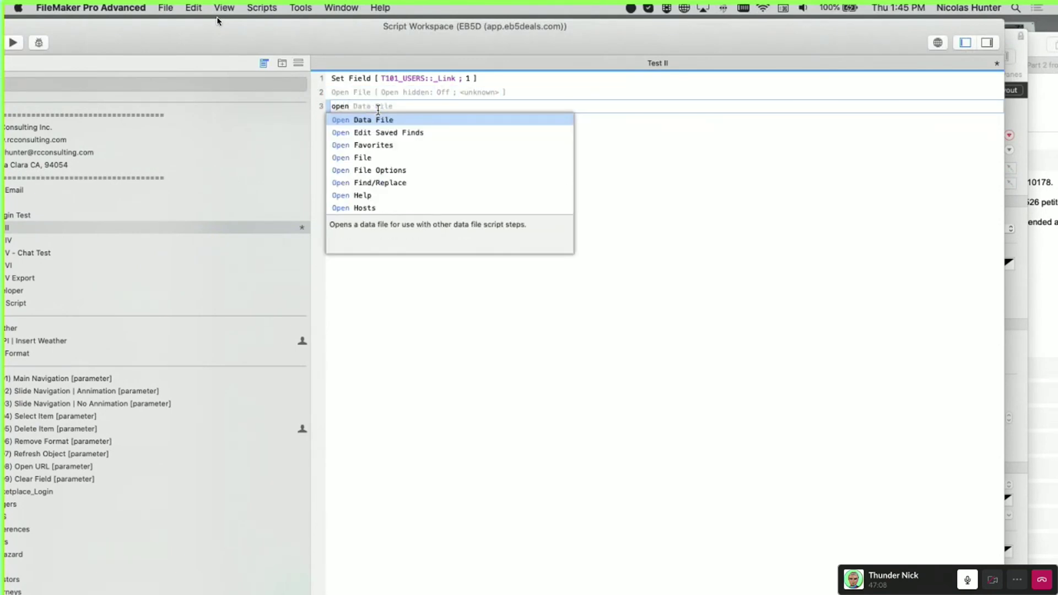
{"action": "left_click", "coordinate": [364, 196]}
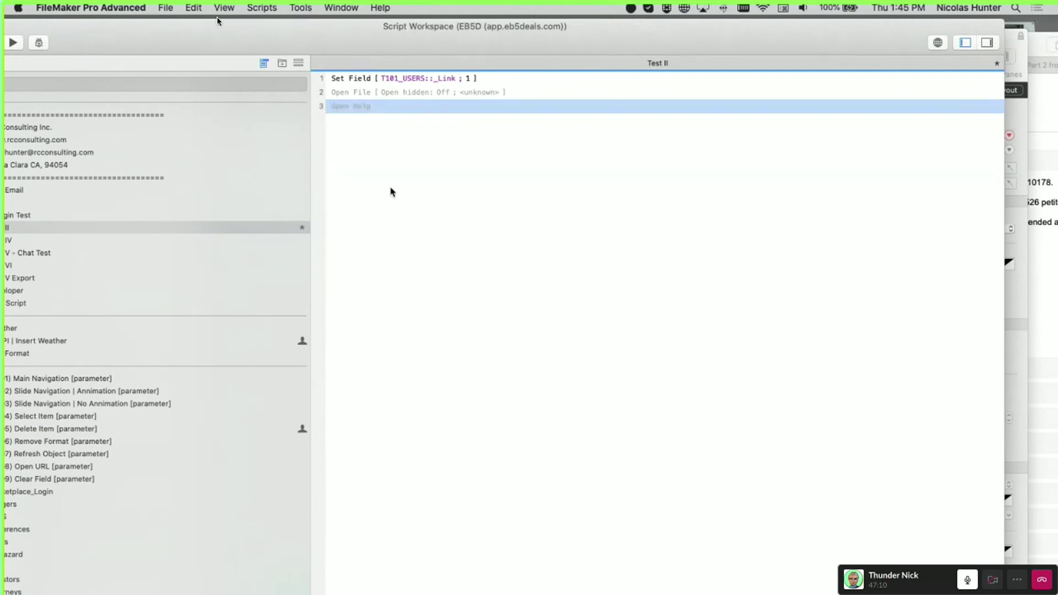
{"action": "left_click", "coordinate": [354, 105]}
{"action": "key", "text": "Return"}
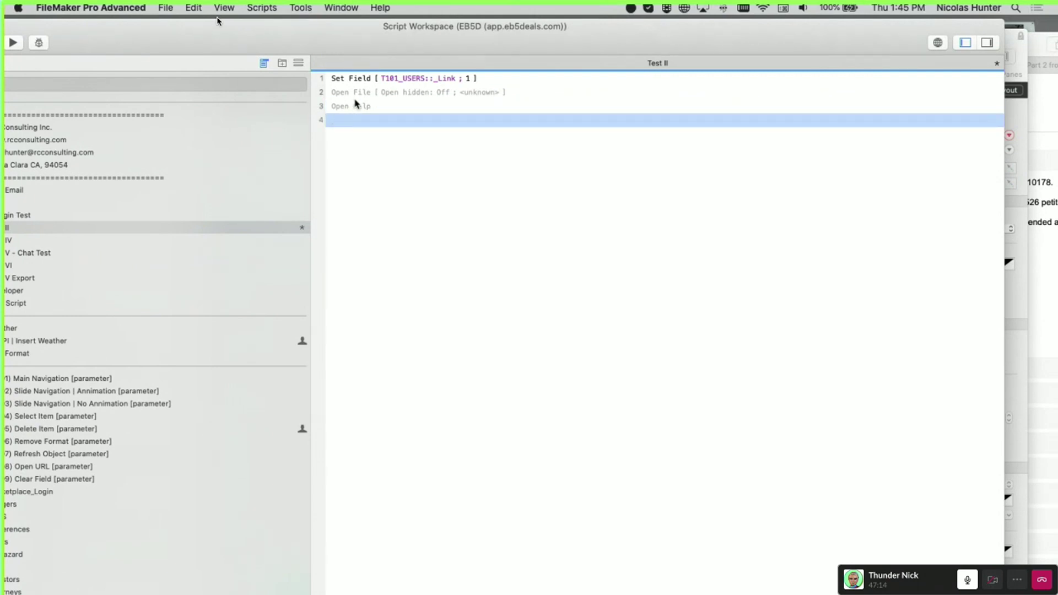
Show the script steps list and read the Copy Records and Save Records as Excel descriptions
{"action": "left_click", "coordinate": [990, 45]}
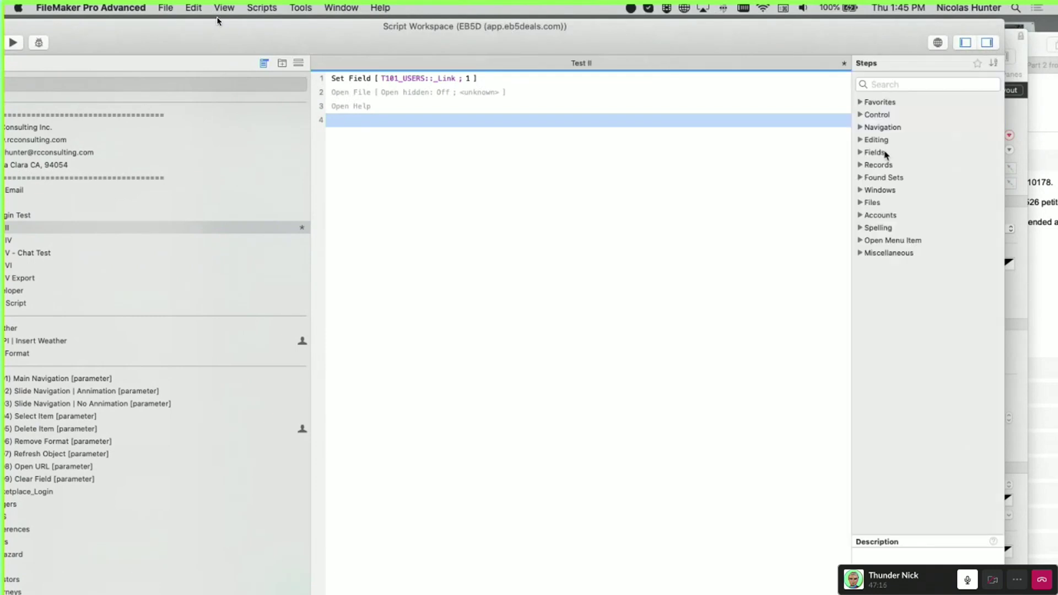
{"action": "left_click", "coordinate": [859, 165]}
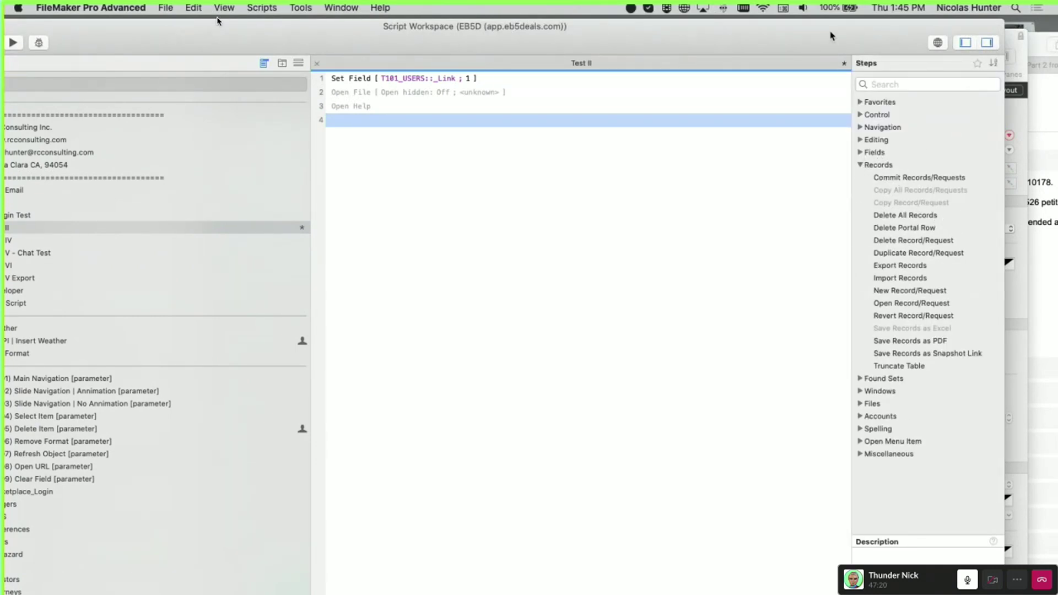
{"action": "left_click_drag", "start_coordinate": [768, 31], "coordinate": [668, 28]}
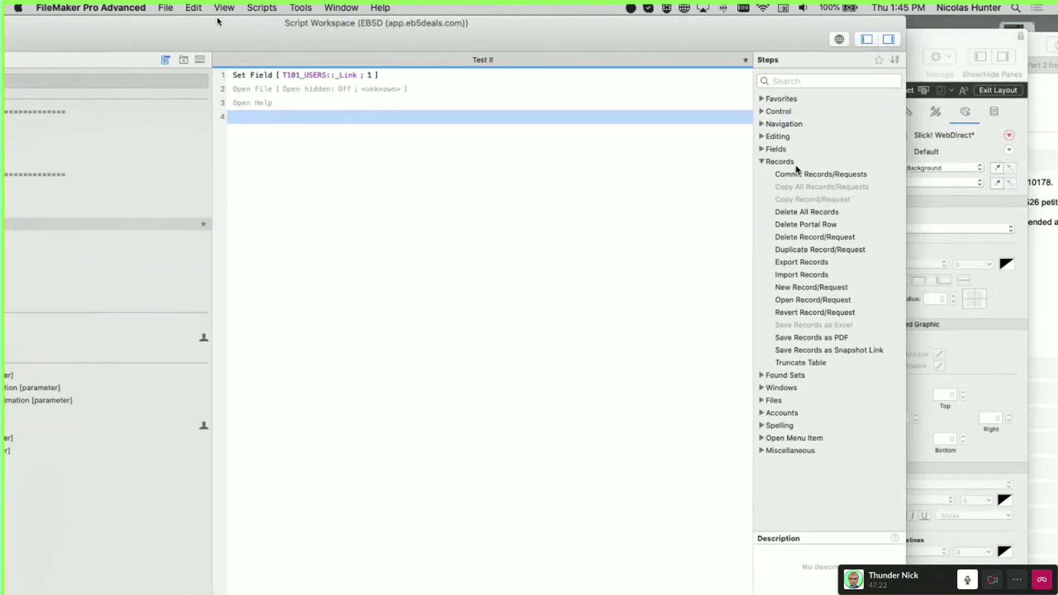
{"action": "left_click", "coordinate": [821, 188]}
{"action": "left_click", "coordinate": [829, 201]}
{"action": "left_click", "coordinate": [831, 326]}
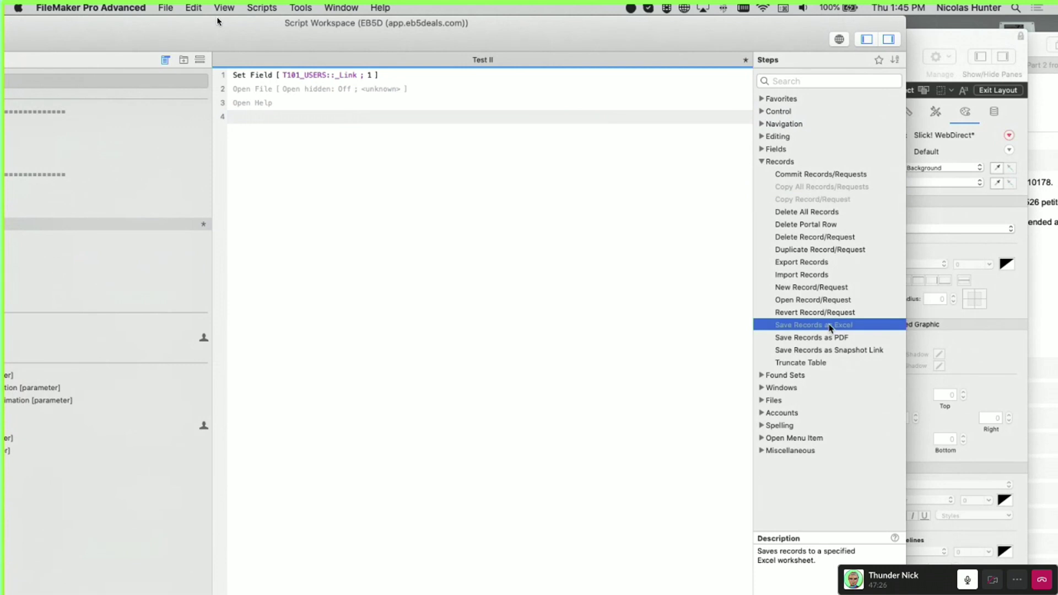
Browse Fields, Editing and Navigation step descriptions, like Insert from Device and Enter Preview Mode
{"action": "left_click", "coordinate": [761, 149]}
{"action": "left_click", "coordinate": [802, 251]}
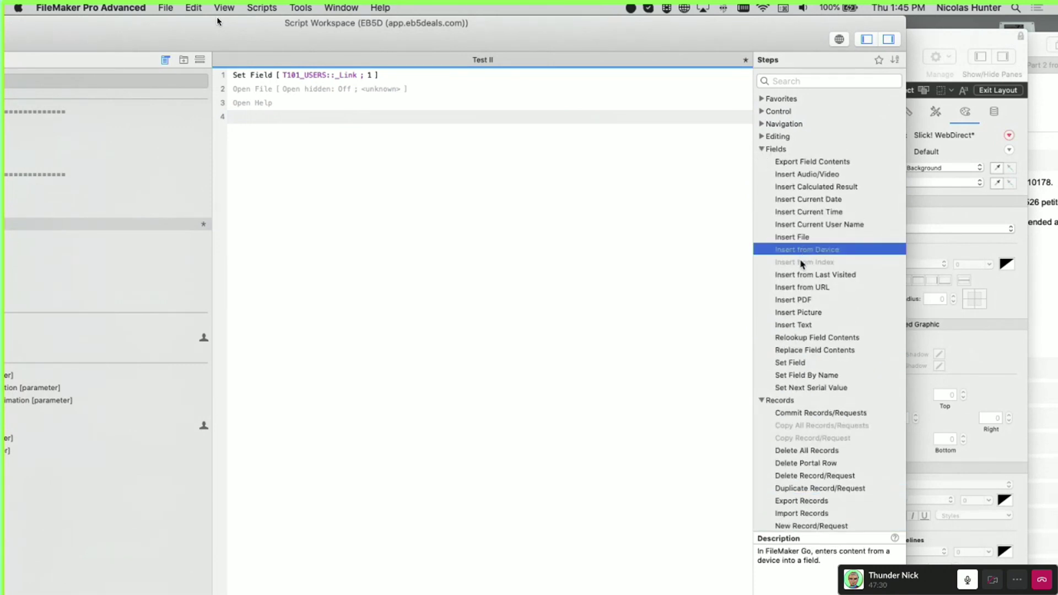
{"action": "left_click", "coordinate": [803, 263]}
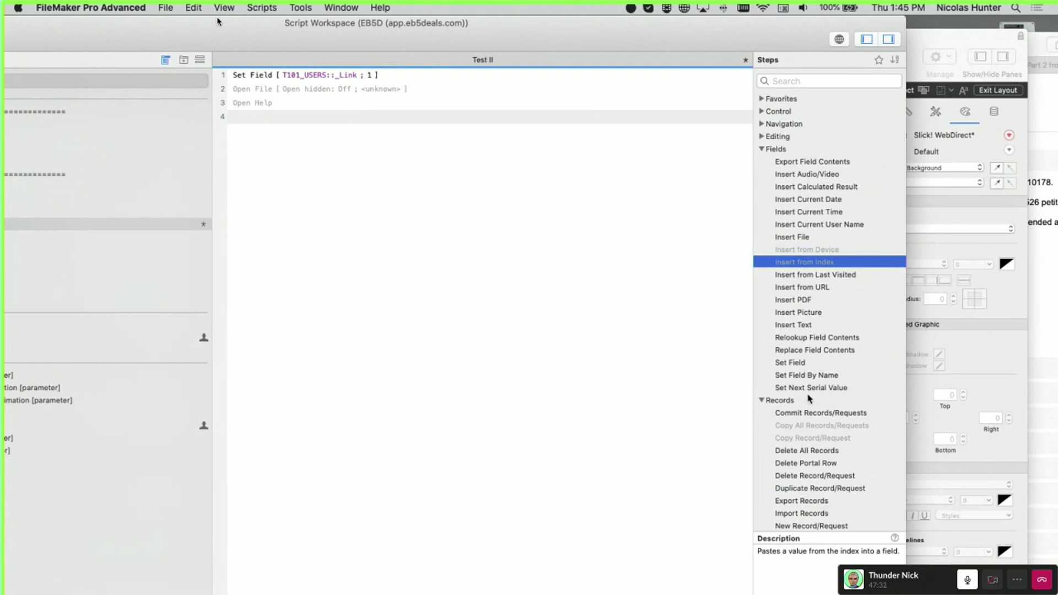
{"action": "left_click", "coordinate": [762, 137]}
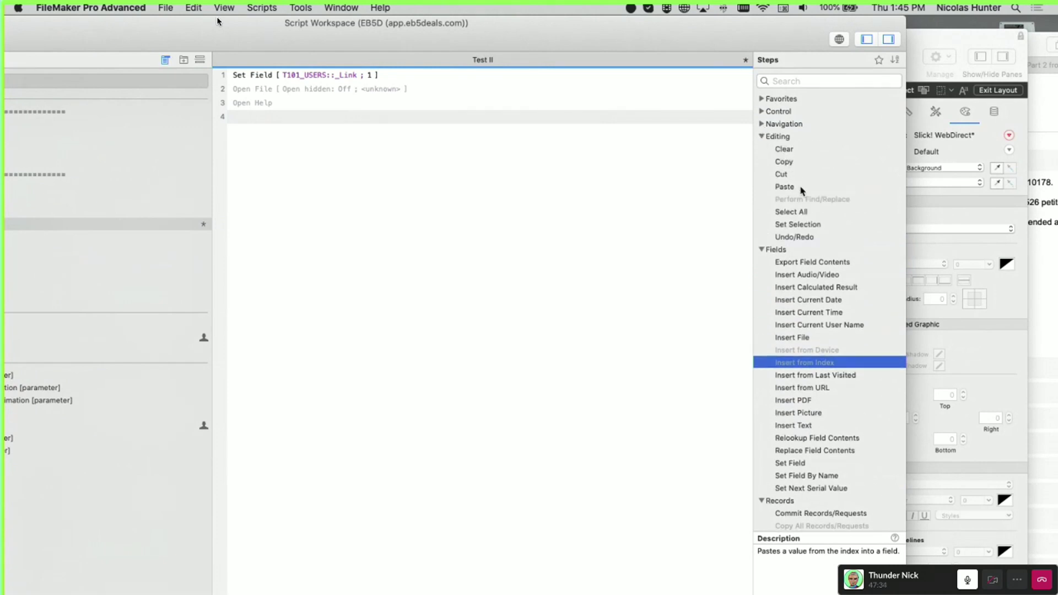
{"action": "left_click", "coordinate": [820, 200]}
{"action": "left_click", "coordinate": [762, 124]}
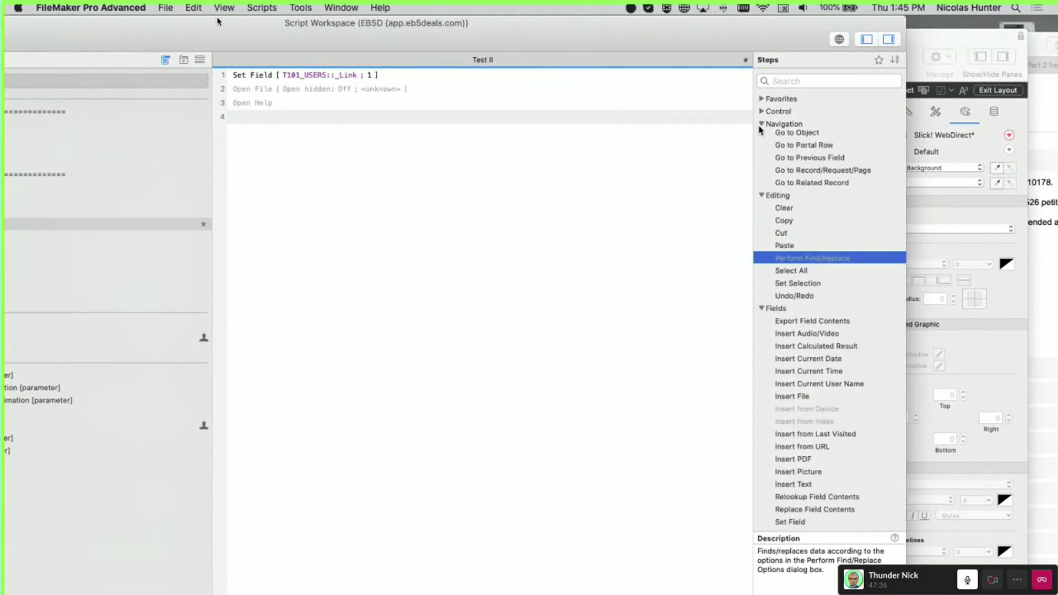
{"action": "left_click", "coordinate": [801, 175]}
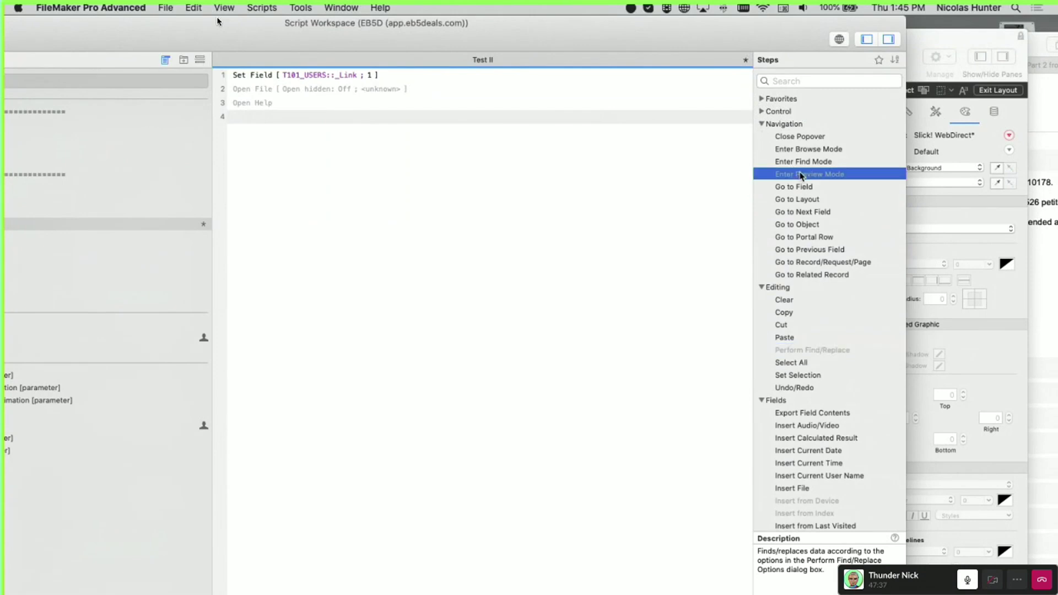
Browse Control, Favorites, Found Sets and Windows categories, reading notification, logging and window step descriptions
{"action": "left_click", "coordinate": [763, 112]}
{"action": "left_click", "coordinate": [798, 137]}
{"action": "left_click", "coordinate": [817, 151]}
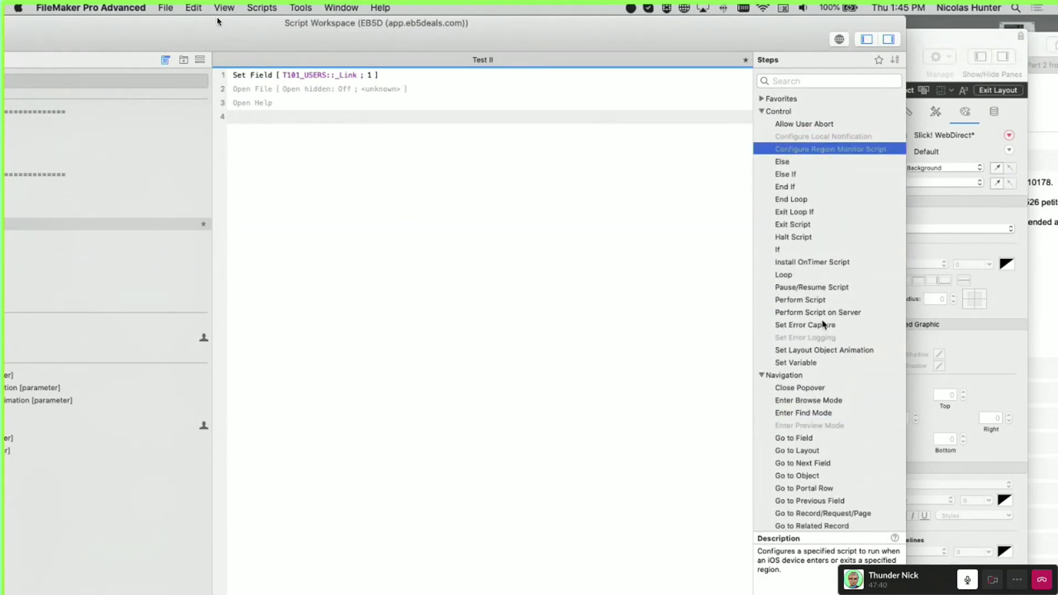
{"action": "left_click", "coordinate": [821, 338]}
{"action": "left_click", "coordinate": [762, 98]}
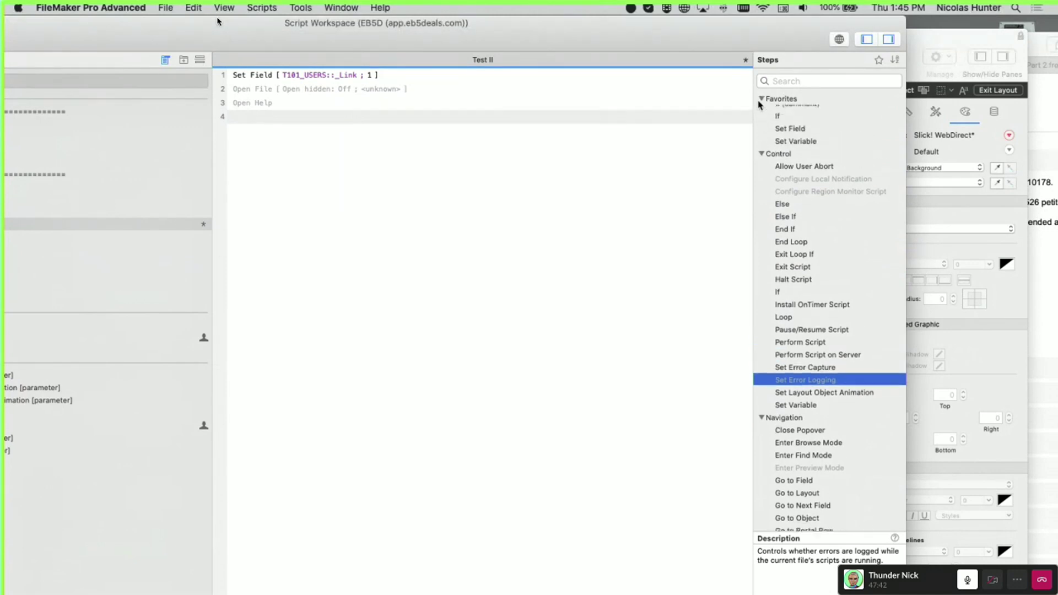
{"action": "scroll", "coordinate": [783, 248], "scroll_direction": "down", "scroll_amount": 10}
{"action": "scroll", "coordinate": [780, 358], "scroll_direction": "down", "scroll_amount": 3}
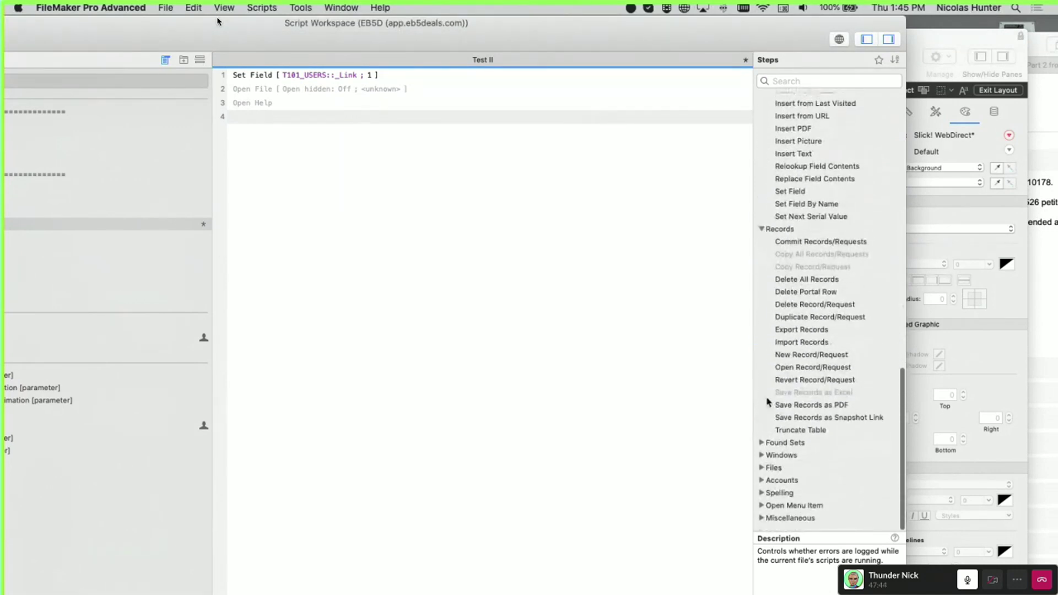
{"action": "left_click", "coordinate": [766, 449]}
{"action": "scroll", "coordinate": [780, 459], "scroll_direction": "down", "scroll_amount": 5}
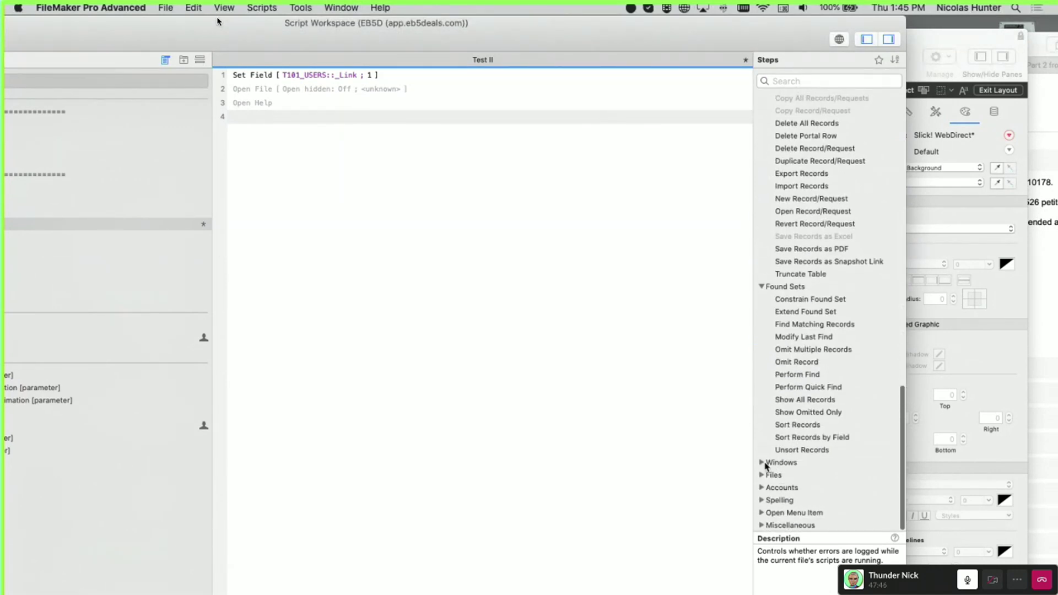
{"action": "left_click", "coordinate": [762, 467]}
{"action": "scroll", "coordinate": [804, 430], "scroll_direction": "down", "scroll_amount": 4}
{"action": "left_click", "coordinate": [818, 374]}
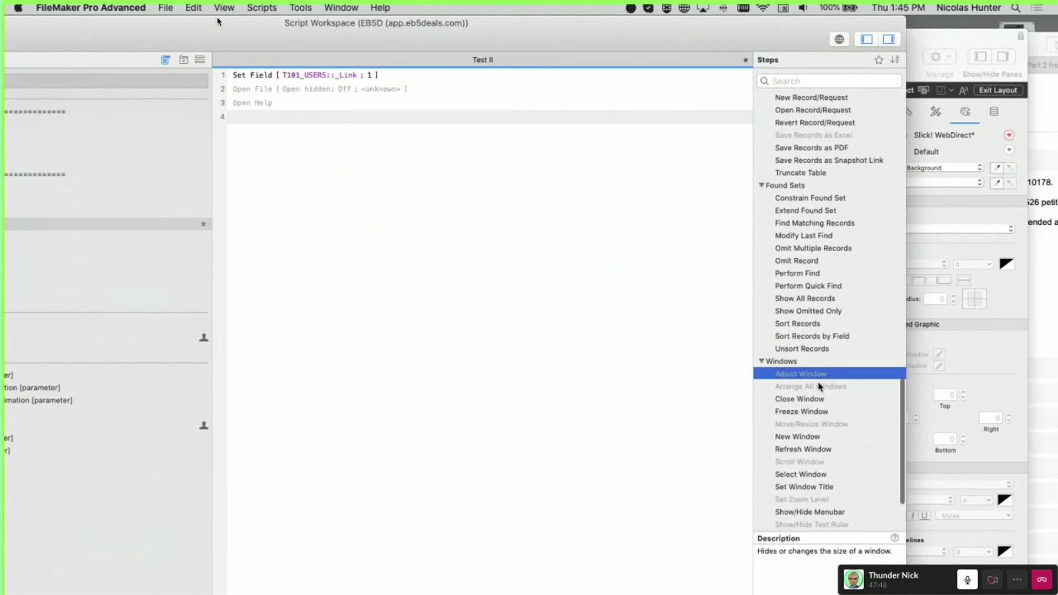
{"action": "left_click", "coordinate": [819, 387]}
Expand the Files step category, then take the Slack call out of full screen
{"action": "scroll", "coordinate": [818, 436], "scroll_direction": "down", "scroll_amount": 4}
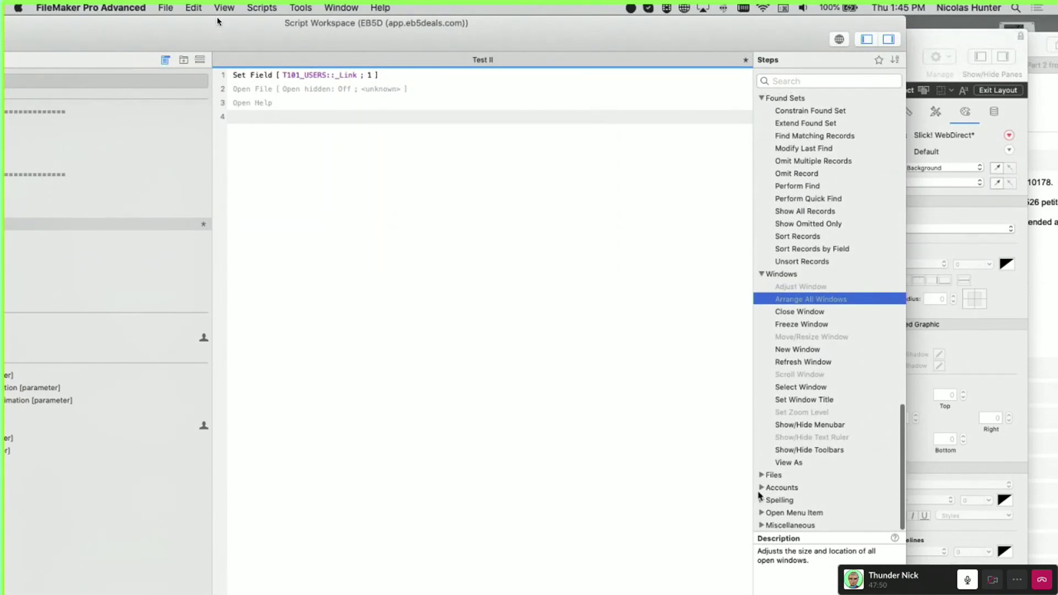
{"action": "left_click", "coordinate": [762, 475]}
{"action": "scroll", "coordinate": [800, 474], "scroll_direction": "down", "scroll_amount": 5}
{"action": "scroll", "coordinate": [794, 319], "scroll_direction": "down", "scroll_amount": 4}
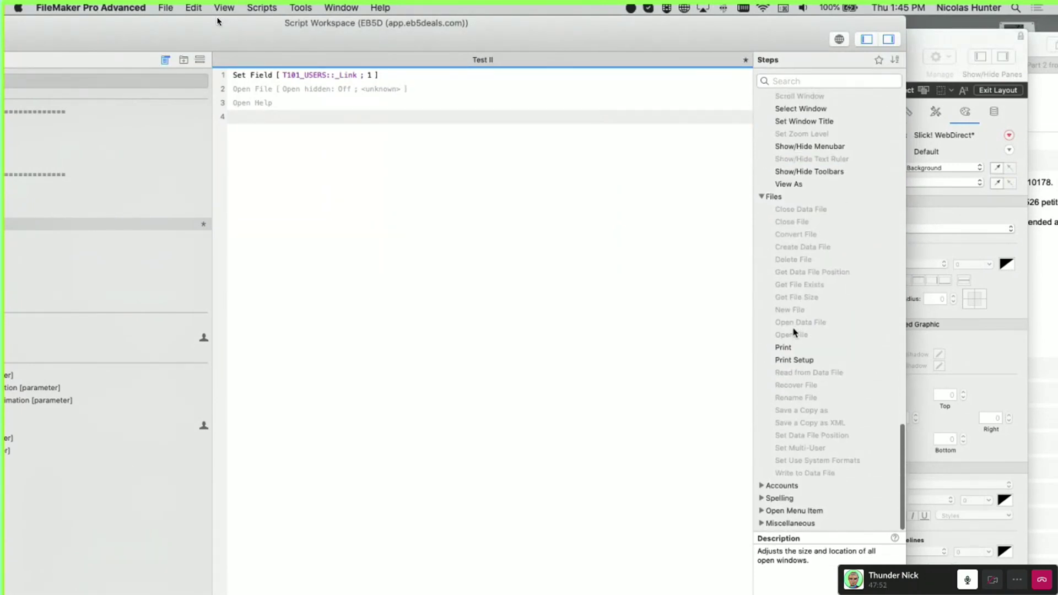
{"action": "mouse_move", "coordinate": [59, 3]}
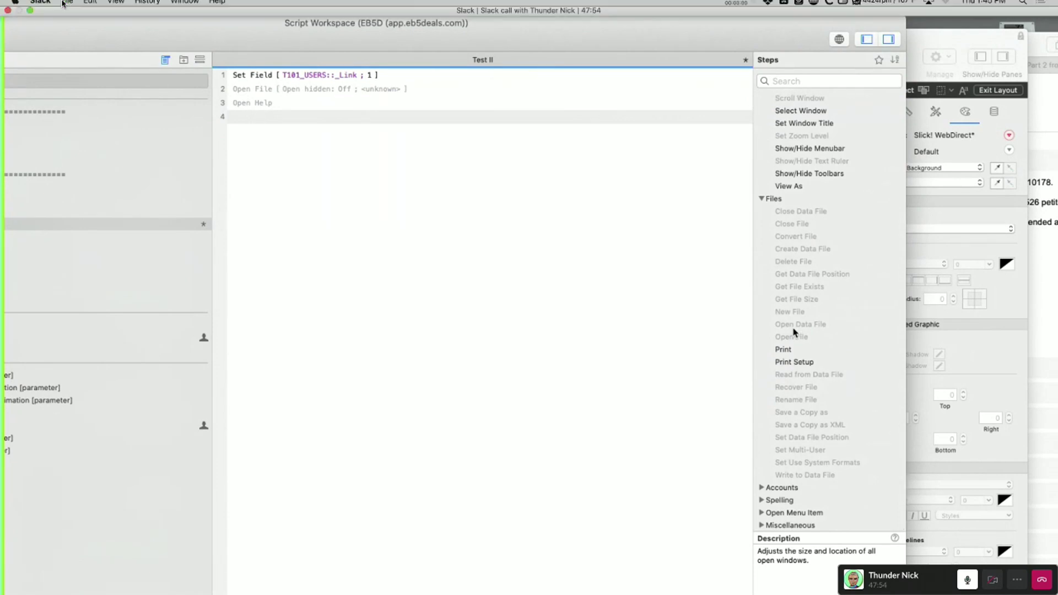
{"action": "left_click", "coordinate": [30, 21]}
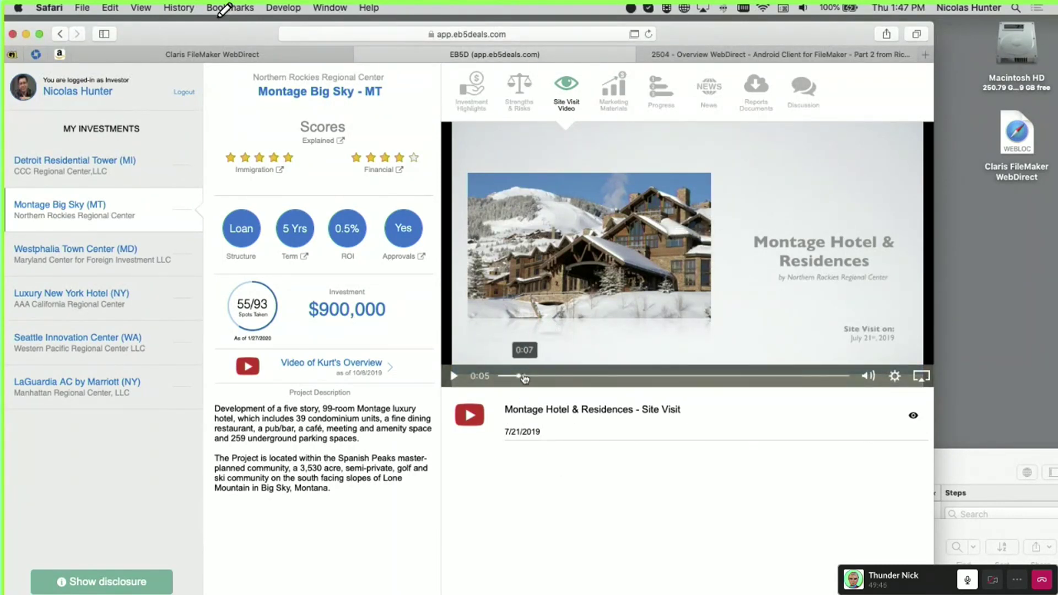
Skip the site-visit video ahead to the construction footage near 1:13 and move Safari down
{"action": "left_click_drag", "start_coordinate": [524, 377], "coordinate": [748, 378]}
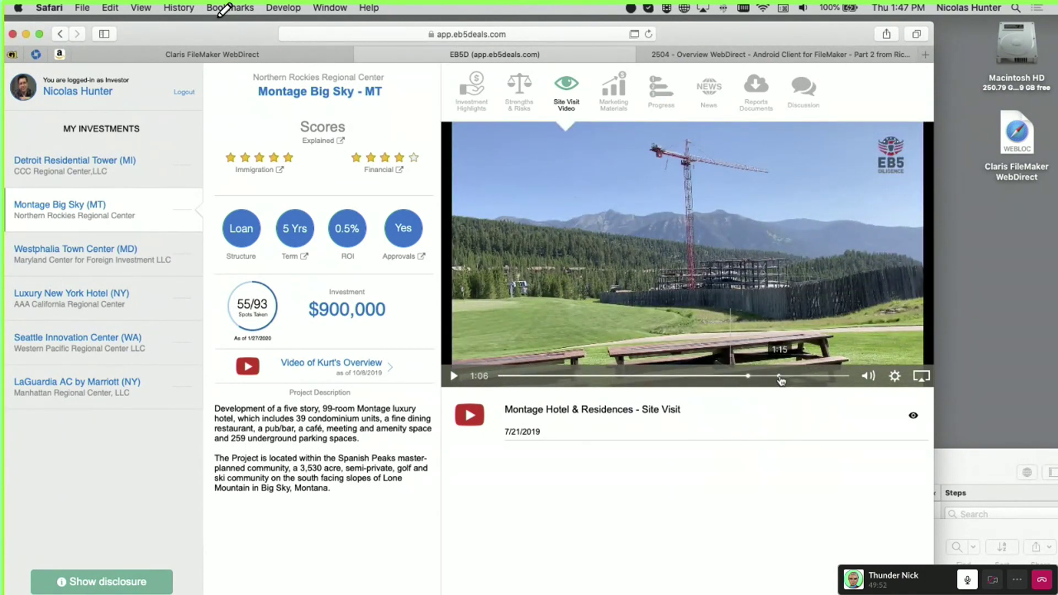
{"action": "left_click", "coordinate": [781, 378]}
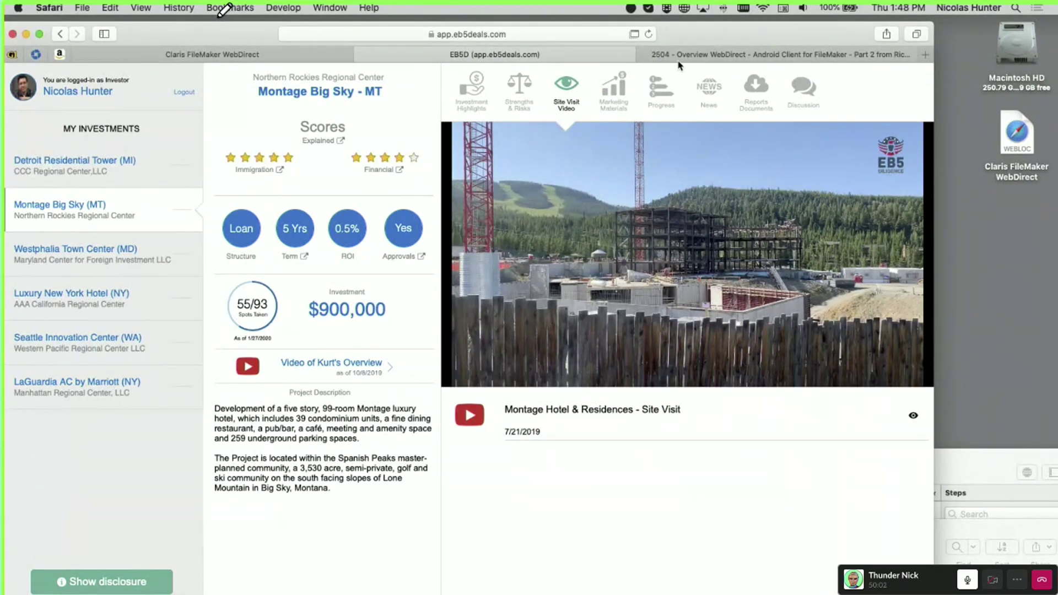
{"action": "left_click_drag", "start_coordinate": [689, 30], "coordinate": [738, 578]}
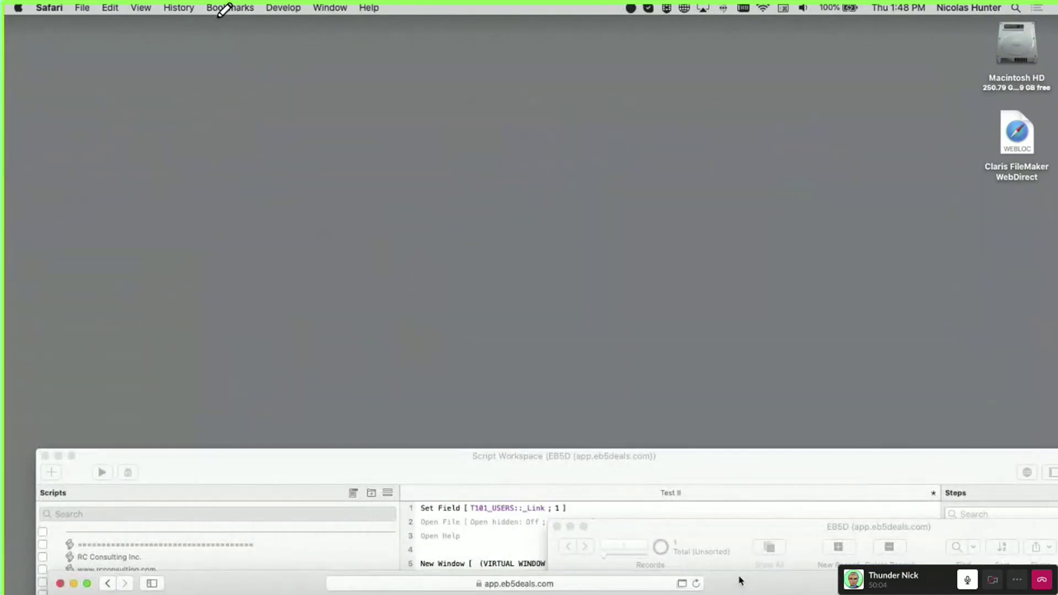
Enlarge the Script Workspace and open the options for the line 5 New Window step
{"action": "double_click", "coordinate": [650, 467]}
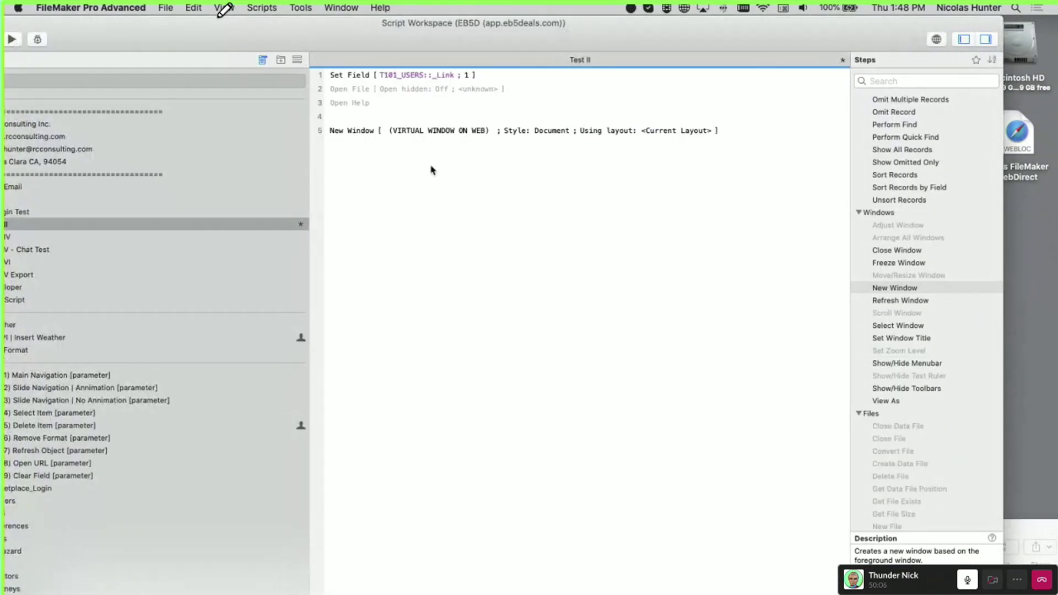
{"action": "left_click", "coordinate": [364, 133]}
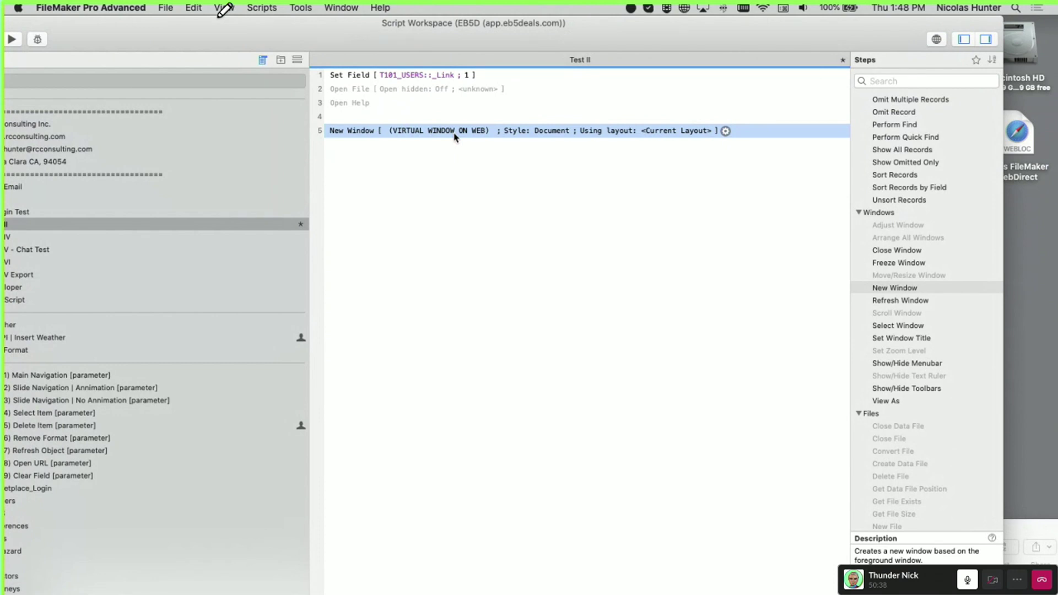
{"action": "left_click", "coordinate": [725, 131]}
{"action": "left_click_drag", "start_coordinate": [646, 236], "coordinate": [604, 164]}
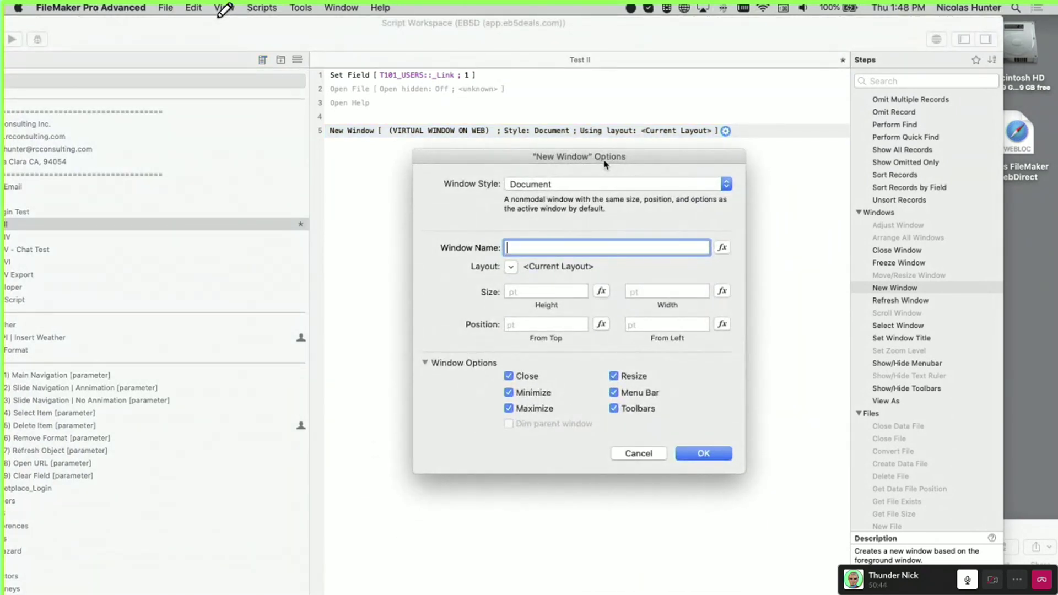
Open the Specify Layout picker twice without choosing, then close the New Window options
{"action": "left_click", "coordinate": [511, 267]}
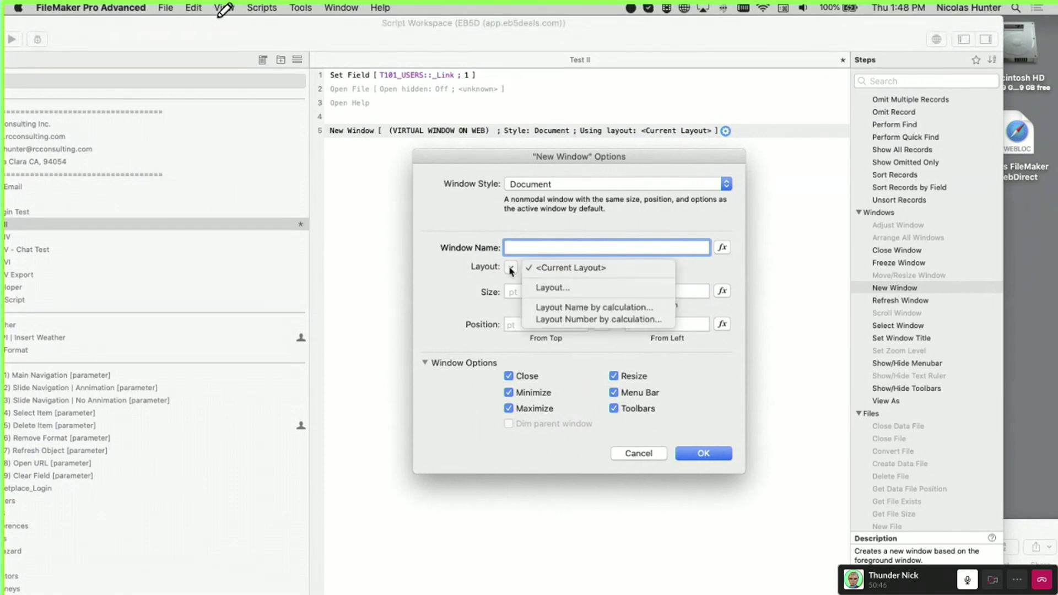
{"action": "left_click", "coordinate": [552, 291]}
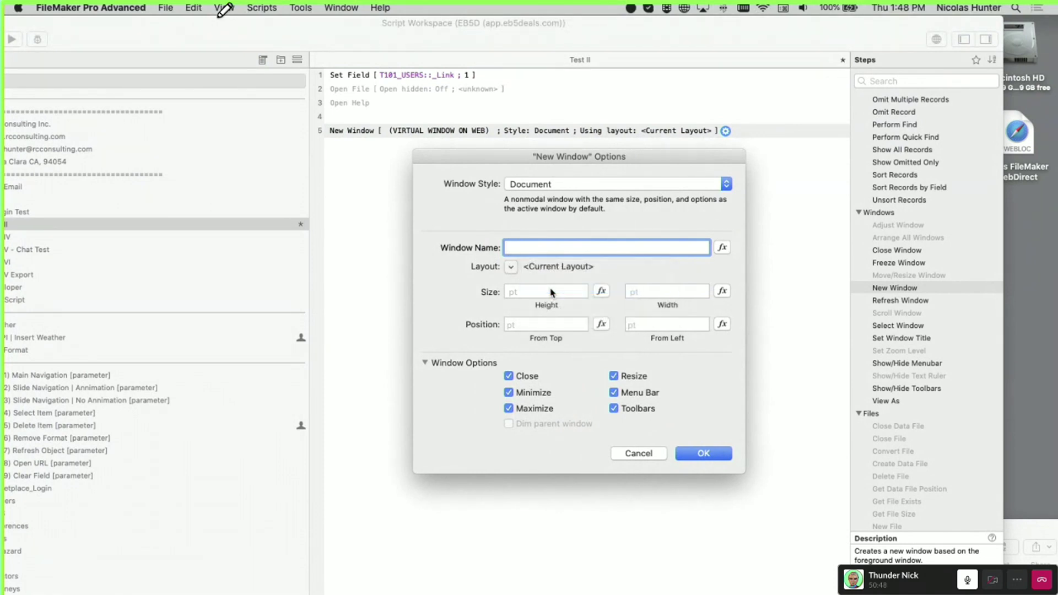
{"action": "left_click", "coordinate": [816, 576]}
{"action": "left_click", "coordinate": [512, 271]}
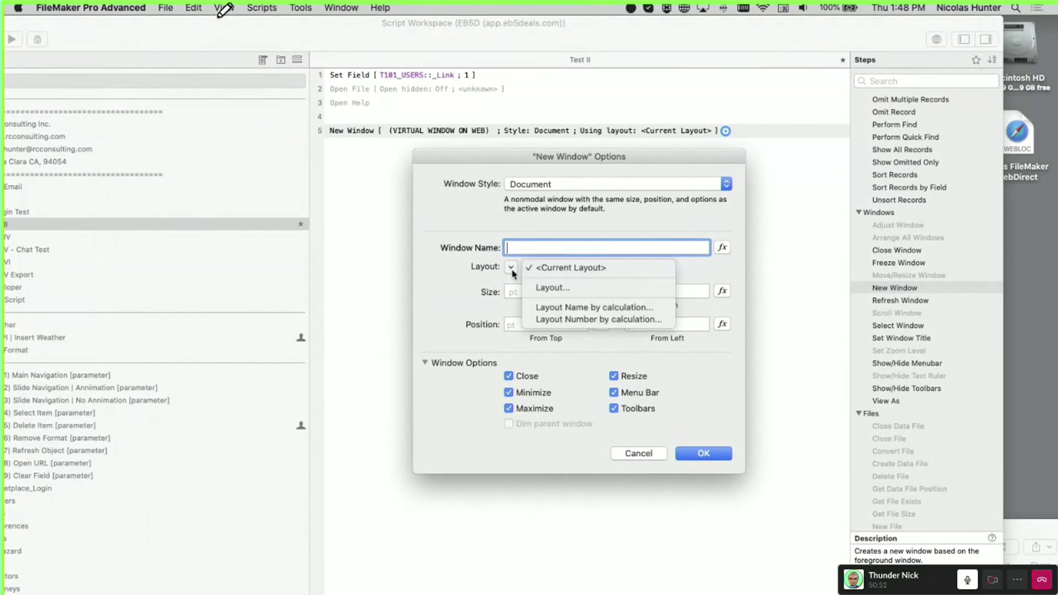
{"action": "left_click", "coordinate": [551, 287]}
{"action": "left_click", "coordinate": [803, 574]}
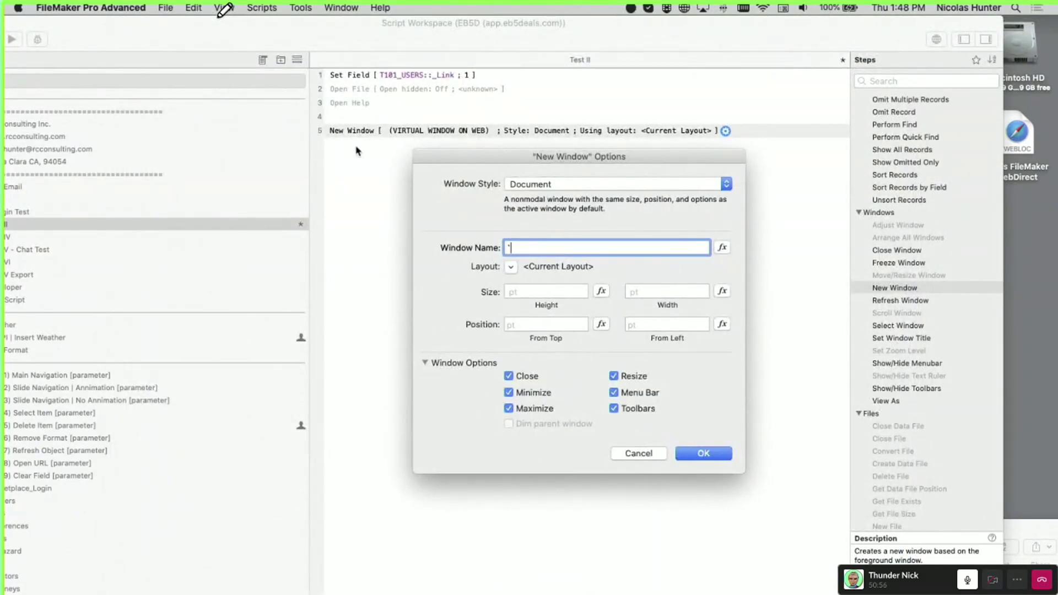
{"action": "key", "text": "Escape"}
Add and remove a Go to Layout step, then reopen and cancel the New Window options
{"action": "type", "text": "g"}
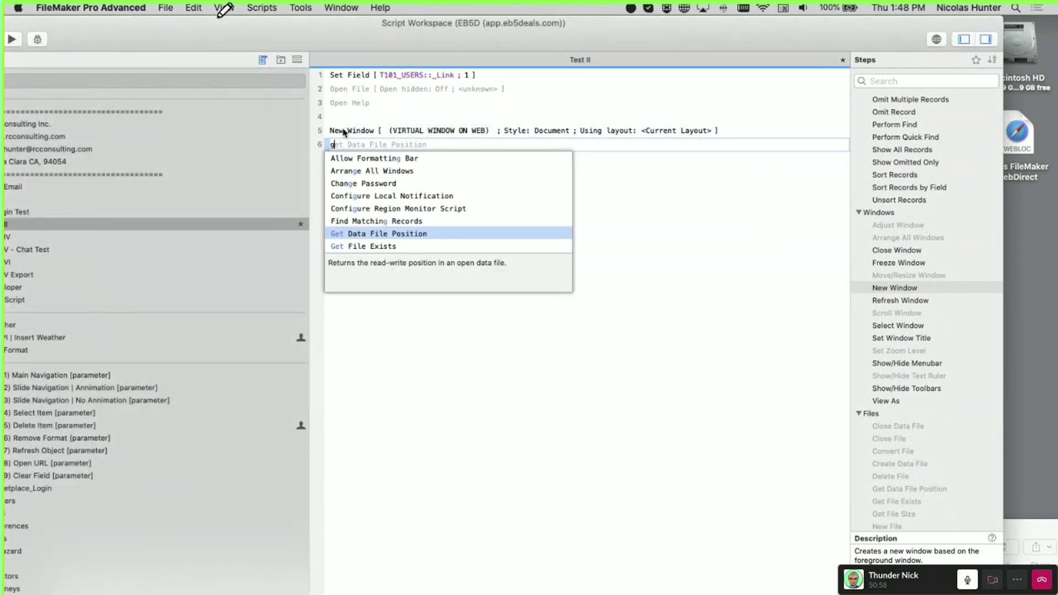
{"action": "type", "text": "o"}
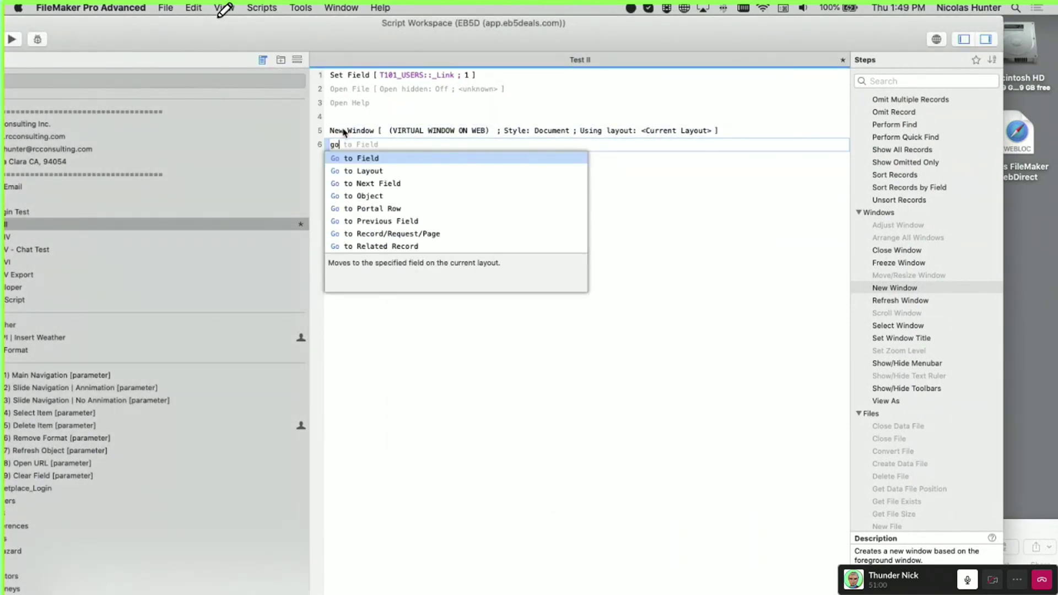
{"action": "key", "text": "Down"}
{"action": "key", "text": "Return"}
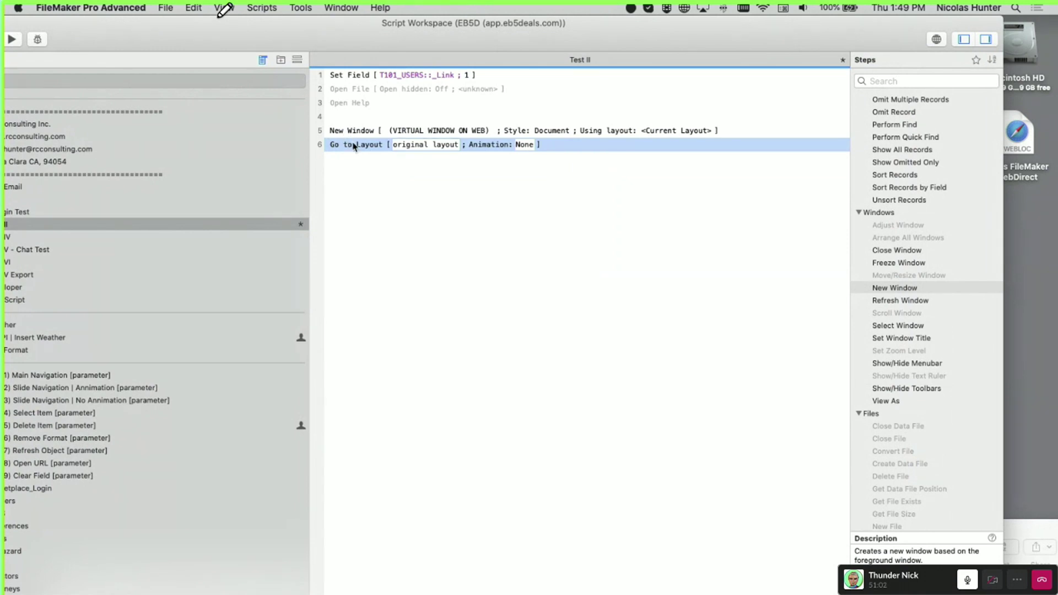
{"action": "key", "text": "BackSpace"}
{"action": "double_click", "coordinate": [415, 136]}
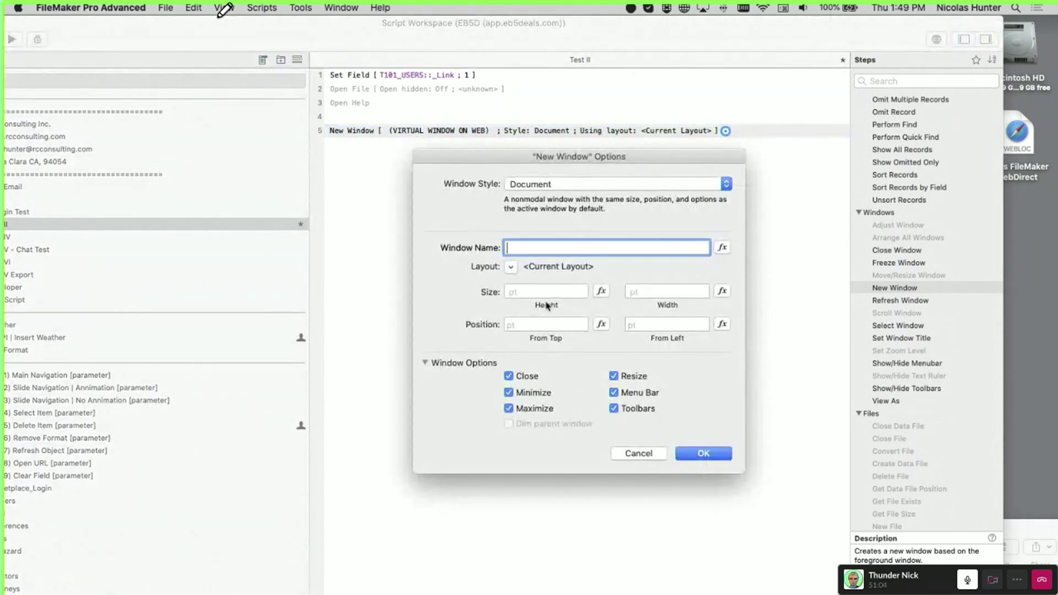
{"action": "left_click", "coordinate": [642, 457]}
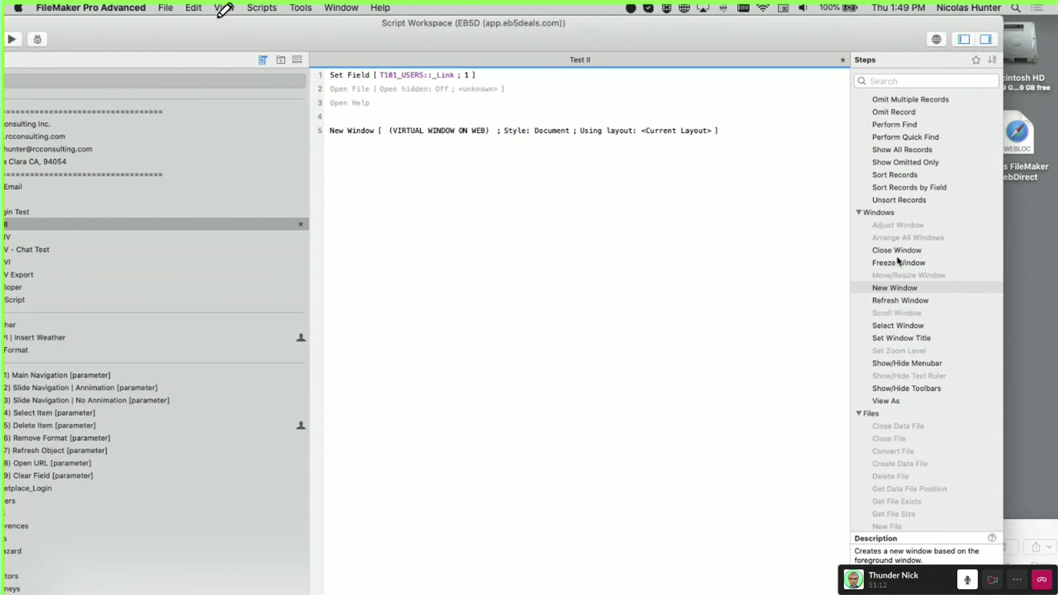
Select script steps 2 through 5, from Open File to New Window, and delete them
{"action": "scroll", "coordinate": [898, 260], "scroll_direction": "up", "scroll_amount": 15}
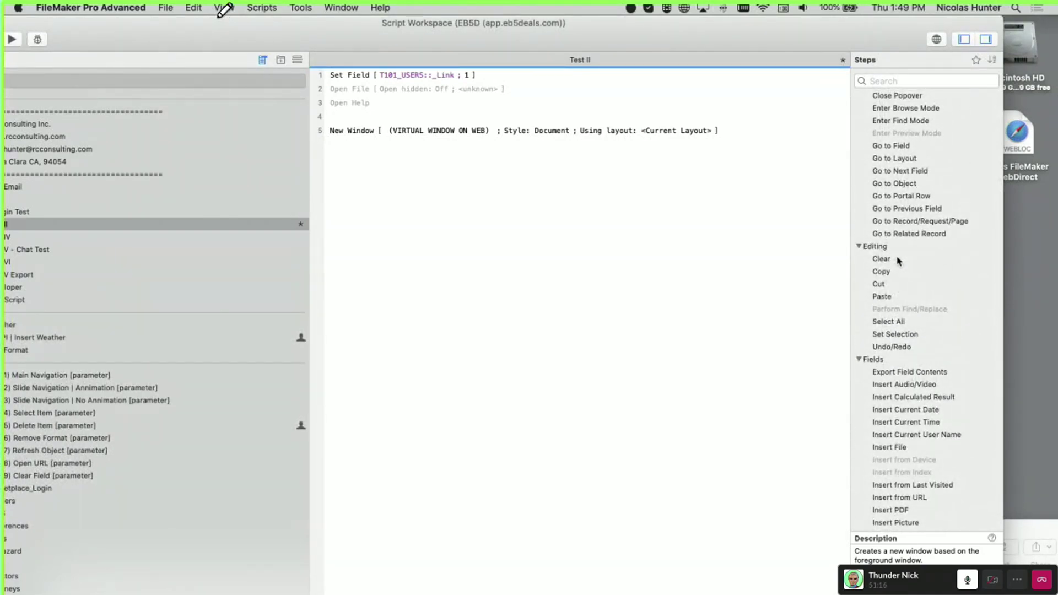
{"action": "left_click", "coordinate": [347, 92]}
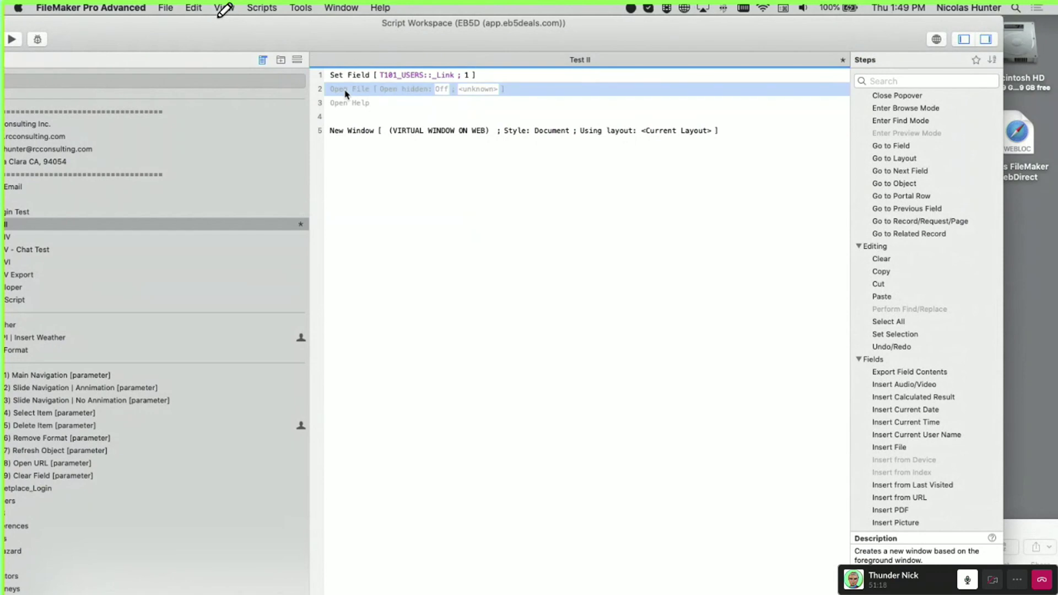
{"action": "left_click", "coordinate": [353, 131], "text": "shift"}
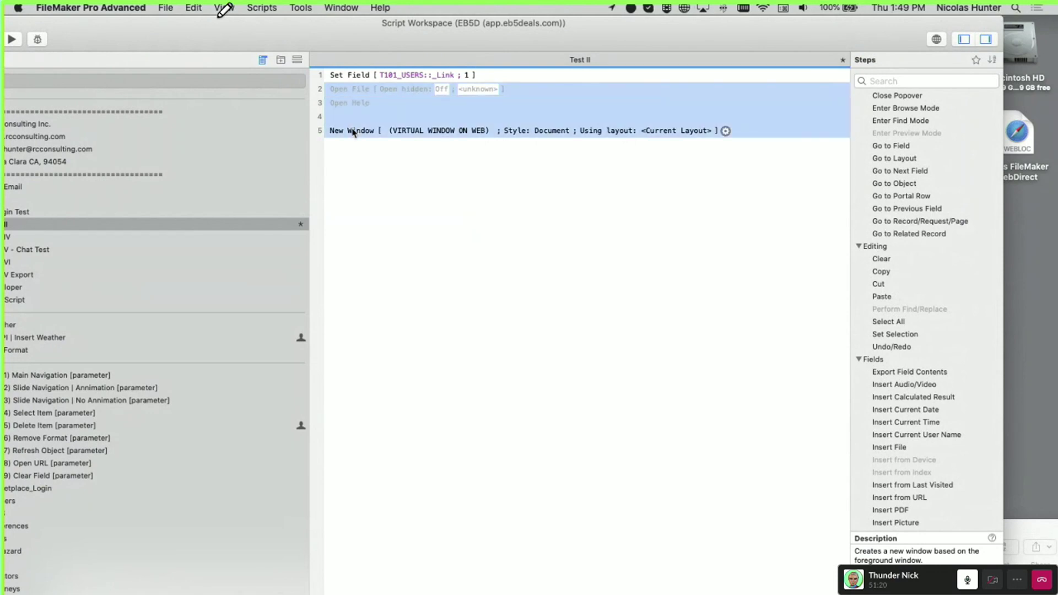
{"action": "key", "text": "BackSpace"}
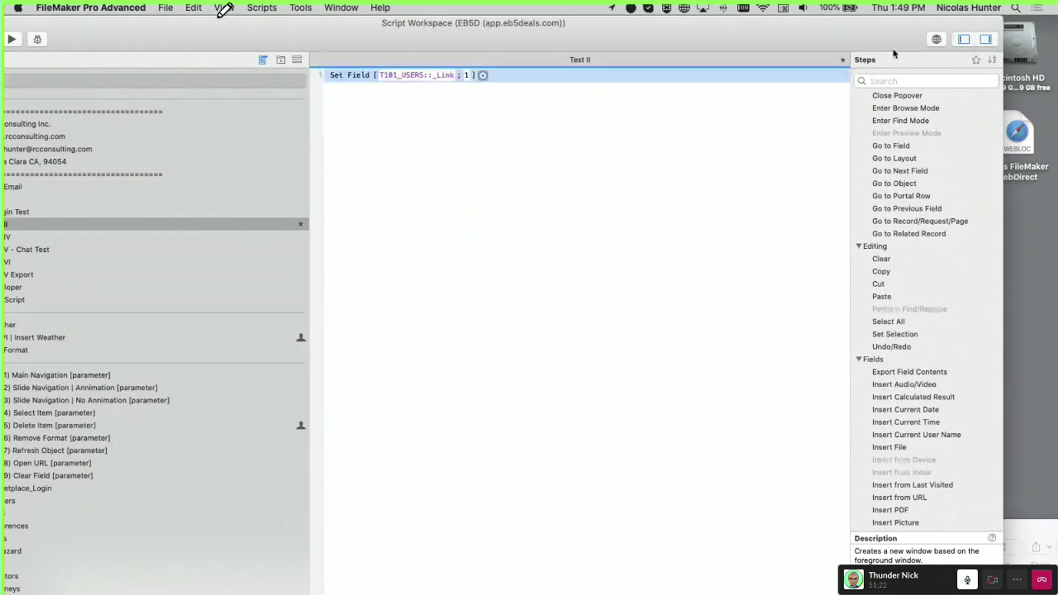
{"action": "left_click", "coordinate": [607, 131]}
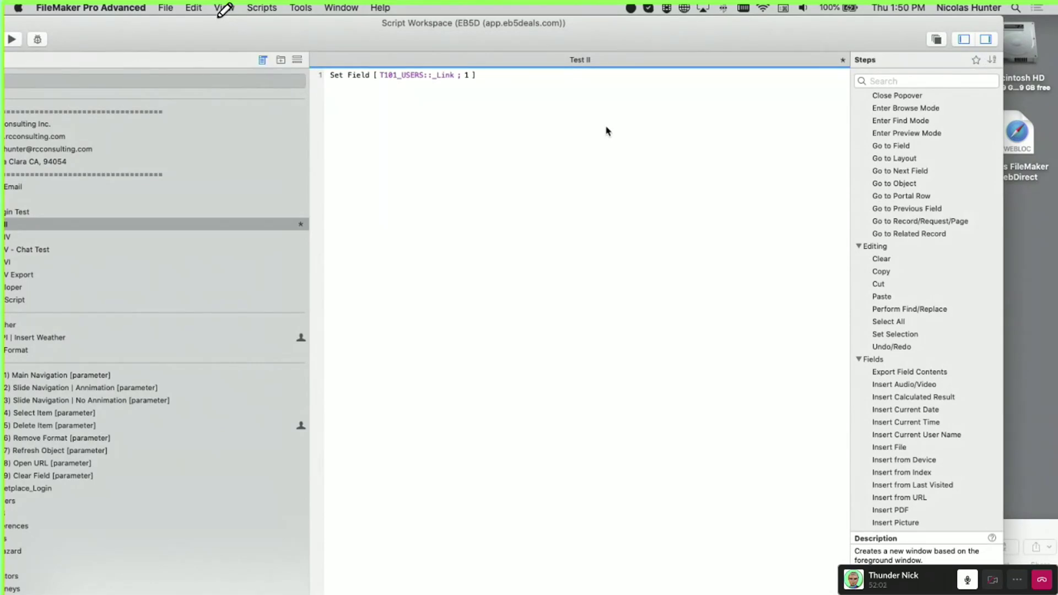
Add a New Window step below Set Field, discarding an accidentally inserted New File step
{"action": "left_click", "coordinate": [333, 75]}
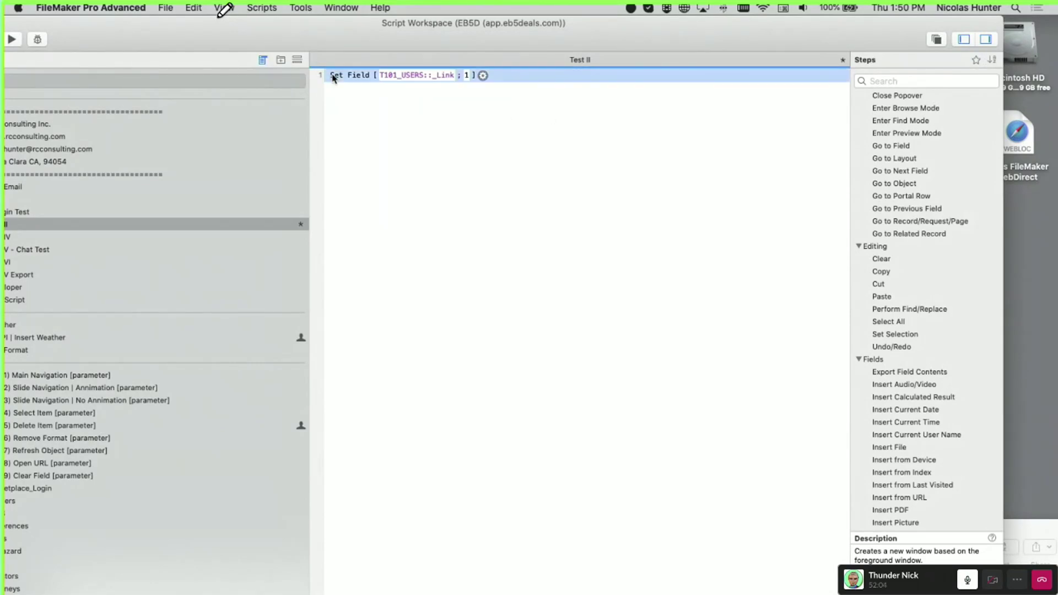
{"action": "key", "text": "Return"}
{"action": "key", "text": "Return"}
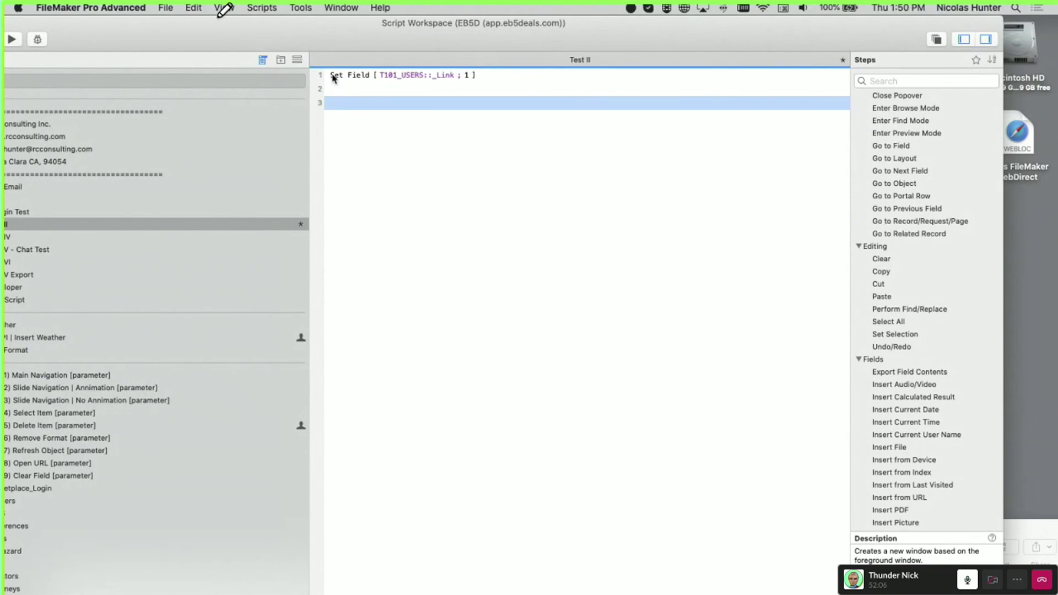
{"action": "type", "text": "new"}
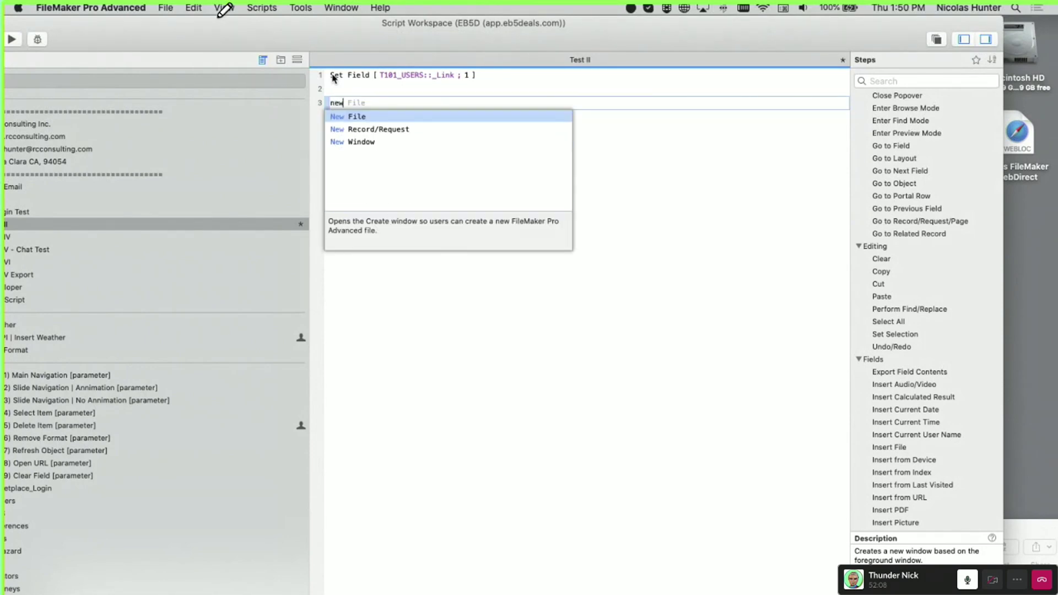
{"action": "key", "text": "Return"}
{"action": "key", "text": "BackSpace"}
{"action": "key", "text": "Return"}
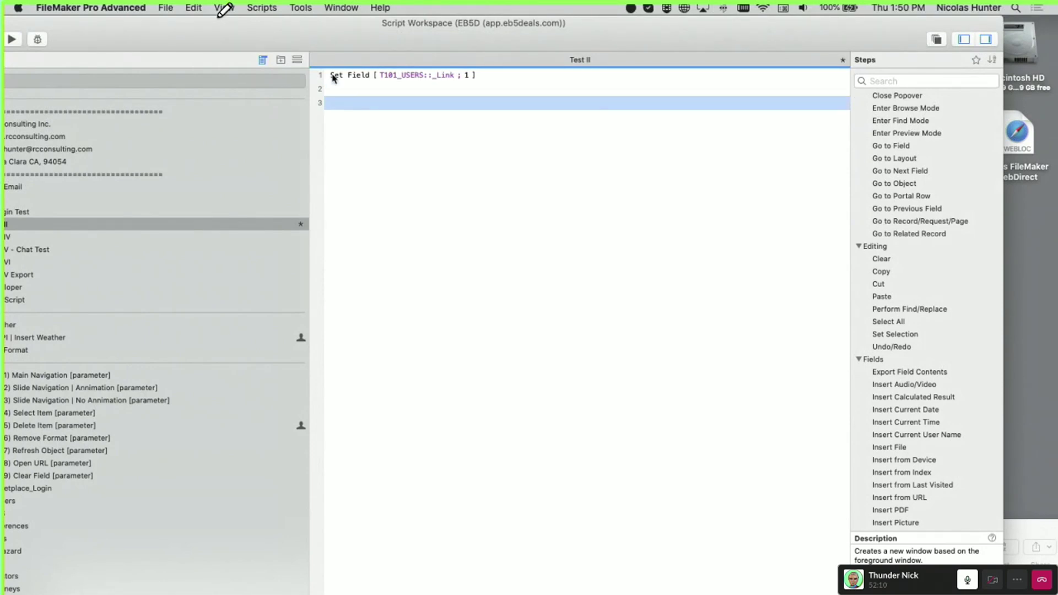
{"action": "type", "text": "new"}
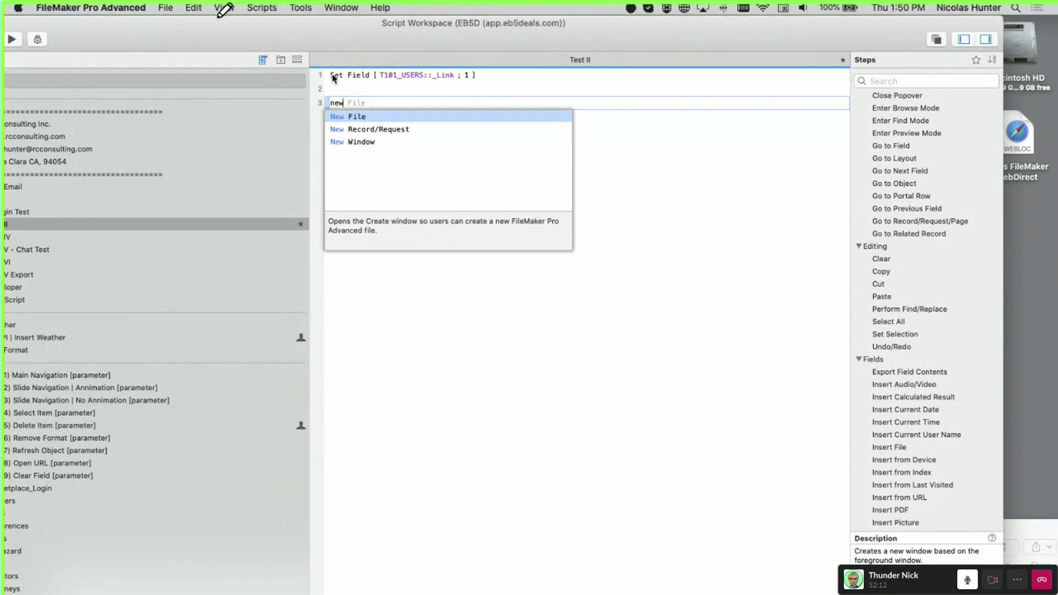
{"action": "key", "text": "Down"}
{"action": "key", "text": "Down"}
{"action": "key", "text": "Return"}
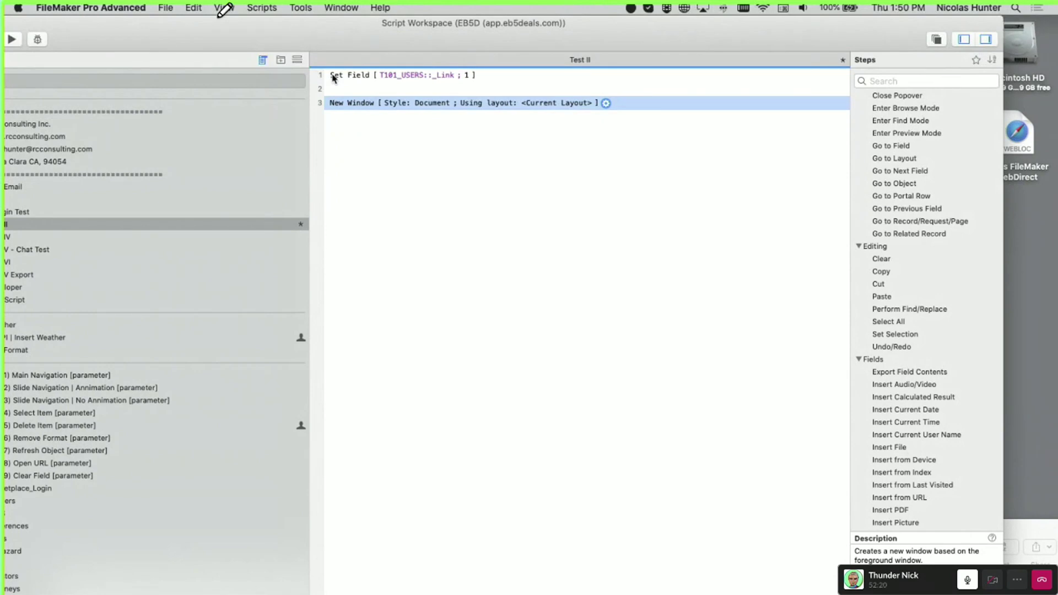
Glance at the New Window options, then add and delete a Go to Layout step
{"action": "left_click", "coordinate": [606, 104]}
{"action": "key", "text": "Escape"}
{"action": "left_click", "coordinate": [350, 105]}
{"action": "type", "text": "got"}
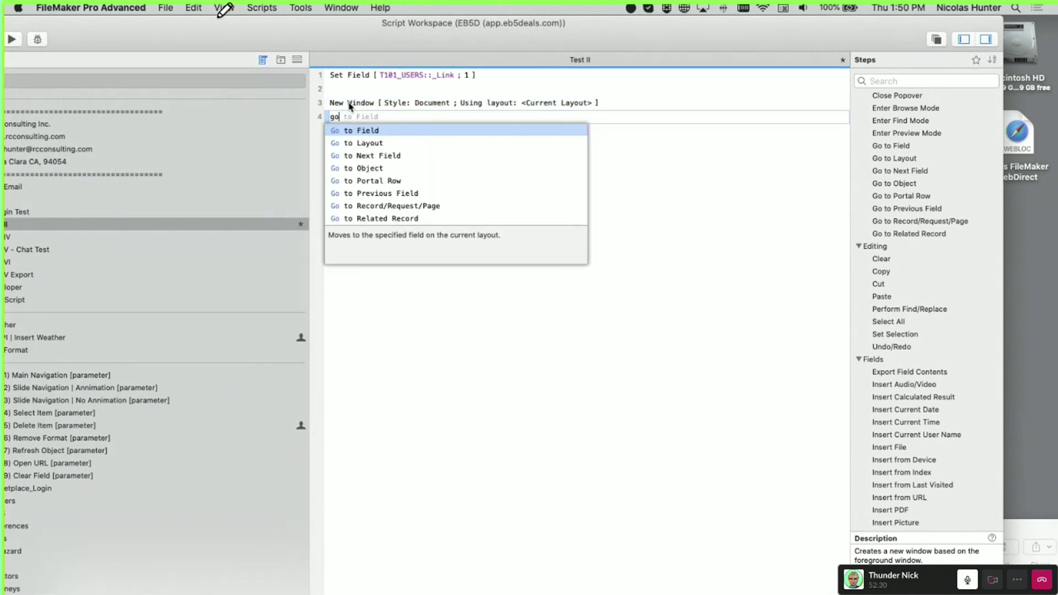
{"action": "key", "text": "Down"}
{"action": "key", "text": "Return"}
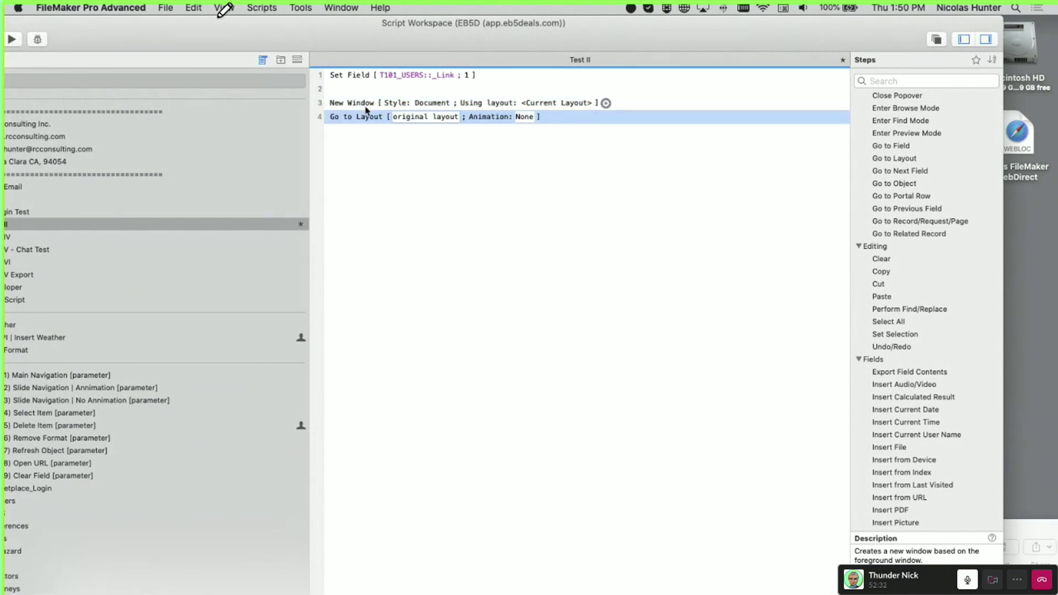
{"action": "left_click", "coordinate": [364, 105]}
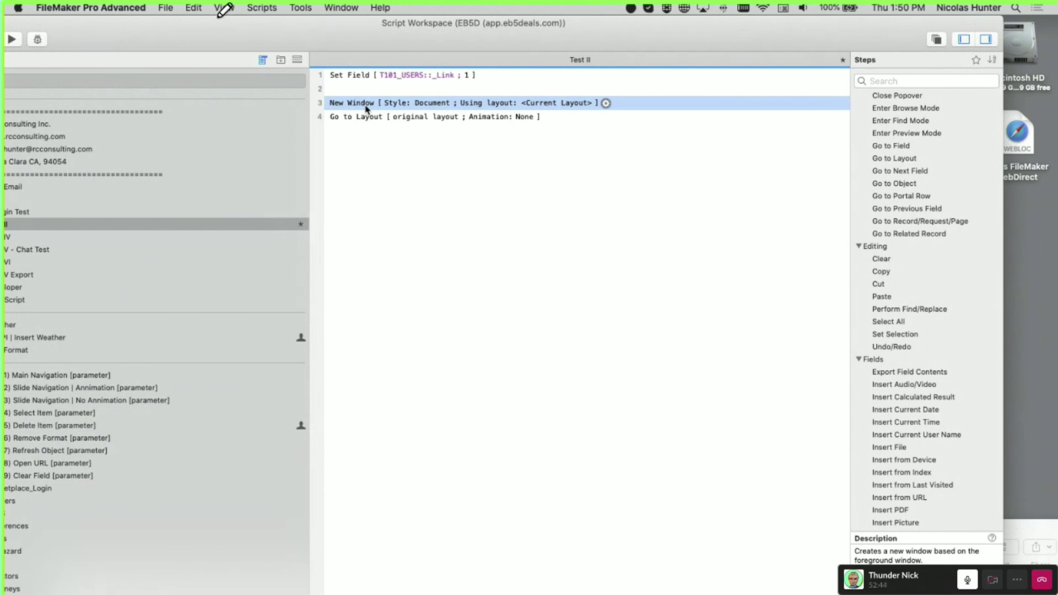
{"action": "left_click", "coordinate": [368, 122]}
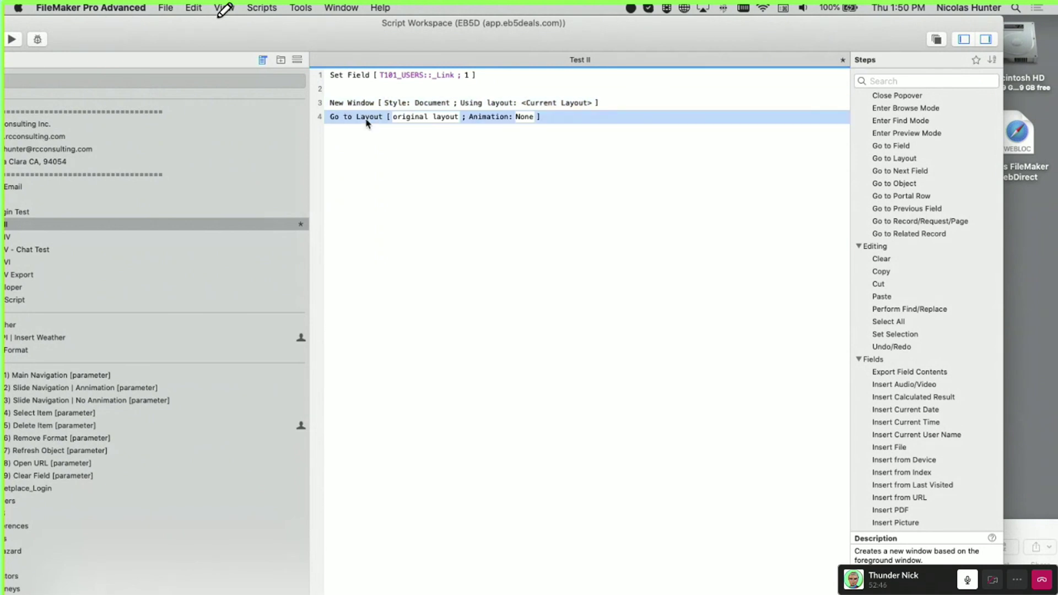
{"action": "key", "text": "BackSpace"}
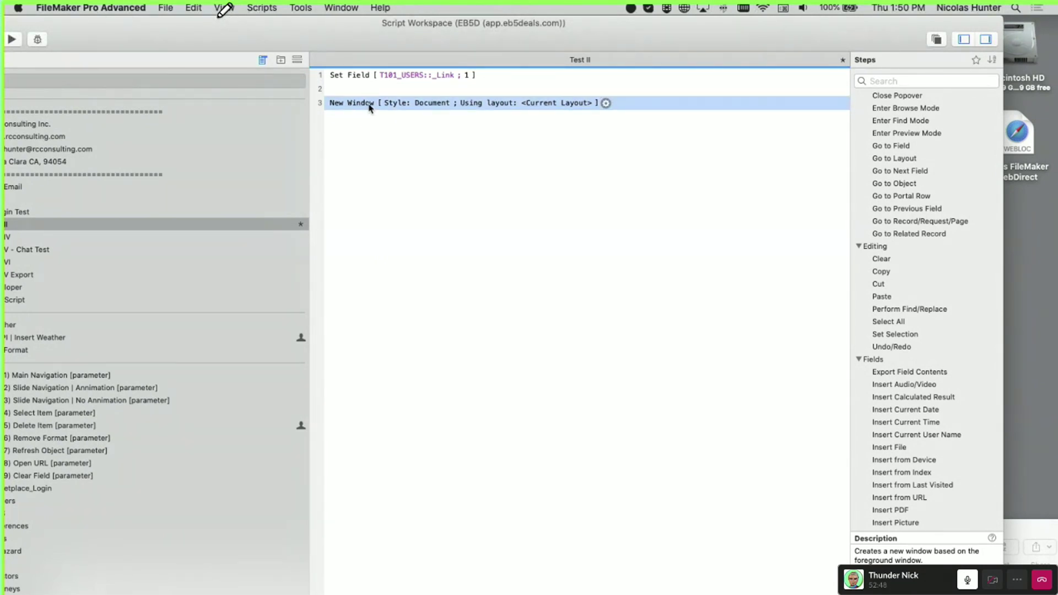
Add a Close Window [Current Window] step as line 4
{"action": "type", "text": "sj"}
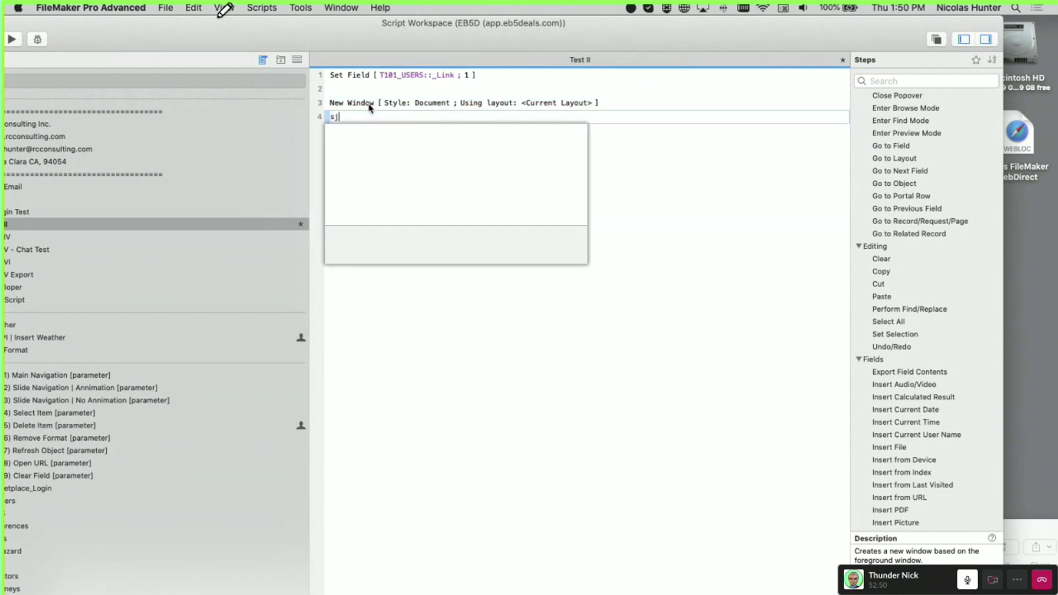
{"action": "key", "text": "BackSpace"}
{"action": "key", "text": "BackSpace"}
{"action": "type", "text": "clos"}
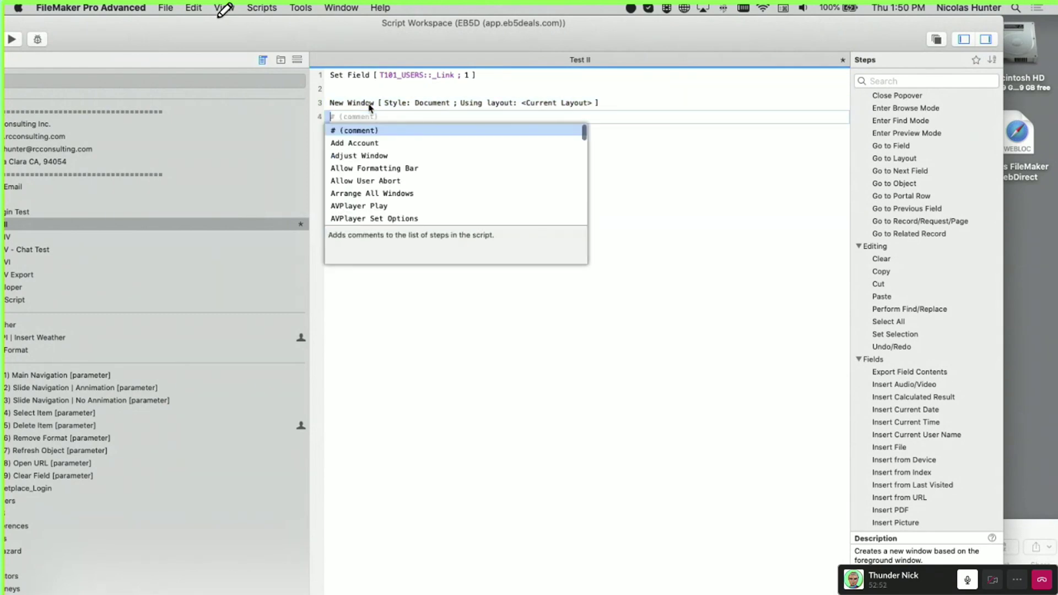
{"action": "key", "text": "Down"}
{"action": "key", "text": "Down"}
{"action": "key", "text": "Down"}
{"action": "key", "text": "Return"}
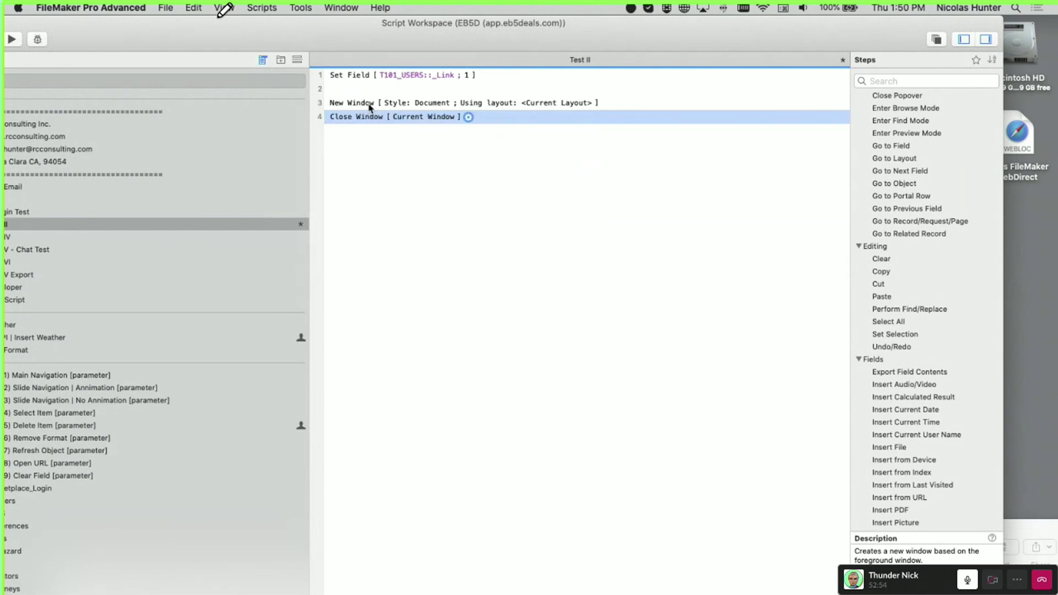
{"action": "left_click", "coordinate": [444, 166]}
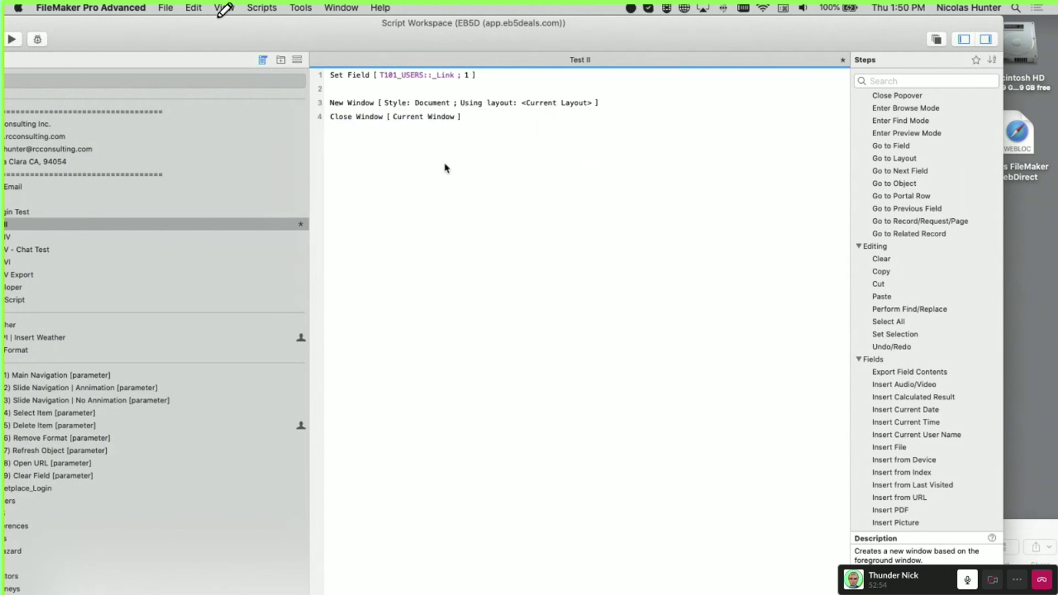
Open the New Window step's options at the Position From Top field
{"action": "left_click", "coordinate": [357, 104]}
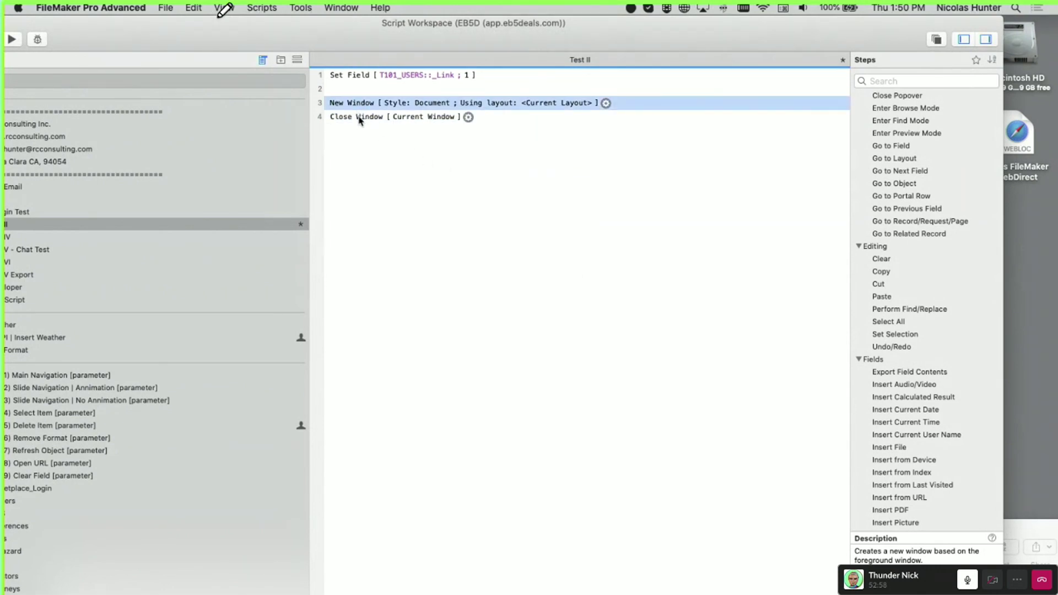
{"action": "left_click", "coordinate": [364, 117]}
{"action": "double_click", "coordinate": [358, 102]}
{"action": "left_click", "coordinate": [541, 321]}
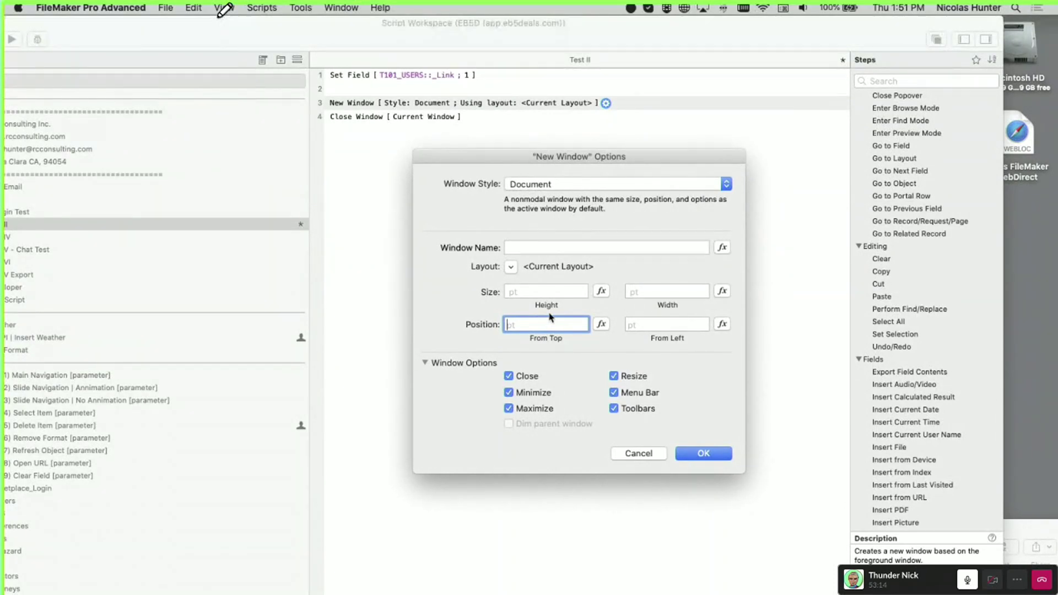
Enter -5000 as the window's Position From Top, then cancel the change
{"action": "type", "text": "-50000"}
{"action": "key", "text": "BackSpace"}
{"action": "left_click_drag", "start_coordinate": [545, 325], "coordinate": [507, 325]}
{"action": "left_click", "coordinate": [640, 455]}
Reopen the New Window options and dismiss them again with Escape, leaving the step unchanged
{"action": "left_click", "coordinate": [348, 104]}
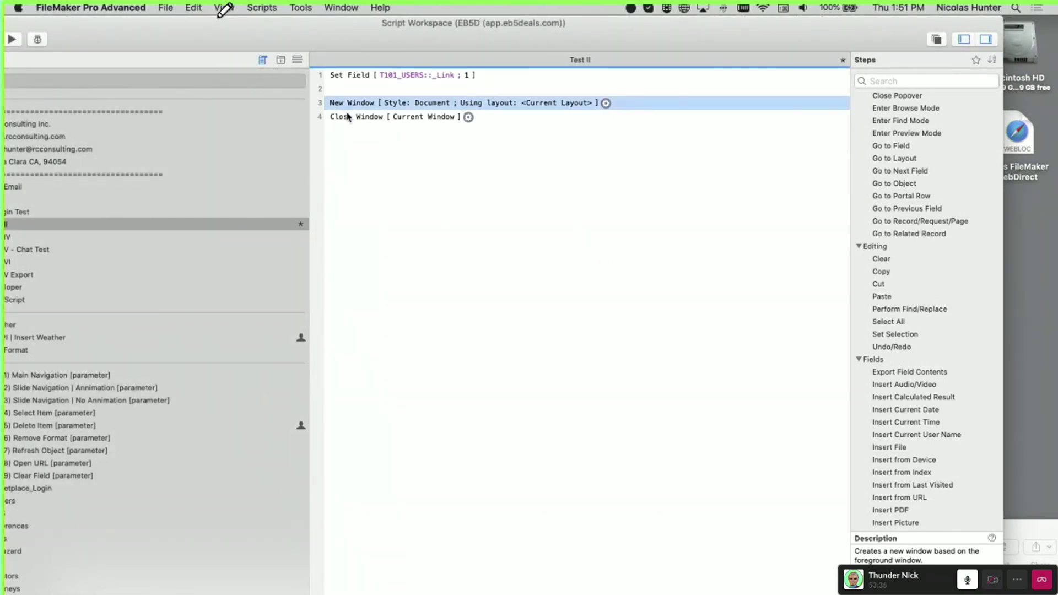
{"action": "left_click", "coordinate": [347, 115], "text": "shift"}
{"action": "left_click", "coordinate": [393, 183]}
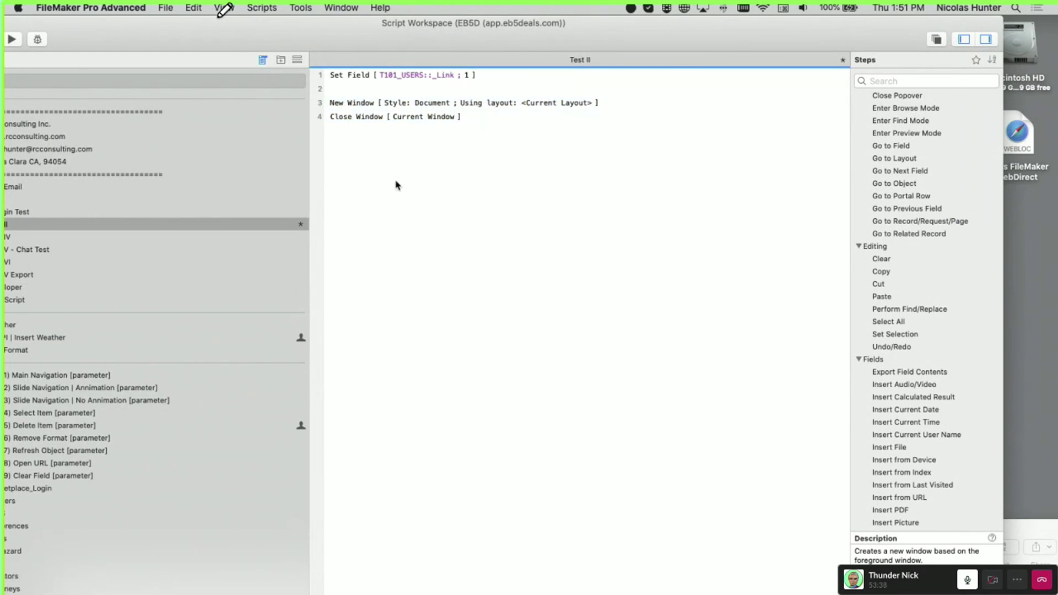
{"action": "left_click", "coordinate": [512, 103]}
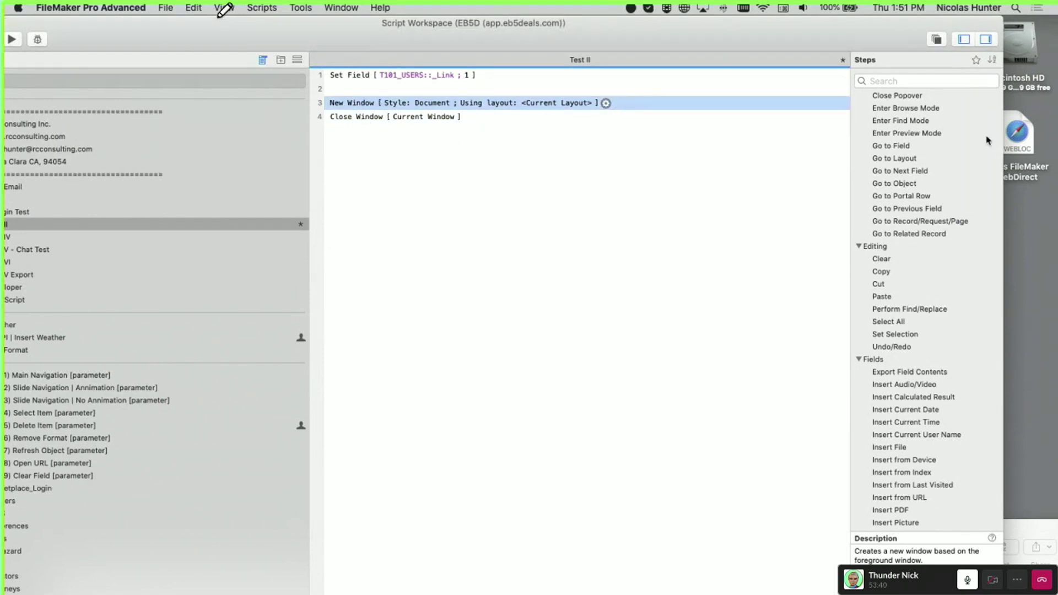
{"action": "double_click", "coordinate": [502, 109]}
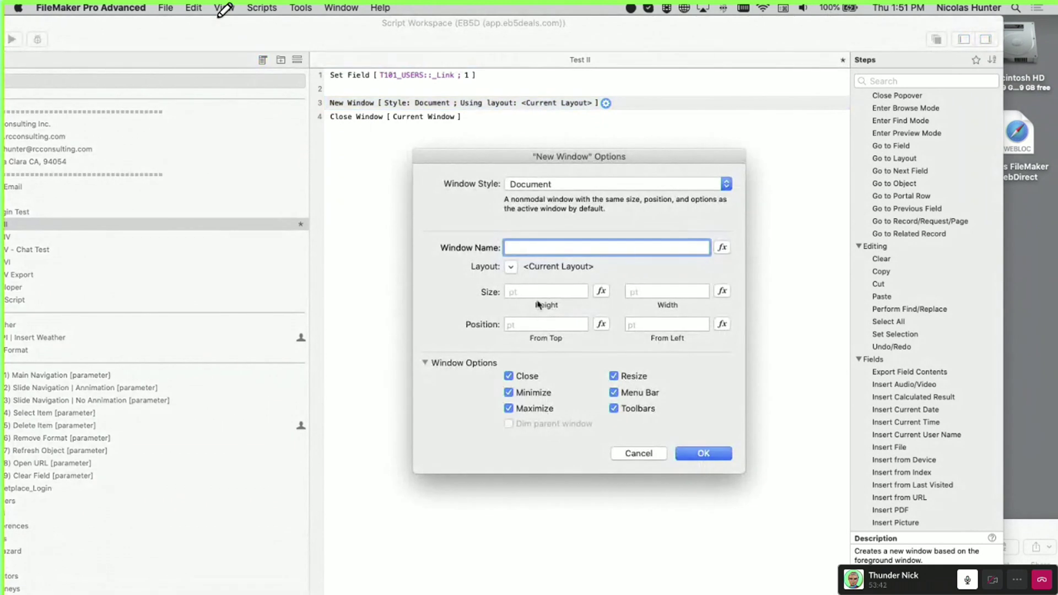
{"action": "left_click", "coordinate": [547, 325]}
{"action": "key", "text": "Escape"}
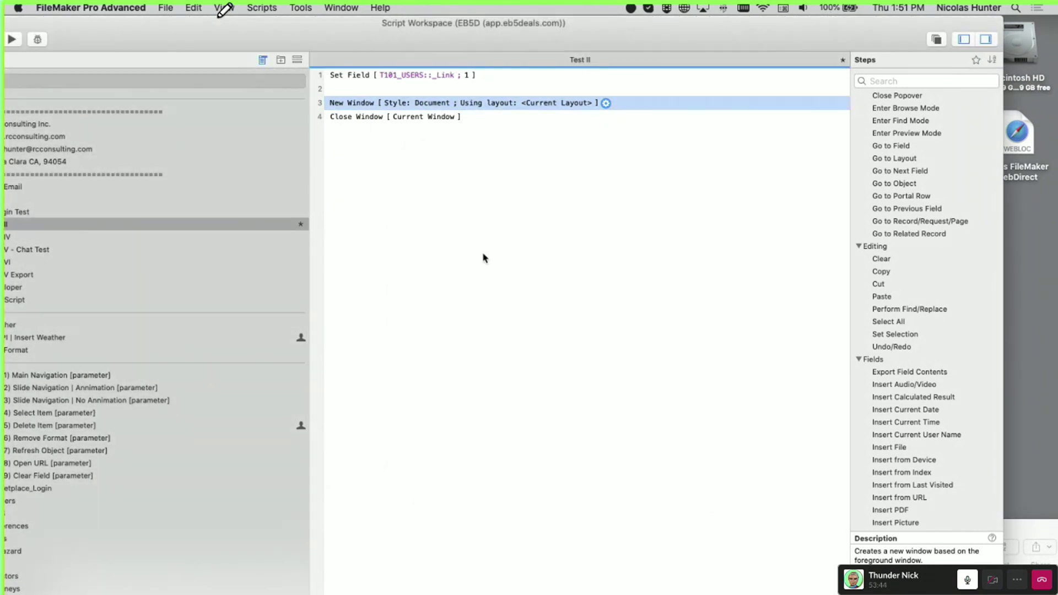
{"action": "left_click", "coordinate": [484, 258]}
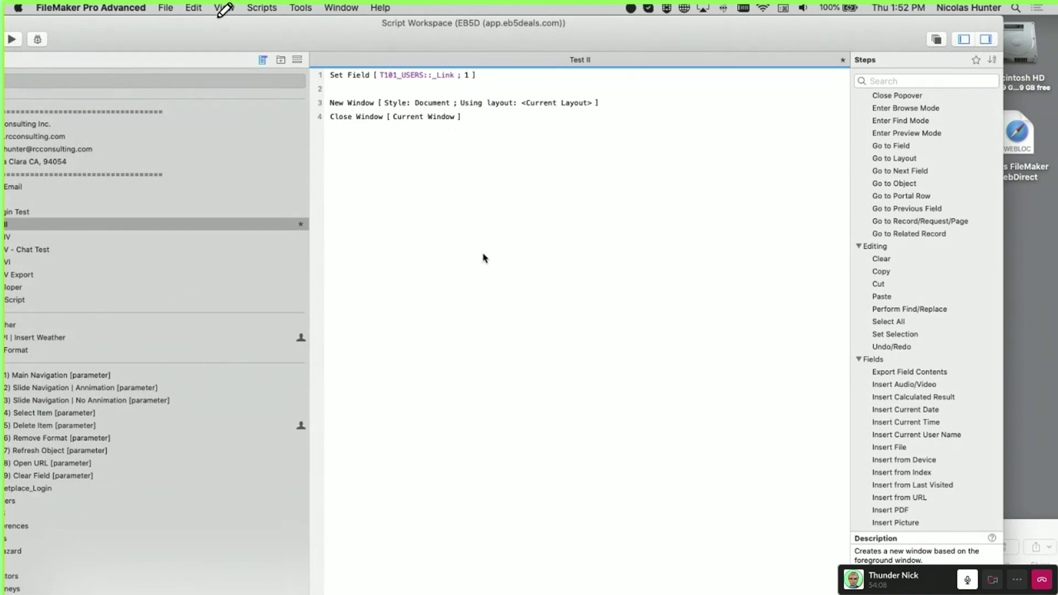
{"action": "left_click", "coordinate": [369, 94]}
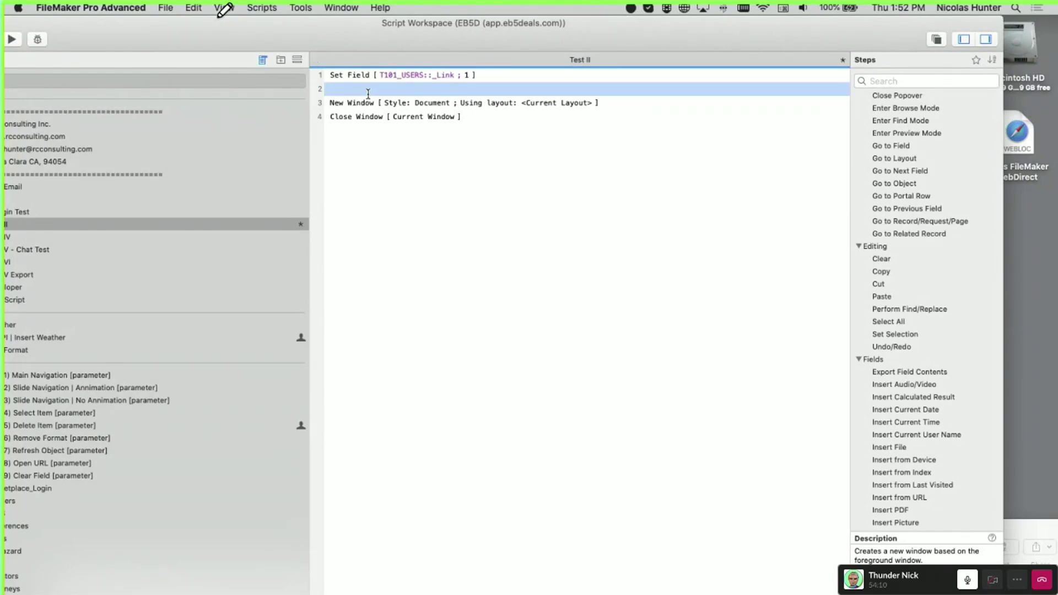
{"action": "type", "text": "Freez"}
{"action": "key", "text": "Return"}
{"action": "key", "text": "BackSpace"}
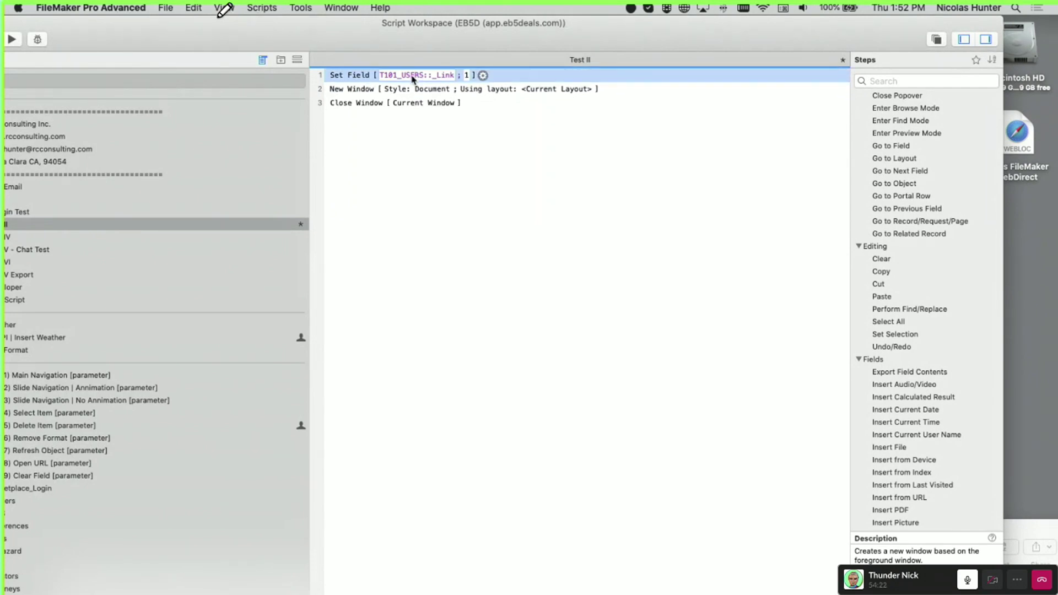
{"action": "key", "text": "Return"}
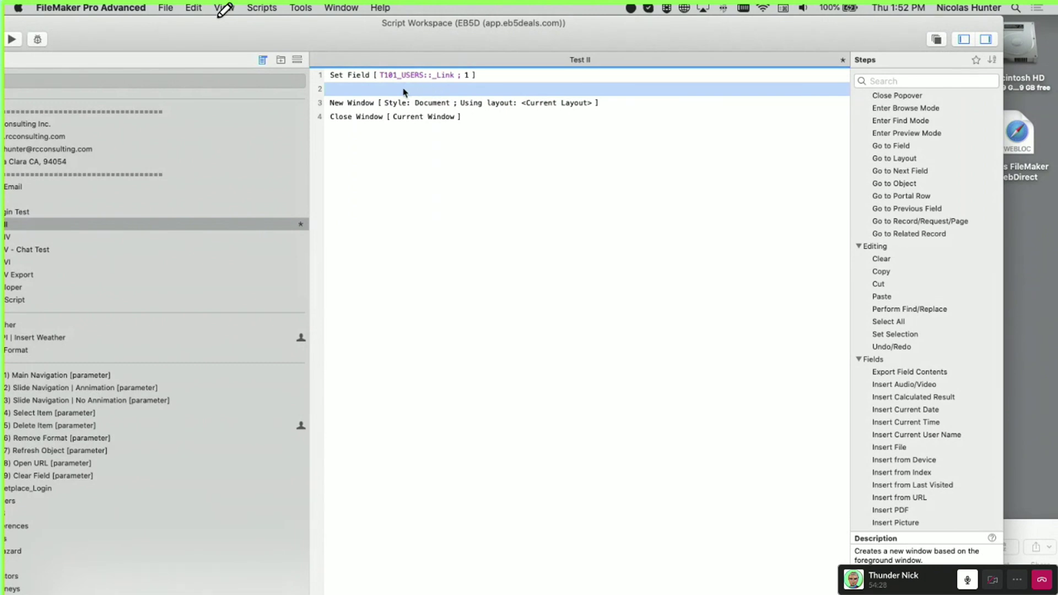
{"action": "left_click", "coordinate": [355, 105]}
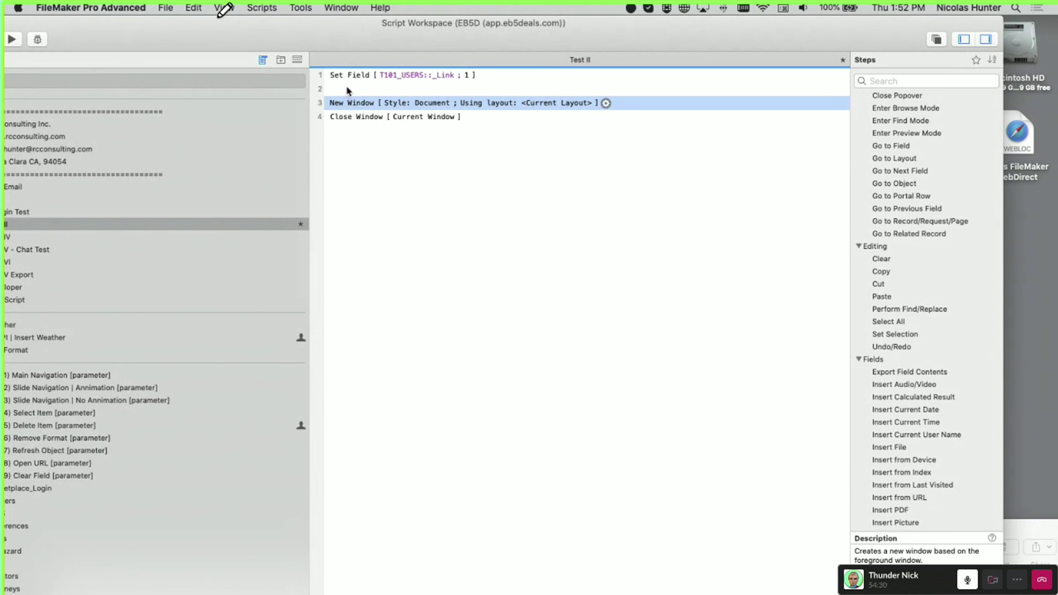
{"action": "left_click", "coordinate": [347, 90]}
{"action": "left_click", "coordinate": [355, 103]}
{"action": "left_click", "coordinate": [361, 118]}
{"action": "left_click", "coordinate": [359, 103], "text": "shift"}
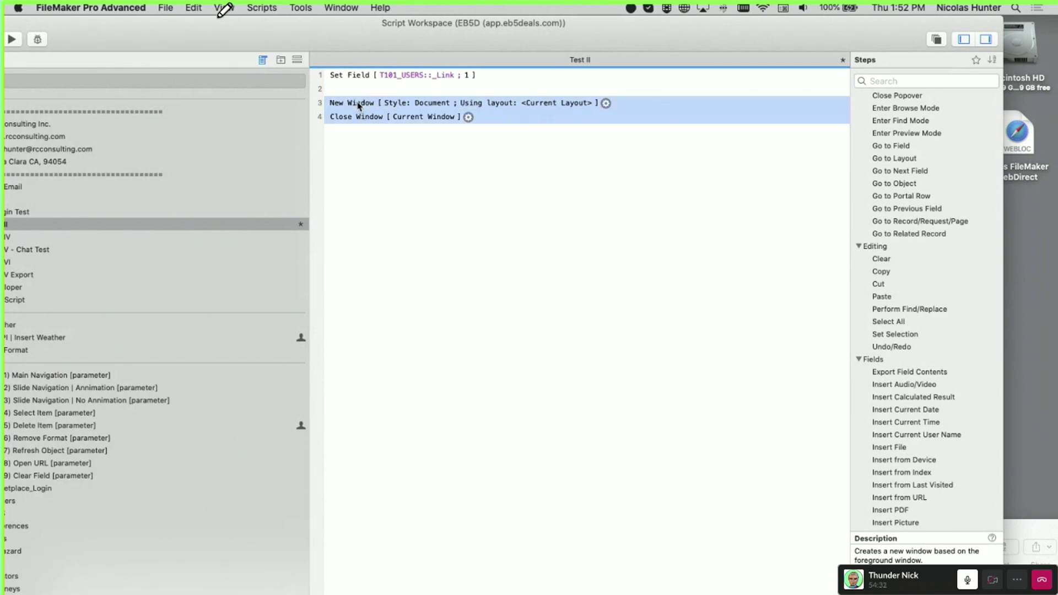
{"action": "left_click", "coordinate": [353, 89], "text": "shift"}
{"action": "left_click", "coordinate": [368, 154]}
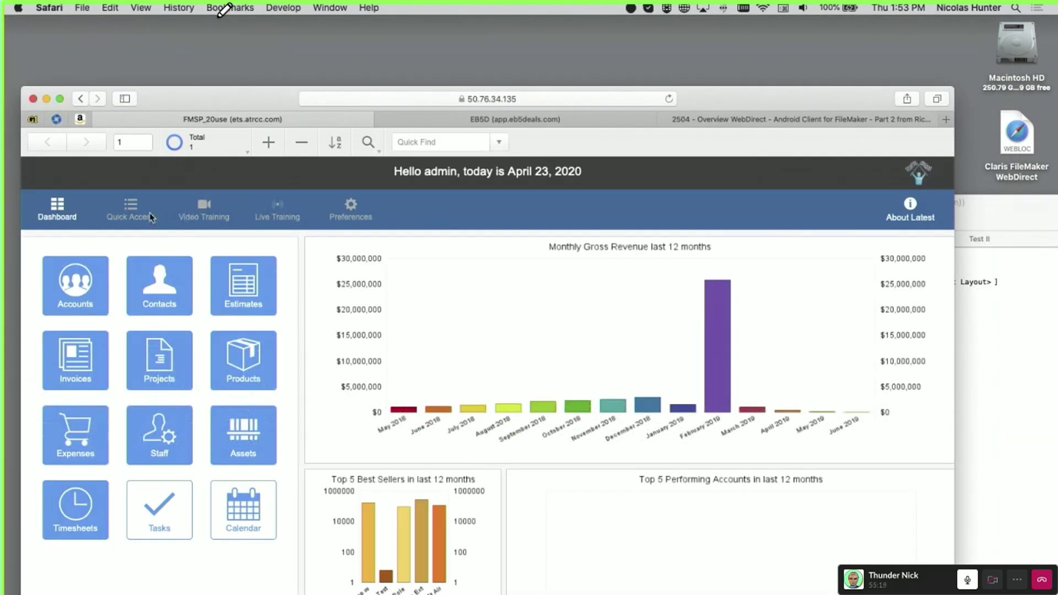
Open WebDirect Contacts, view the Inbound Email, Phone Call and Invoice Printed notes, then move Safari off-screen
{"action": "left_click", "coordinate": [159, 292]}
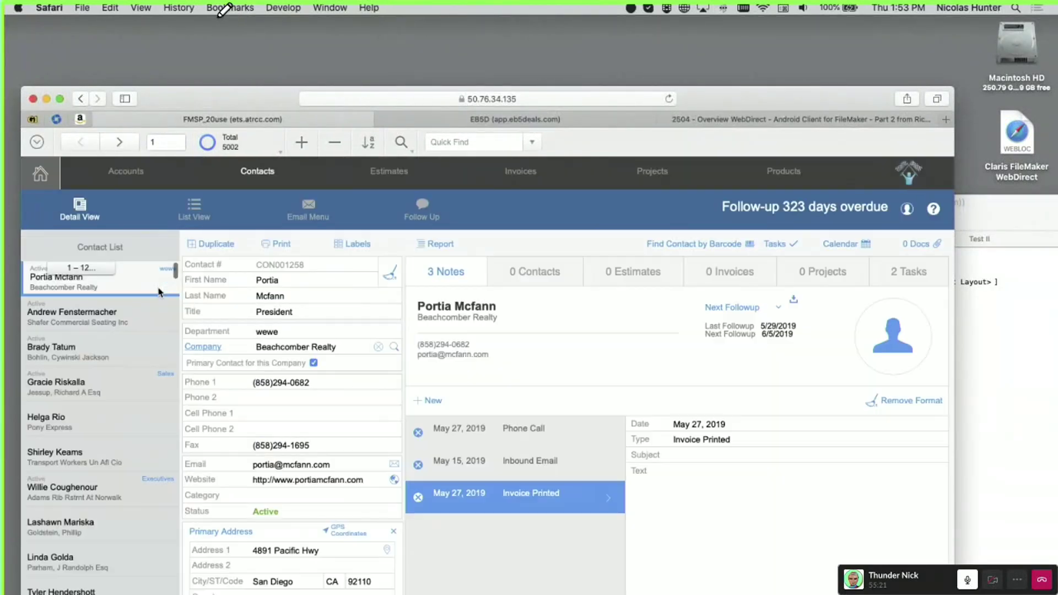
{"action": "left_click", "coordinate": [565, 466]}
{"action": "left_click", "coordinate": [565, 441]}
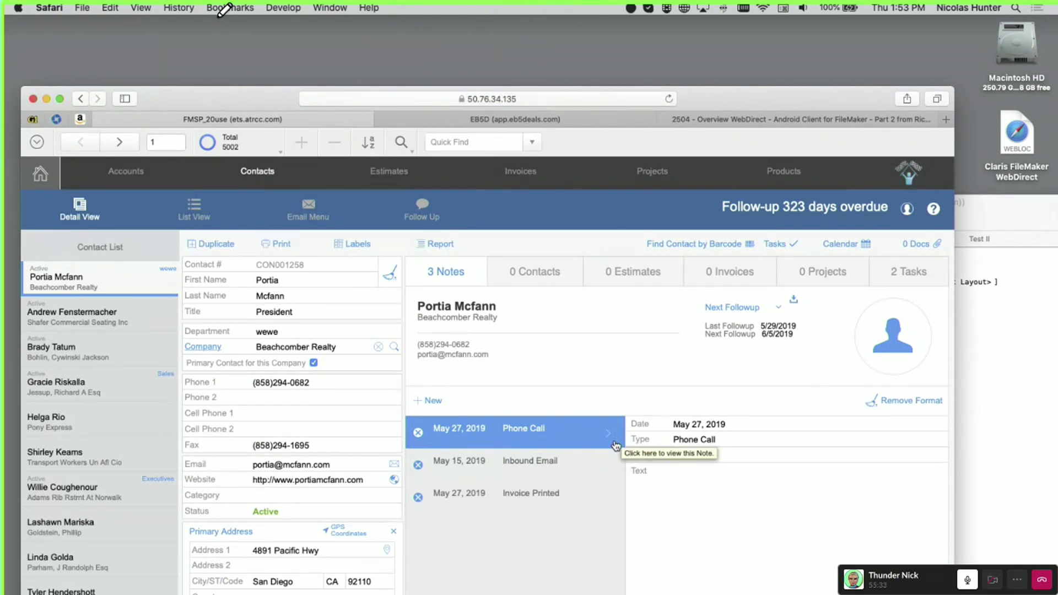
{"action": "left_click", "coordinate": [604, 458]}
{"action": "left_click", "coordinate": [590, 495]}
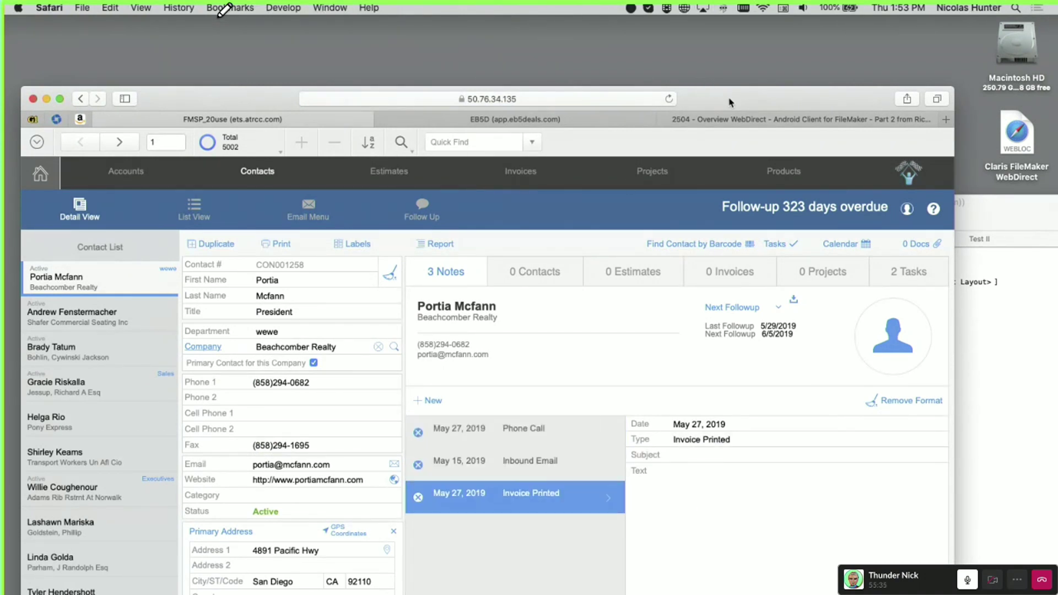
{"action": "left_click_drag", "start_coordinate": [730, 103], "coordinate": [700, 594]}
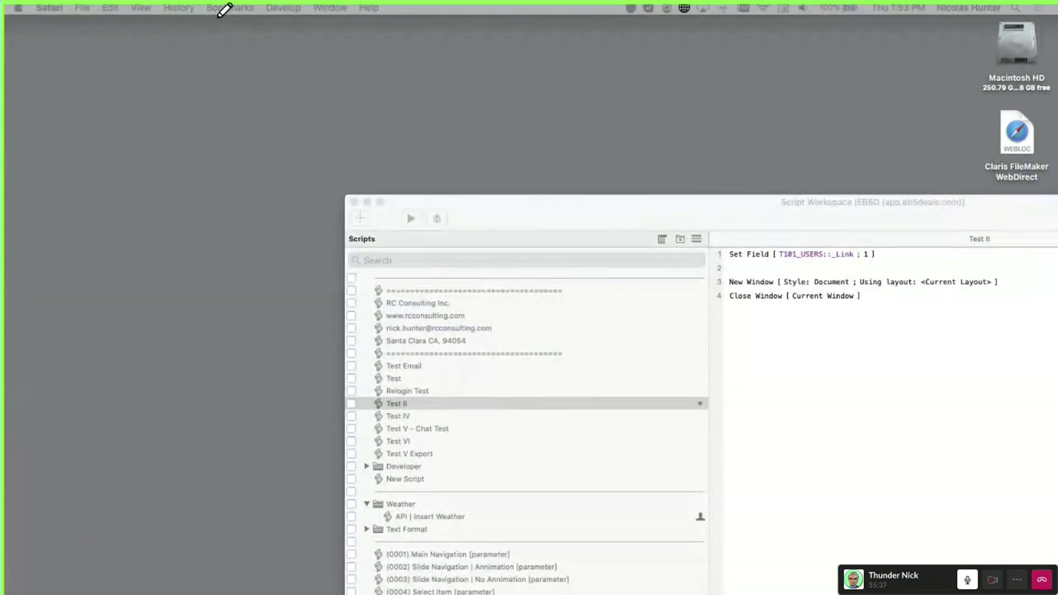
Bring FMSP_20use onscreen and switch to the L300a_CONTACTS_Data_Entry layout in Detail View
{"action": "left_click_drag", "start_coordinate": [4, 277], "coordinate": [860, 46]}
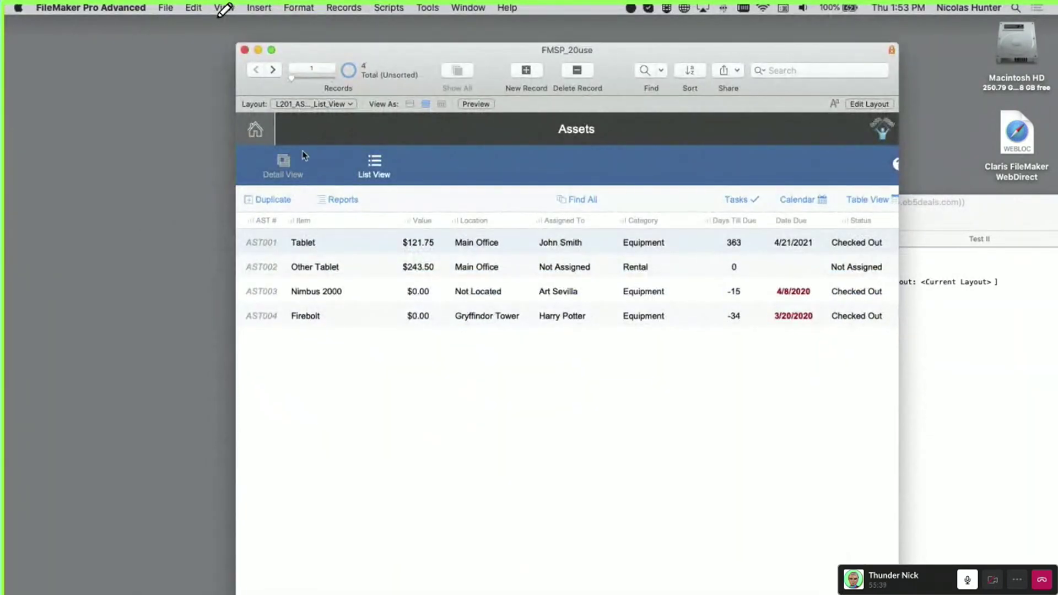
{"action": "left_click", "coordinate": [282, 168]}
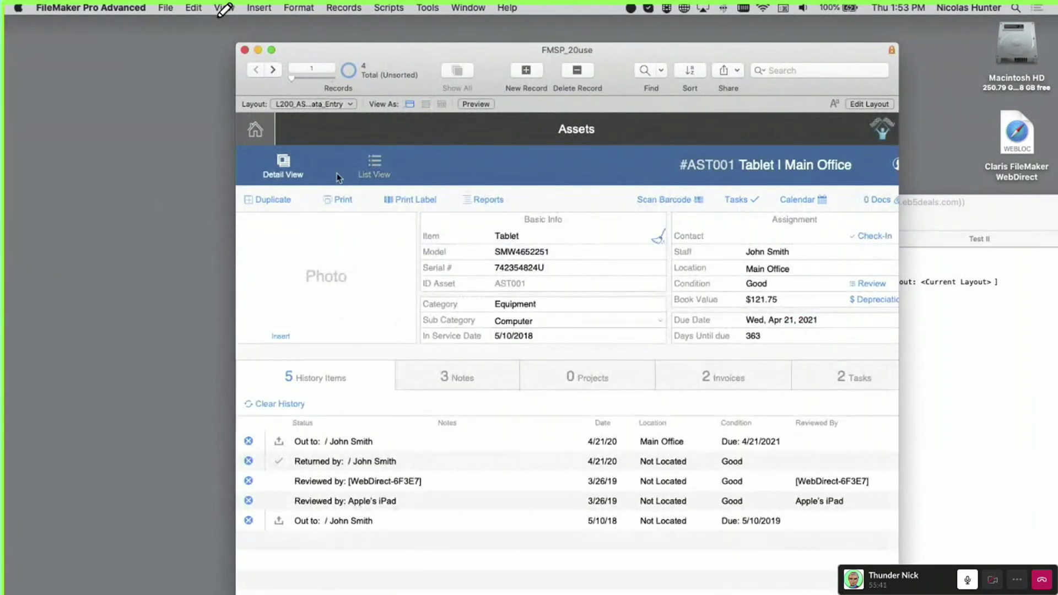
{"action": "left_click", "coordinate": [294, 108]}
{"action": "mouse_move", "coordinate": [309, 105]}
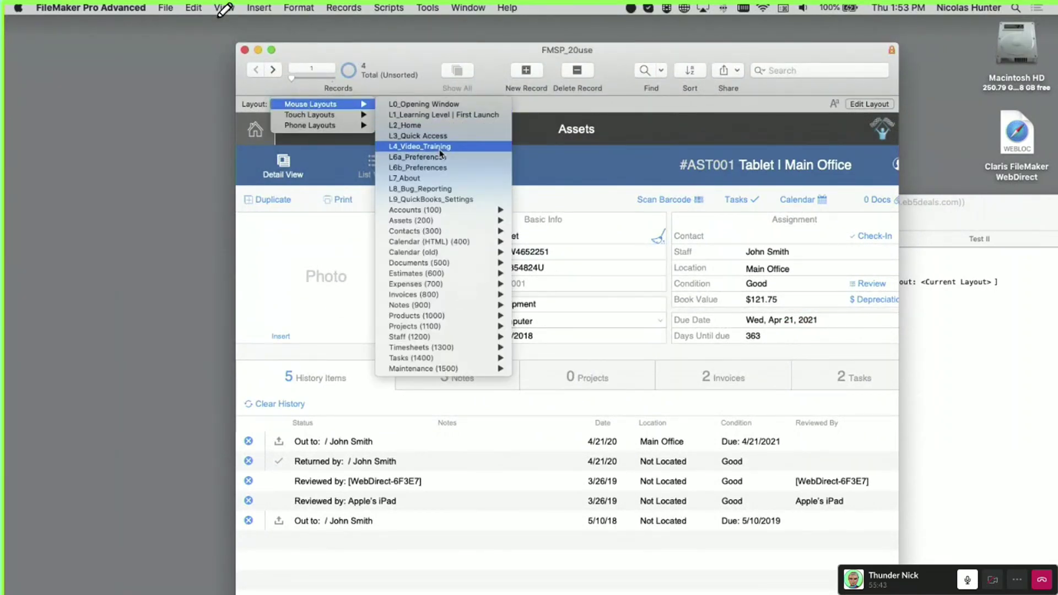
{"action": "mouse_move", "coordinate": [449, 232]}
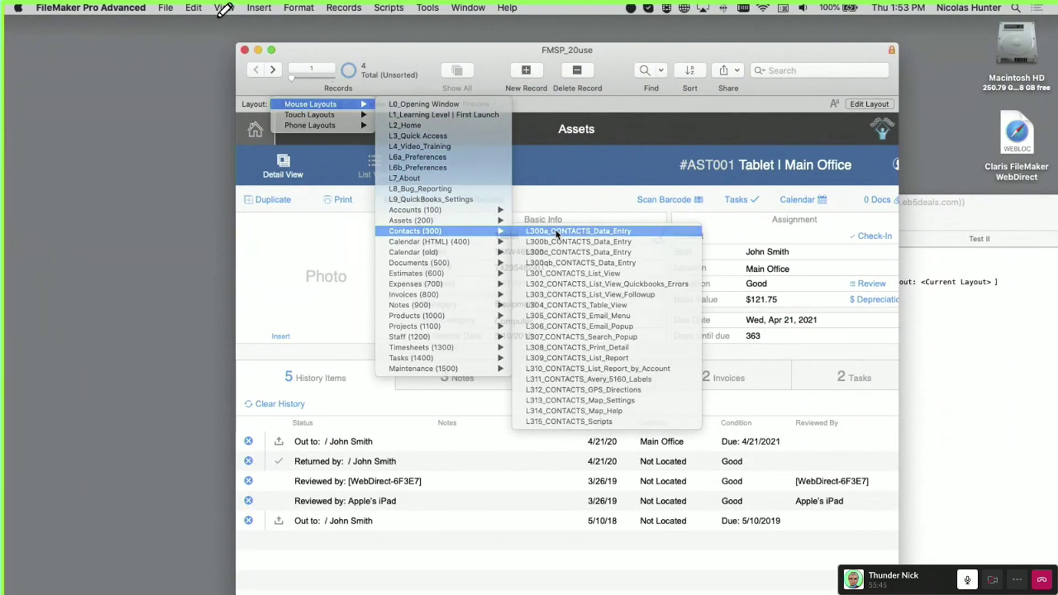
{"action": "left_click", "coordinate": [556, 232]}
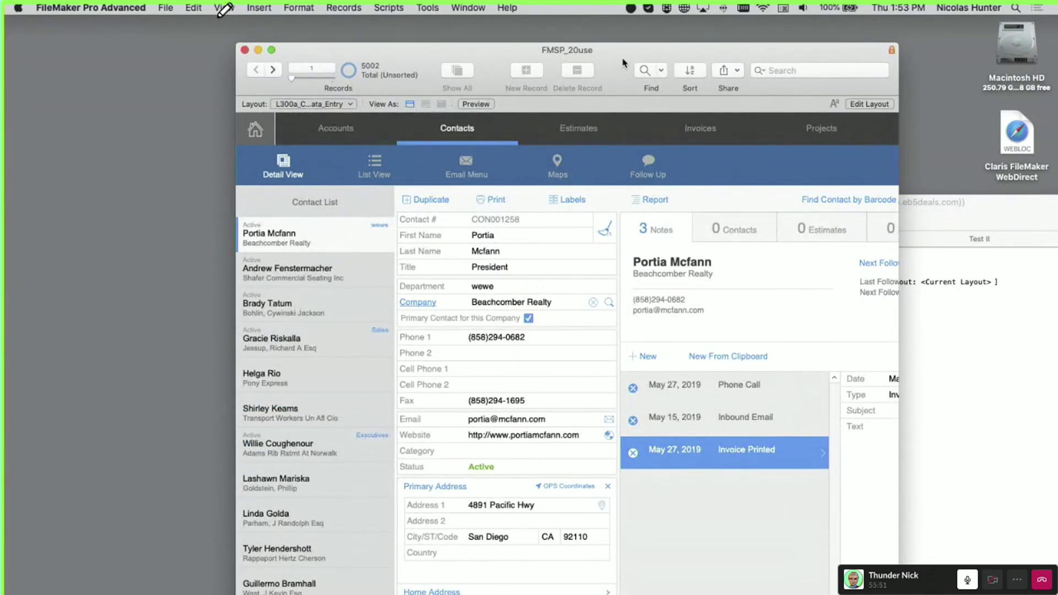
Move and widen the database window to show the full layout, then enter Layout mode
{"action": "left_click_drag", "start_coordinate": [616, 53], "coordinate": [446, 26]}
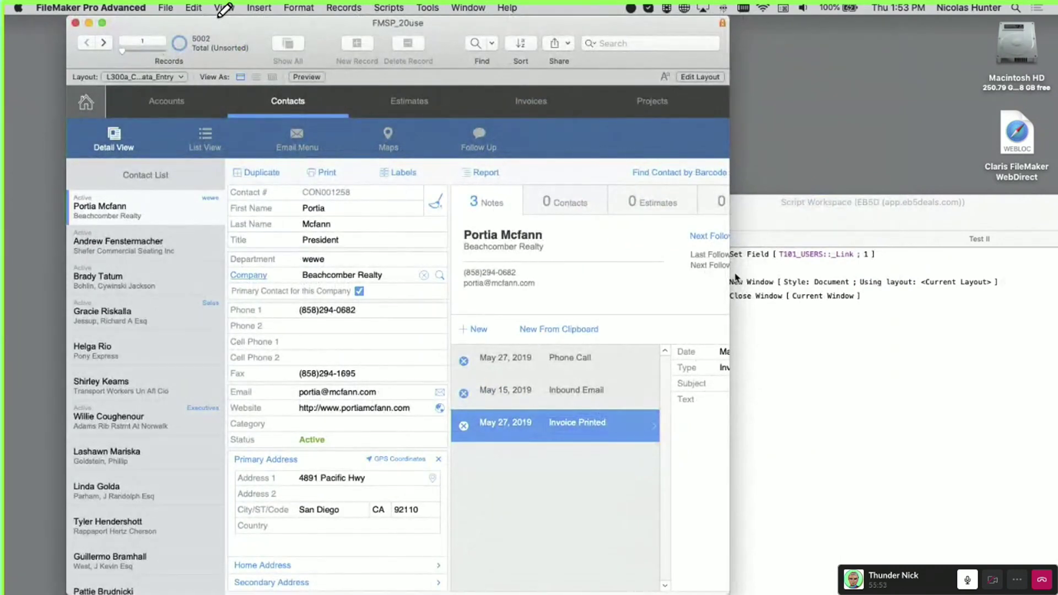
{"action": "left_click_drag", "start_coordinate": [730, 275], "coordinate": [954, 269]}
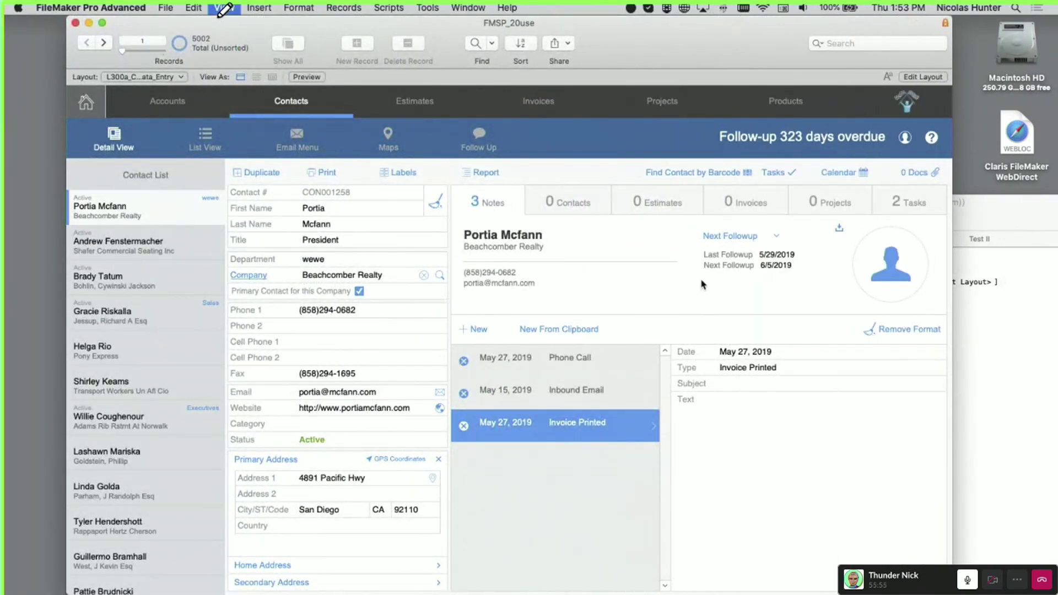
{"action": "key", "text": "super+l"}
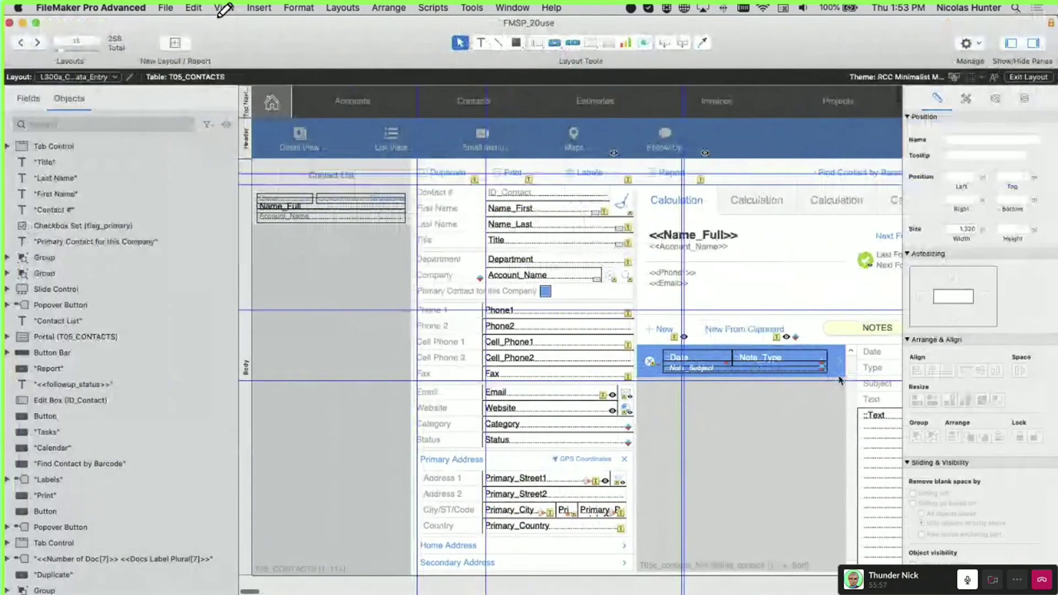
Move the note button out of the notes portal row to sit just above it
{"action": "left_click", "coordinate": [834, 373]}
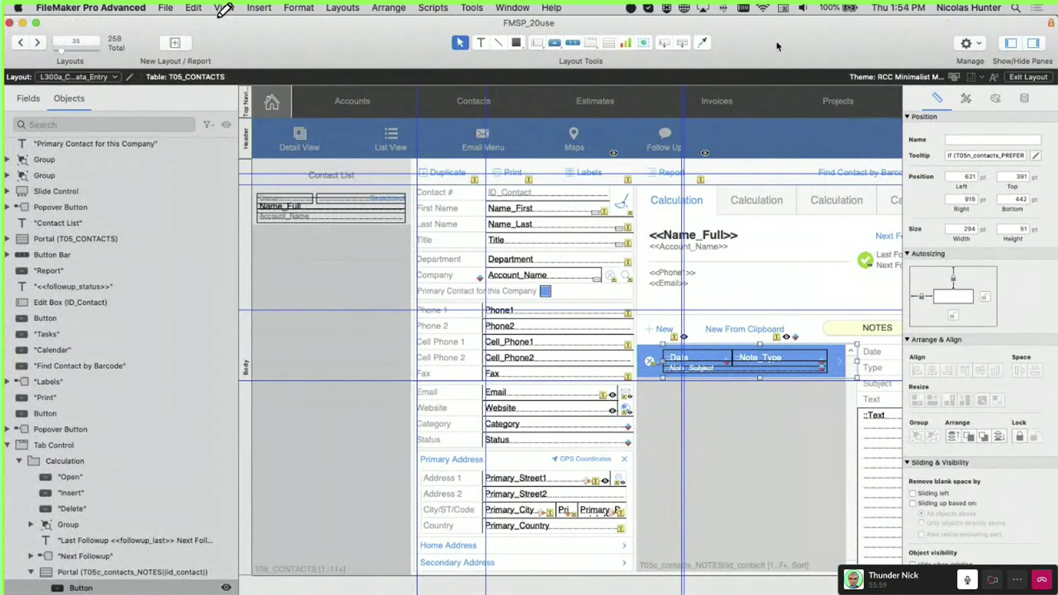
{"action": "left_click_drag", "start_coordinate": [778, 42], "coordinate": [682, 30]}
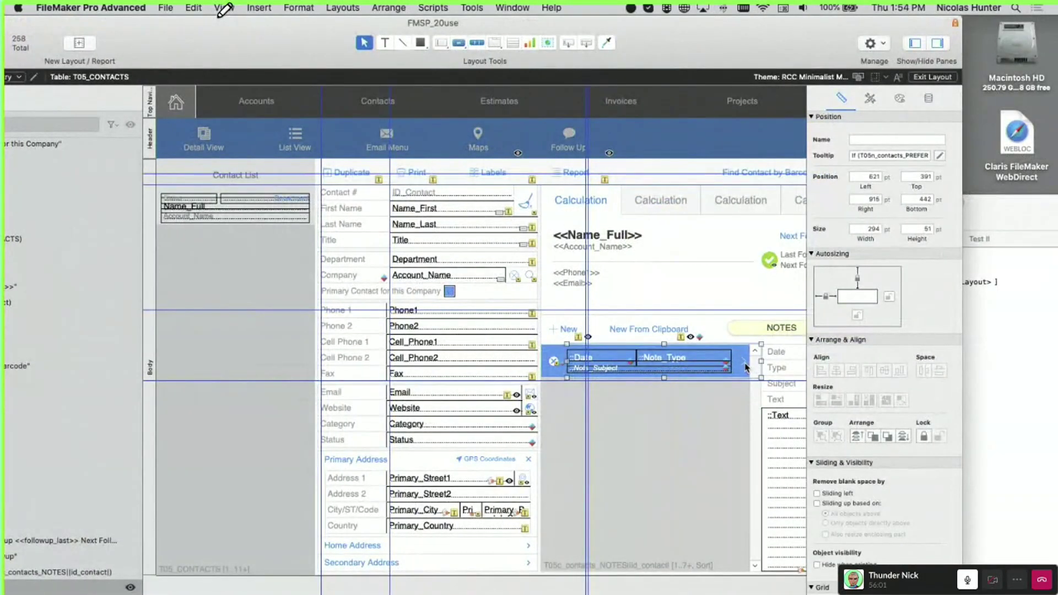
{"action": "left_click_drag", "start_coordinate": [744, 367], "coordinate": [734, 311]}
{"action": "left_click", "coordinate": [899, 98]}
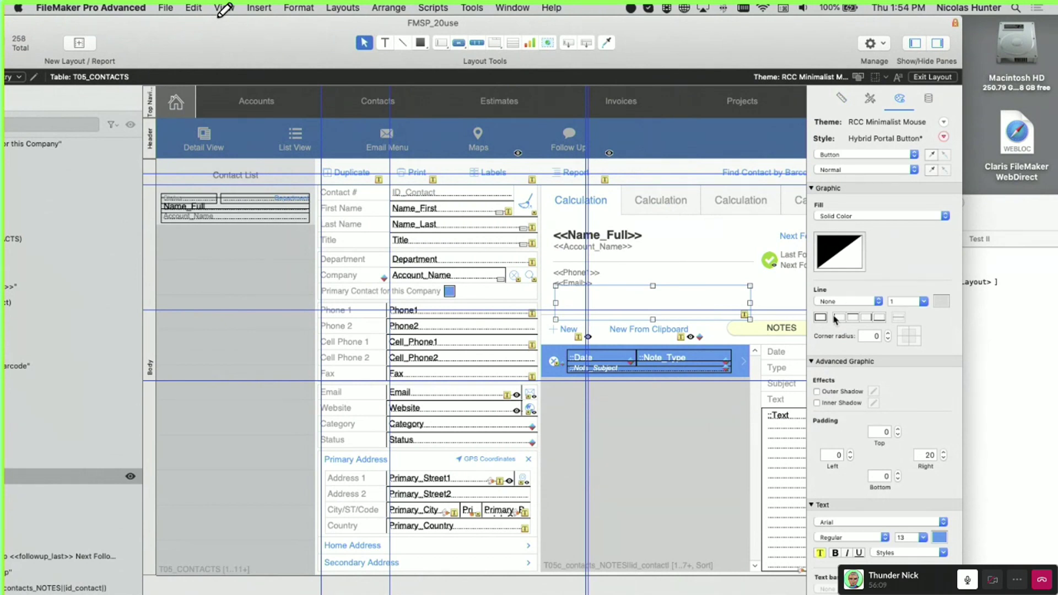
{"action": "left_click_drag", "start_coordinate": [699, 309], "coordinate": [699, 302]}
{"action": "left_click", "coordinate": [842, 98]}
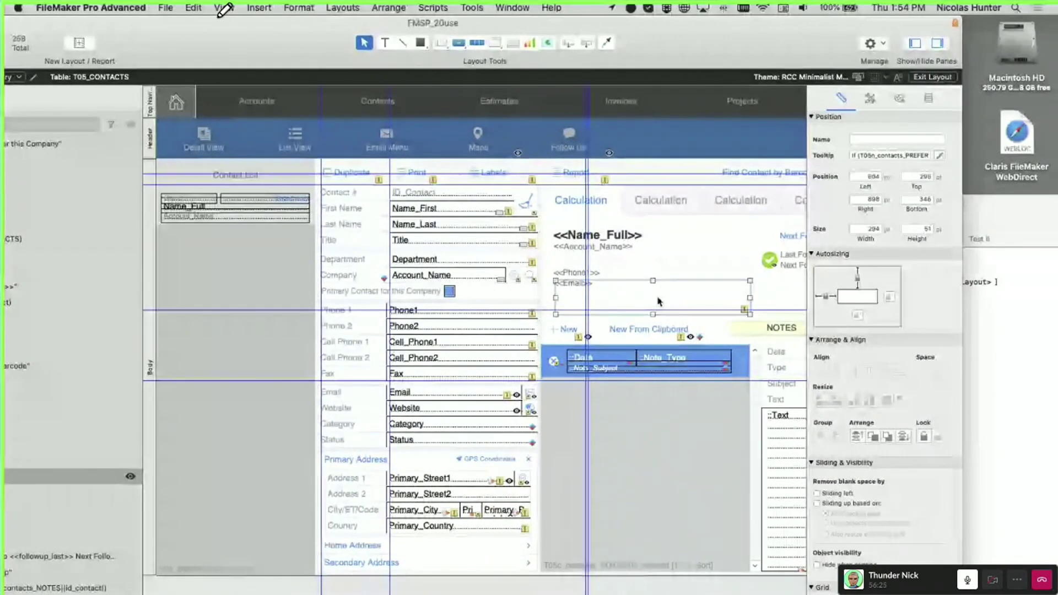
Review the note button's Button Setup: Perform Script CON_View_Note
{"action": "double_click", "coordinate": [660, 301]}
{"action": "left_click", "coordinate": [660, 302]}
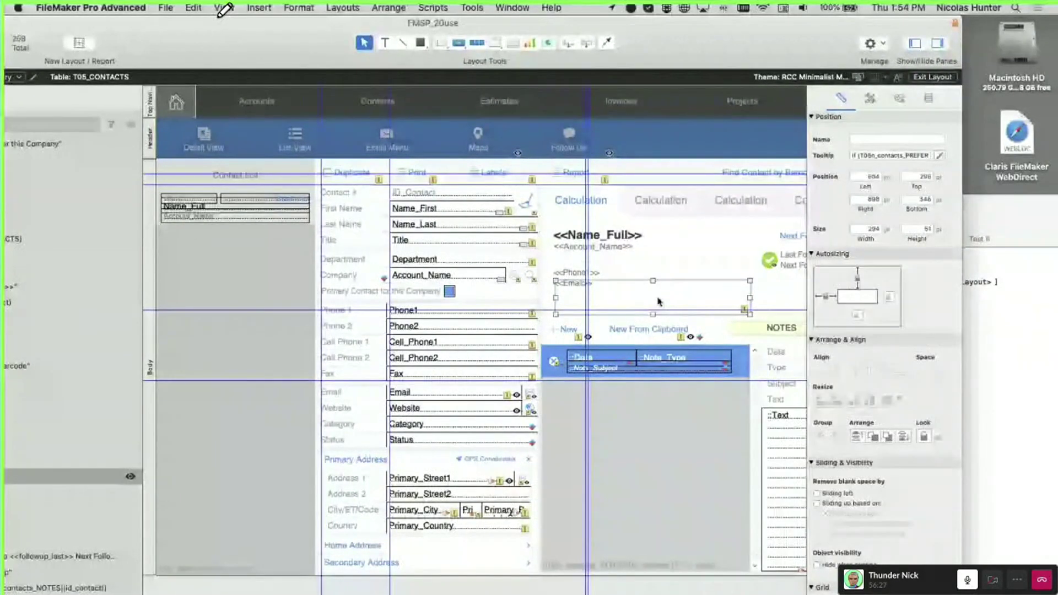
{"action": "double_click", "coordinate": [660, 302]}
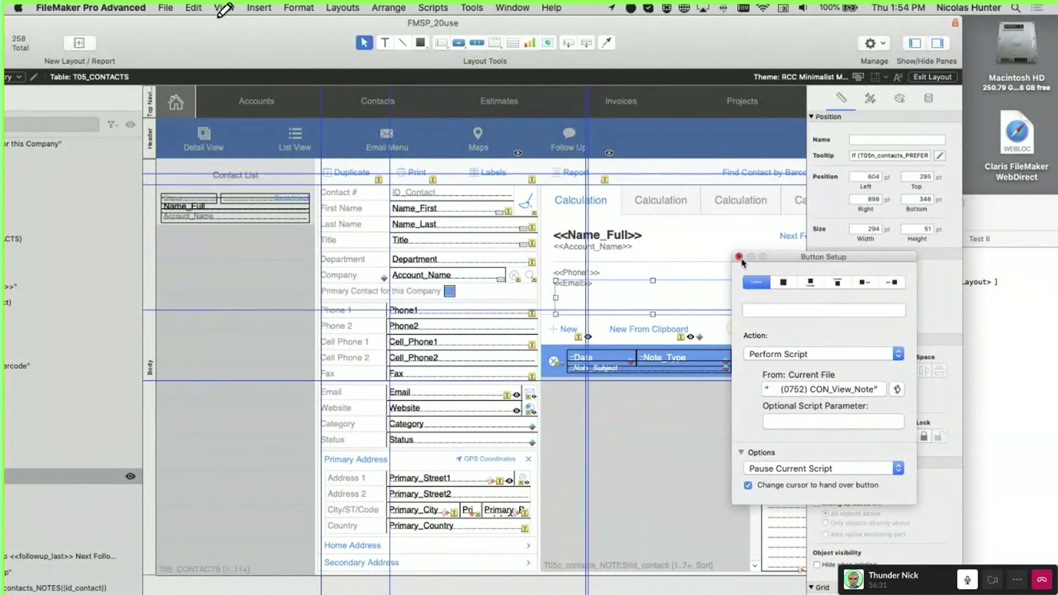
Move the note button and the Date, Note_Type and Note_Subject fields below the portal row
{"action": "left_click", "coordinate": [696, 304]}
{"action": "left_click_drag", "start_coordinate": [696, 303], "coordinate": [691, 410]}
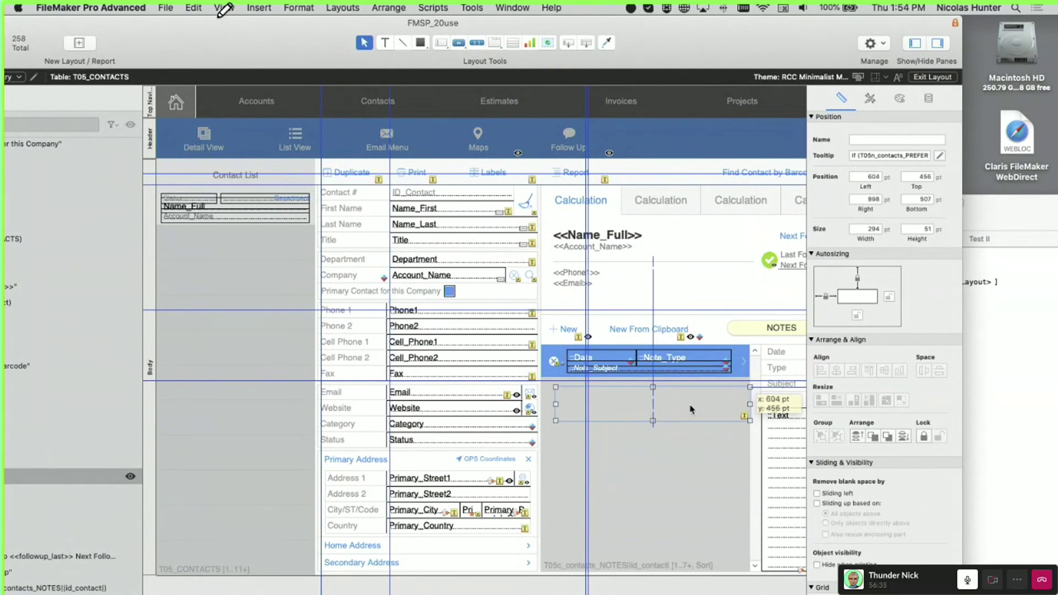
{"action": "left_click", "coordinate": [692, 369]}
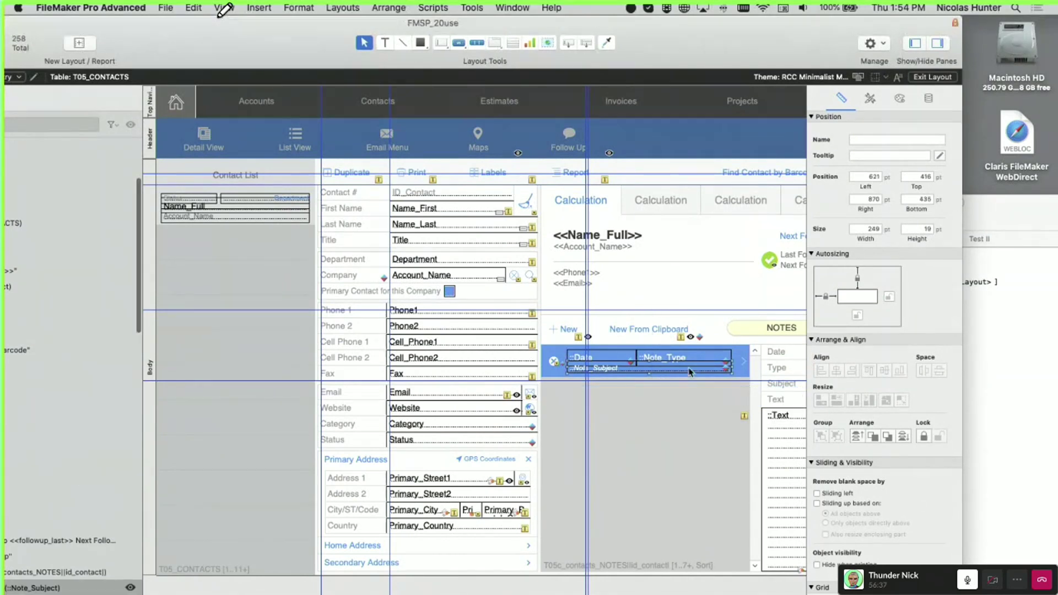
{"action": "left_click", "coordinate": [640, 357], "text": "shift"}
{"action": "left_click_drag", "start_coordinate": [624, 356], "coordinate": [644, 446]}
{"action": "left_click_drag", "start_coordinate": [666, 360], "coordinate": [678, 427]}
Inspect the blue row bar's Button Setup and its Conditional Formatting formulas
{"action": "left_click", "coordinate": [683, 369]}
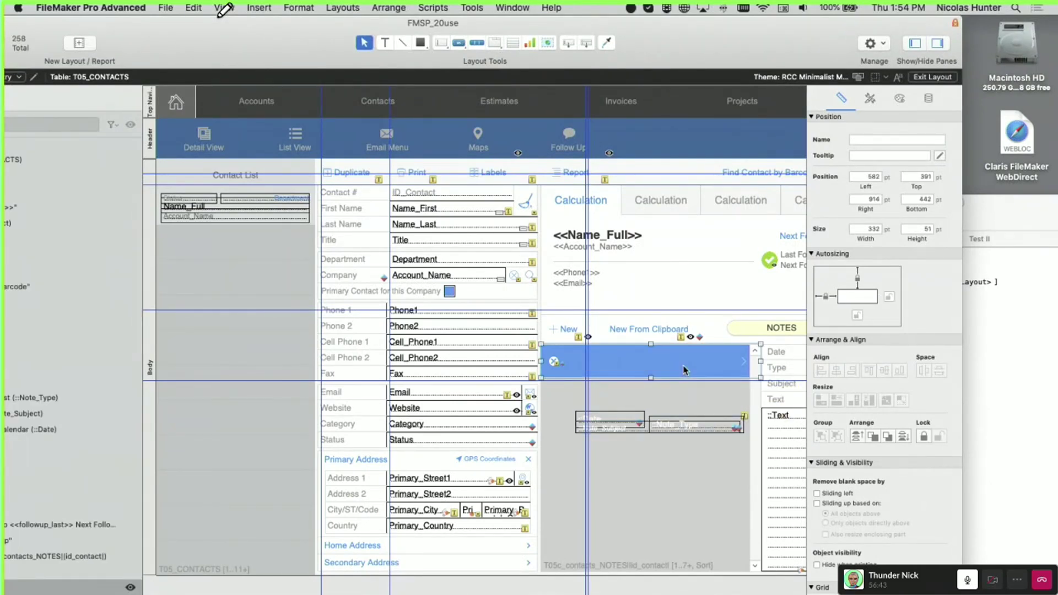
{"action": "double_click", "coordinate": [684, 369]}
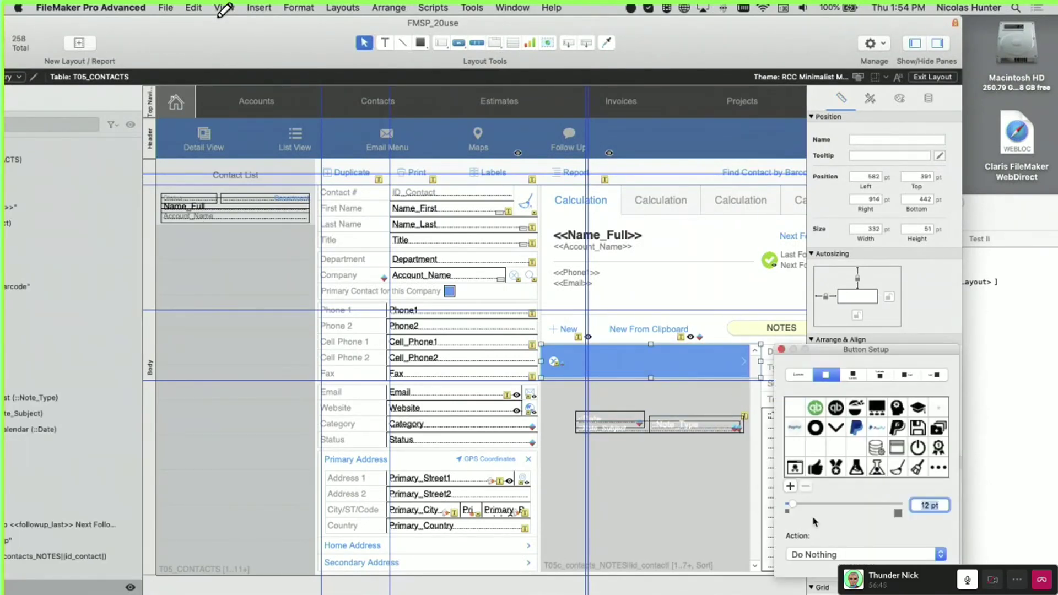
{"action": "scroll", "coordinate": [794, 413], "scroll_direction": "down", "scroll_amount": 2}
{"action": "left_click", "coordinate": [782, 350]}
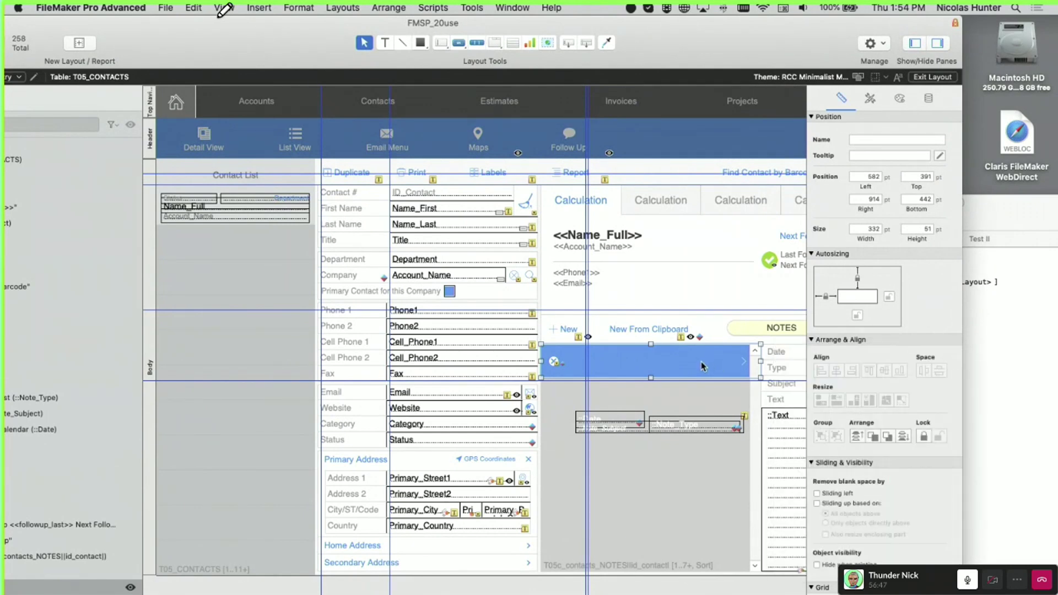
{"action": "right_click", "coordinate": [704, 365]}
{"action": "left_click", "coordinate": [749, 494]}
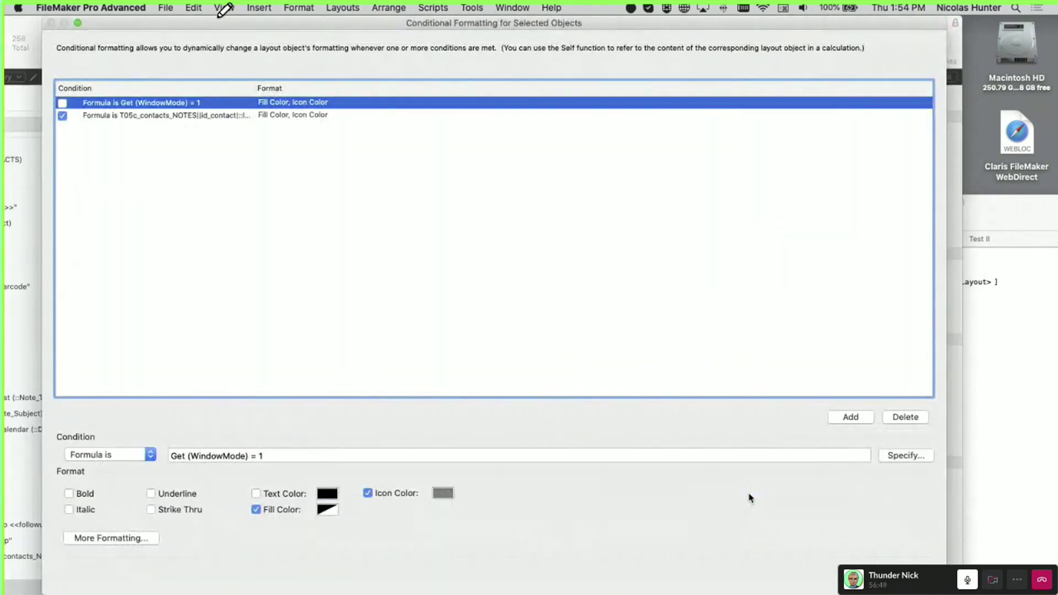
{"action": "left_click", "coordinate": [127, 115]}
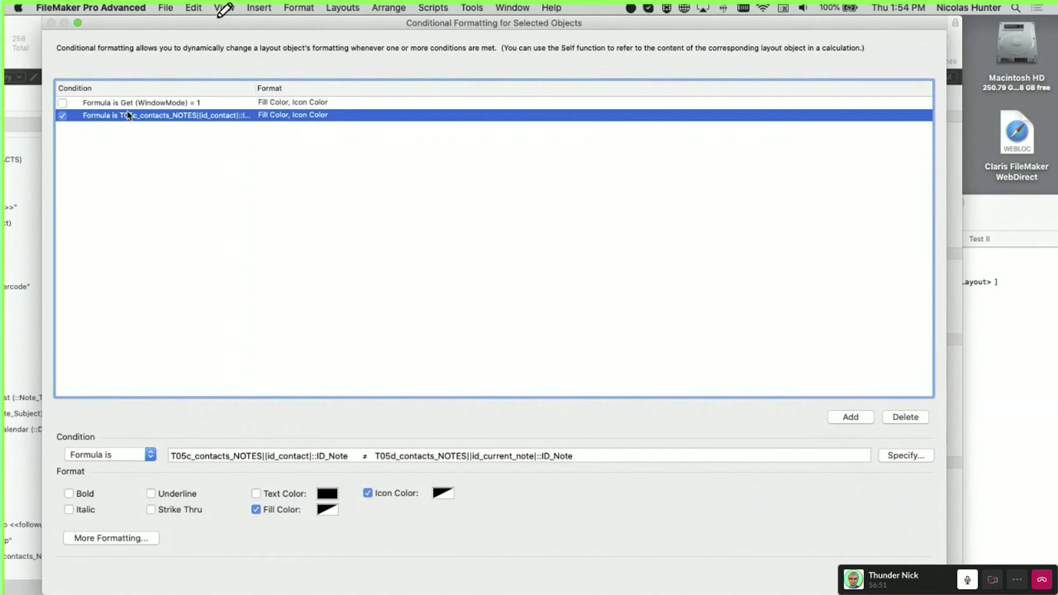
{"action": "key", "text": "Return"}
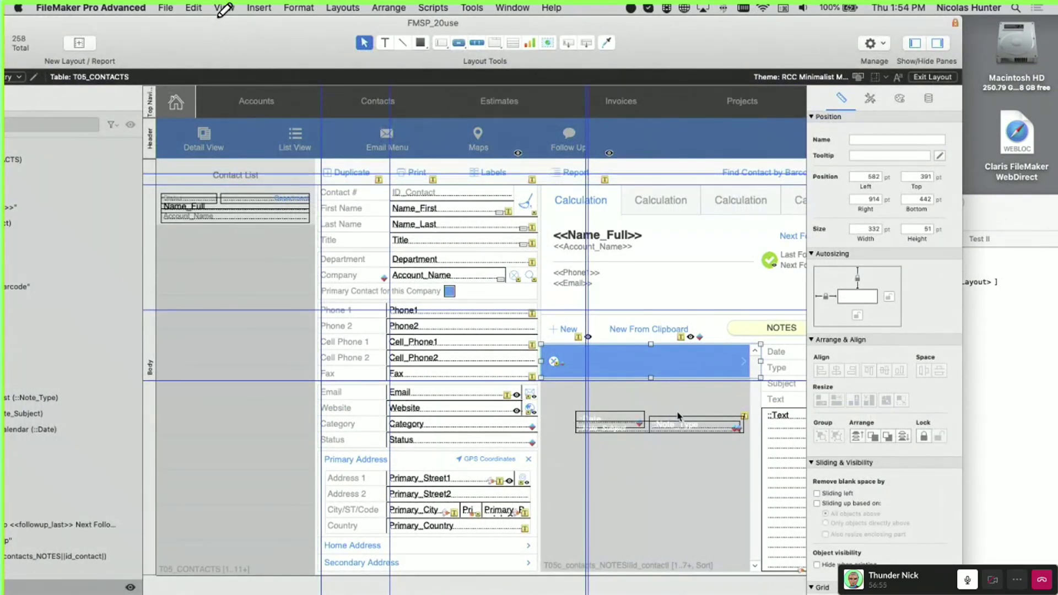
Nudge the note button below the portal row up 8 pt
{"action": "left_click", "coordinate": [680, 443]}
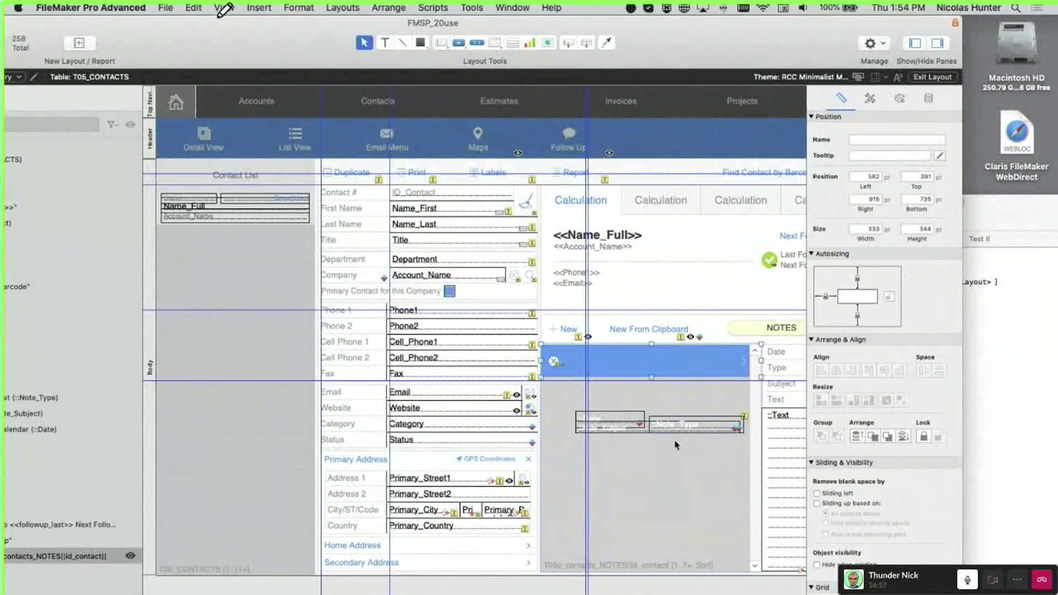
{"action": "left_click", "coordinate": [629, 406]}
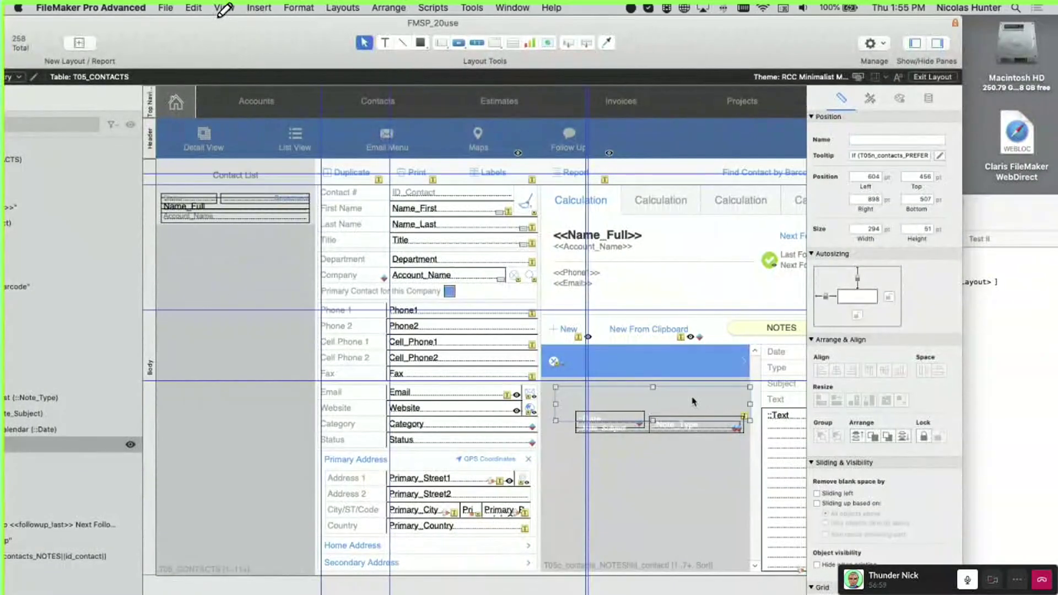
{"action": "left_click_drag", "start_coordinate": [687, 409], "coordinate": [699, 403]}
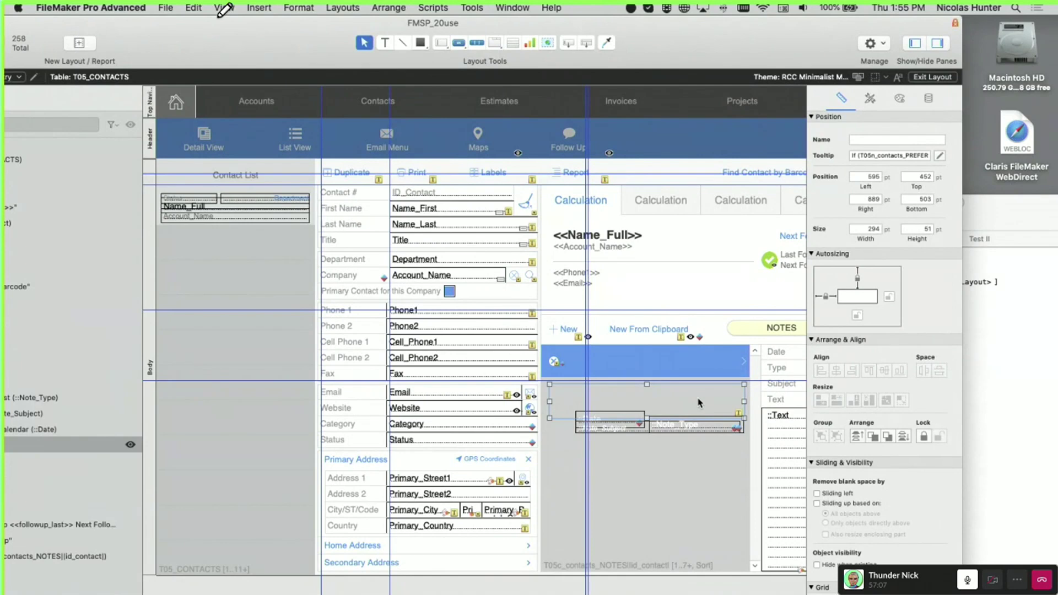
{"action": "left_click", "coordinate": [707, 363]}
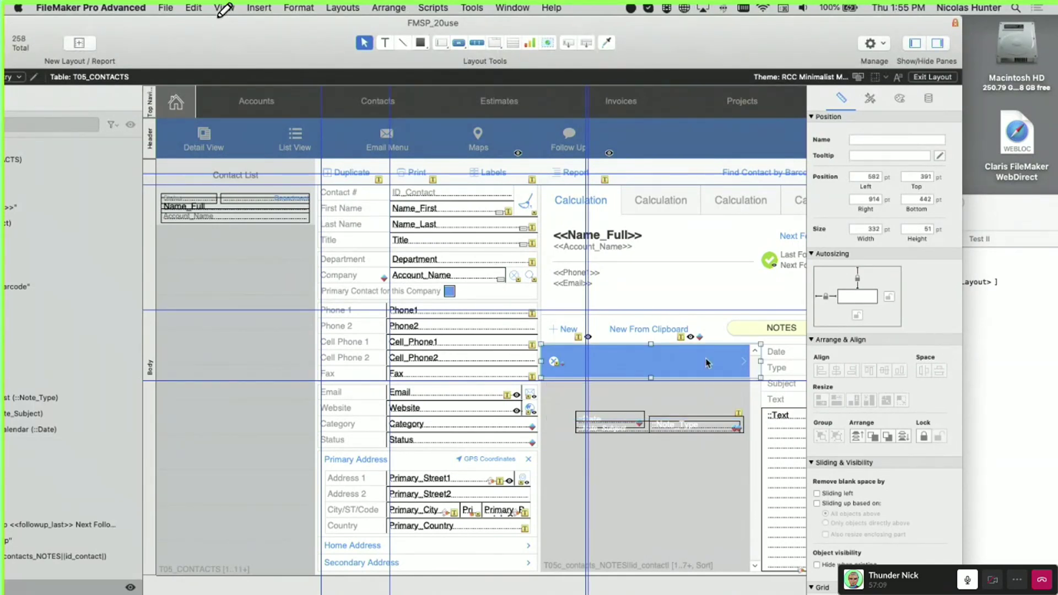
Move the Note_Type, Date and Note_Subject fields back into the notes portal row
{"action": "left_click", "coordinate": [690, 429]}
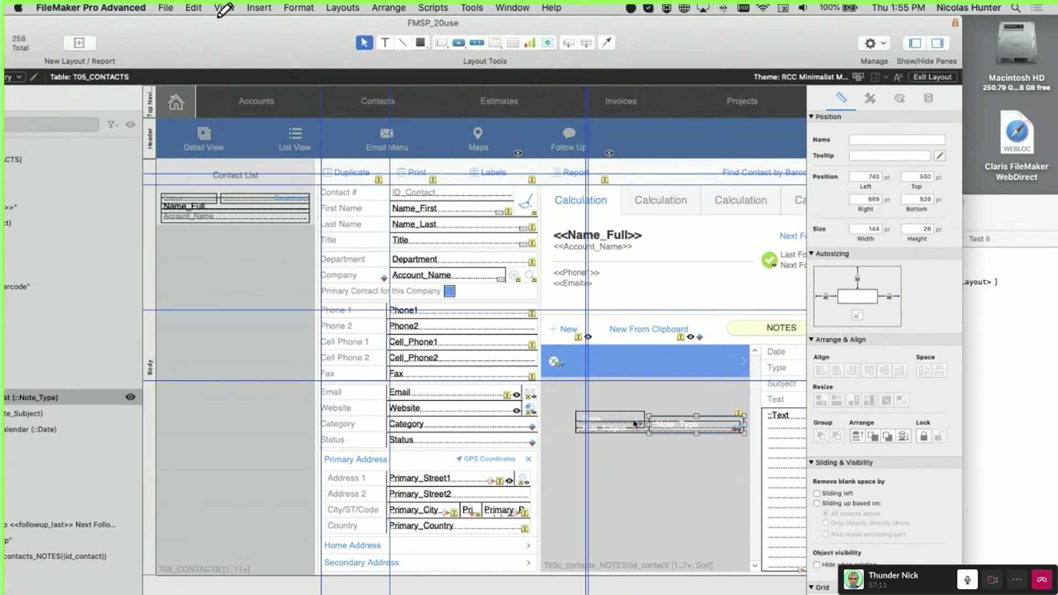
{"action": "left_click", "coordinate": [634, 426], "text": "shift"}
{"action": "left_click", "coordinate": [670, 426], "text": "shift"}
{"action": "left_click_drag", "start_coordinate": [672, 427], "coordinate": [668, 367]}
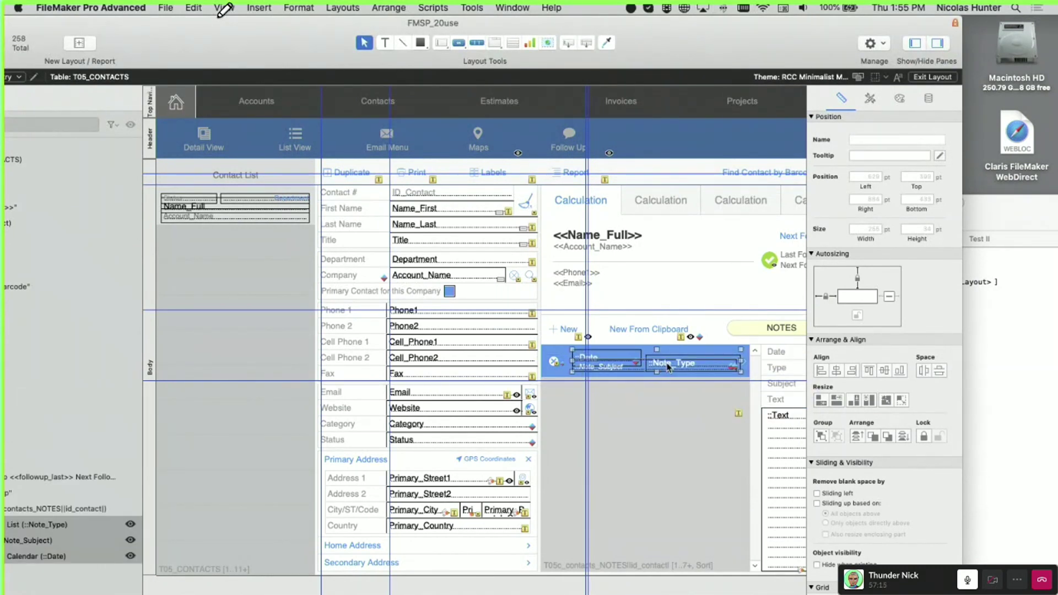
Reposition the note button below the portal row, then undo the last move
{"action": "left_click", "coordinate": [688, 419]}
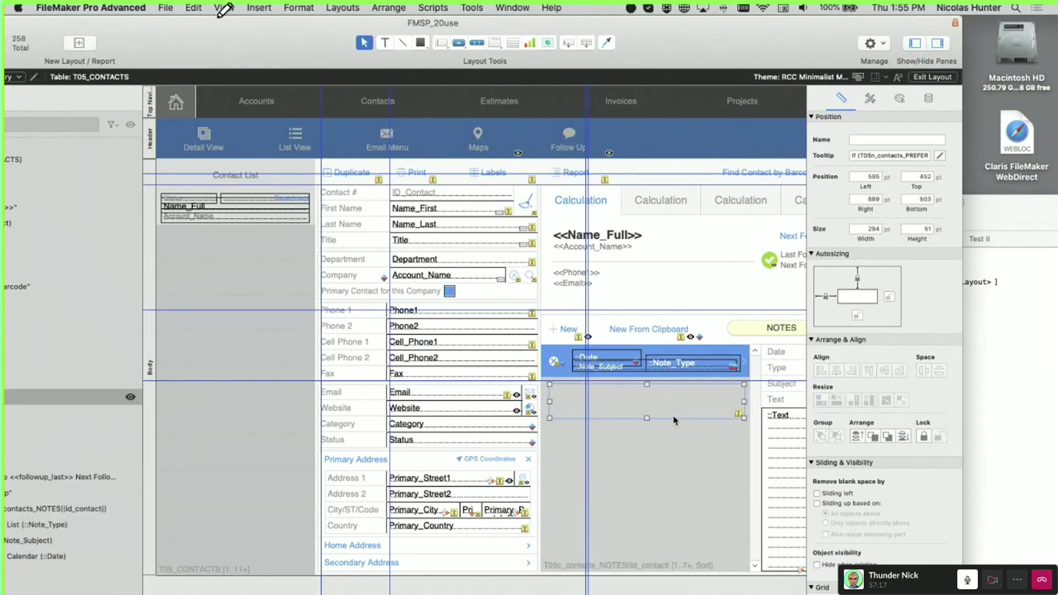
{"action": "scroll", "coordinate": [680, 422], "scroll_direction": "down", "scroll_amount": 1}
{"action": "left_click", "coordinate": [673, 364]}
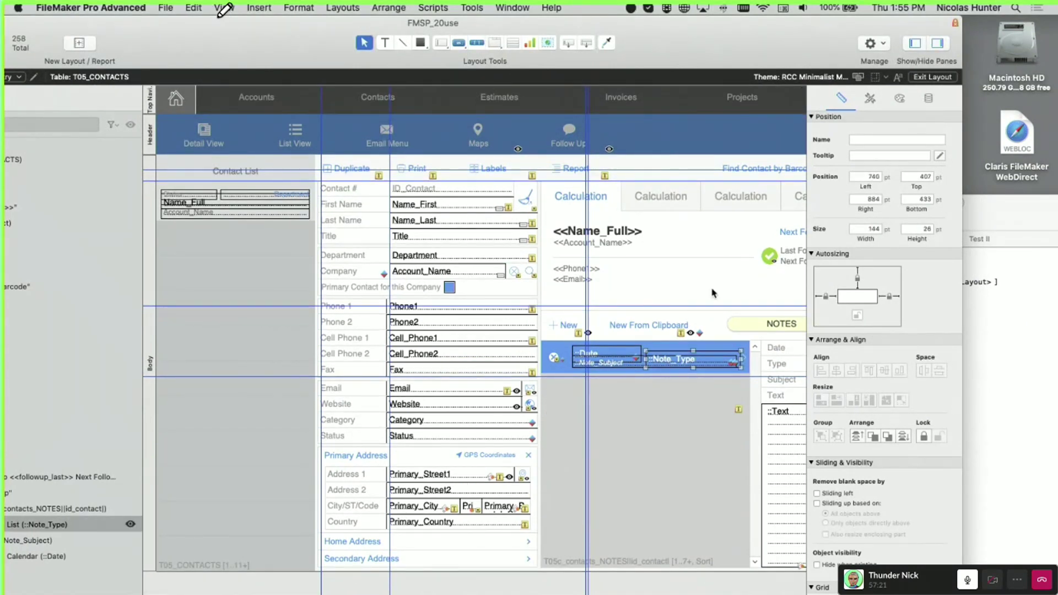
{"action": "left_click", "coordinate": [706, 347]}
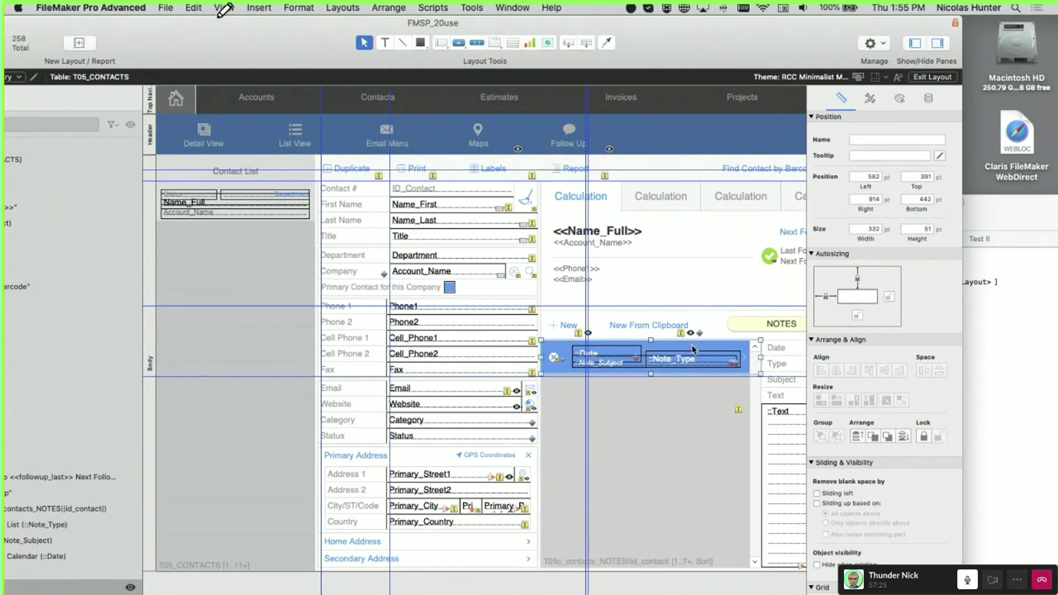
{"action": "left_click", "coordinate": [692, 364]}
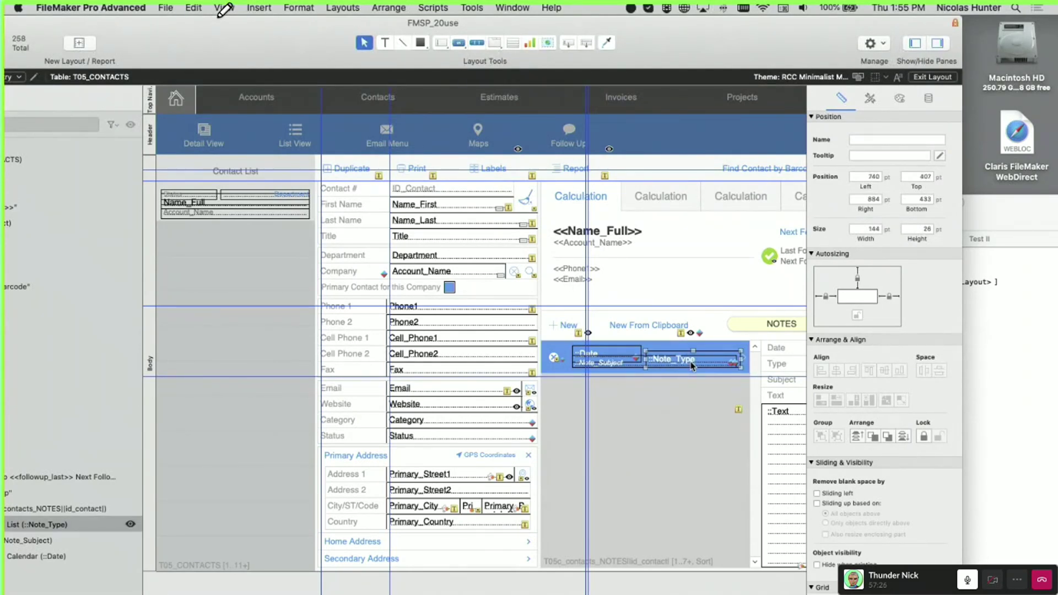
{"action": "left_click", "coordinate": [631, 365]}
{"action": "left_click", "coordinate": [629, 354]}
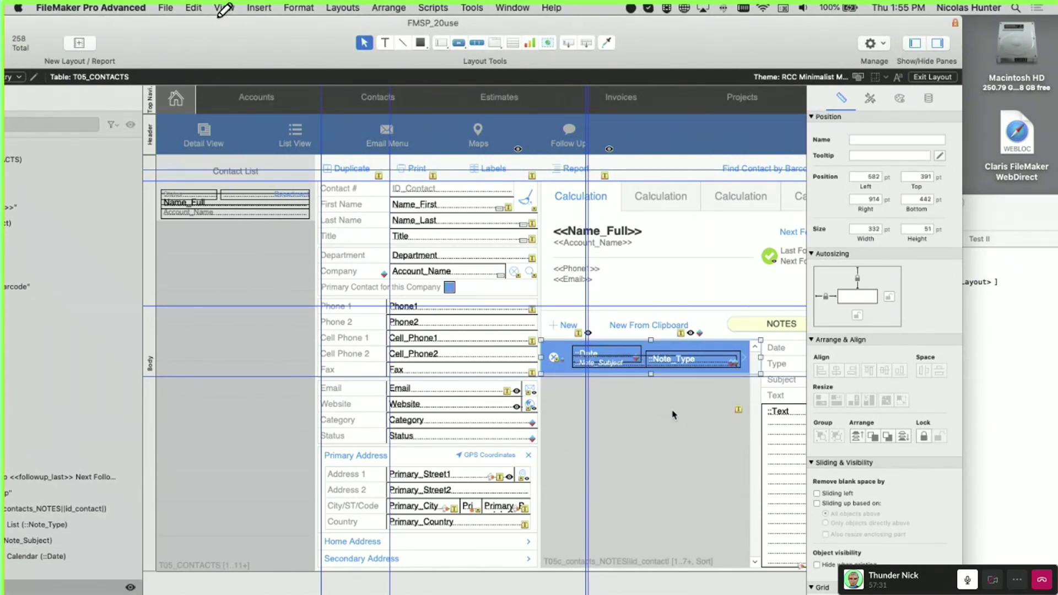
{"action": "mouse_move", "coordinate": [674, 415]}
{"action": "left_mouse_down"}
{"action": "mouse_move", "coordinate": [689, 371]}
{"action": "mouse_move", "coordinate": [670, 424]}
{"action": "left_mouse_up"}
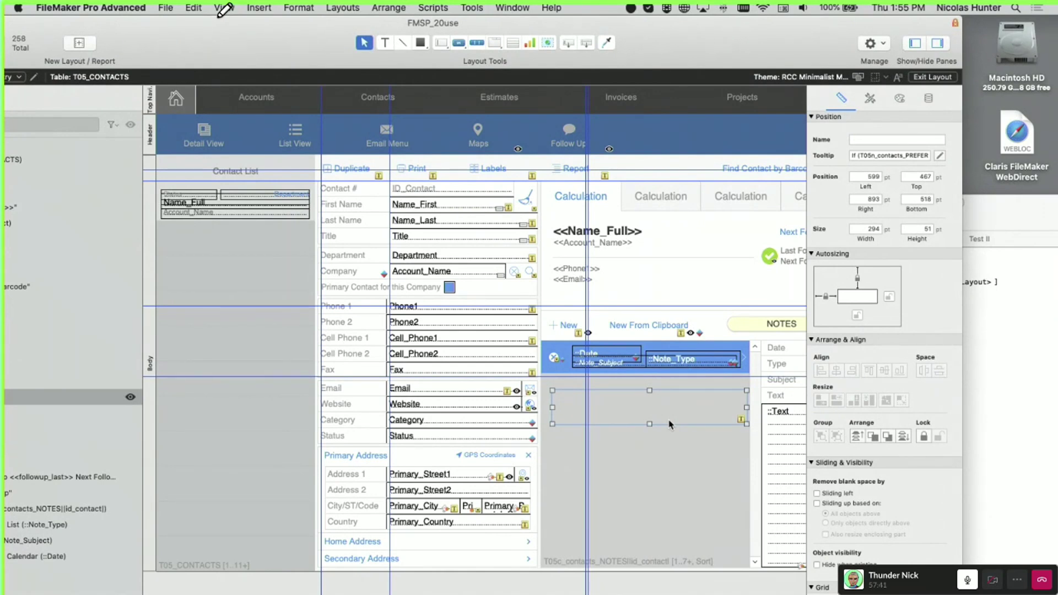
{"action": "key", "text": "super+z"}
Revert the Contacts layout, discarding all changes since the last save
{"action": "left_click", "coordinate": [300, 7]}
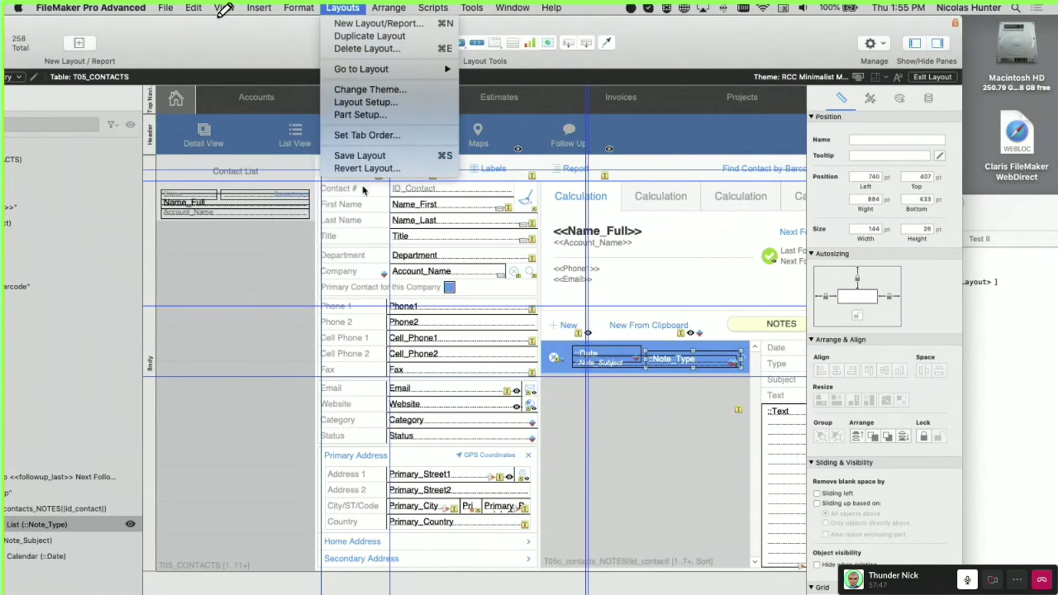
{"action": "left_click", "coordinate": [364, 168]}
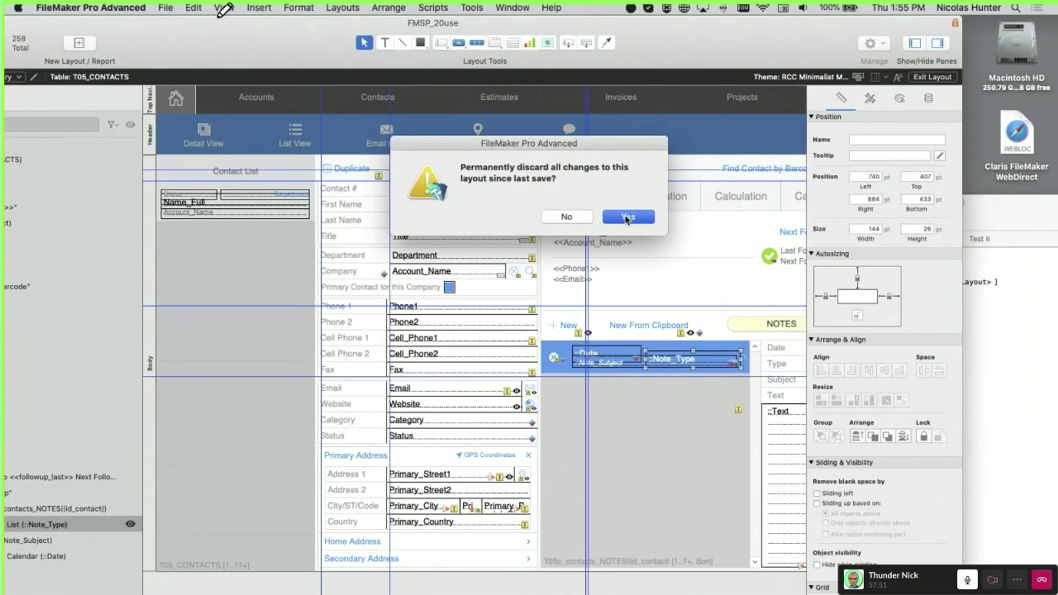
{"action": "left_click", "coordinate": [627, 218]}
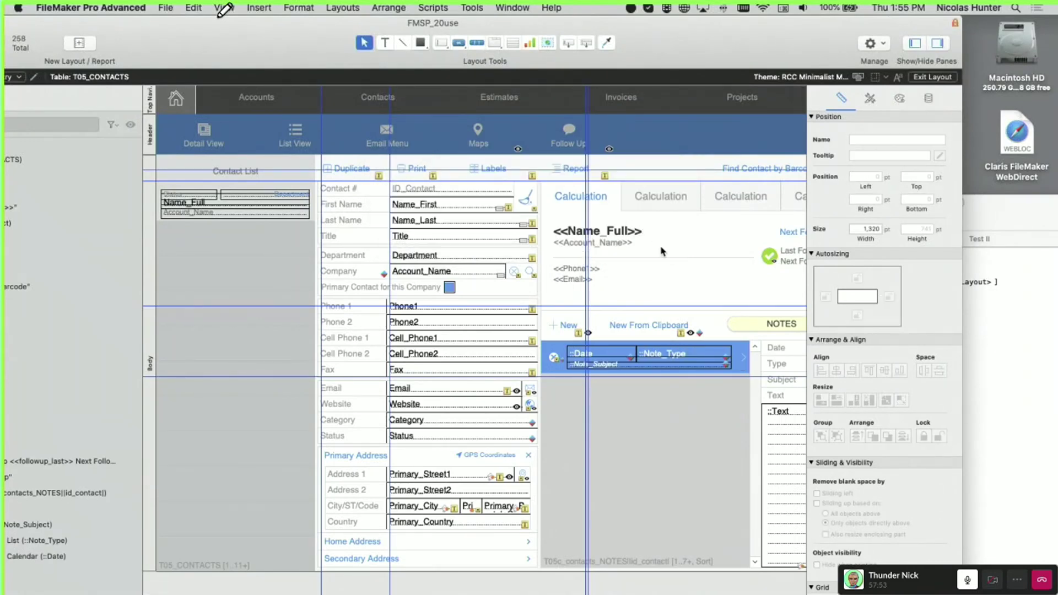
Copy and paste a duplicate of the notes portal, then bring Safari forward
{"action": "scroll", "coordinate": [643, 228], "scroll_direction": "right", "scroll_amount": 5}
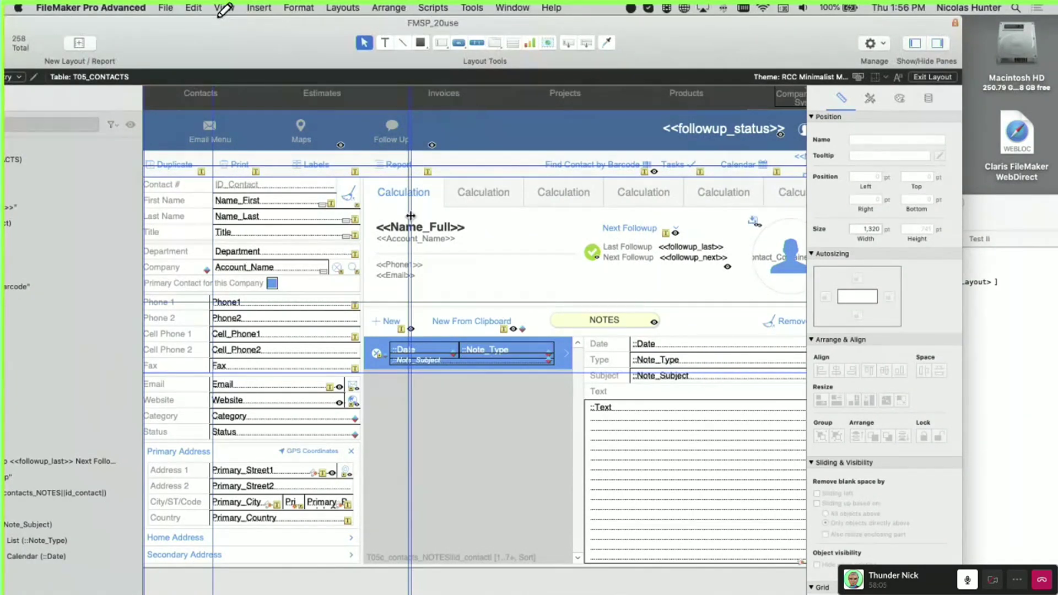
{"action": "left_click", "coordinate": [425, 206]}
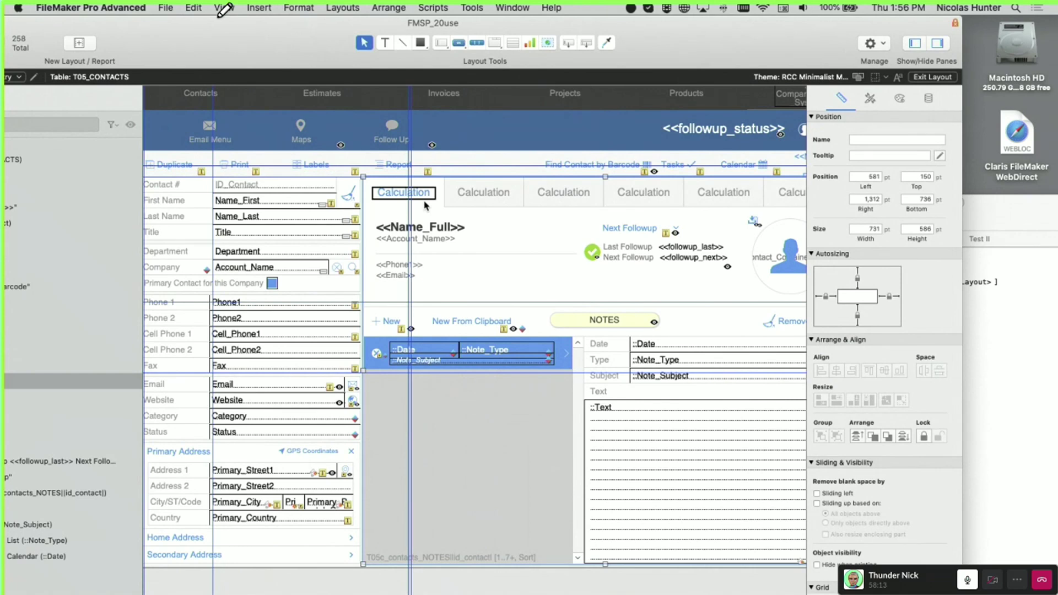
{"action": "left_click", "coordinate": [569, 359]}
{"action": "key", "text": "super+c"}
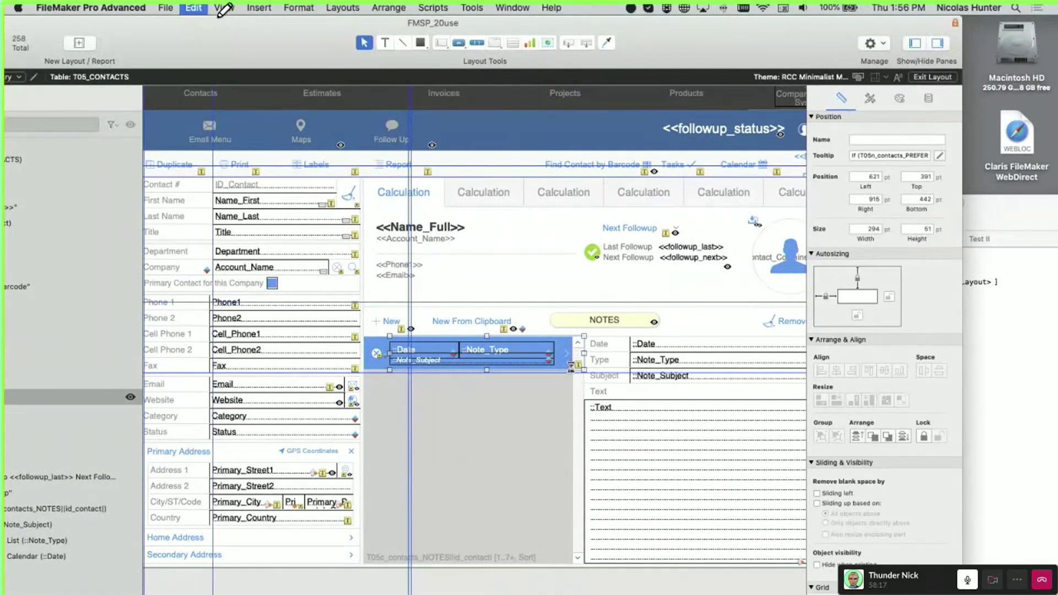
{"action": "key", "text": "super+v"}
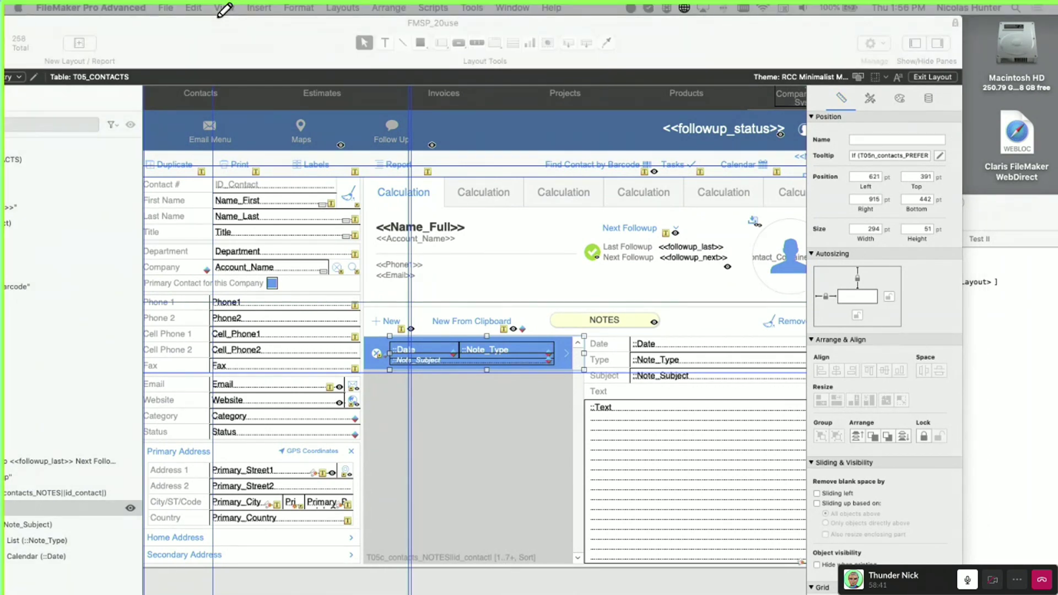
{"action": "left_click_drag", "start_coordinate": [823, 594], "coordinate": [823, 209]}
Load apple in Safari, dismiss the Apple ID prompt, open the iPhone page, and move Safari aside
{"action": "type", "text": "apple"}
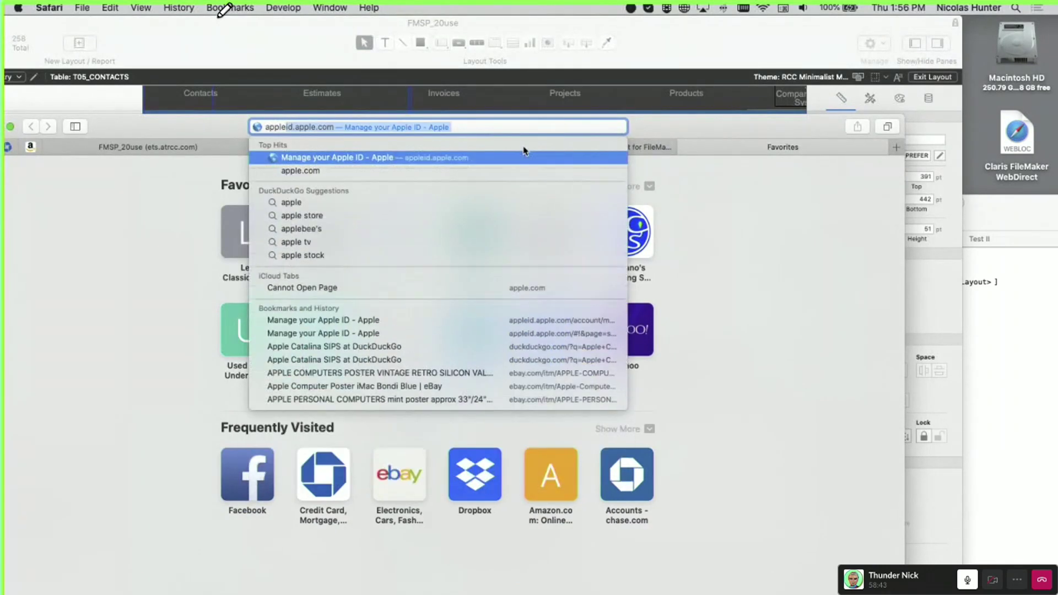
{"action": "key", "text": "Return"}
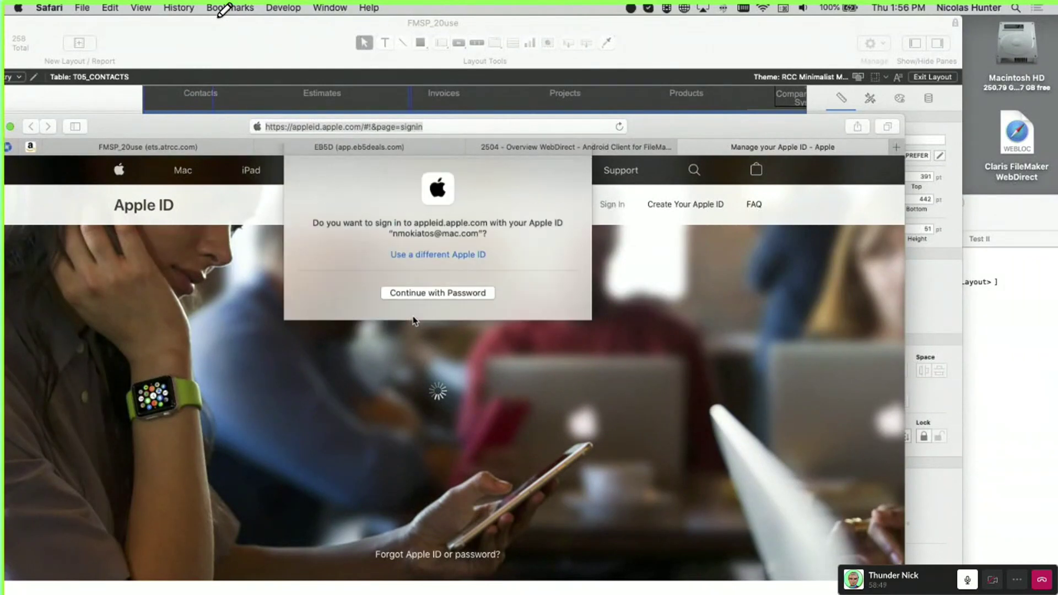
{"action": "left_click", "coordinate": [555, 174]}
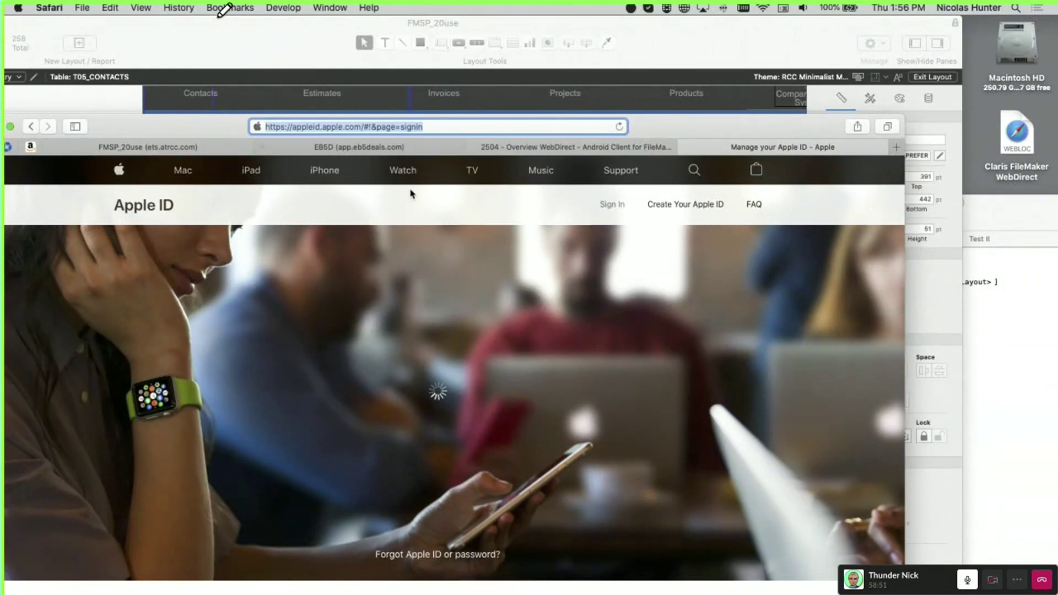
{"action": "left_click_drag", "start_coordinate": [230, 132], "coordinate": [234, 67]}
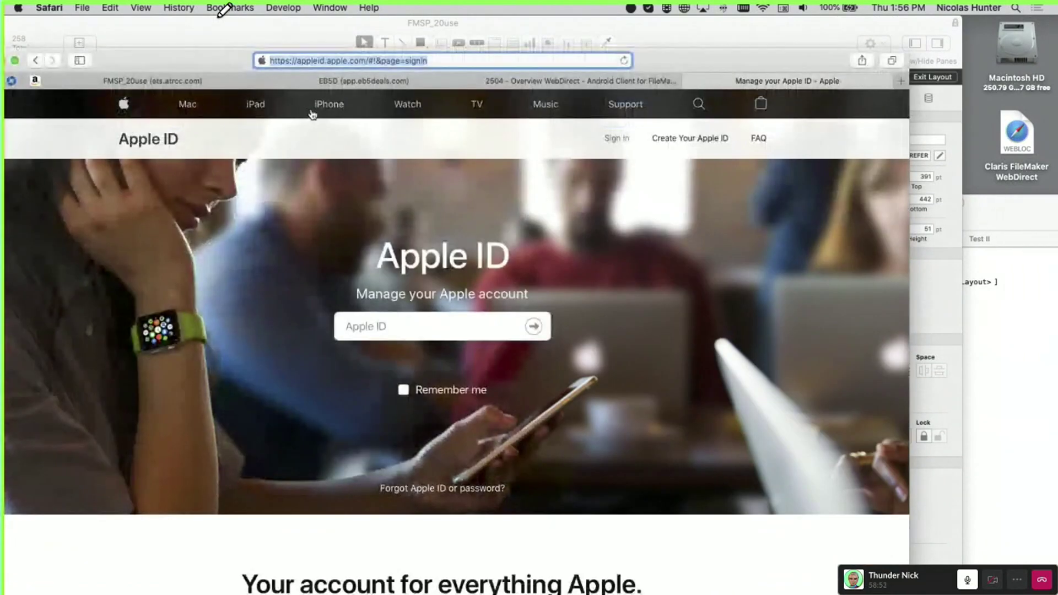
{"action": "left_click", "coordinate": [327, 108]}
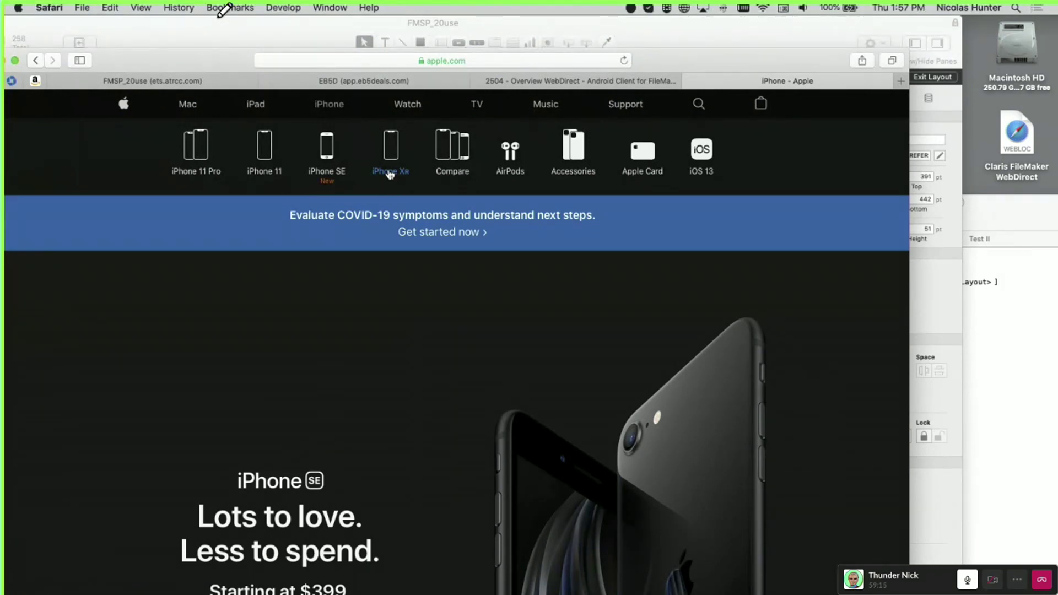
{"action": "left_click_drag", "start_coordinate": [222, 62], "coordinate": [1, 215]}
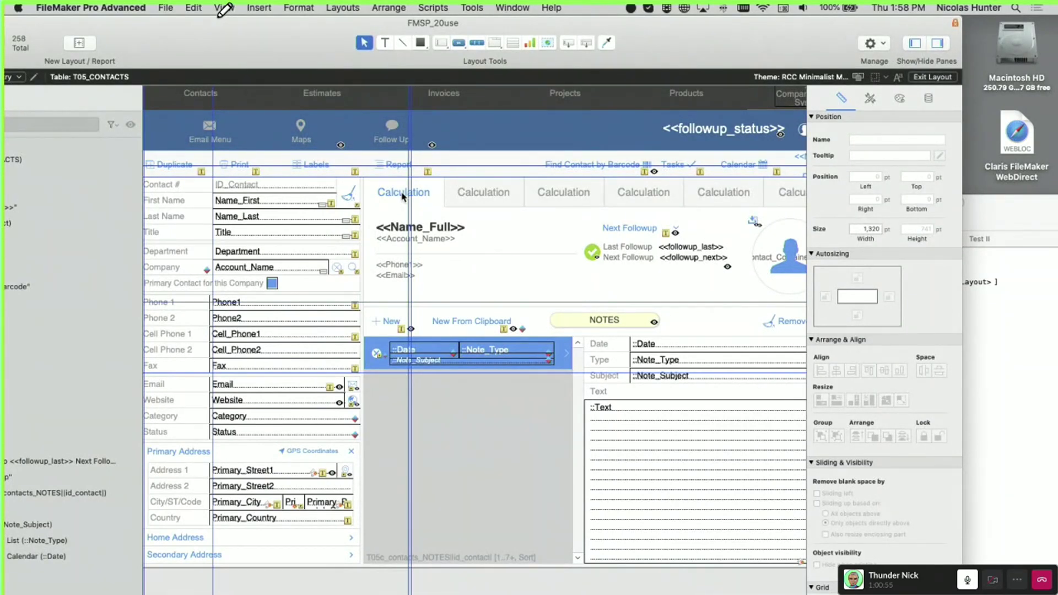
Switch back to Safari using its Dock icon
{"action": "mouse_move", "coordinate": [231, 592]}
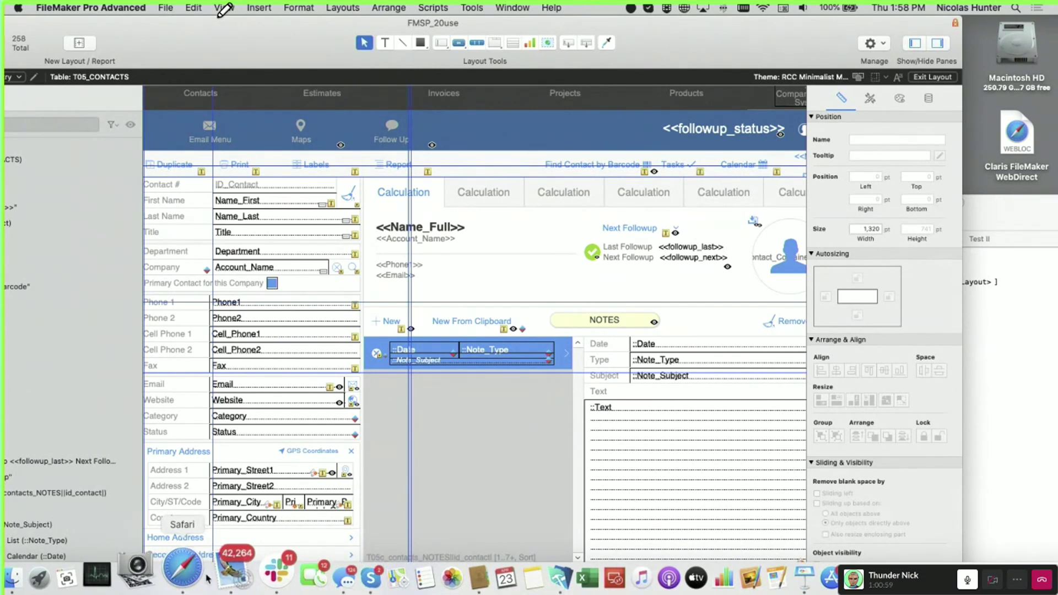
{"action": "left_click", "coordinate": [206, 578]}
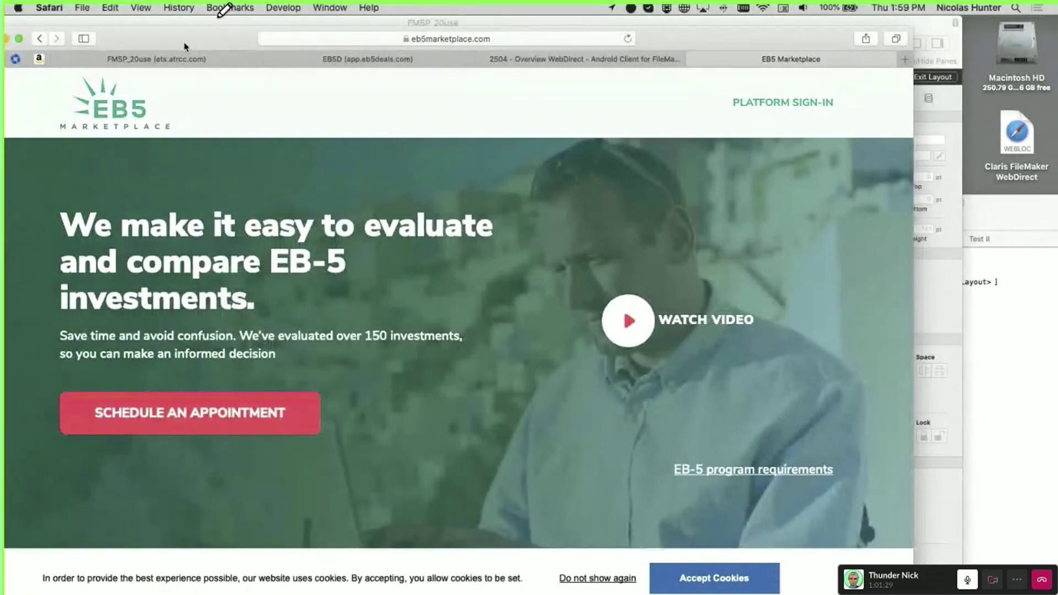
Open PLATFORM SIGN-IN, close the extra EB5D tabs, and reopen the sign-in in a new tab
{"action": "left_click", "coordinate": [802, 103]}
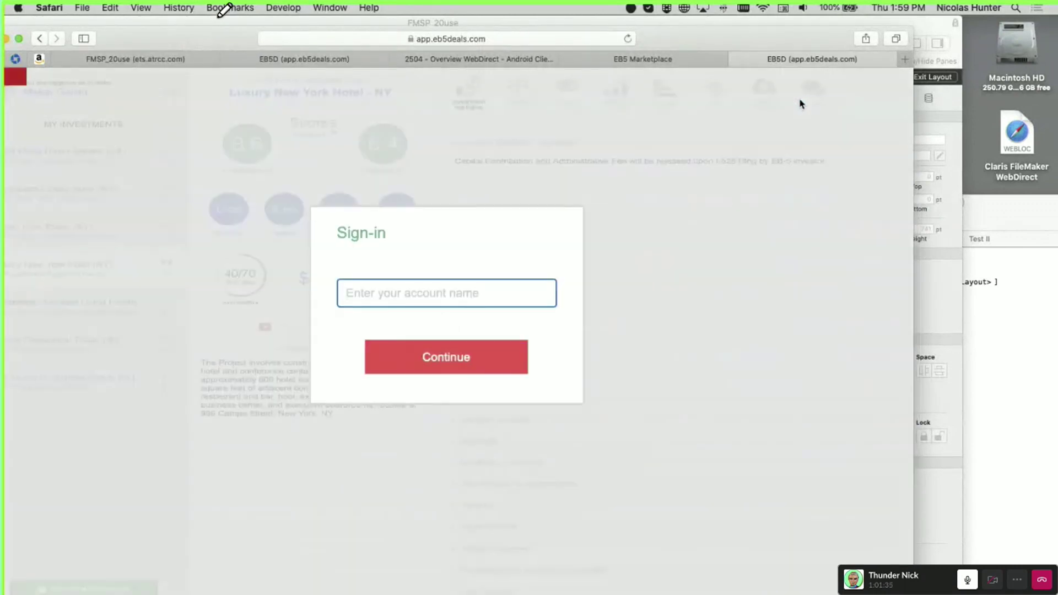
{"action": "left_click", "coordinate": [649, 61]}
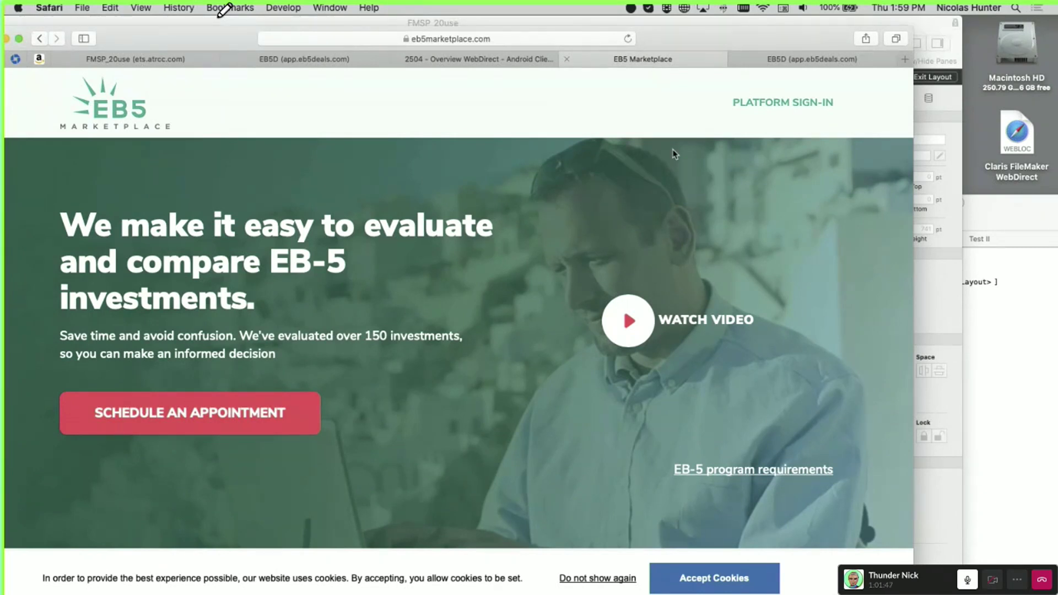
{"action": "scroll", "coordinate": [574, 492], "scroll_direction": "down", "scroll_amount": 5}
{"action": "scroll", "coordinate": [575, 496], "scroll_direction": "up", "scroll_amount": 5}
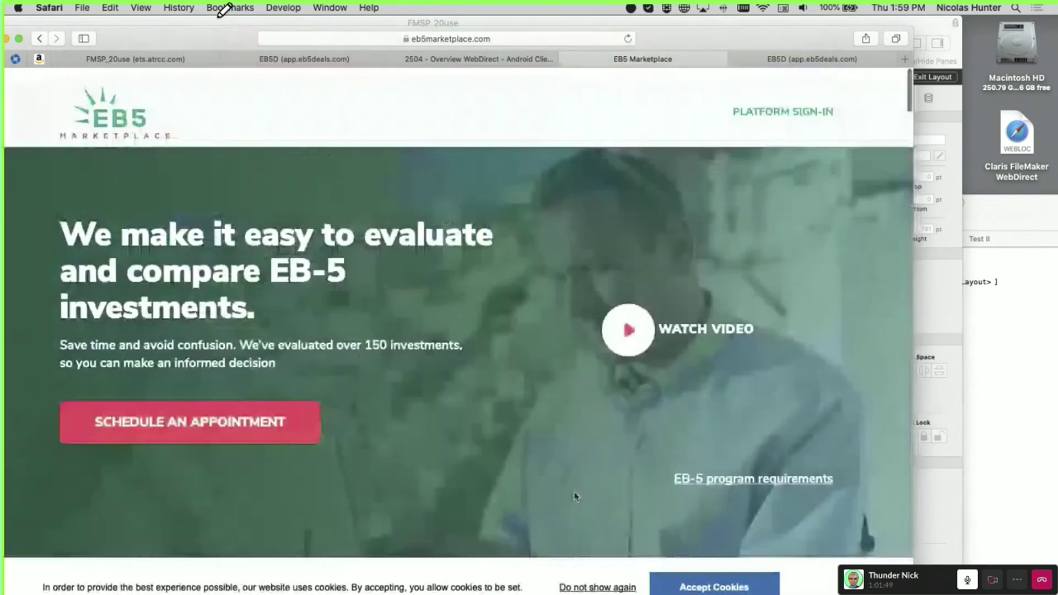
{"action": "left_click", "coordinate": [735, 59]}
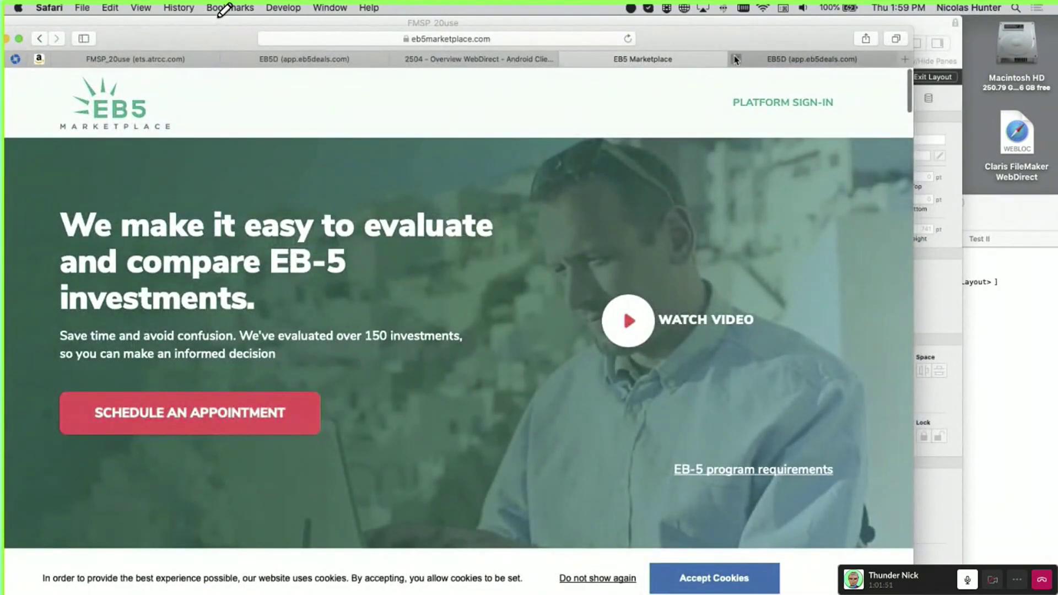
{"action": "left_click", "coordinate": [780, 107]}
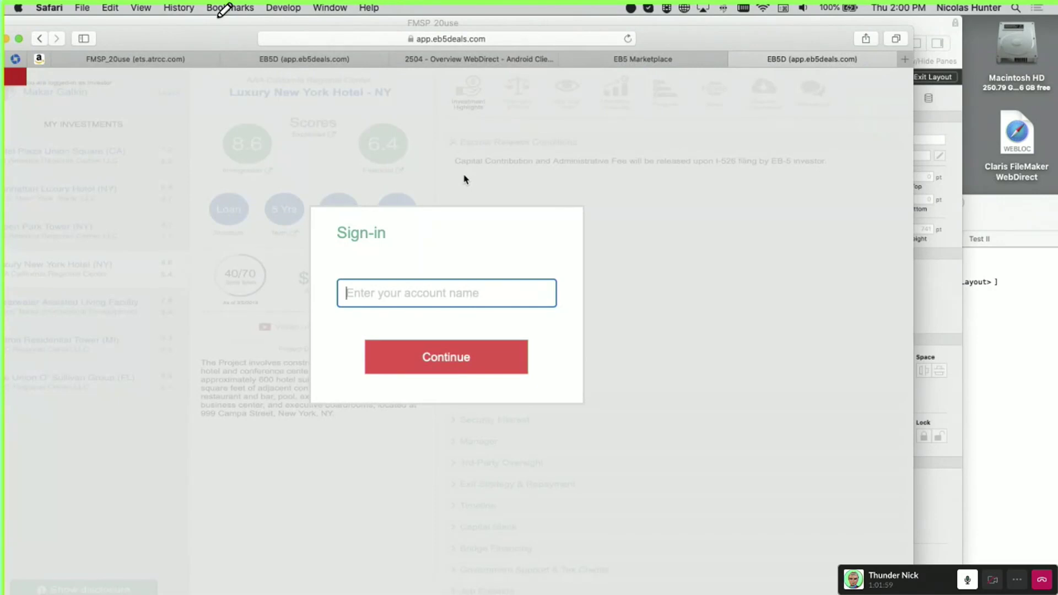
{"action": "left_click", "coordinate": [737, 59]}
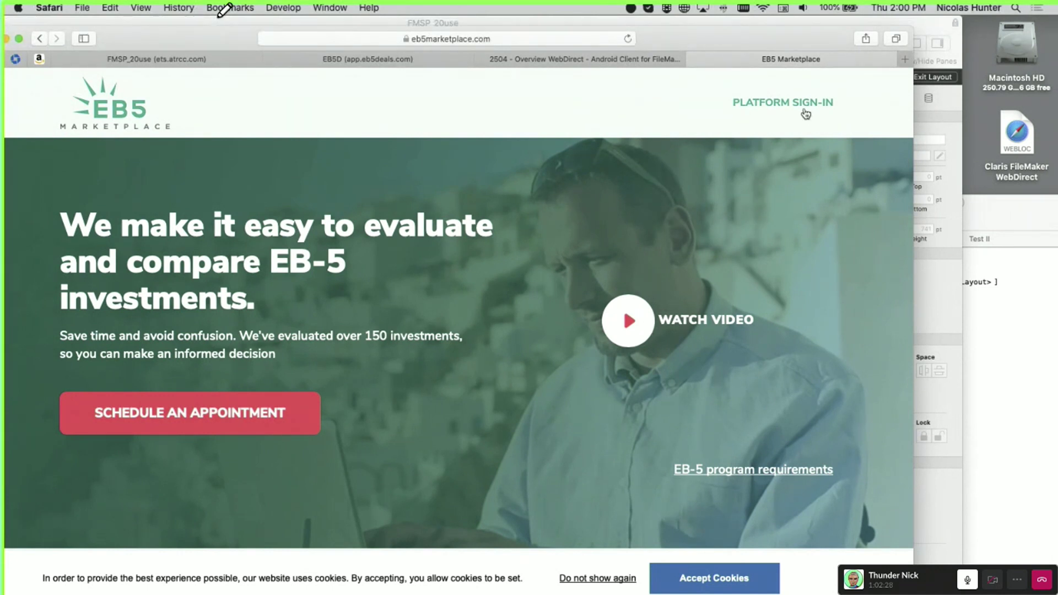
{"action": "left_click", "coordinate": [796, 109]}
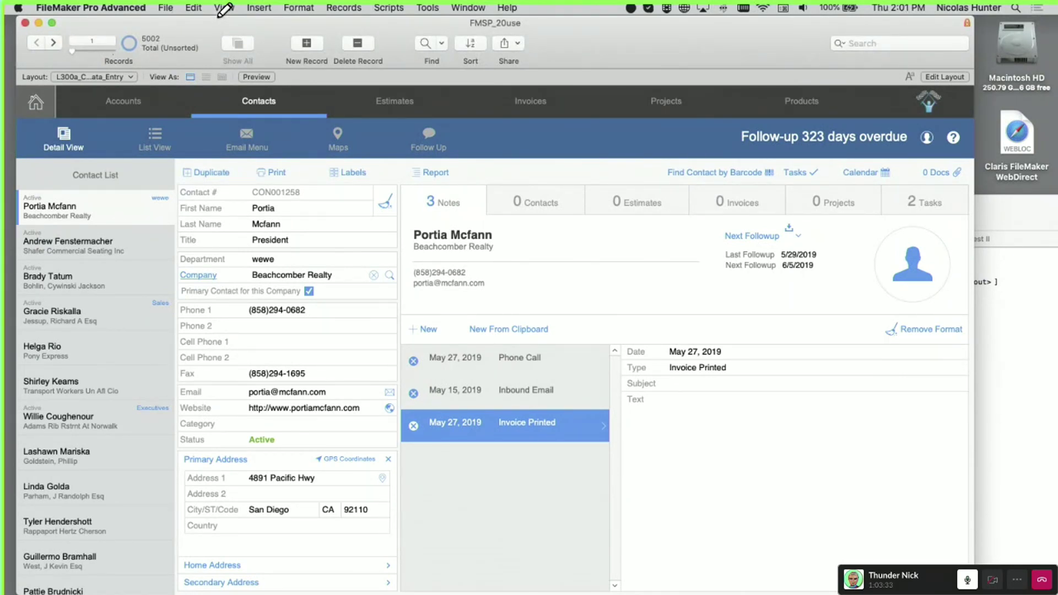
Bring Safari forward and check the 2504 Overview, EB5D and FMSP_20use WebDirect tabs
{"action": "key", "text": "super+Tab"}
{"action": "left_click_drag", "start_coordinate": [794, 236], "coordinate": [824, 108]}
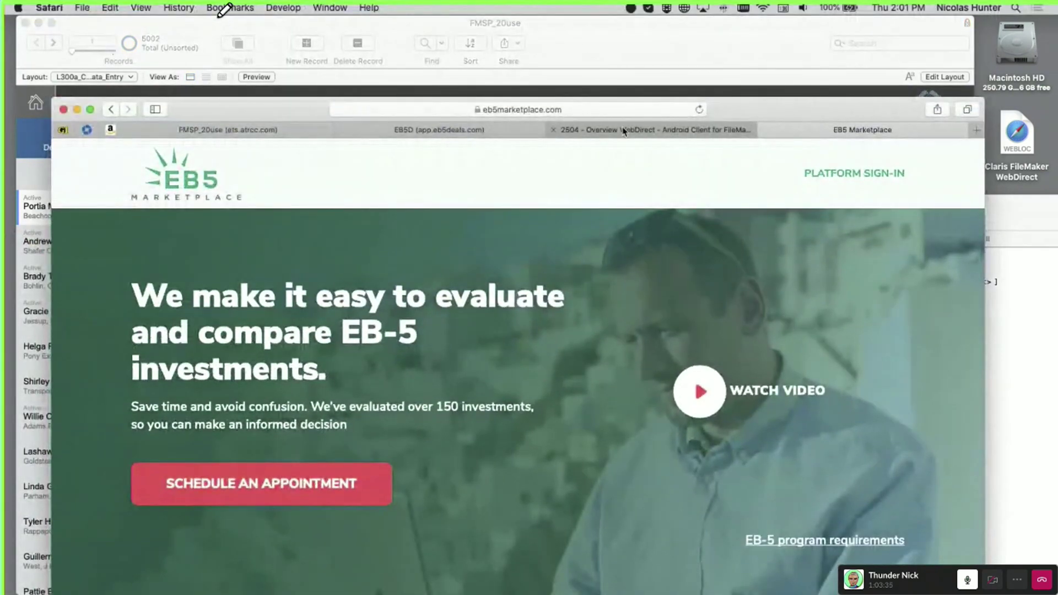
{"action": "left_click", "coordinate": [624, 131]}
{"action": "left_click", "coordinate": [489, 130]}
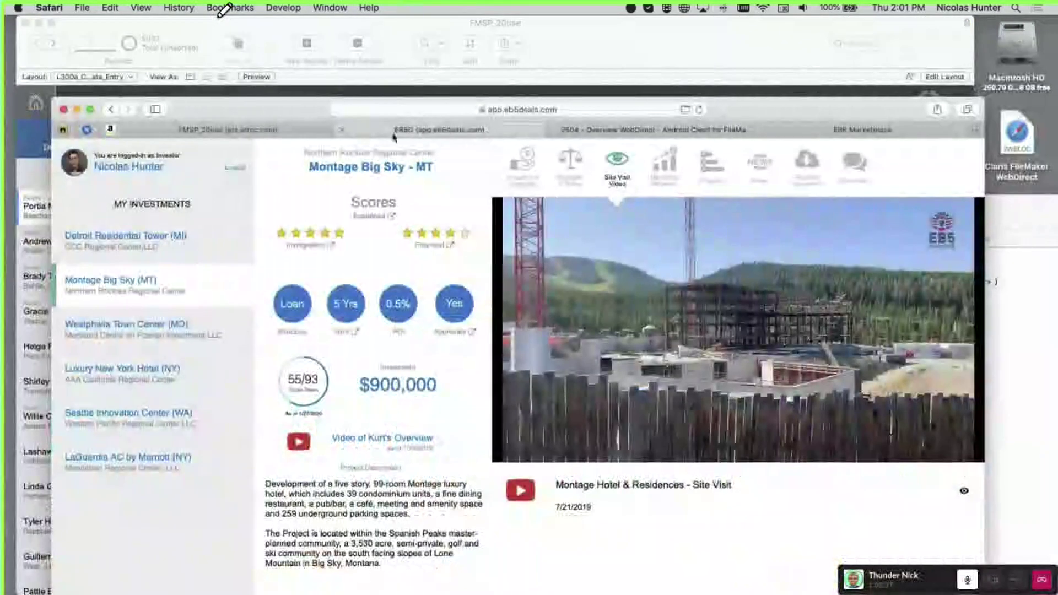
{"action": "left_click", "coordinate": [263, 131]}
{"action": "left_click_drag", "start_coordinate": [300, 113], "coordinate": [282, 27]}
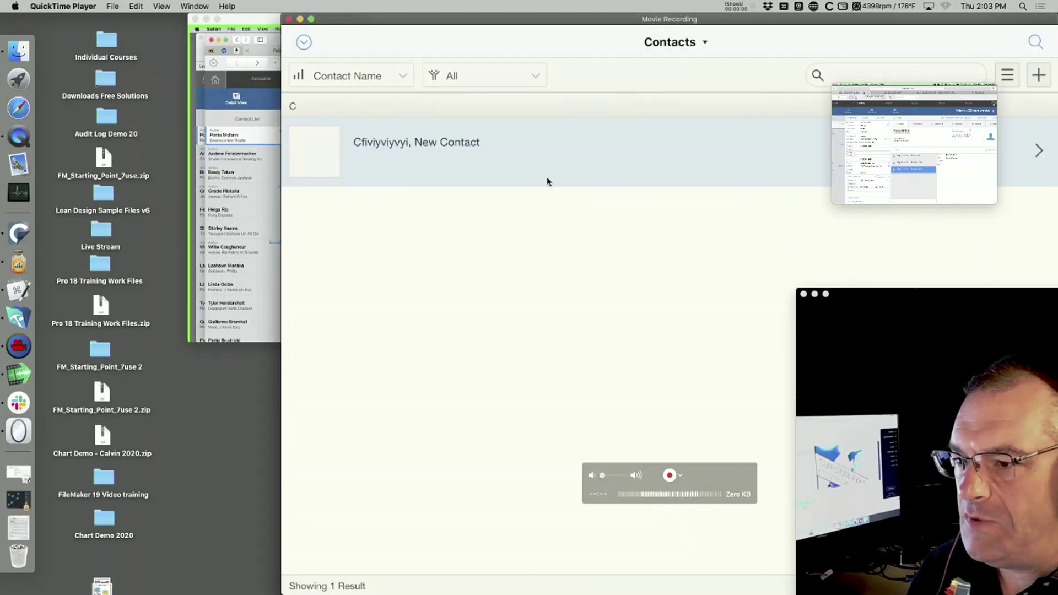
Rearrange the Movie Recording and webcam windows, then swipe through the iPad's Windows overview
{"action": "left_click_drag", "start_coordinate": [478, 19], "coordinate": [261, 7]}
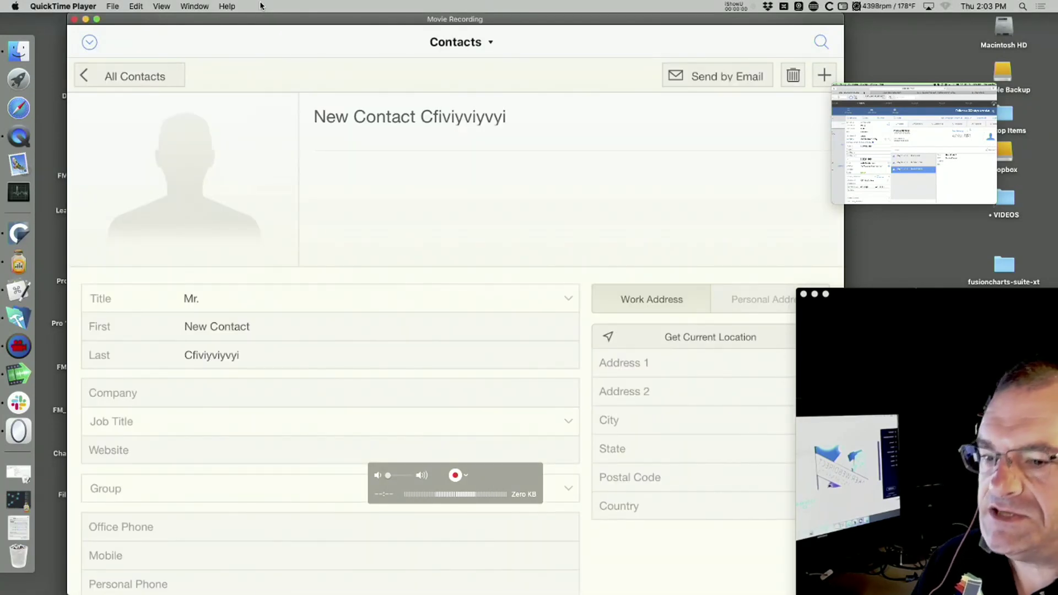
{"action": "left_click_drag", "start_coordinate": [864, 288], "coordinate": [917, 353]}
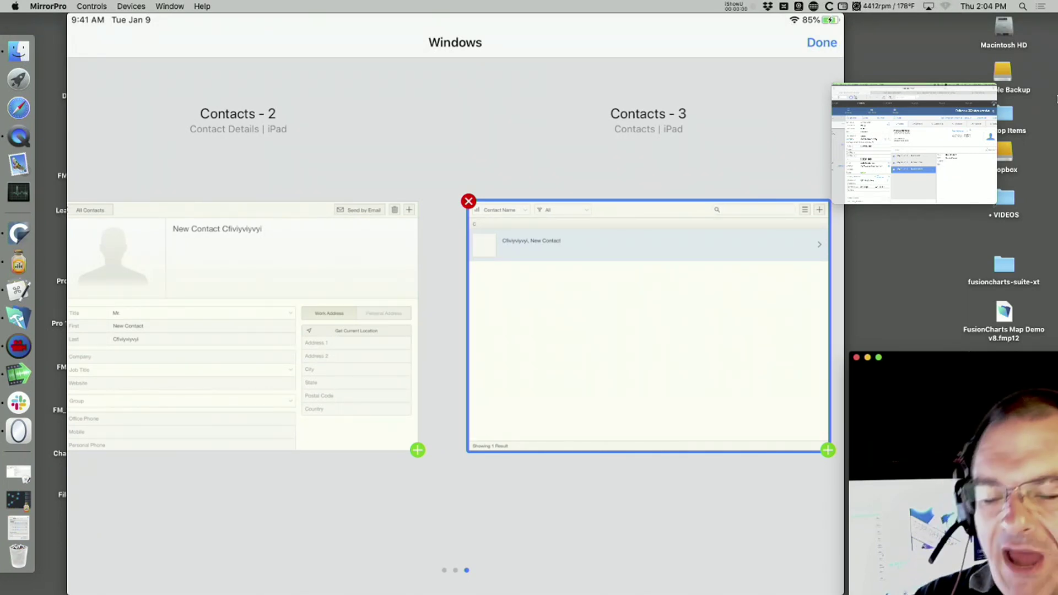
{"action": "scroll", "coordinate": [455, 326], "scroll_direction": "left", "scroll_amount": 8}
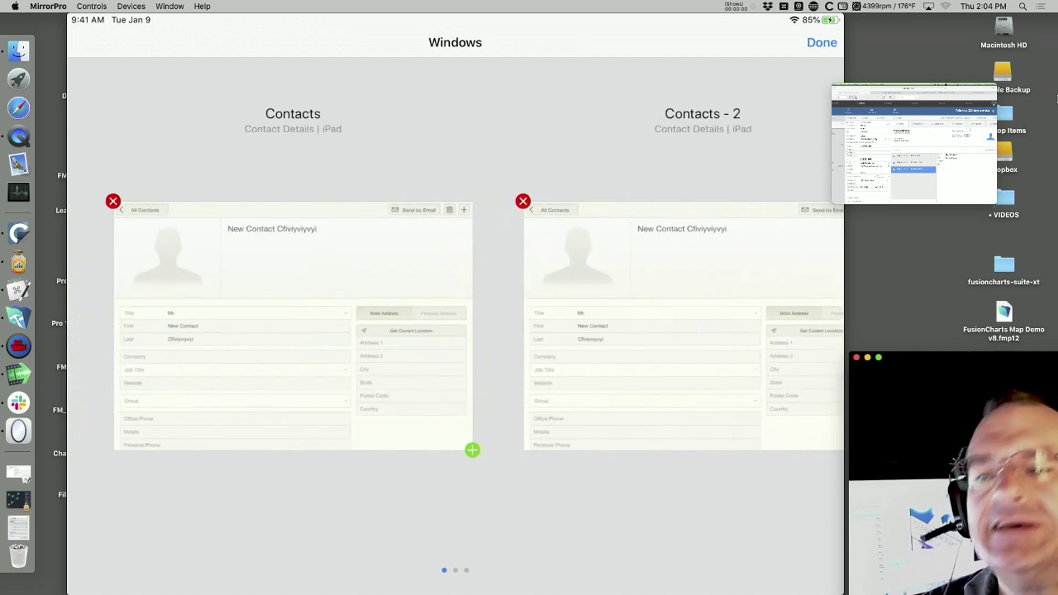
{"action": "scroll", "coordinate": [456, 326], "scroll_direction": "right", "scroll_amount": 10}
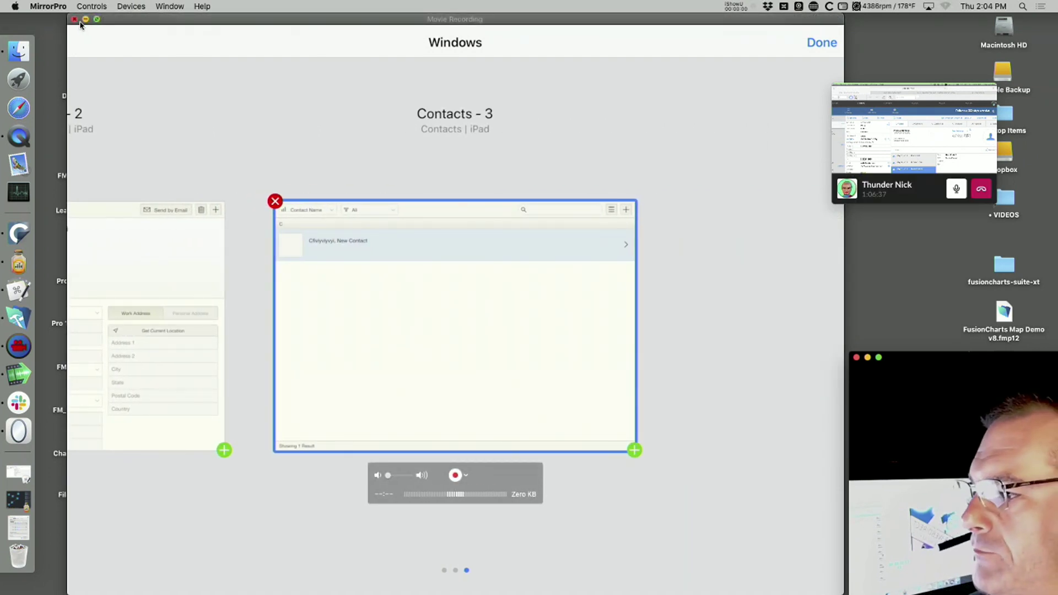
Close the iPad recording window and show the Slack call's shared screen full screen
{"action": "left_click", "coordinate": [76, 21]}
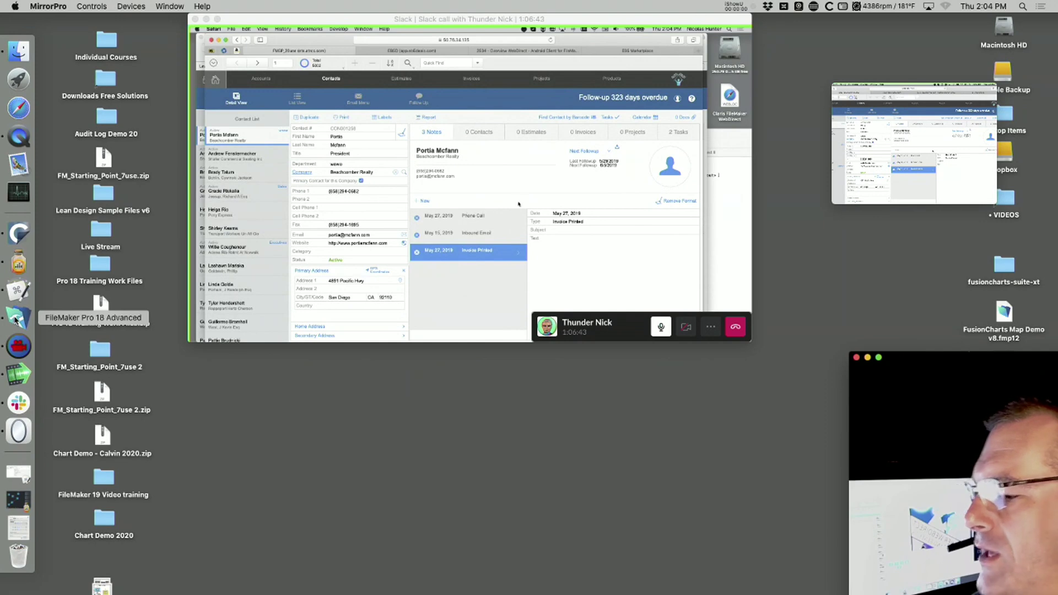
{"action": "left_click", "coordinate": [20, 408]}
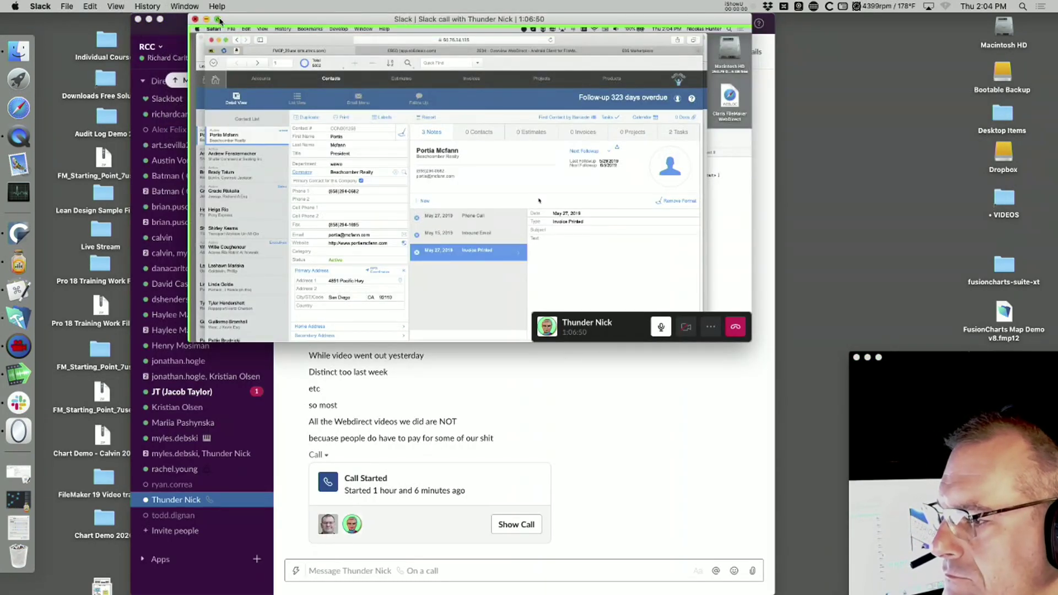
{"action": "left_click", "coordinate": [218, 19]}
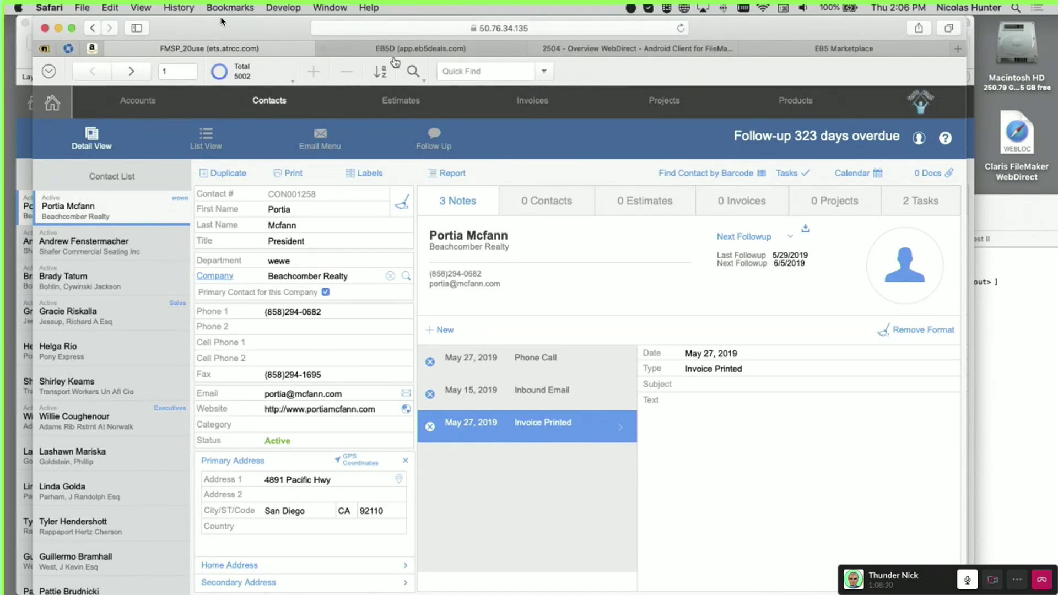
Move Safari aside and switch the desktop FileMaker contact layout into Layout mode
{"action": "left_click_drag", "start_coordinate": [255, 30], "coordinate": [618, 67]}
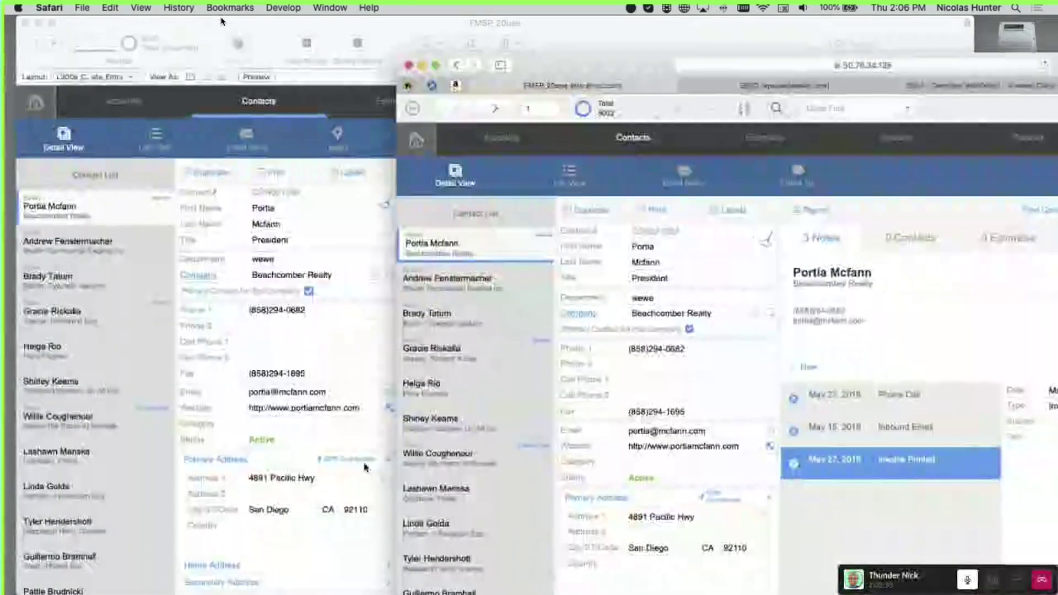
{"action": "left_click", "coordinate": [320, 465]}
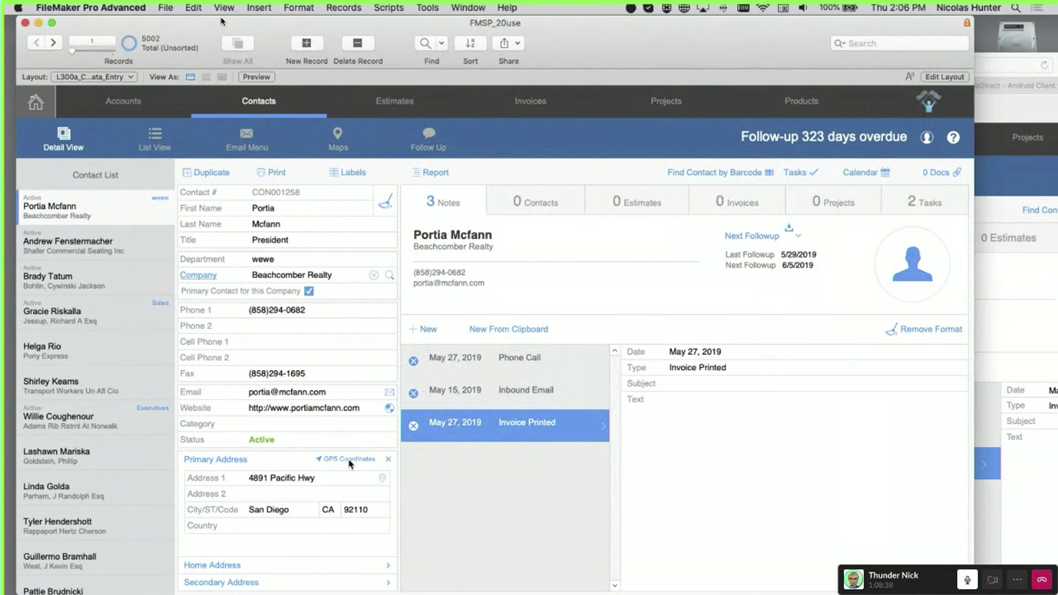
{"action": "key", "text": "super+l"}
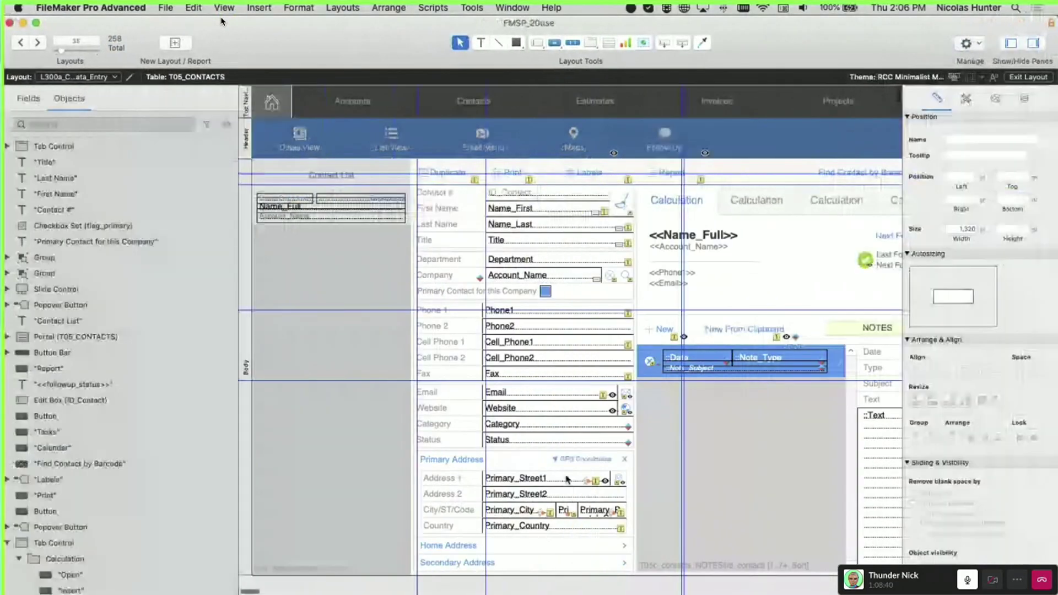
Widen the GPS Coordinates button leftward to Left 438, Width 113, and save the layout
{"action": "left_click", "coordinate": [551, 461]}
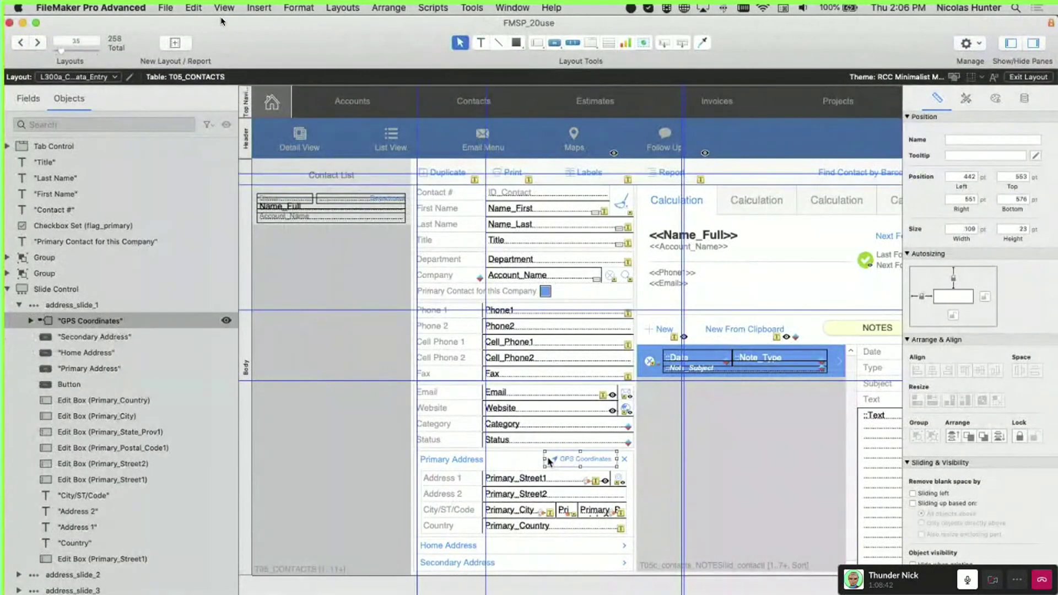
{"action": "left_click_drag", "start_coordinate": [545, 460], "coordinate": [541, 459]}
{"action": "key", "text": "super+s"}
Arrange FileMaker beside WebDirect to compare, then select the phone and email object
{"action": "left_click_drag", "start_coordinate": [836, 42], "coordinate": [378, 126]}
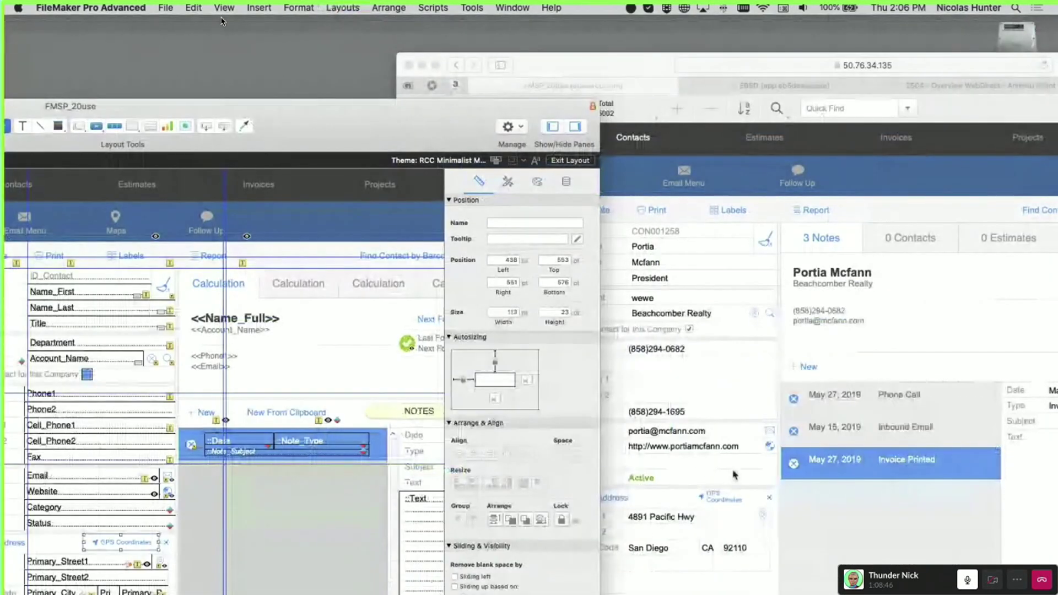
{"action": "left_click", "coordinate": [733, 474]}
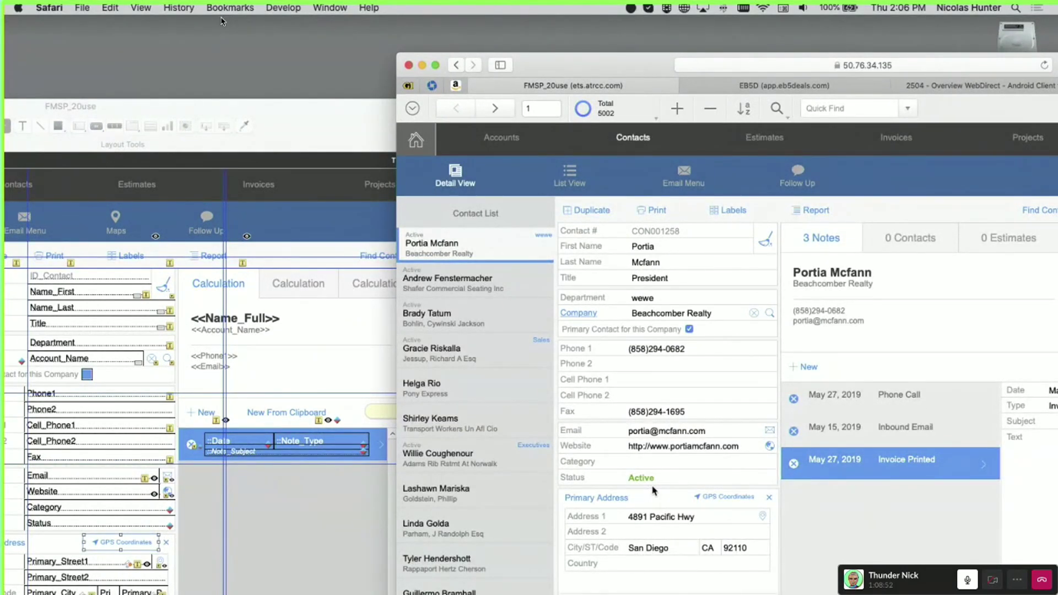
{"action": "left_click_drag", "start_coordinate": [345, 132], "coordinate": [336, 12]}
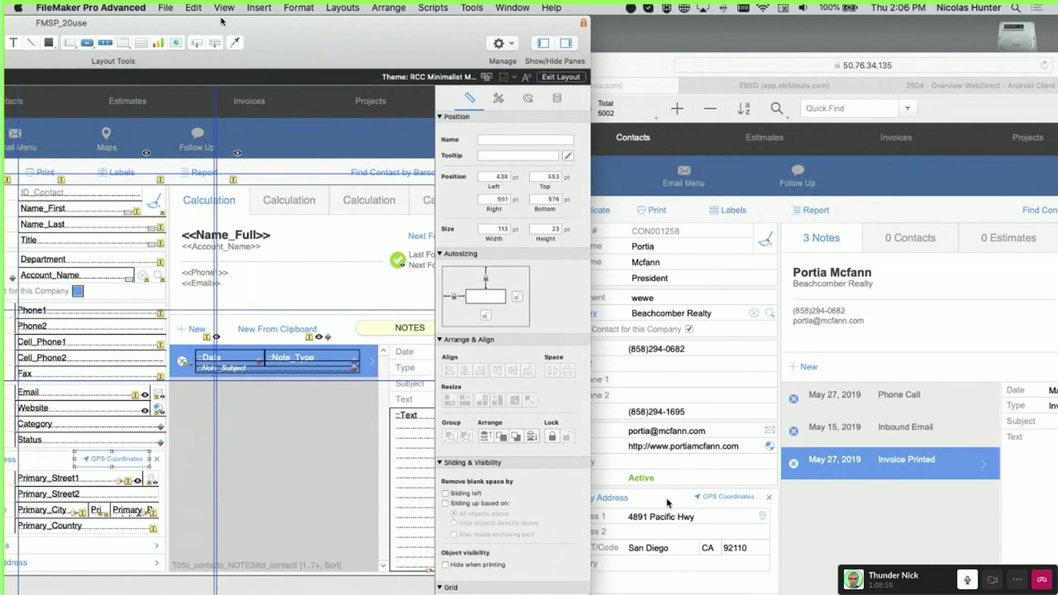
{"action": "left_click", "coordinate": [687, 508]}
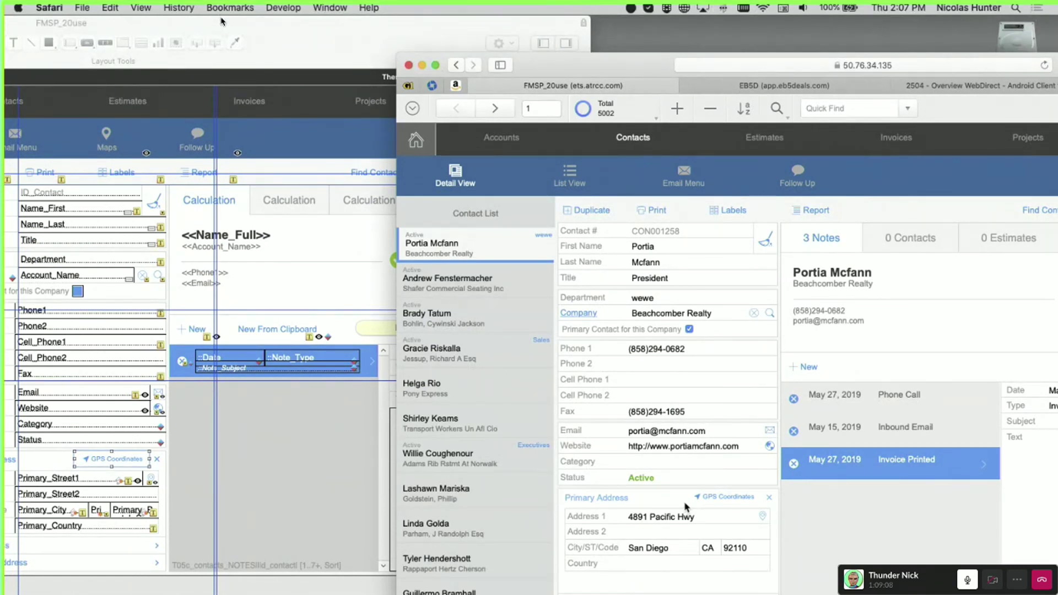
{"action": "left_click", "coordinate": [207, 275]}
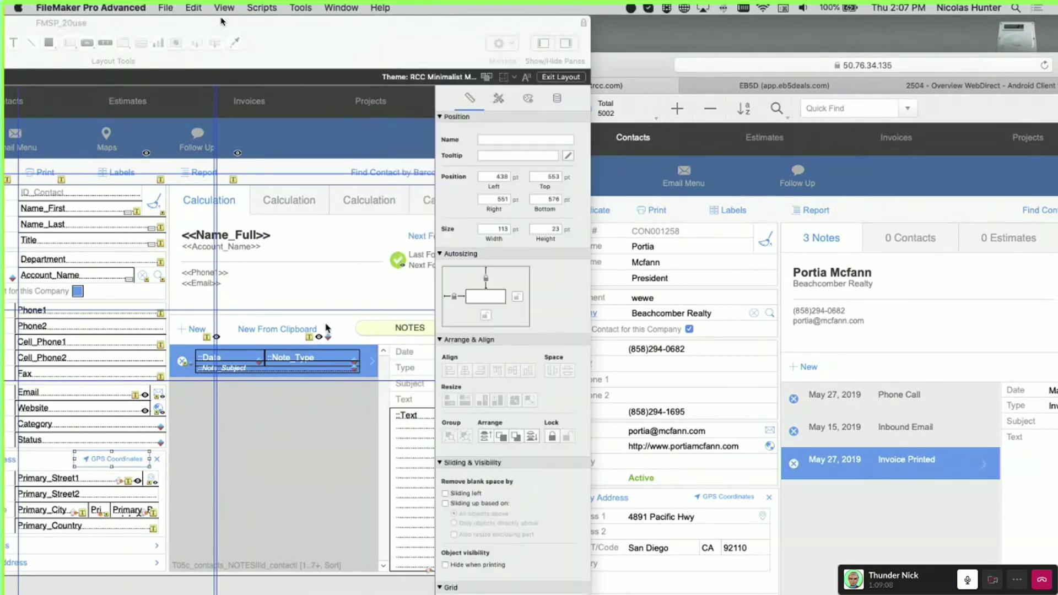
Review the Inspector's Appearance text styles list for the phone and email object
{"action": "left_click", "coordinate": [528, 99]}
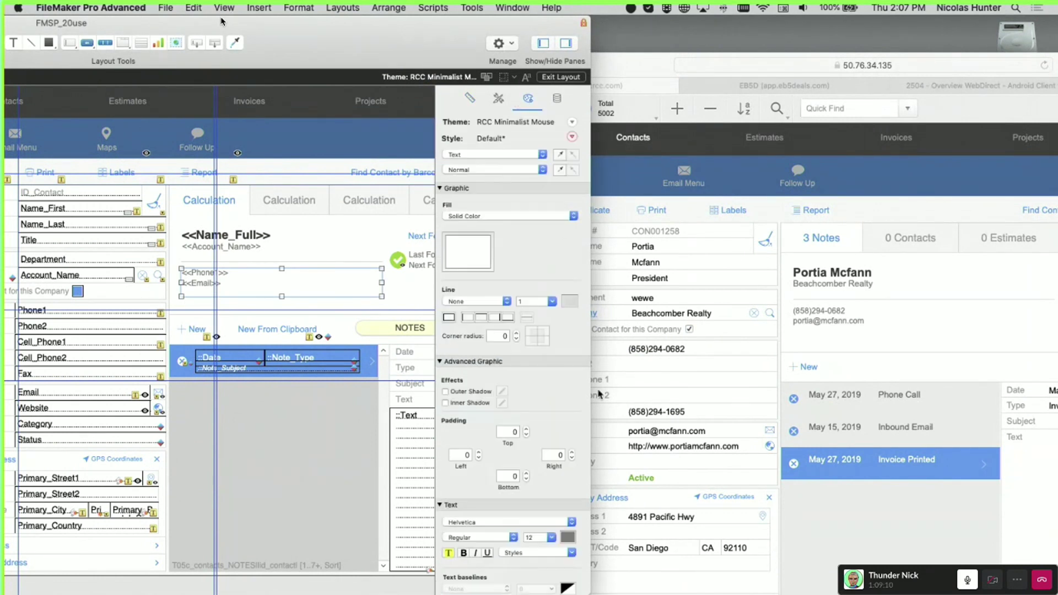
{"action": "left_click", "coordinate": [548, 553]}
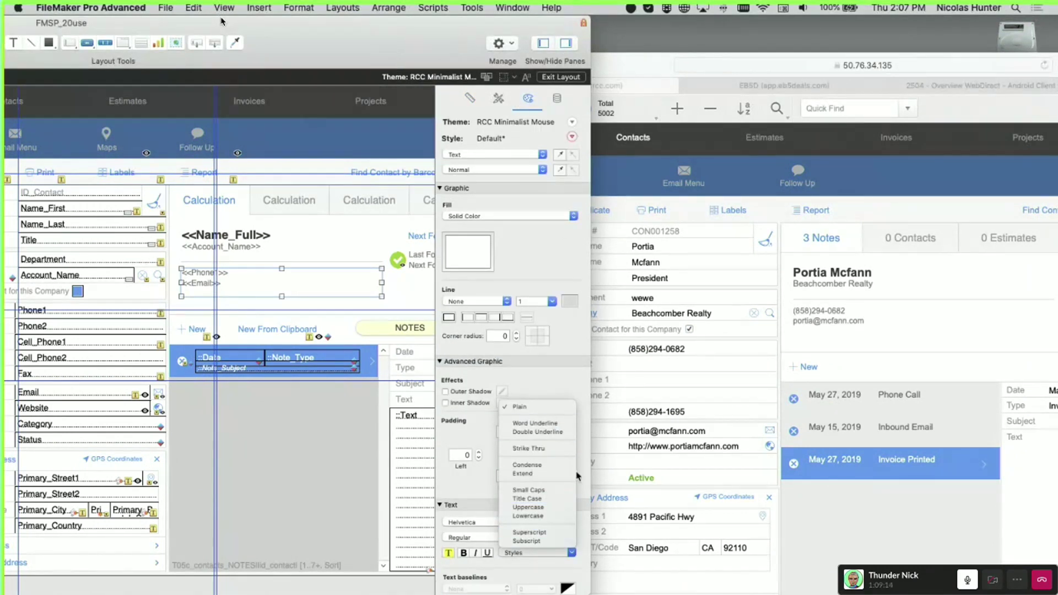
{"action": "left_click", "coordinate": [518, 475]}
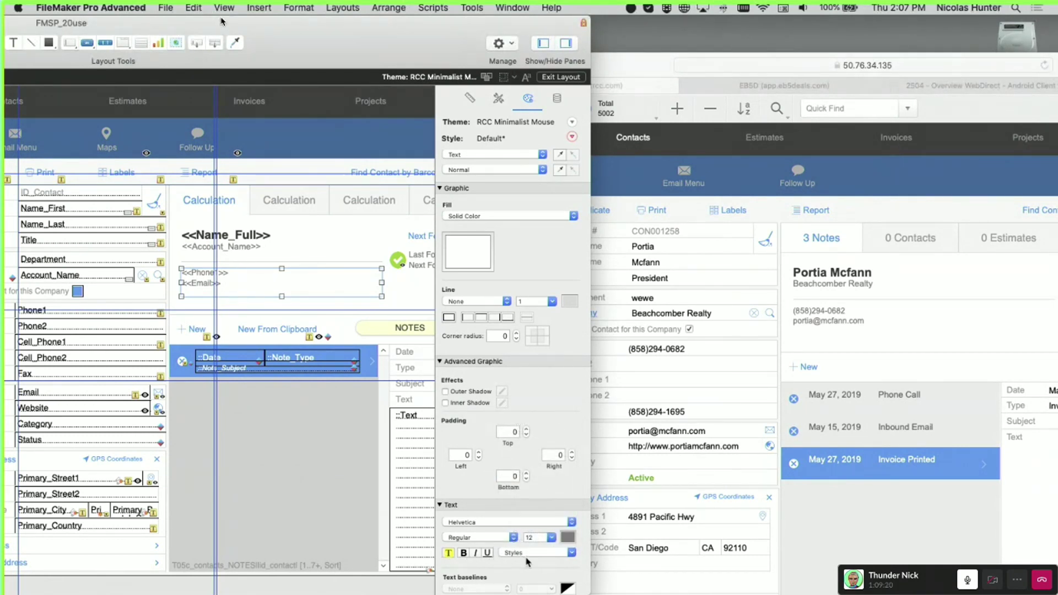
{"action": "scroll", "coordinate": [501, 559], "scroll_direction": "down", "scroll_amount": 5}
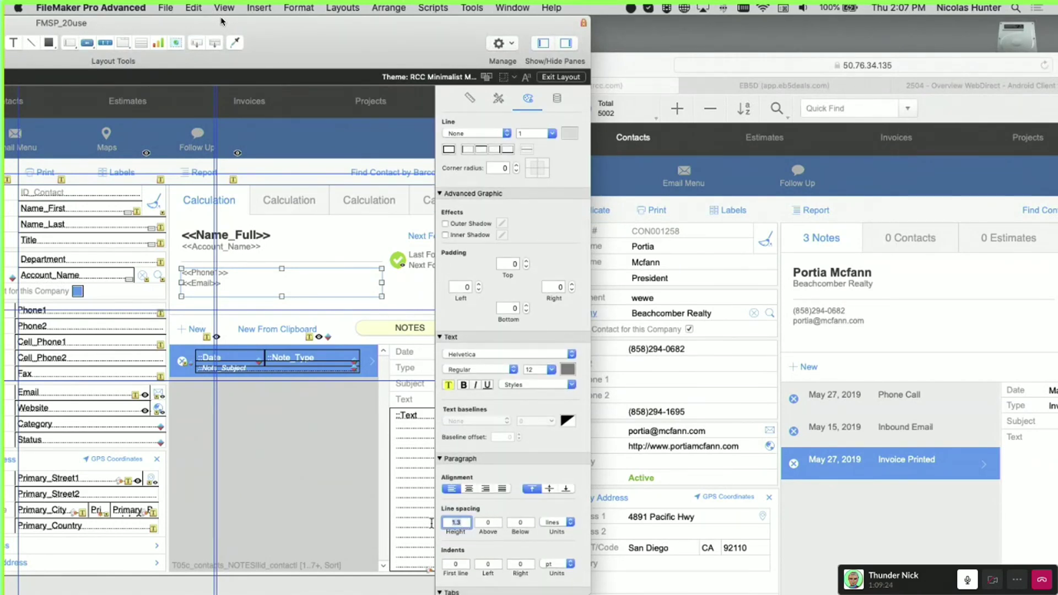
Inspect the paragraph settings: line spacing 1.3, space above and below, units, and indents
{"action": "left_click", "coordinate": [521, 524]}
{"action": "scroll", "coordinate": [521, 532], "scroll_direction": "down", "scroll_amount": 3}
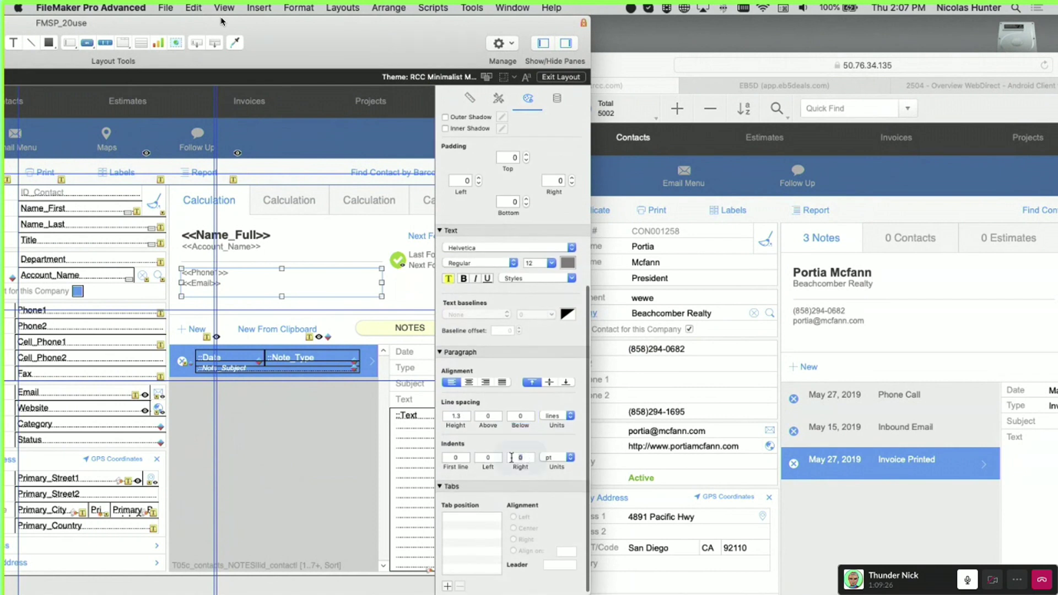
{"action": "left_click", "coordinate": [462, 457]}
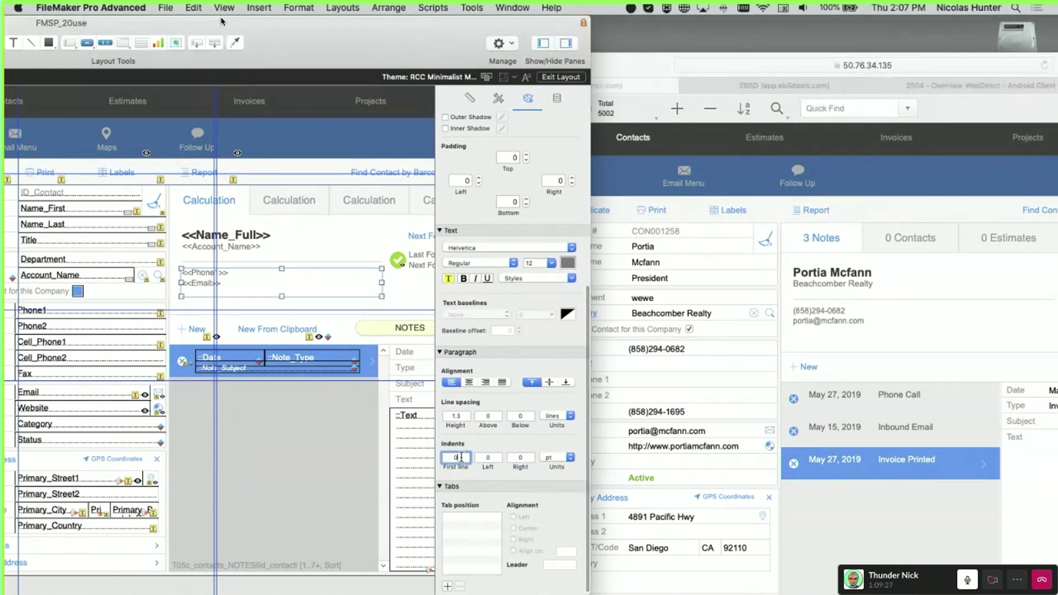
{"action": "left_click", "coordinate": [462, 414]}
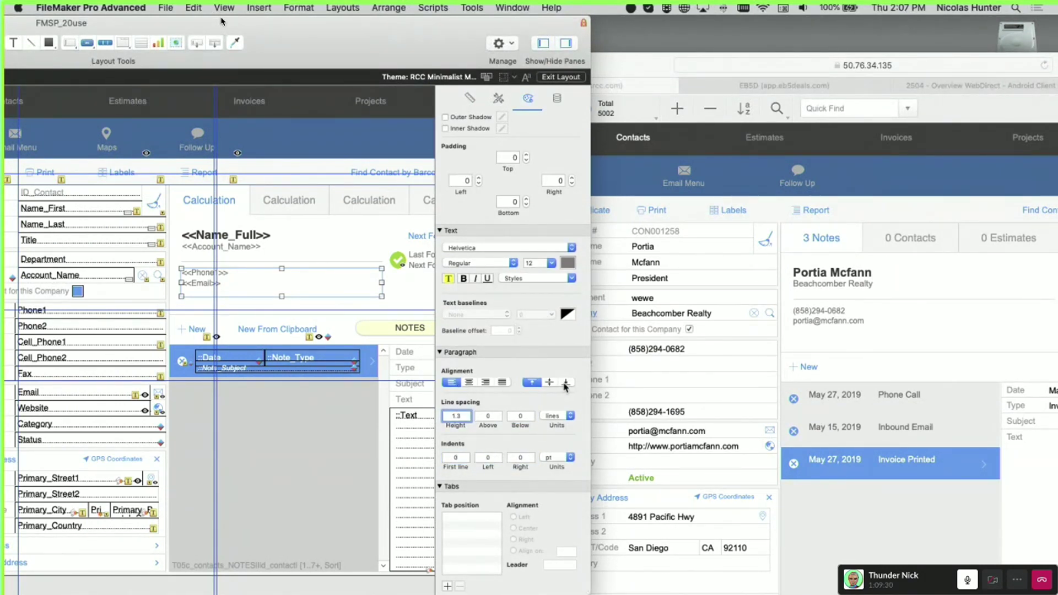
{"action": "left_click", "coordinate": [486, 417]}
{"action": "left_click", "coordinate": [548, 418]}
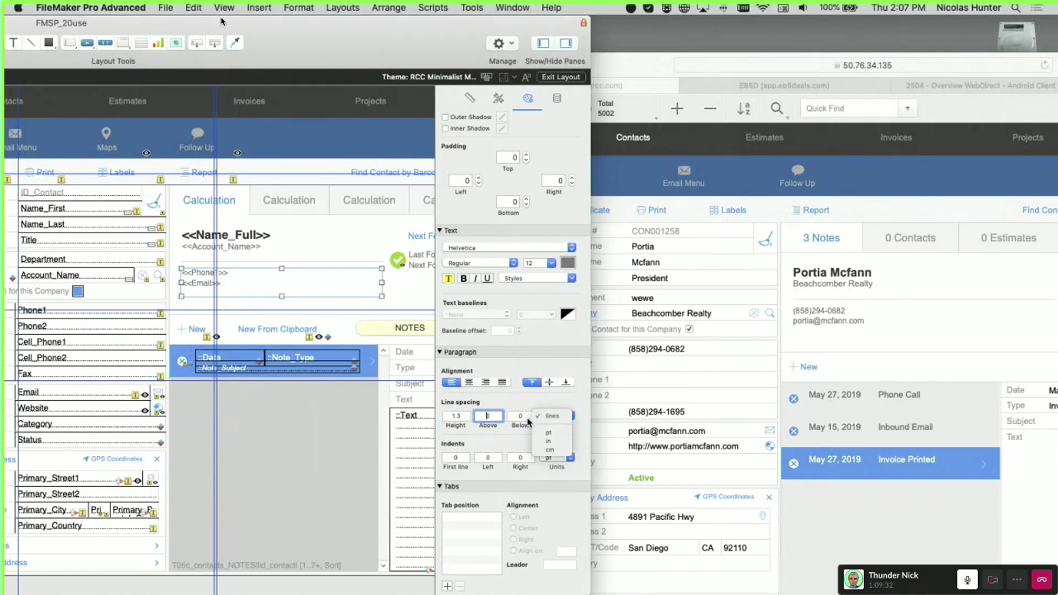
{"action": "left_click", "coordinate": [527, 425]}
{"action": "left_click", "coordinate": [518, 457]}
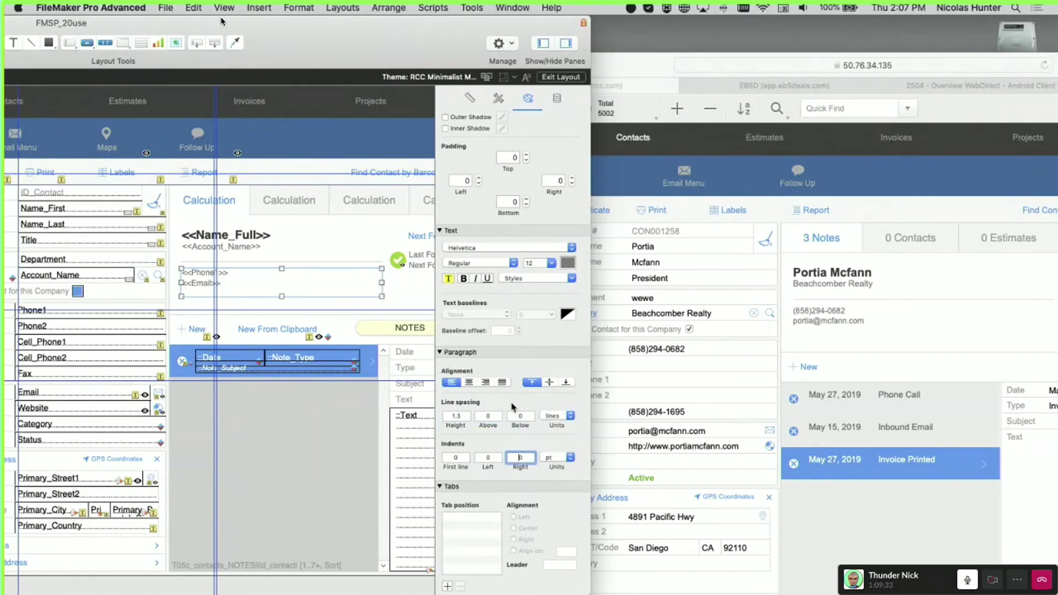
Recheck the styles list unchanged, compare with WebDirect, and return FileMaker to Browse mode
{"action": "left_click", "coordinate": [536, 279]}
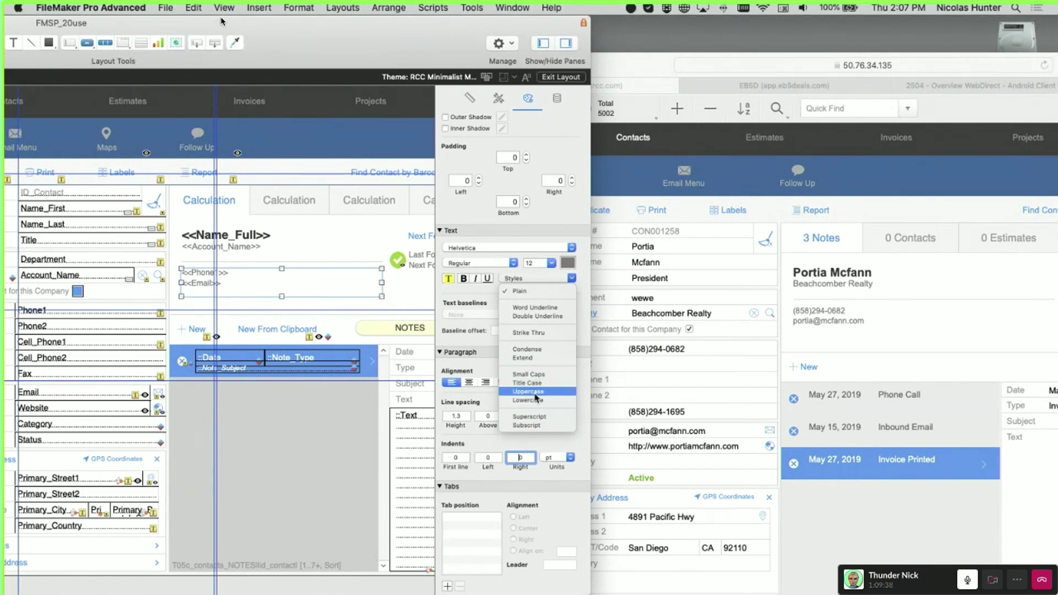
{"action": "left_click", "coordinate": [474, 342]}
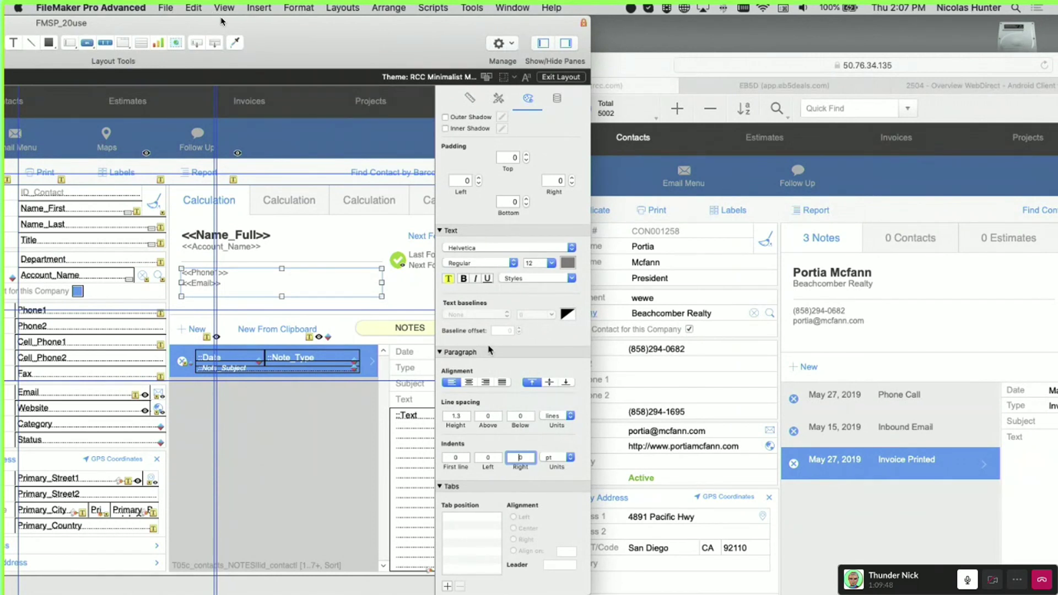
{"action": "left_click", "coordinate": [686, 370]}
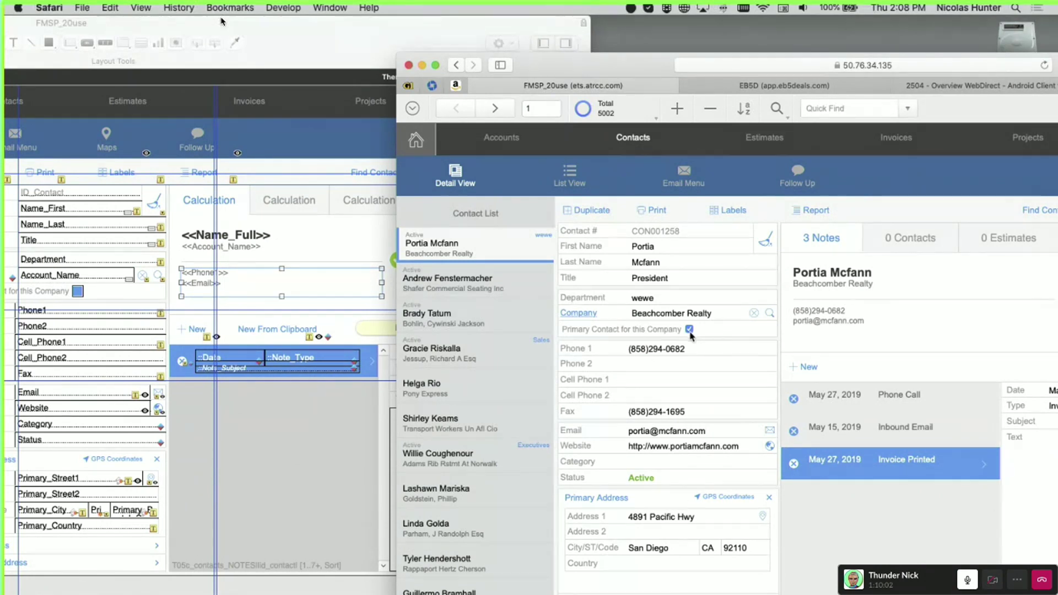
{"action": "left_click", "coordinate": [271, 320]}
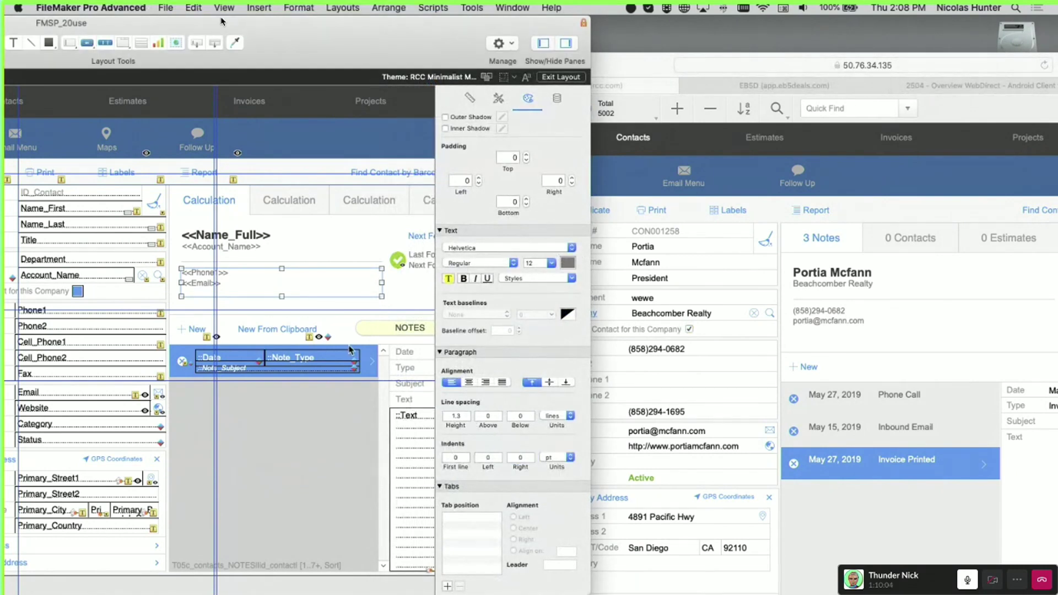
{"action": "key", "text": "super+b"}
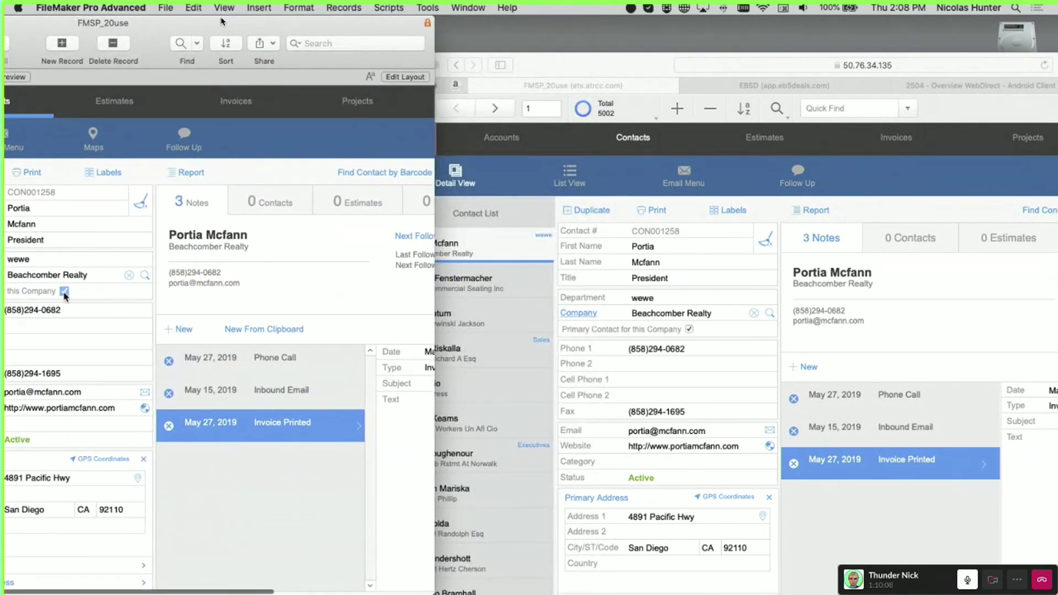
Shift the FileMaker window right and open the contact's Title value list showing President
{"action": "left_click", "coordinate": [711, 354]}
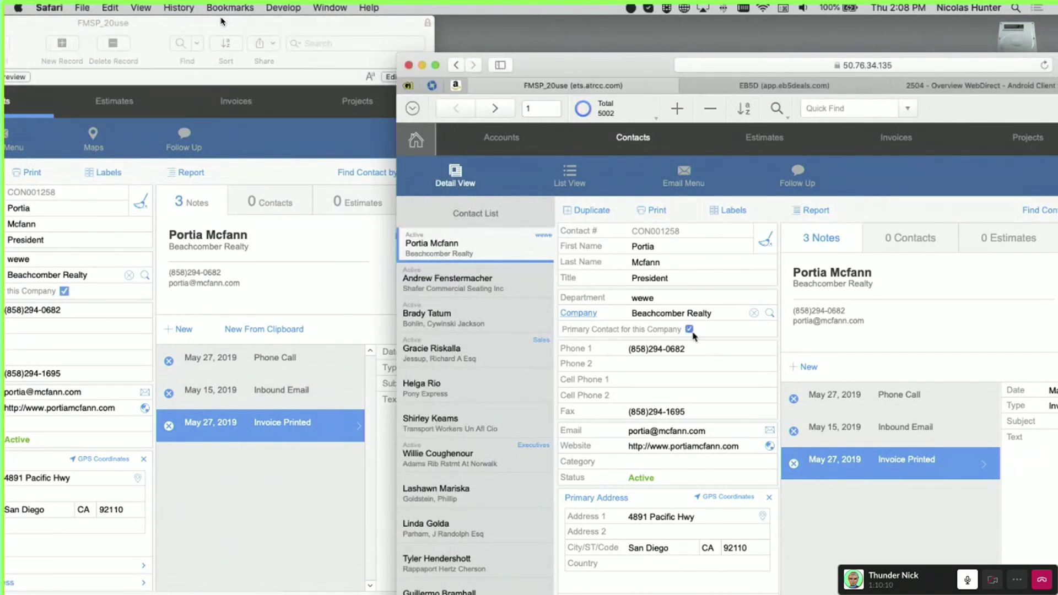
{"action": "left_click", "coordinate": [130, 28]}
{"action": "left_click_drag", "start_coordinate": [131, 29], "coordinate": [215, 29]}
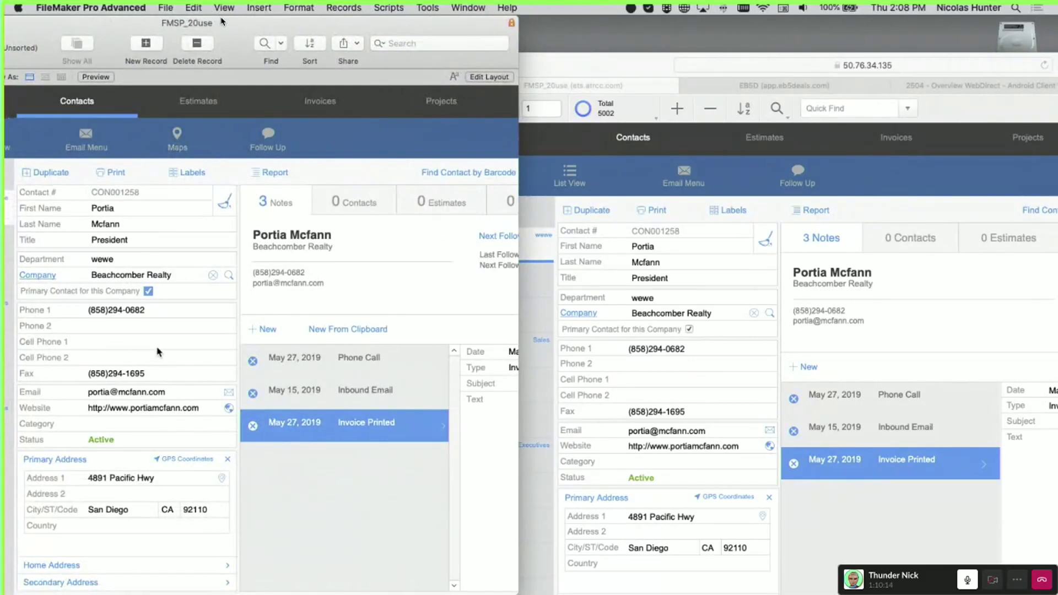
{"action": "left_click", "coordinate": [158, 343]}
{"action": "left_click", "coordinate": [160, 259]}
{"action": "left_click", "coordinate": [161, 237]}
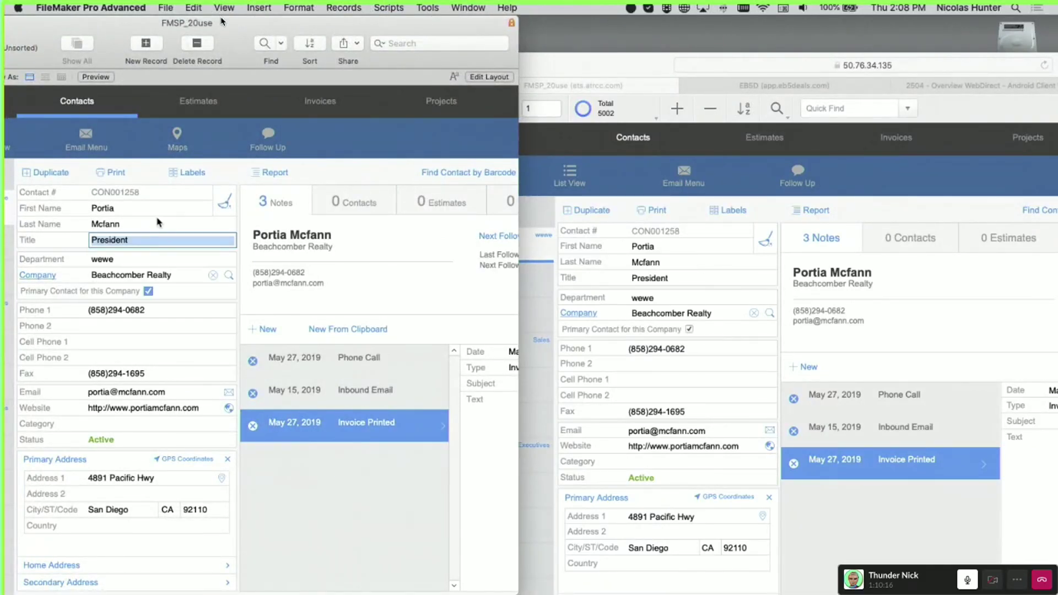
{"action": "left_click", "coordinate": [158, 222]}
{"action": "left_click", "coordinate": [163, 239]}
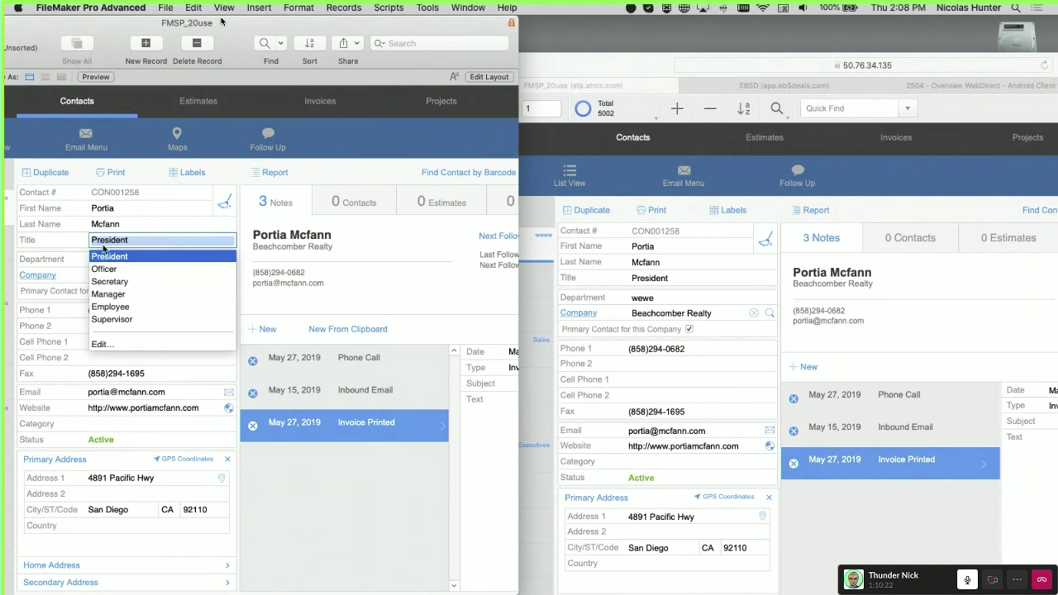
Open WebDirect's Title value list and close it, keeping President
{"action": "left_click", "coordinate": [664, 295]}
{"action": "left_click", "coordinate": [669, 287]}
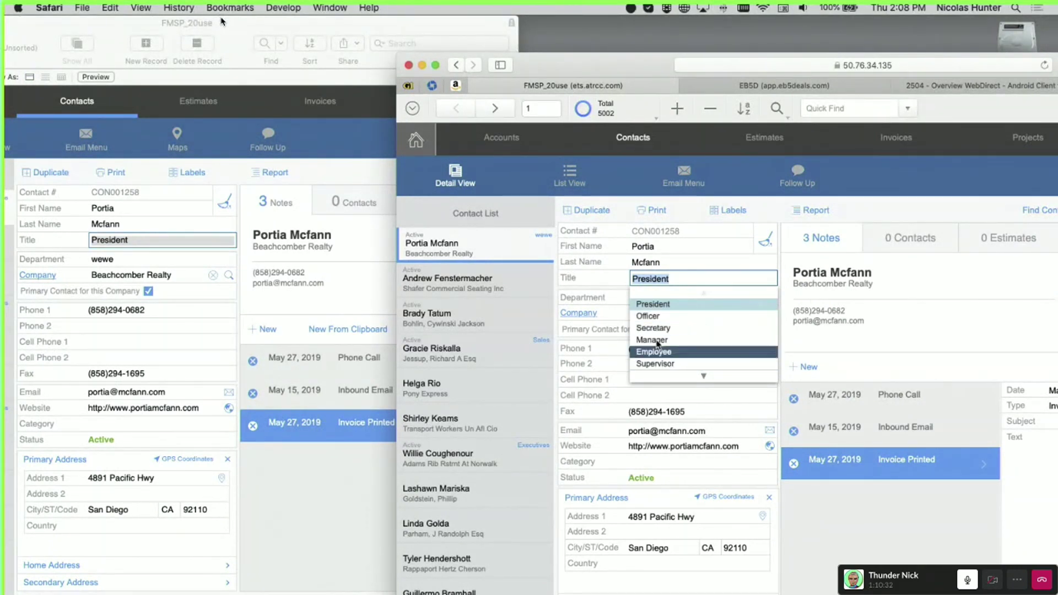
{"action": "left_click", "coordinate": [879, 199]}
View the Estimates screen with Shipping Info and Supplier expanded, then go to Invoices
{"action": "left_click", "coordinate": [119, 131]}
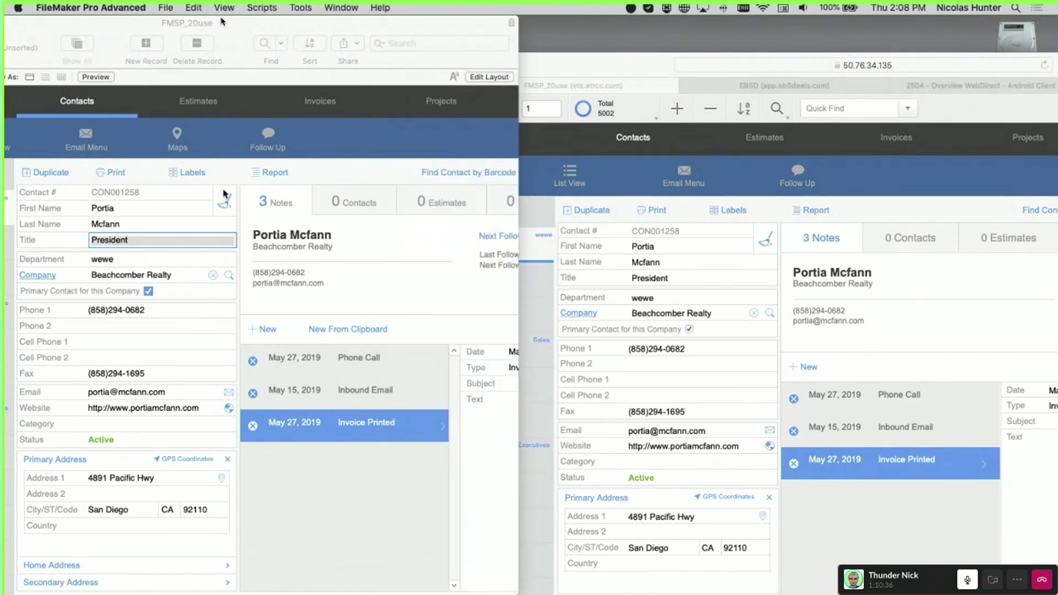
{"action": "left_click", "coordinate": [200, 98]}
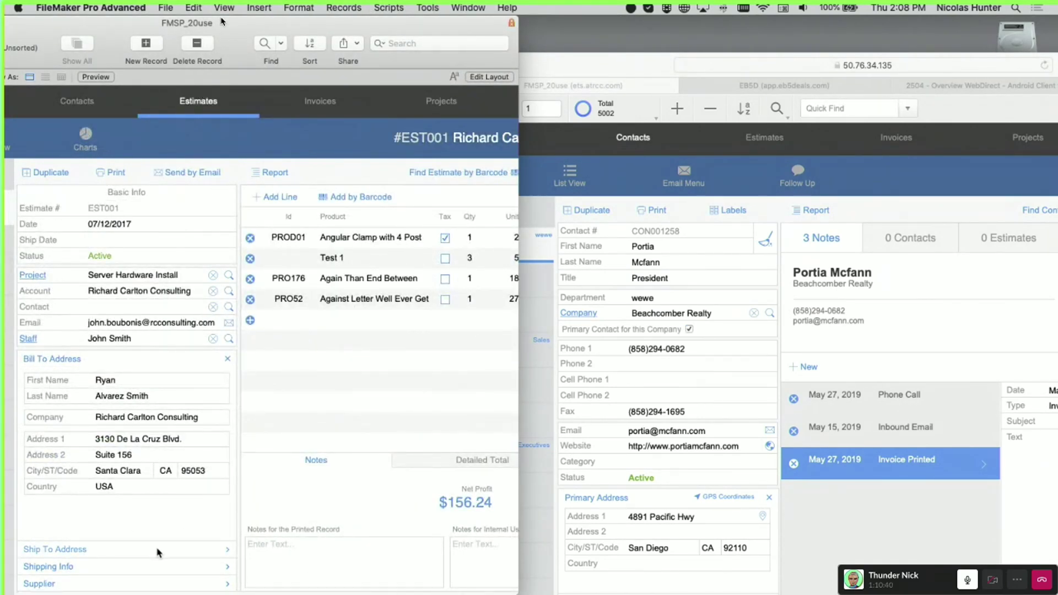
{"action": "left_click", "coordinate": [155, 566]}
{"action": "left_click", "coordinate": [157, 583]}
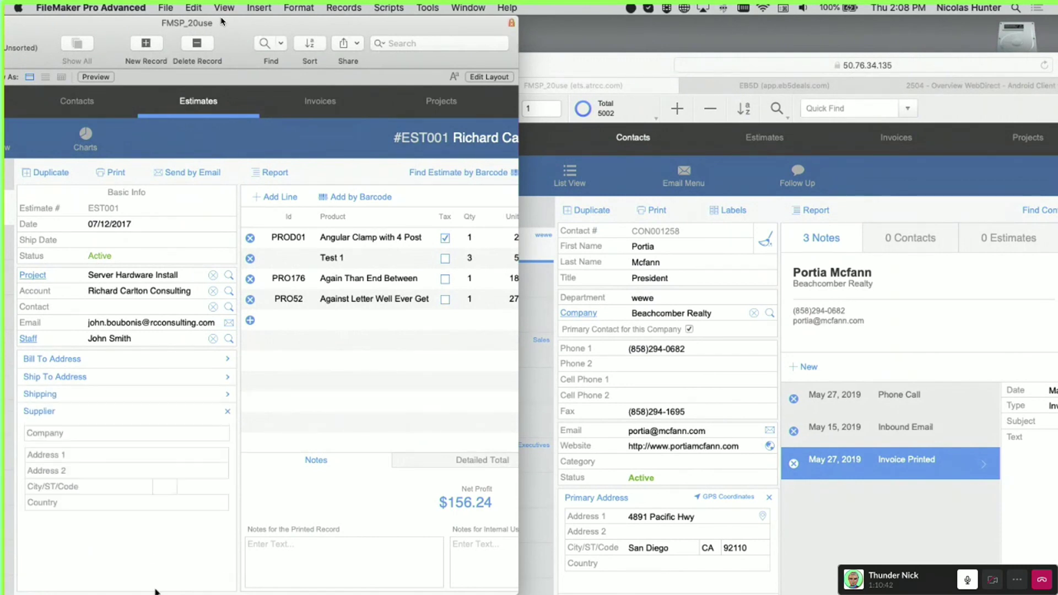
{"action": "left_click", "coordinate": [311, 99]}
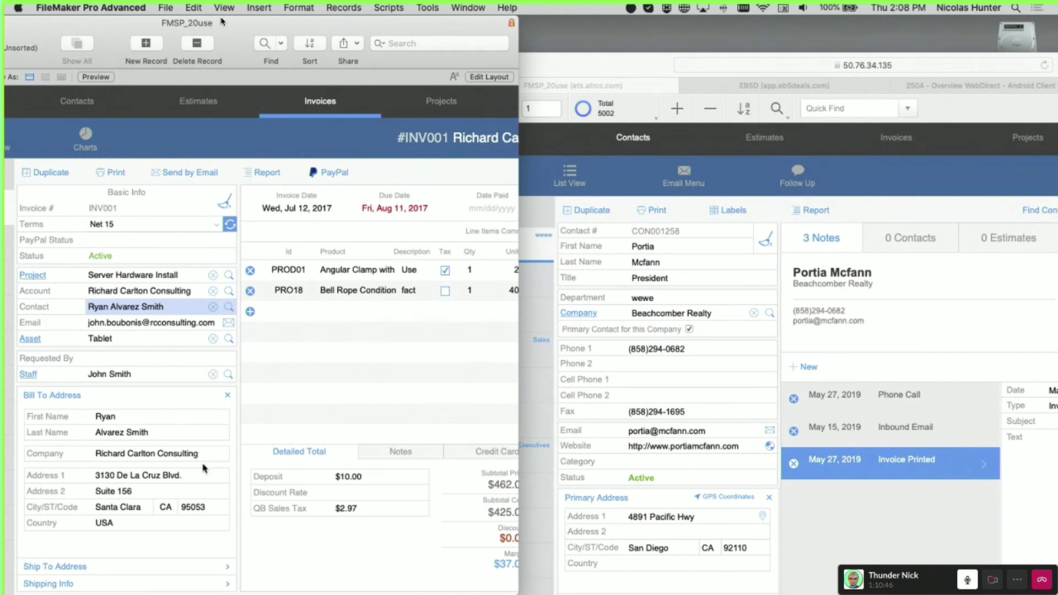
Widen the INV001 invoice window to show all columns and confirm Terms stays Net 15
{"action": "left_click_drag", "start_coordinate": [521, 507], "coordinate": [696, 479]}
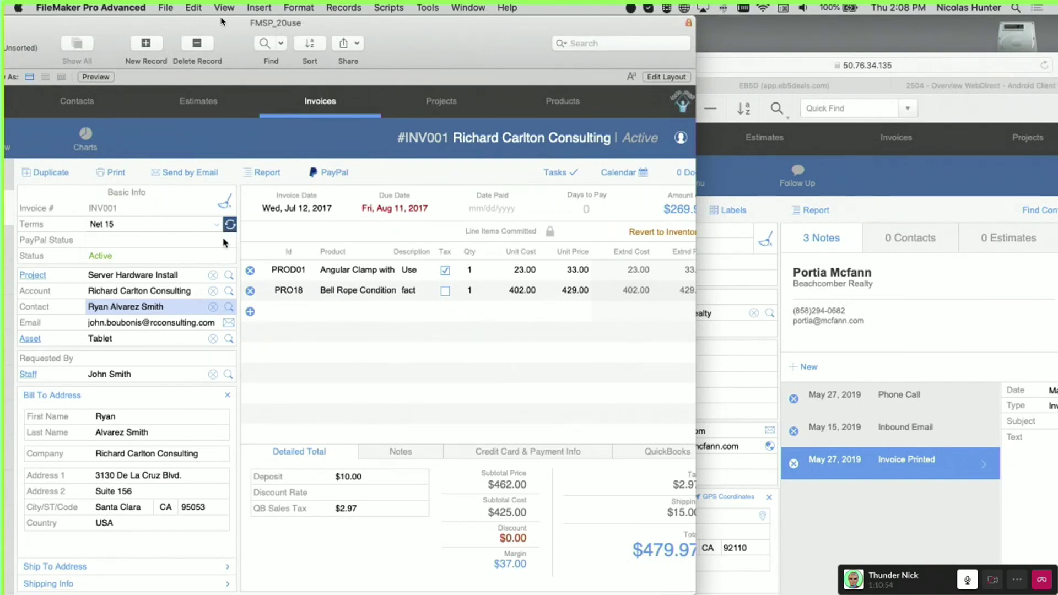
{"action": "left_click", "coordinate": [201, 226]}
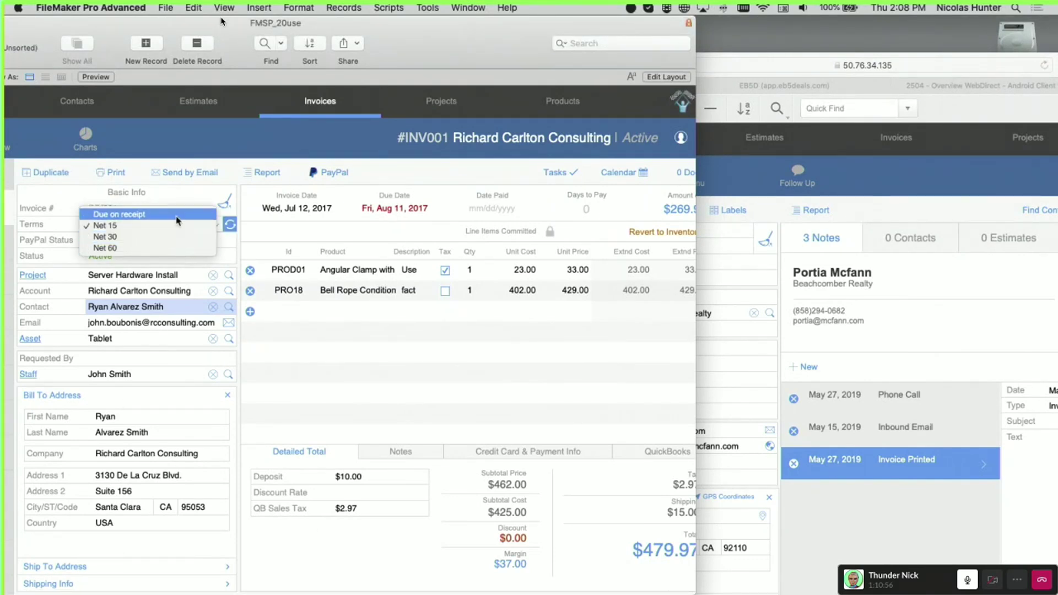
{"action": "left_click", "coordinate": [59, 230]}
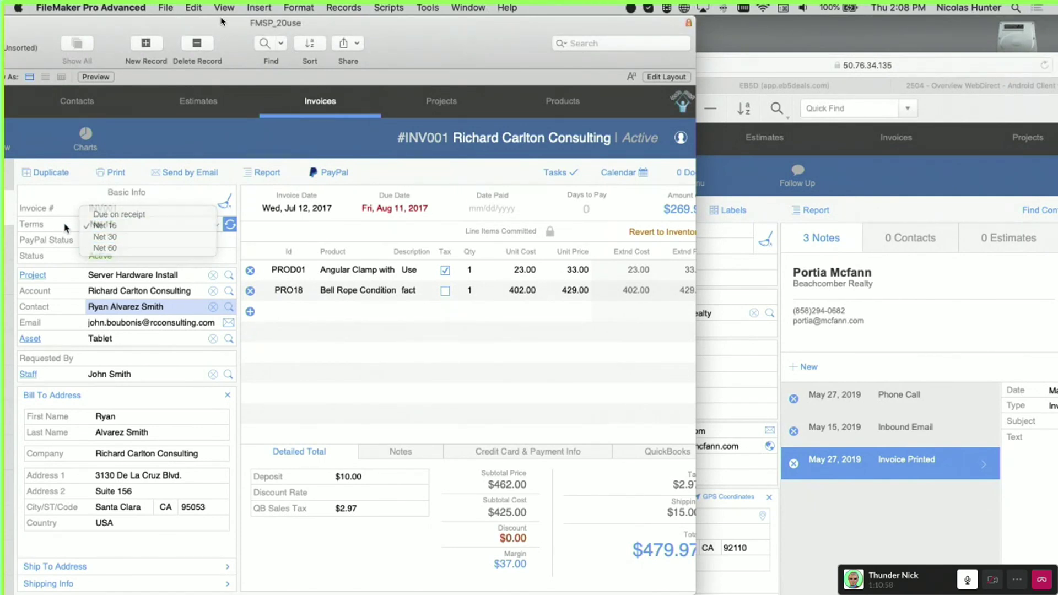
{"action": "left_click", "coordinate": [123, 227]}
{"action": "left_click", "coordinate": [122, 228]}
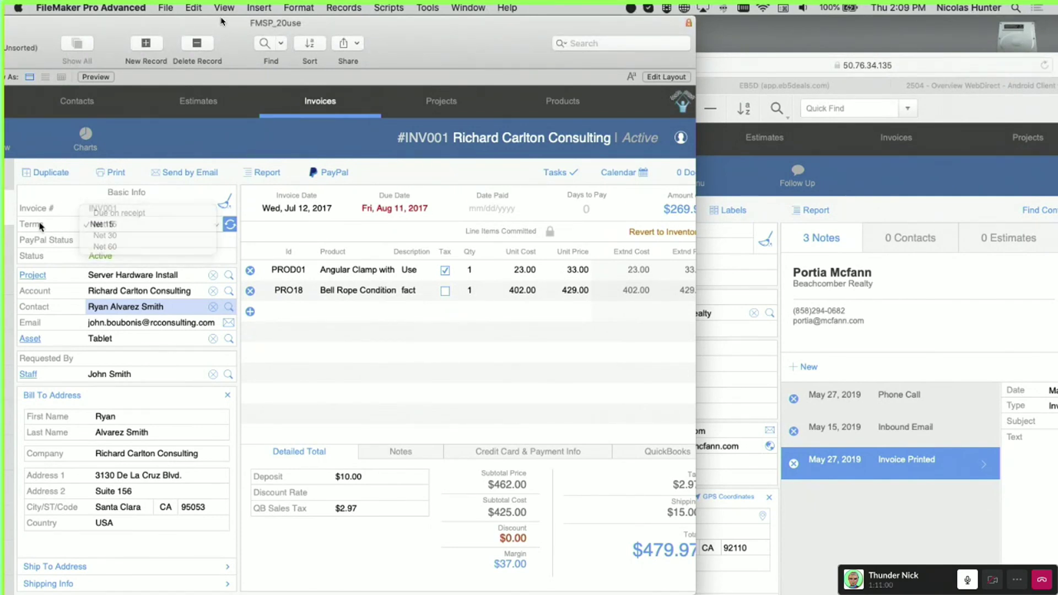
{"action": "left_click", "coordinate": [896, 144]}
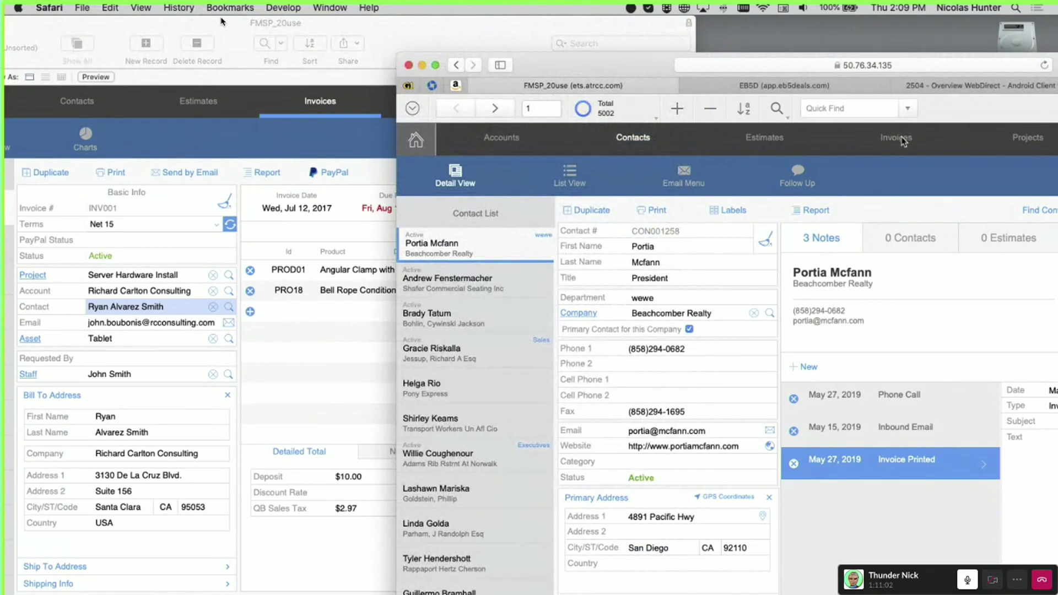
Show invoice INV001 in WebDirect and check its Terms list, leaving Net 15
{"action": "left_click", "coordinate": [898, 139]}
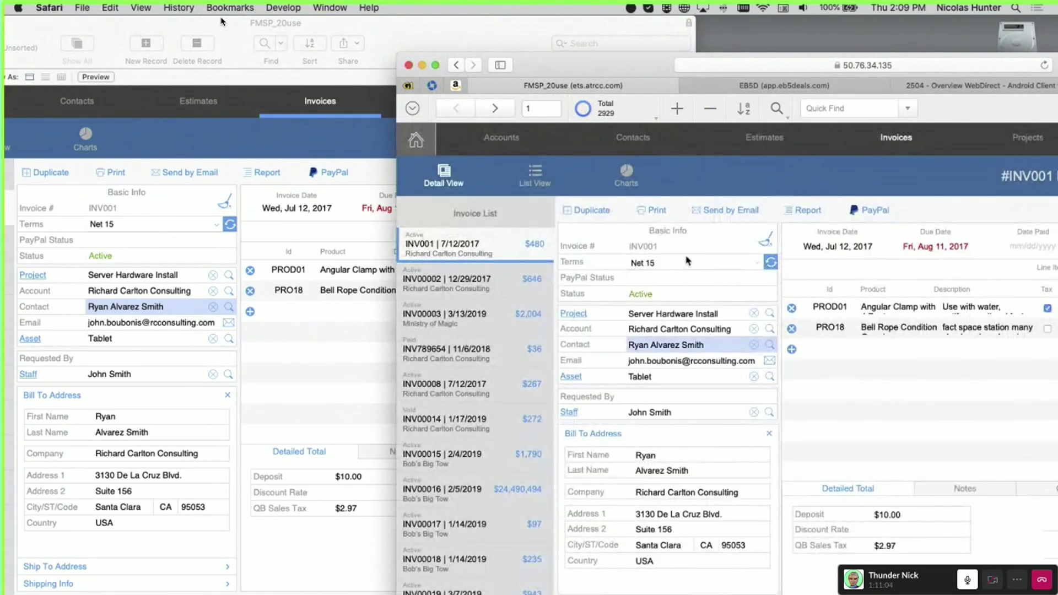
{"action": "left_click", "coordinate": [688, 260]}
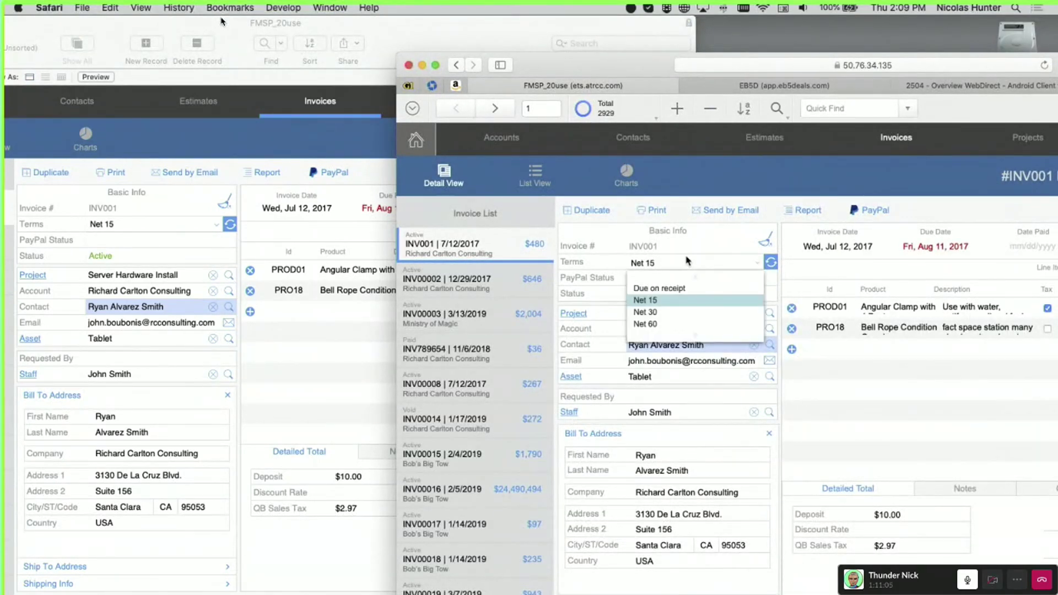
{"action": "left_click", "coordinate": [683, 306]}
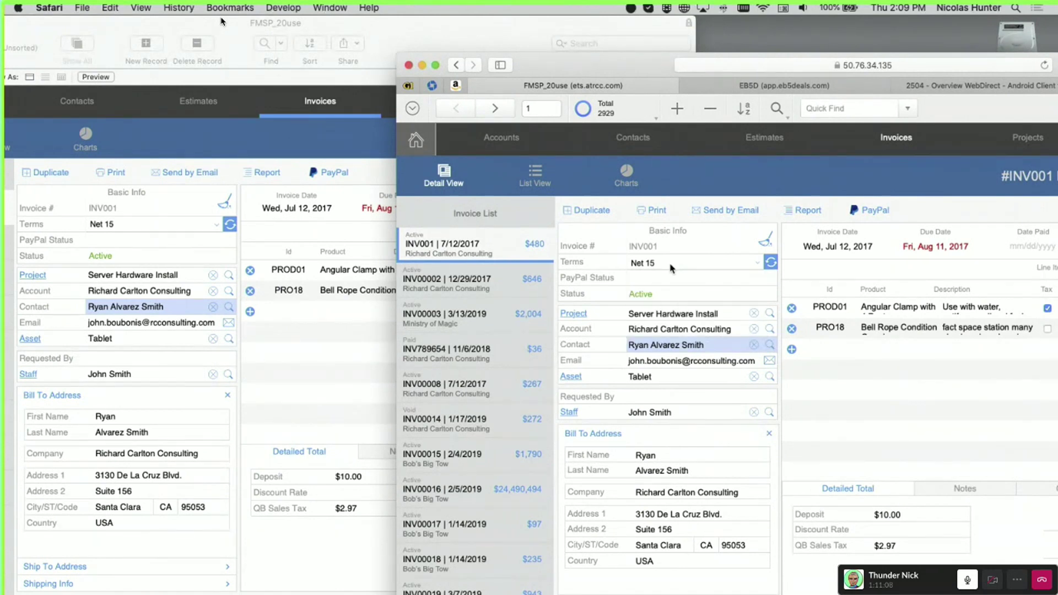
{"action": "left_click", "coordinate": [671, 266]}
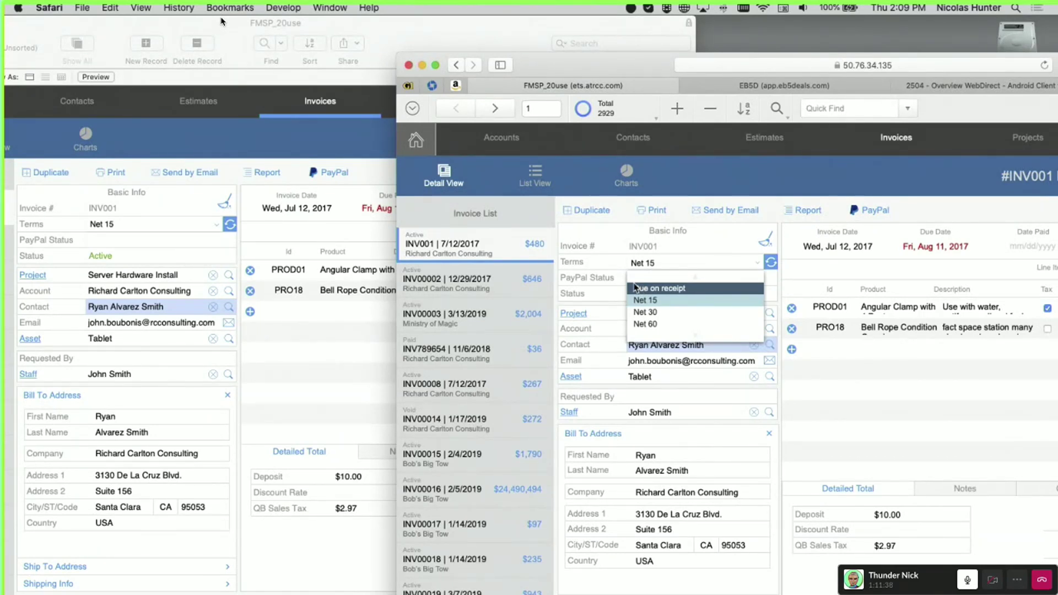
{"action": "left_click", "coordinate": [668, 326]}
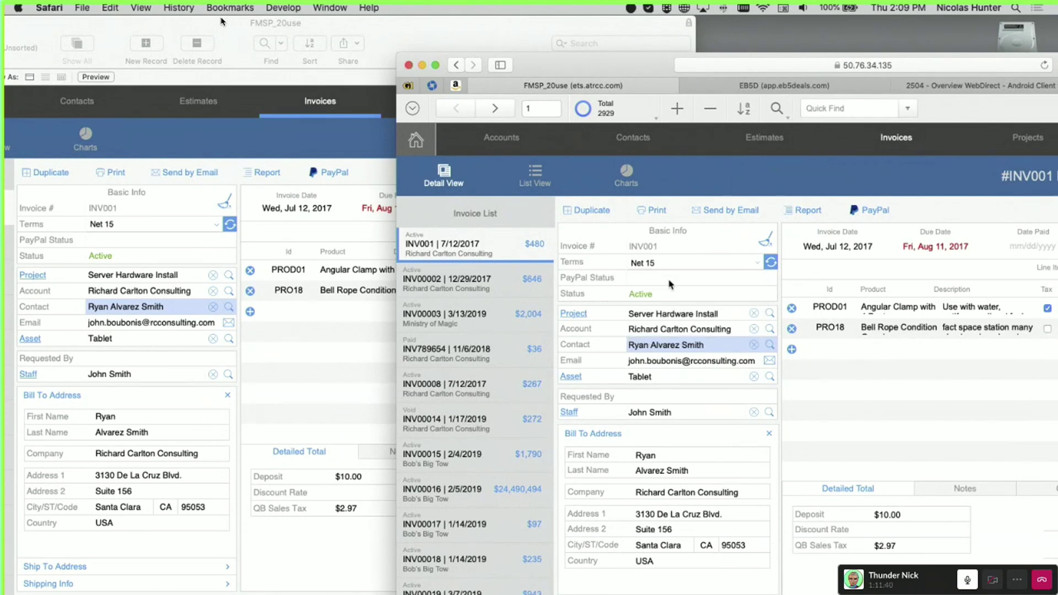
{"action": "left_click", "coordinate": [127, 246]}
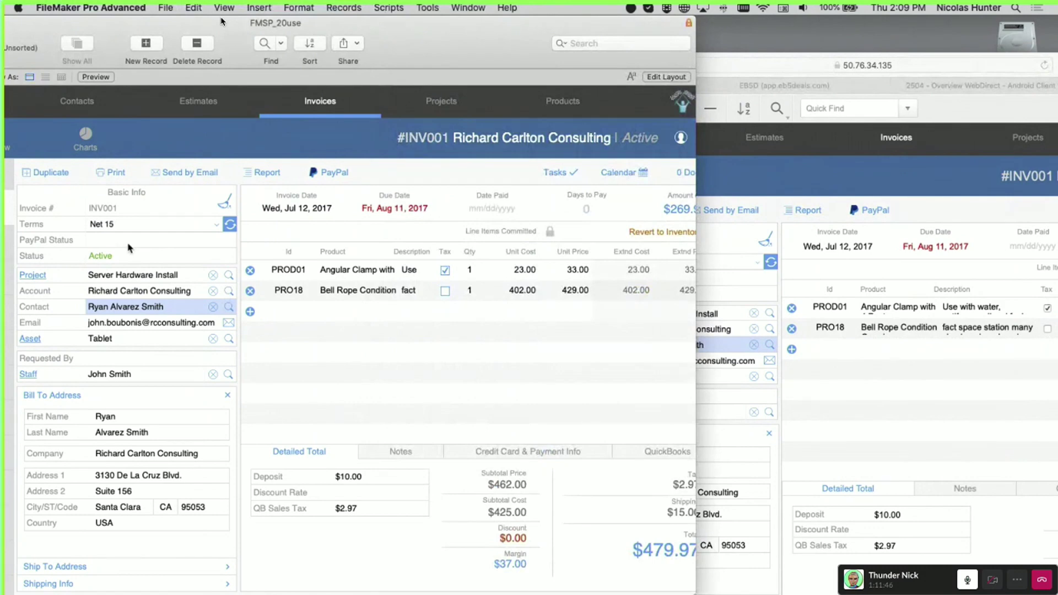
Expand Ship To Address, then check WebDirect's Terms list again, keeping Net 15
{"action": "key", "text": "XF86AudioRaiseVolume"}
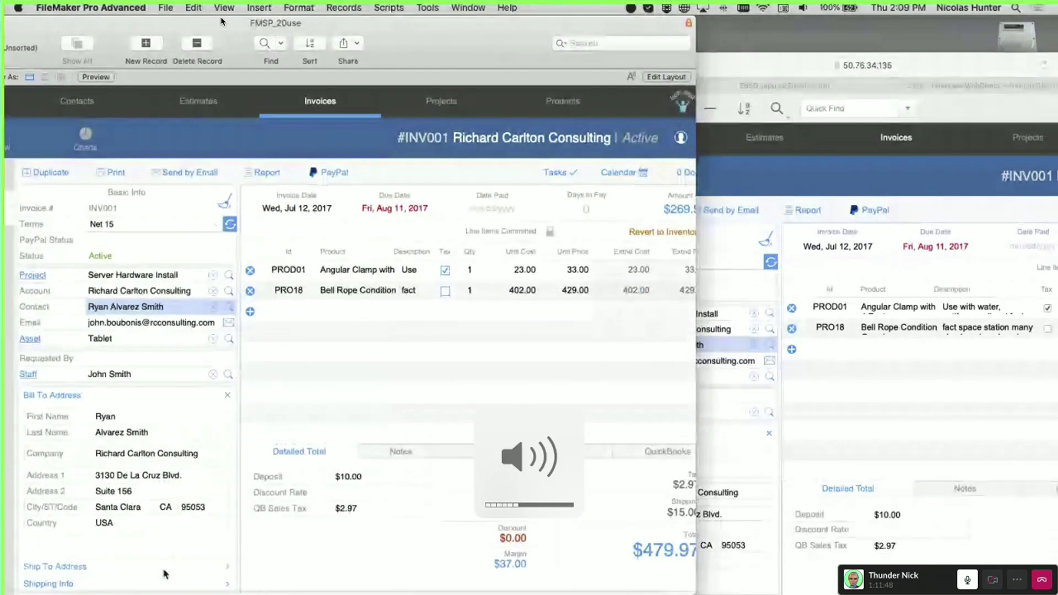
{"action": "left_click", "coordinate": [165, 569]}
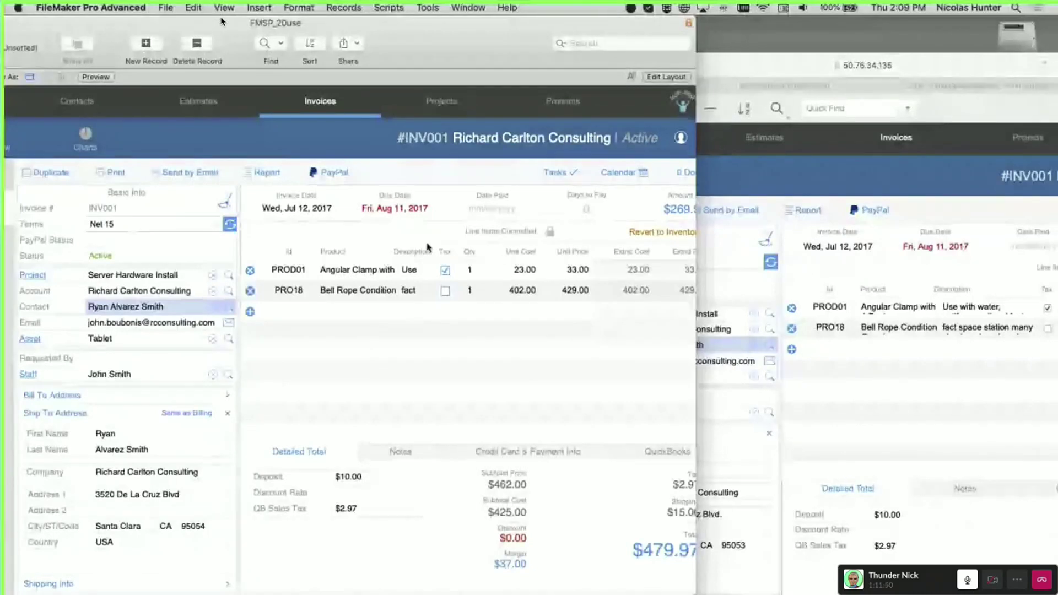
{"action": "left_click", "coordinate": [702, 288]}
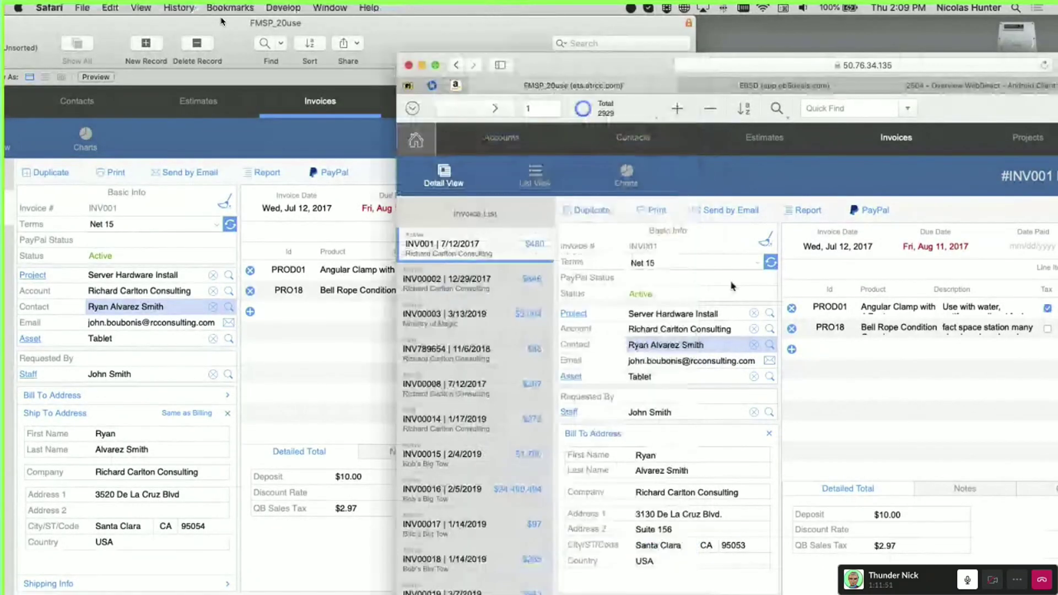
{"action": "left_click", "coordinate": [673, 265]}
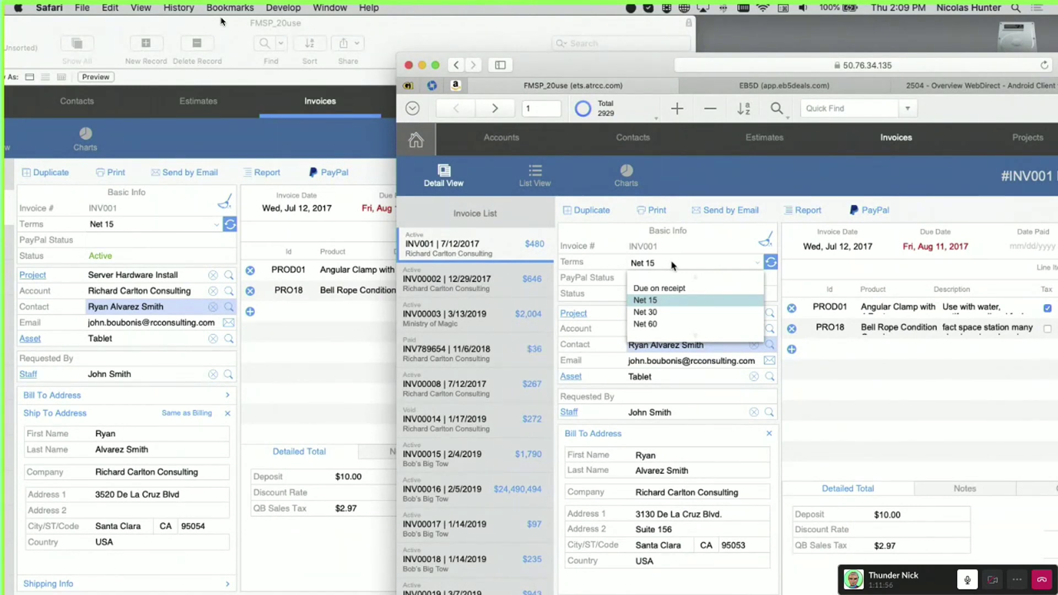
{"action": "left_click", "coordinate": [708, 251]}
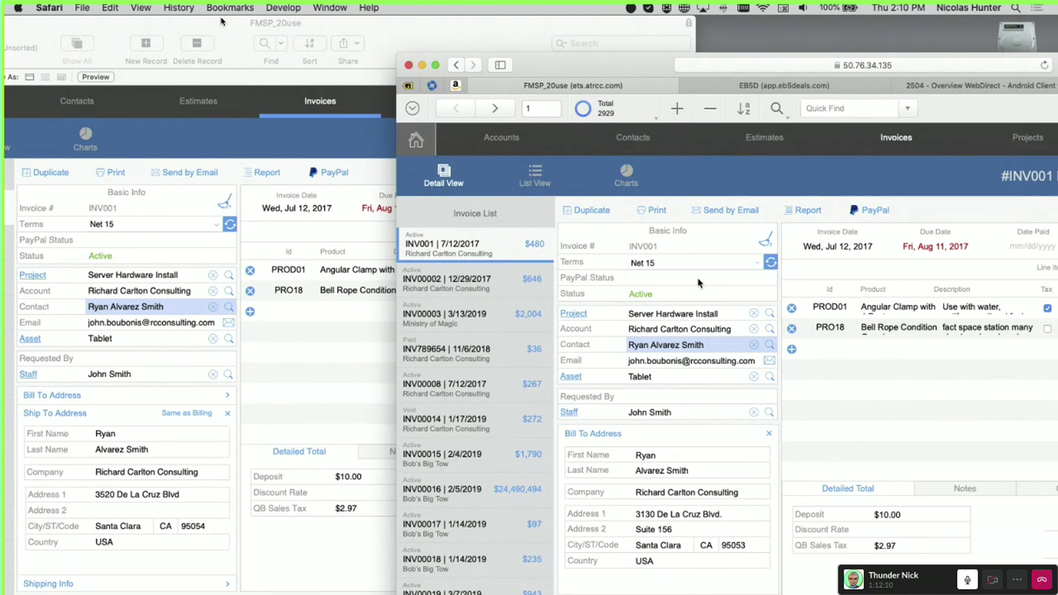
{"action": "left_click", "coordinate": [357, 270]}
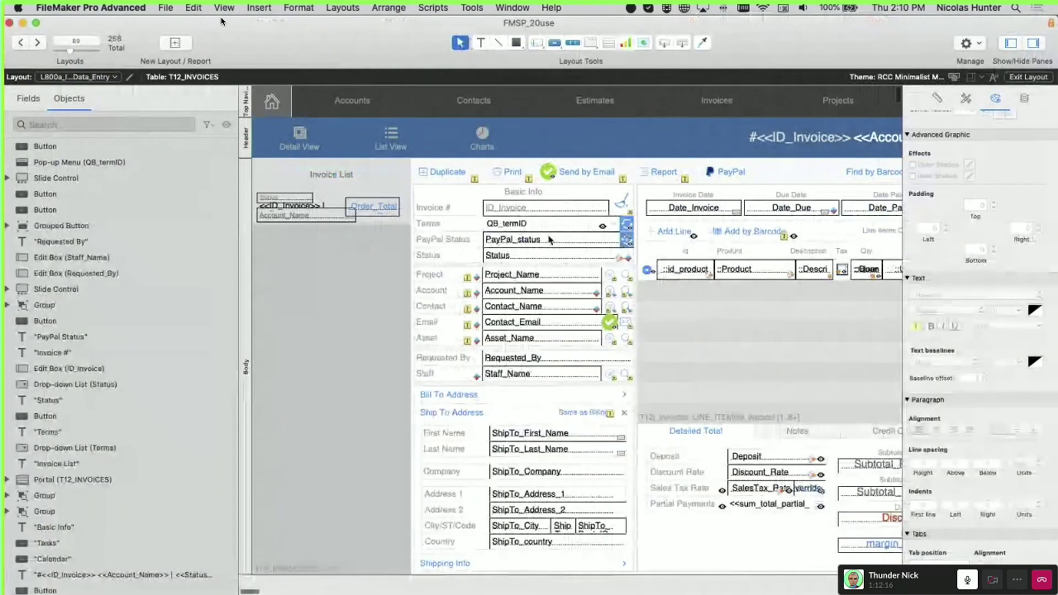
{"action": "left_click", "coordinate": [559, 244]}
{"action": "right_click", "coordinate": [558, 244]}
{"action": "left_click", "coordinate": [574, 361]}
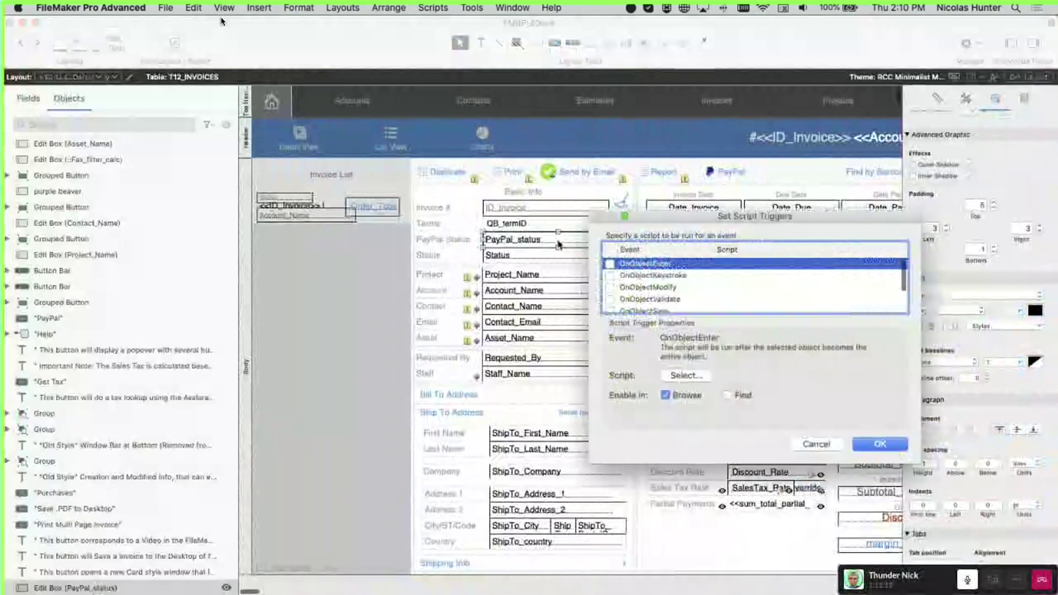
{"action": "left_click", "coordinate": [682, 276]}
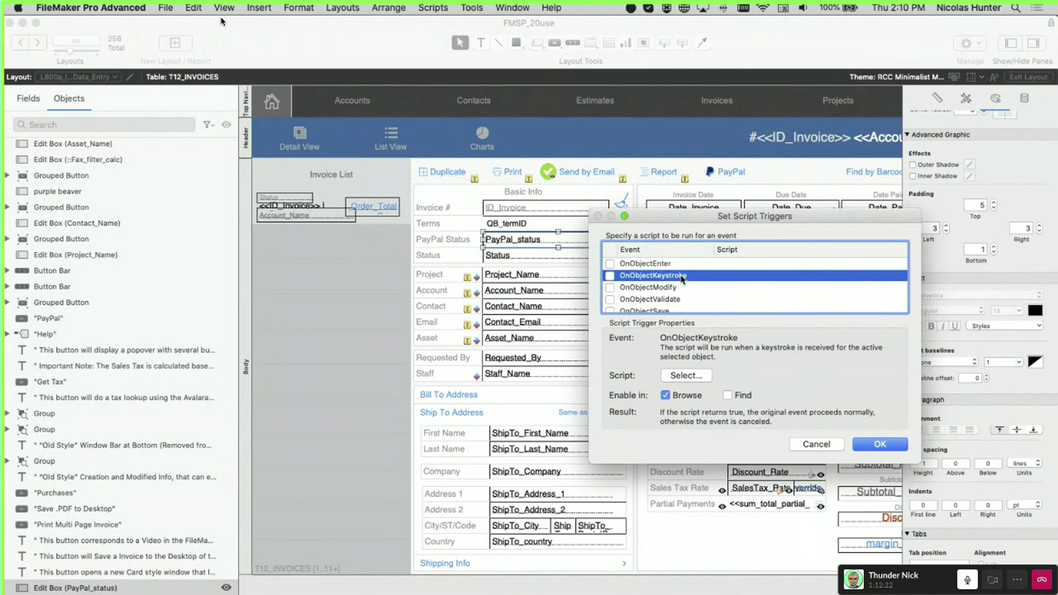
{"action": "scroll", "coordinate": [683, 280], "scroll_direction": "down", "scroll_amount": 4}
{"action": "key", "text": "Escape"}
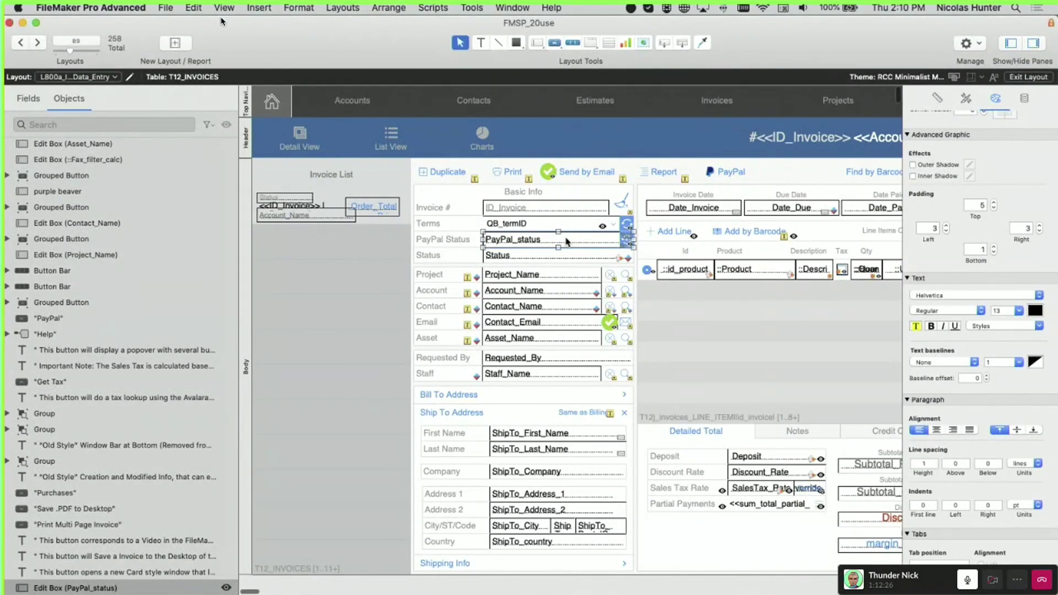
{"action": "key", "text": "super+shift+l"}
{"action": "left_click", "coordinate": [581, 125]}
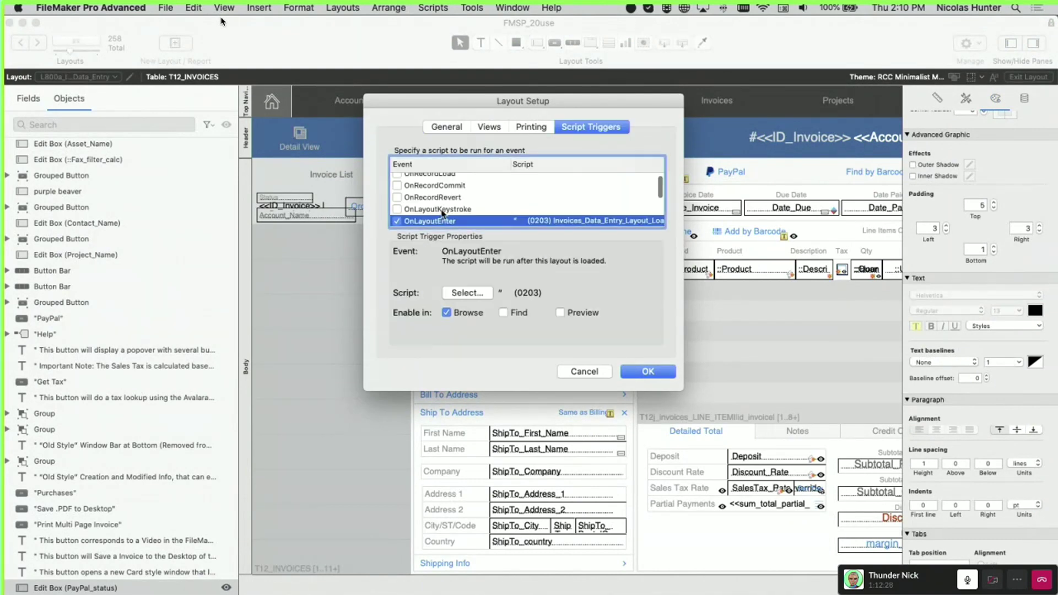
{"action": "left_click", "coordinate": [441, 210]}
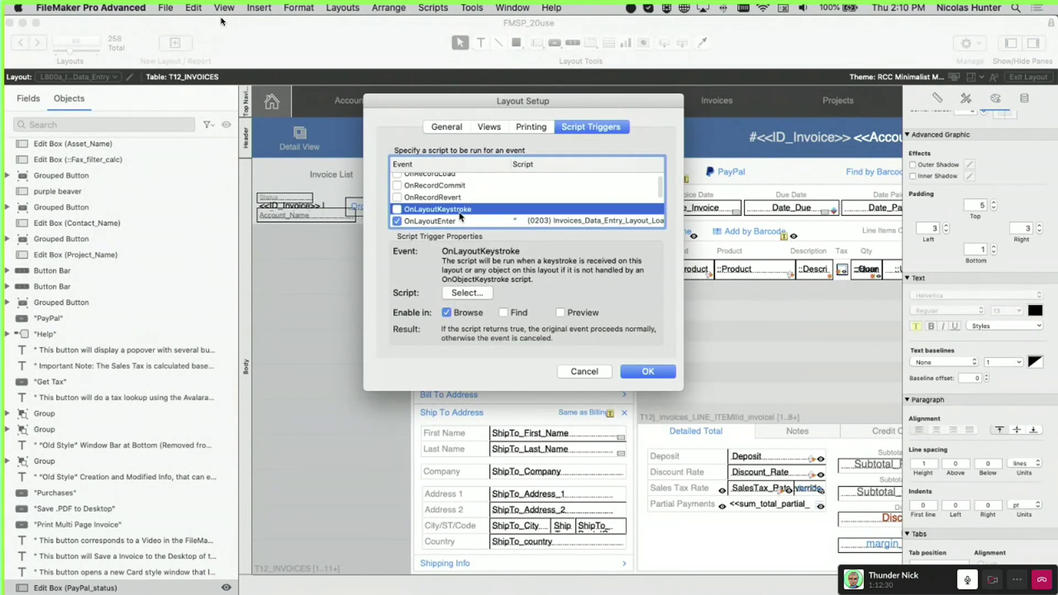
{"action": "key", "text": "Escape"}
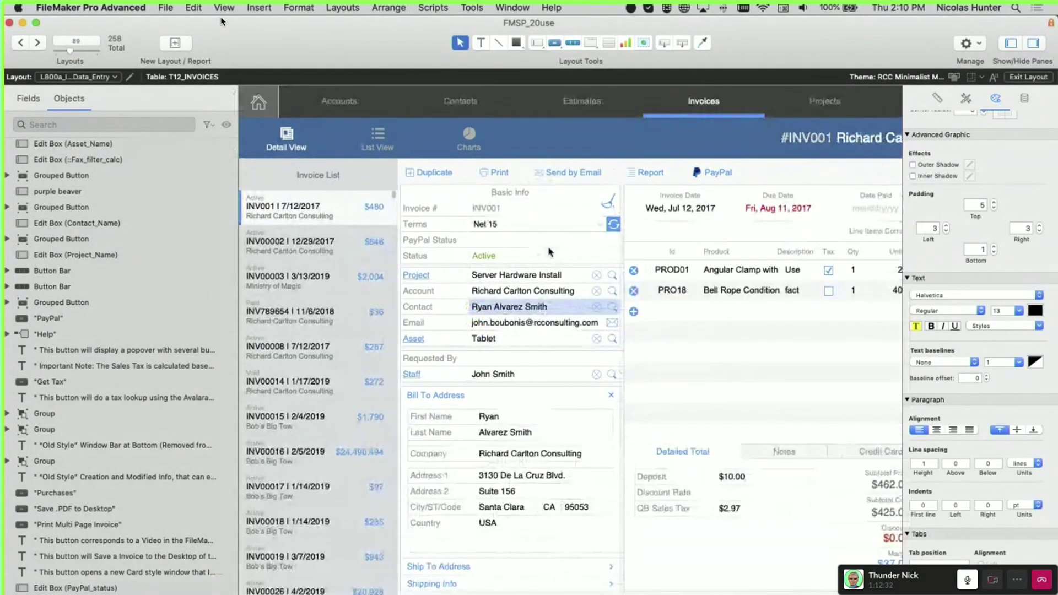
{"action": "key", "text": "super+b"}
Clear INV001's Project field in WebDirect, then view Notes and Credit Card & Payment Info in FileMaker
{"action": "left_click", "coordinate": [939, 196]}
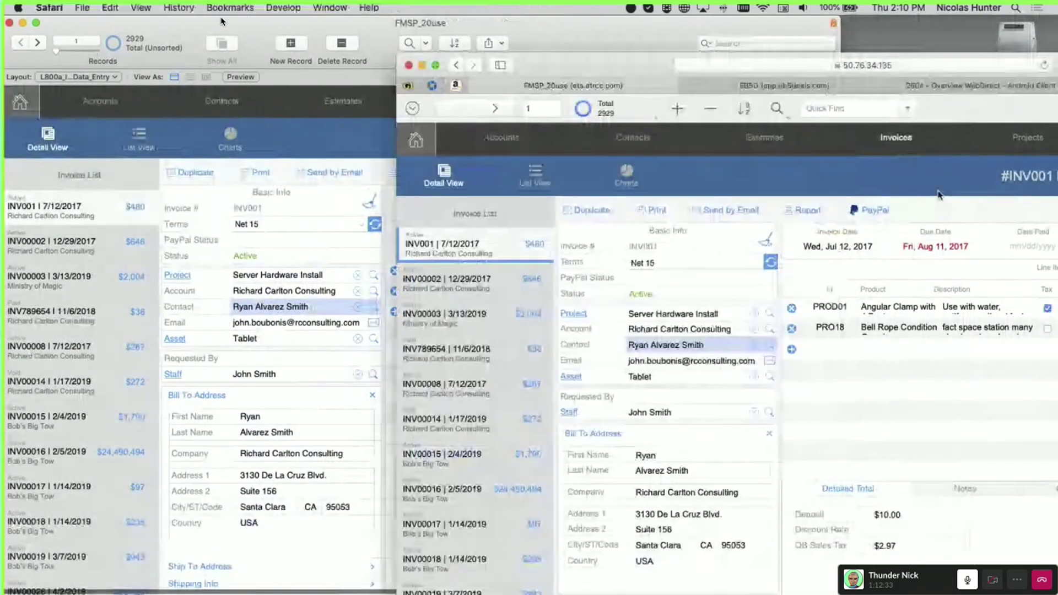
{"action": "left_click", "coordinate": [753, 312]}
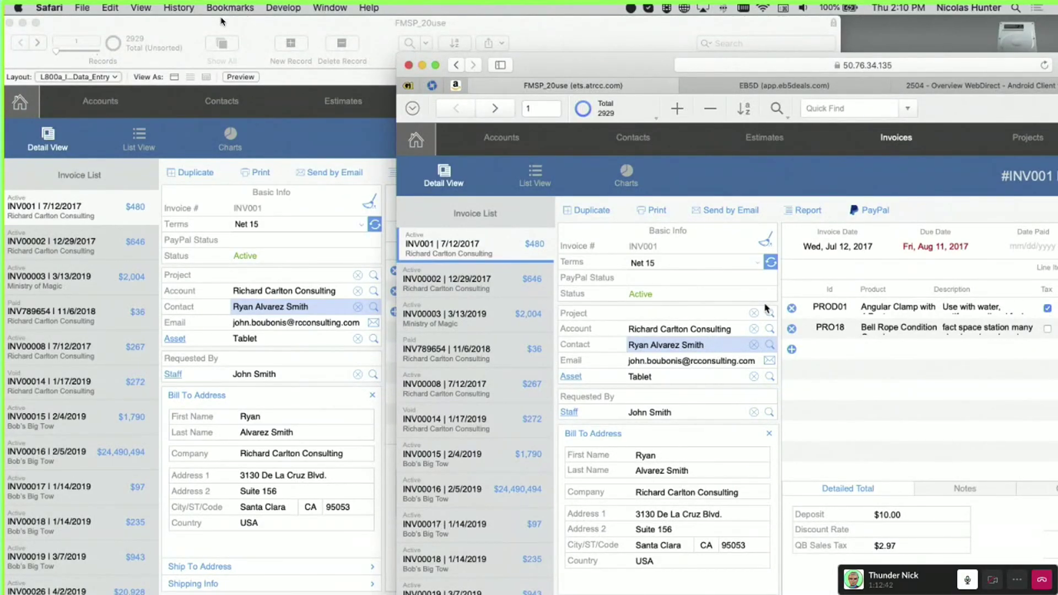
{"action": "left_click", "coordinate": [369, 441]}
{"action": "scroll", "coordinate": [588, 375], "scroll_direction": "right", "scroll_amount": 2}
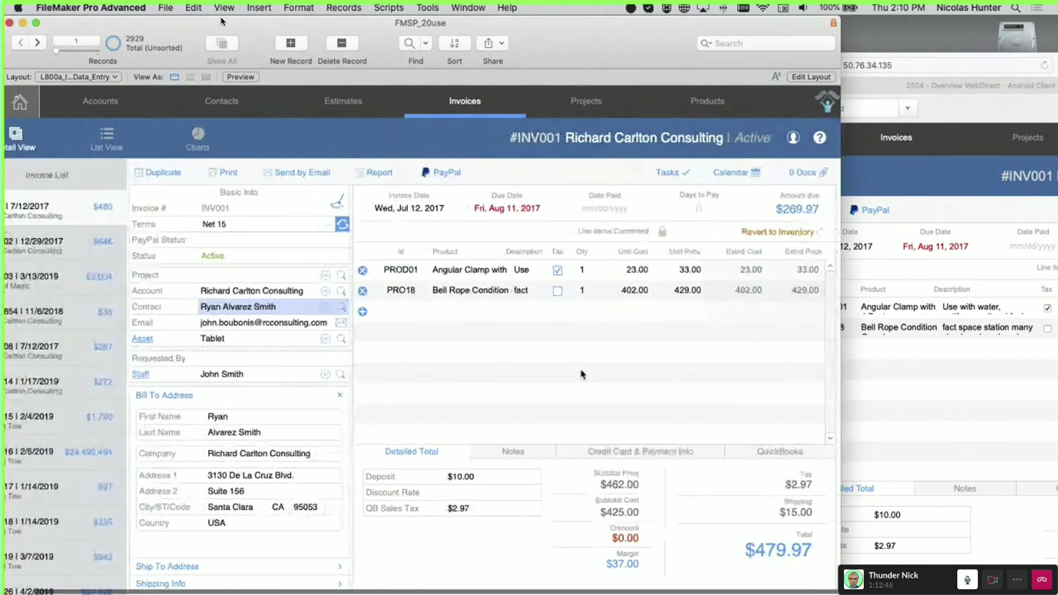
{"action": "left_click", "coordinate": [529, 453]}
{"action": "left_click", "coordinate": [586, 451]}
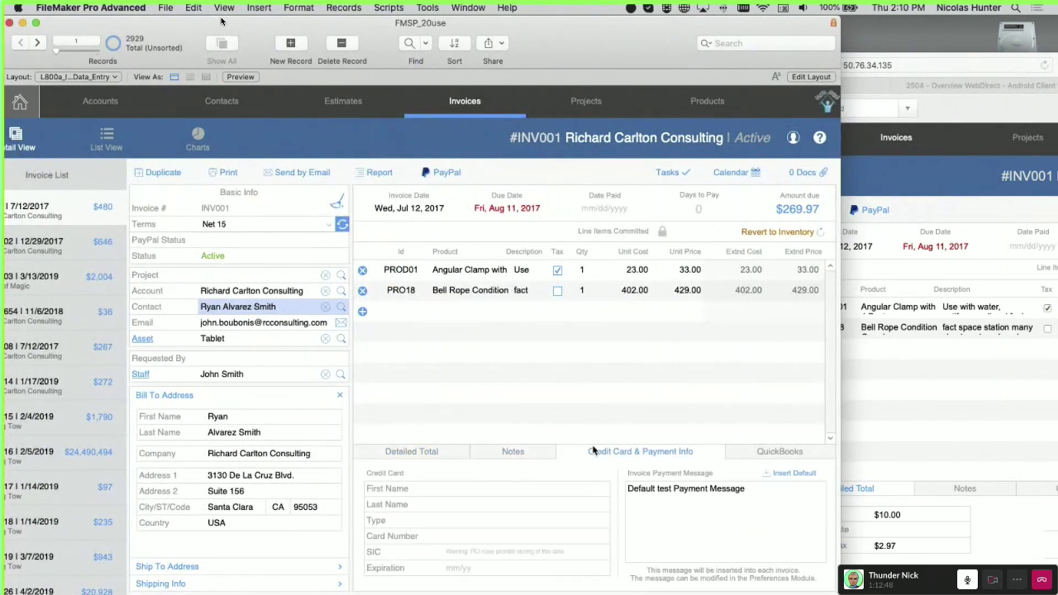
{"action": "left_click", "coordinate": [944, 176]}
Move the WebDirect window up and left, then open and close the 0 Docs popover
{"action": "left_click_drag", "start_coordinate": [632, 57], "coordinate": [311, 12]}
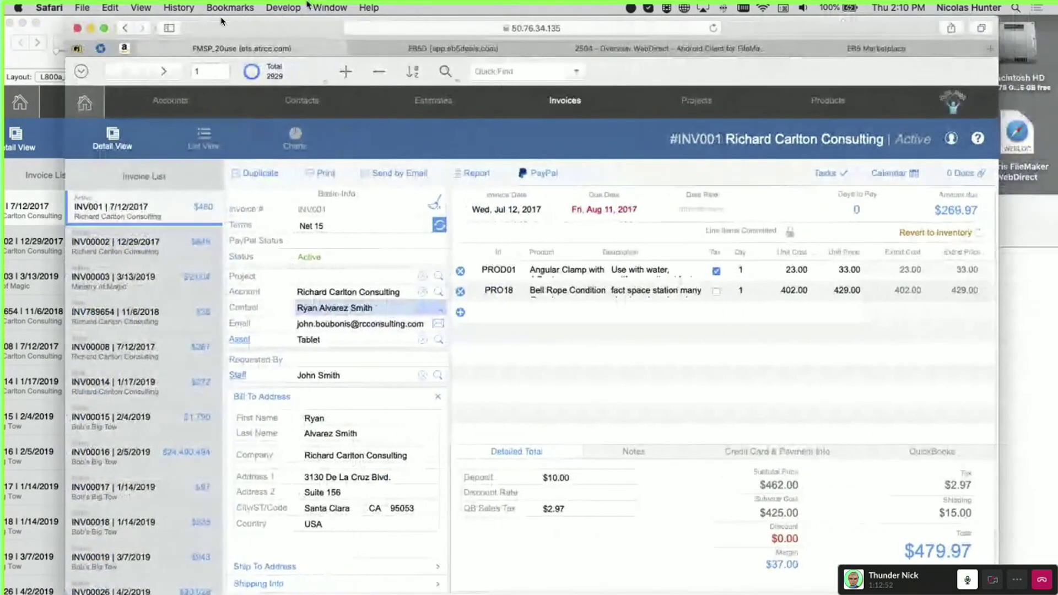
{"action": "left_click", "coordinate": [969, 173]}
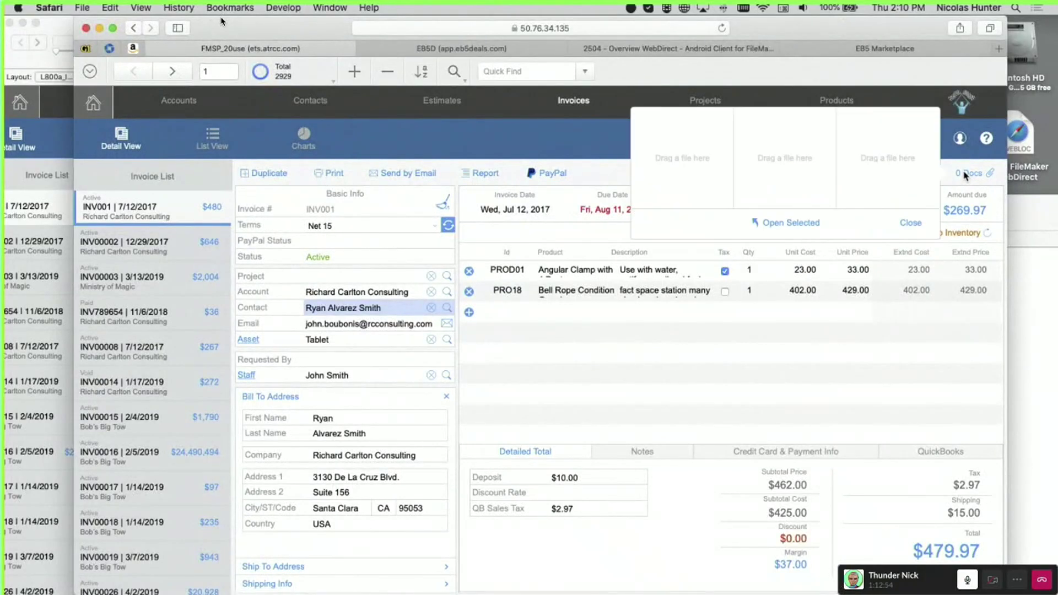
{"action": "left_click", "coordinate": [533, 134]}
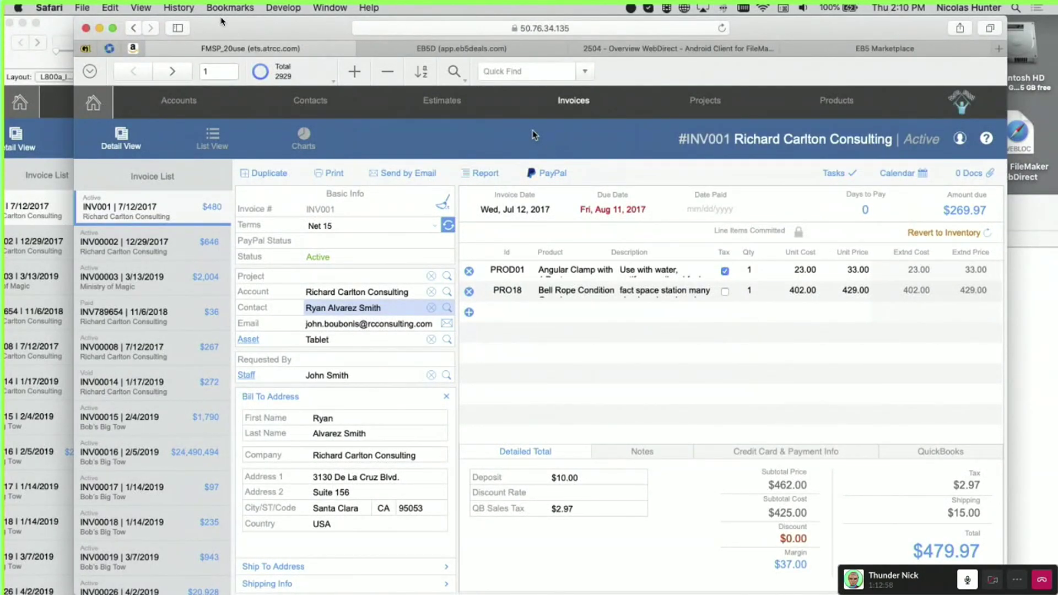